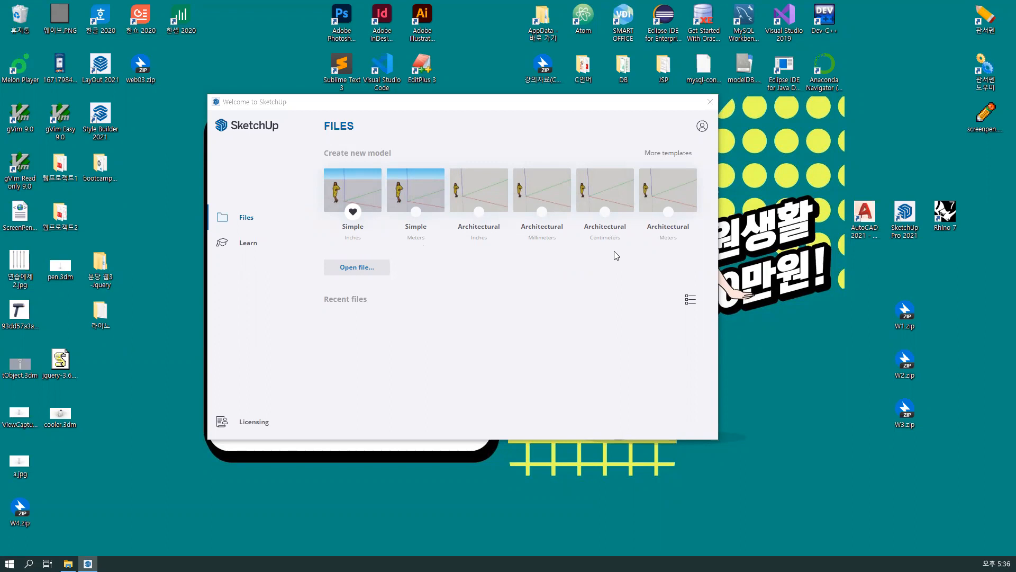
mouse_move(688, 162)
left_mouse_down()
mouse_move(656, 159)
mouse_move(675, 133)
mouse_move(696, 155)
mouse_move(682, 162)
left_mouse_up()
mouse_move(415, 151)
left_mouse_down()
mouse_move(317, 182)
mouse_move(453, 237)
mouse_move(603, 229)
mouse_move(518, 160)
mouse_move(408, 160)
left_mouse_up()
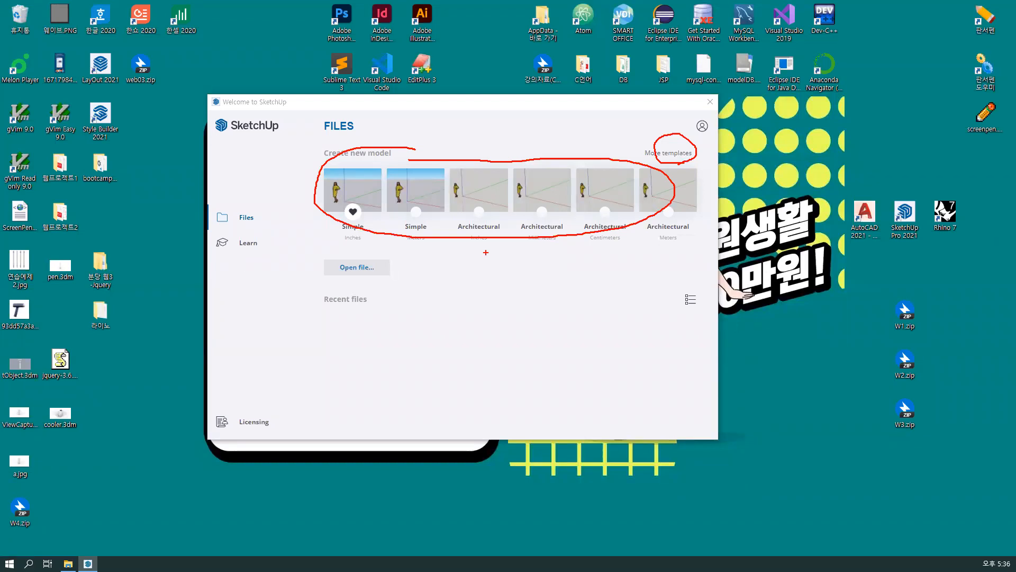
key("e")
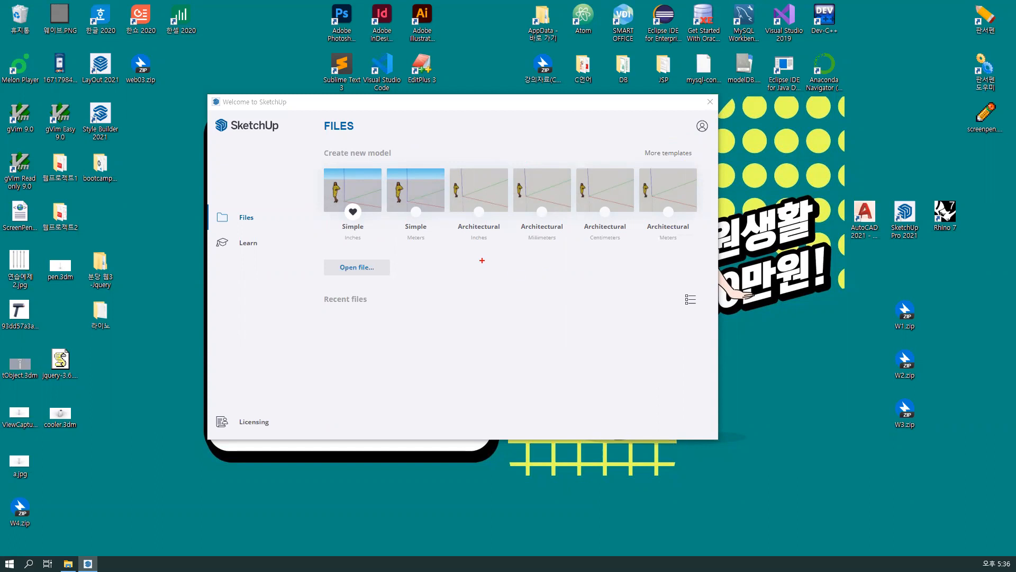
mouse_move(678, 156)
left_mouse_down()
mouse_move(646, 161)
mouse_move(680, 131)
mouse_move(682, 158)
left_mouse_up()
- Show the full list of default templates and enlarge the welcome window so that all of them fit
left_click(681, 154)
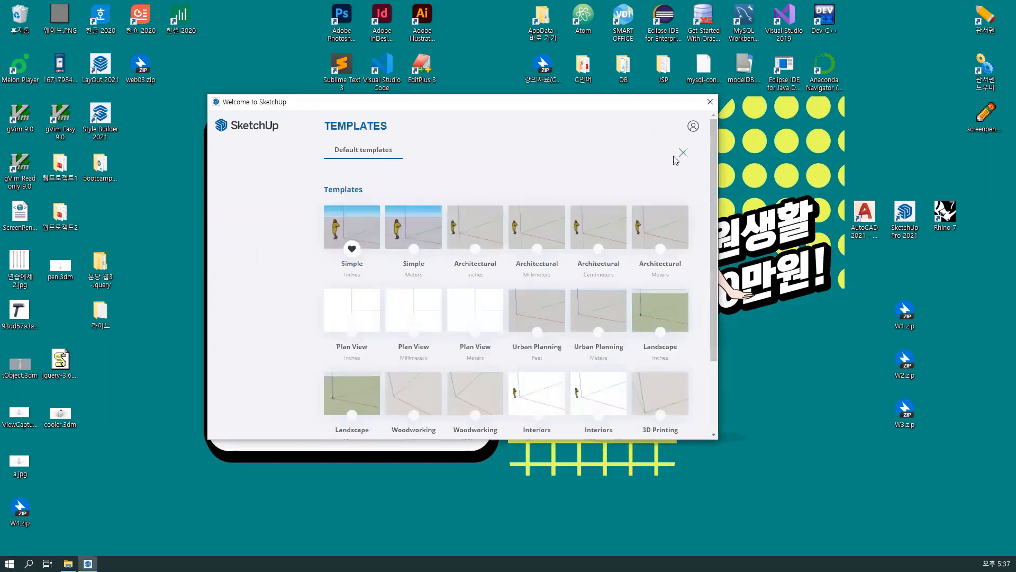
left_click_drag(619, 101, 613, 36)
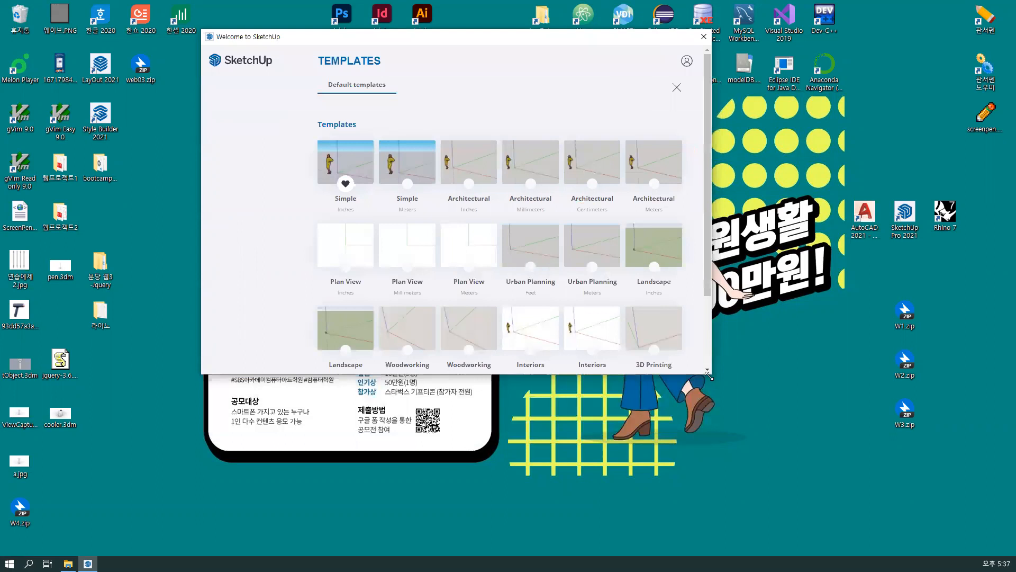
left_click_drag(709, 375, 812, 520)
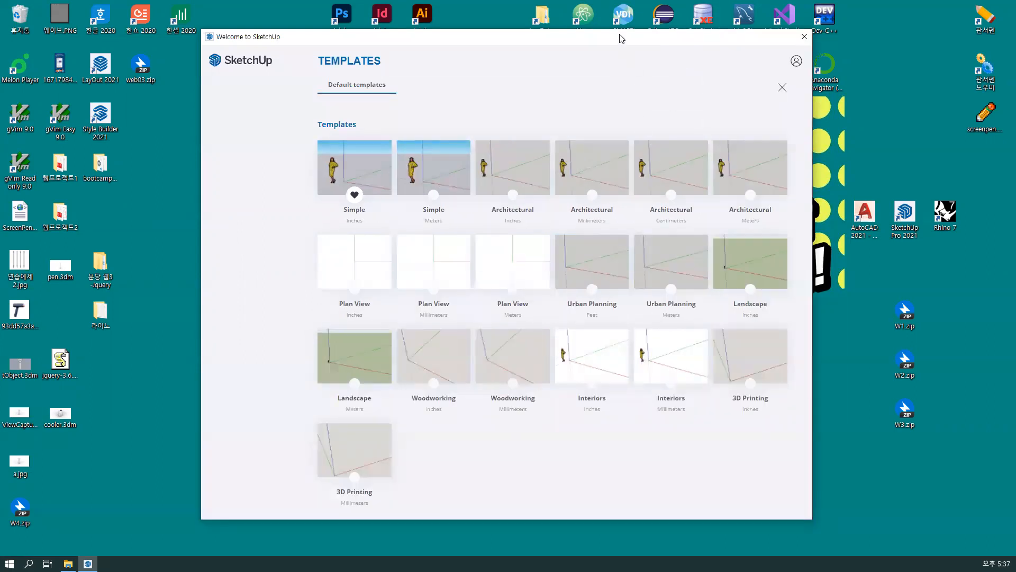
left_click_drag(620, 37, 598, 42)
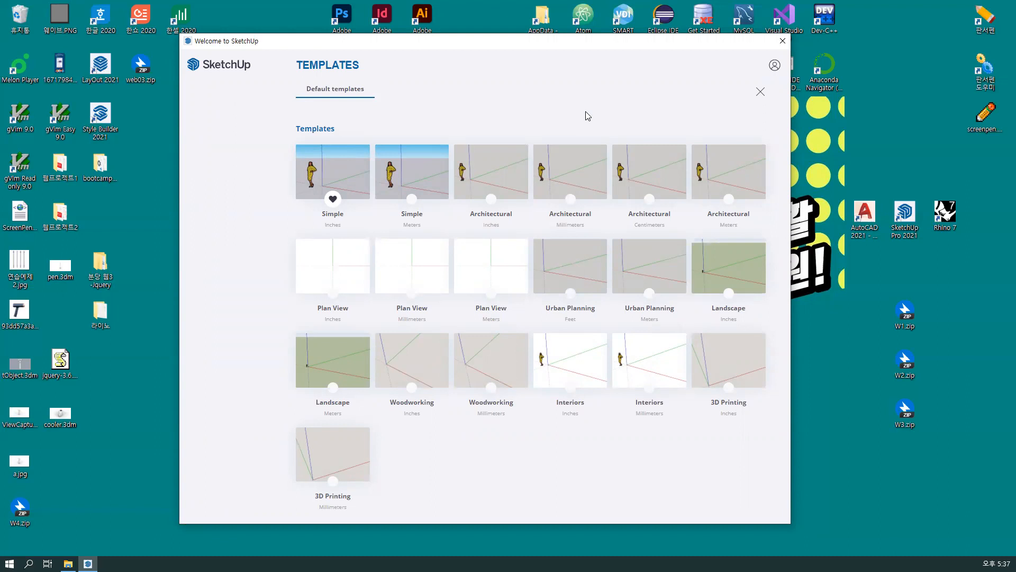
left_click(527, 267)
left_click_drag(319, 232, 594, 230)
left_click_drag(635, 232, 672, 230)
mouse_move(493, 183)
left_mouse_down()
mouse_move(482, 179)
mouse_move(488, 170)
left_mouse_up()
mouse_move(518, 81)
left_mouse_down()
mouse_move(517, 110)
mouse_move(538, 79)
mouse_move(560, 79)
left_mouse_up()
left_click_drag(513, 113, 576, 111)
mouse_move(608, 81)
left_mouse_down()
mouse_move(630, 97)
mouse_move(660, 89)
left_mouse_up()
left_click_drag(687, 77, 707, 77)
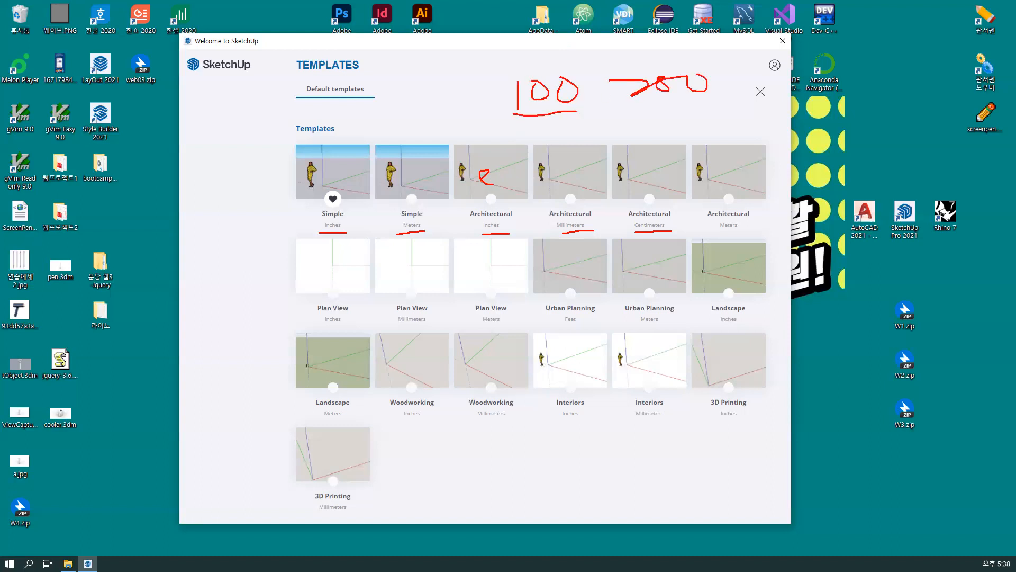
mouse_move(349, 46)
left_mouse_down()
mouse_move(370, 107)
mouse_move(394, 69)
left_mouse_up()
mouse_move(335, 106)
left_mouse_down()
mouse_move(419, 93)
mouse_move(402, 106)
left_mouse_up()
left_click_drag(479, 115, 518, 112)
mouse_move(636, 109)
left_mouse_down()
mouse_move(718, 107)
mouse_move(600, 50)
mouse_move(679, 113)
left_mouse_up()
mouse_move(564, 120)
left_mouse_down()
mouse_move(483, 59)
mouse_move(548, 126)
left_mouse_up()
left_click_drag(490, 241, 480, 252)
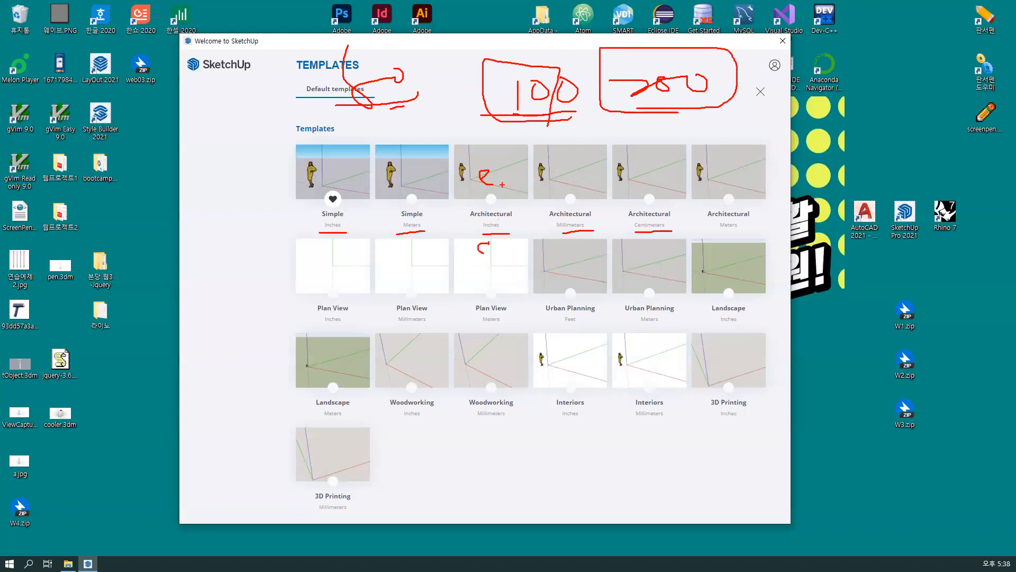
mouse_move(554, 56)
left_mouse_down()
mouse_move(573, 52)
mouse_move(584, 67)
left_mouse_up()
left_click_drag(587, 132, 476, 146)
left_click_drag(147, 97, 148, 149)
mouse_move(177, 87)
left_mouse_down()
mouse_move(208, 74)
mouse_move(215, 90)
left_mouse_up()
left_click_drag(165, 143, 166, 178)
mouse_move(180, 156)
left_mouse_down()
mouse_move(210, 178)
mouse_move(231, 145)
mouse_move(135, 202)
left_mouse_up()
left_click_drag(130, 213, 157, 261)
left_click_drag(203, 201, 245, 185)
left_click_drag(273, 229, 1, 286)
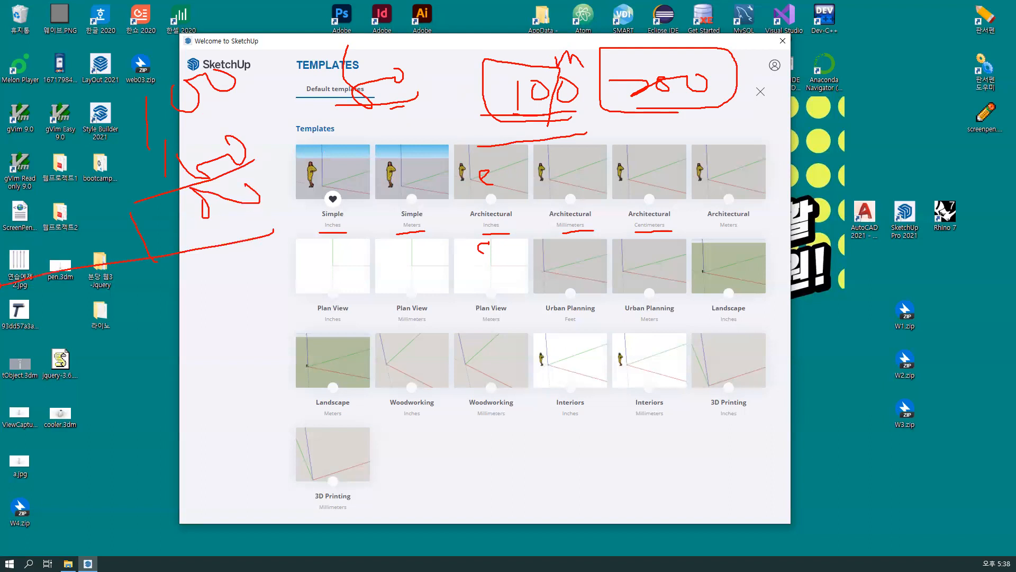
left_click_drag(227, 135, 236, 154)
mouse_move(240, 205)
left_mouse_down()
mouse_move(234, 151)
mouse_move(243, 171)
left_mouse_up()
left_click_drag(262, 239, 180, 235)
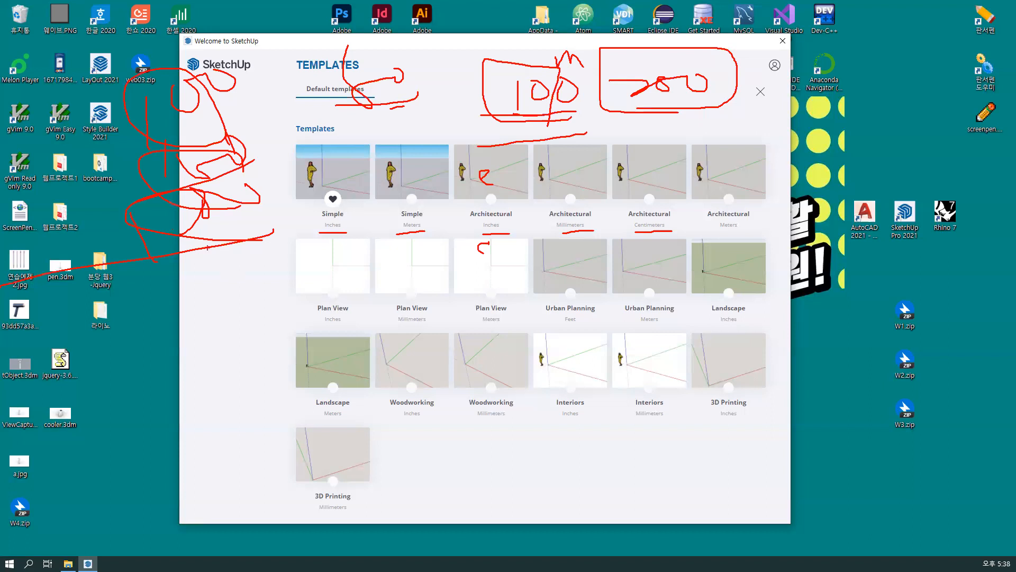
key("e")
left_click_drag(354, 198, 306, 241)
left_click_drag(438, 178, 374, 239)
left_click_drag(347, 174, 300, 245)
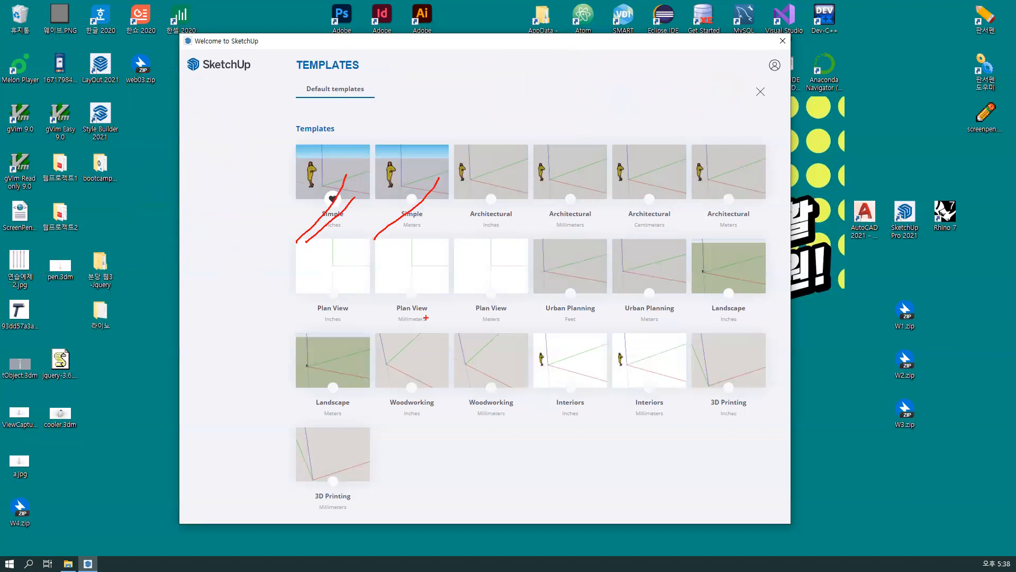
mouse_move(428, 237)
left_mouse_down()
mouse_move(386, 207)
mouse_move(426, 239)
left_mouse_up()
mouse_move(577, 195)
left_mouse_down()
mouse_move(569, 233)
mouse_move(590, 233)
left_mouse_up()
mouse_move(669, 231)
left_mouse_down()
mouse_move(627, 235)
mouse_move(649, 195)
left_mouse_up()
mouse_move(413, 202)
left_mouse_down()
mouse_move(403, 115)
mouse_move(589, 133)
mouse_move(641, 165)
left_mouse_up()
mouse_move(630, 187)
left_mouse_down()
mouse_move(606, 186)
mouse_move(612, 194)
left_mouse_up()
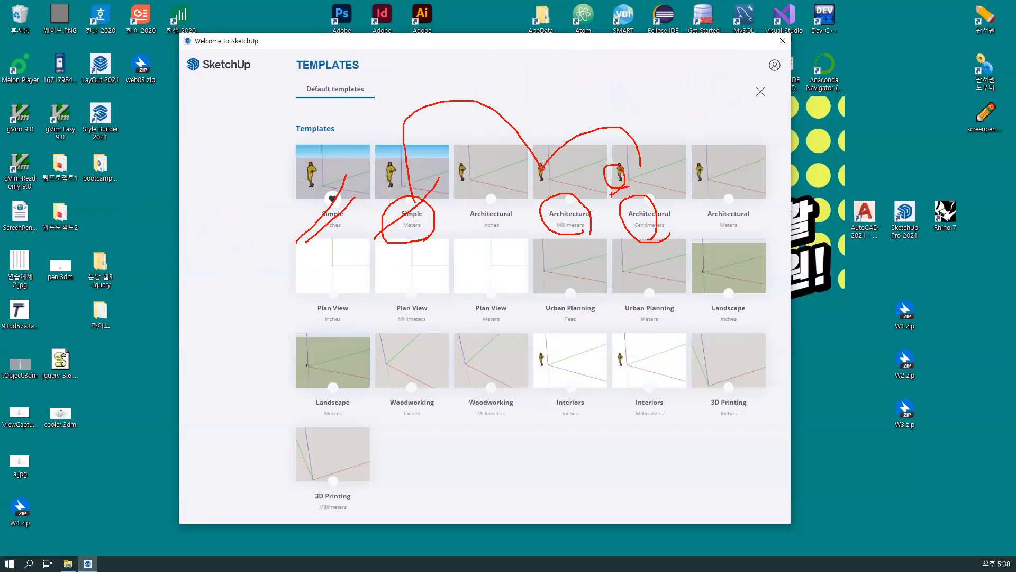
left_click_drag(386, 218, 429, 214)
left_click_drag(543, 218, 589, 214)
left_click_drag(556, 410, 665, 406)
left_click_drag(420, 217, 395, 203)
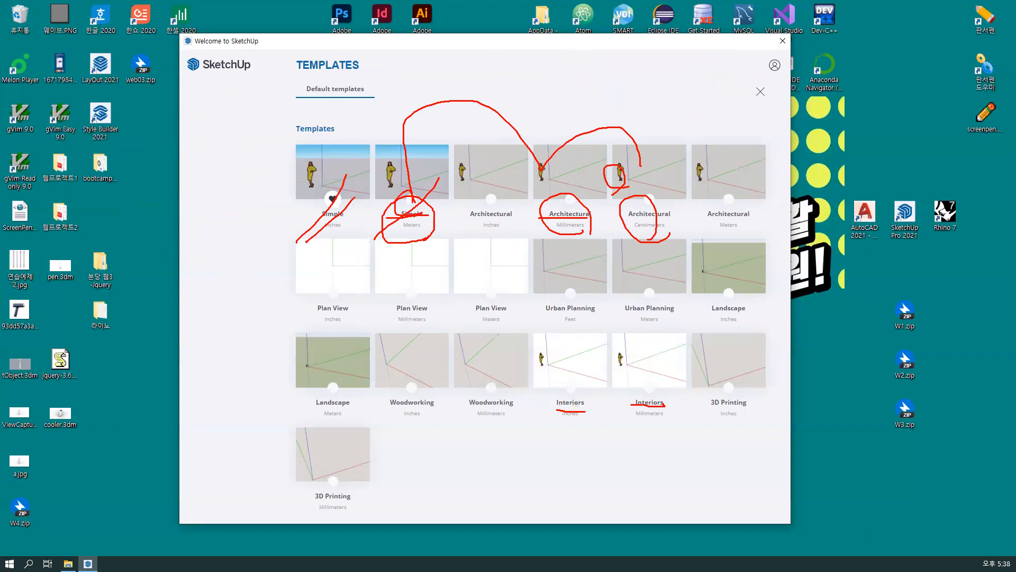
mouse_move(417, 136)
left_mouse_down()
mouse_move(373, 147)
mouse_move(430, 156)
left_mouse_up()
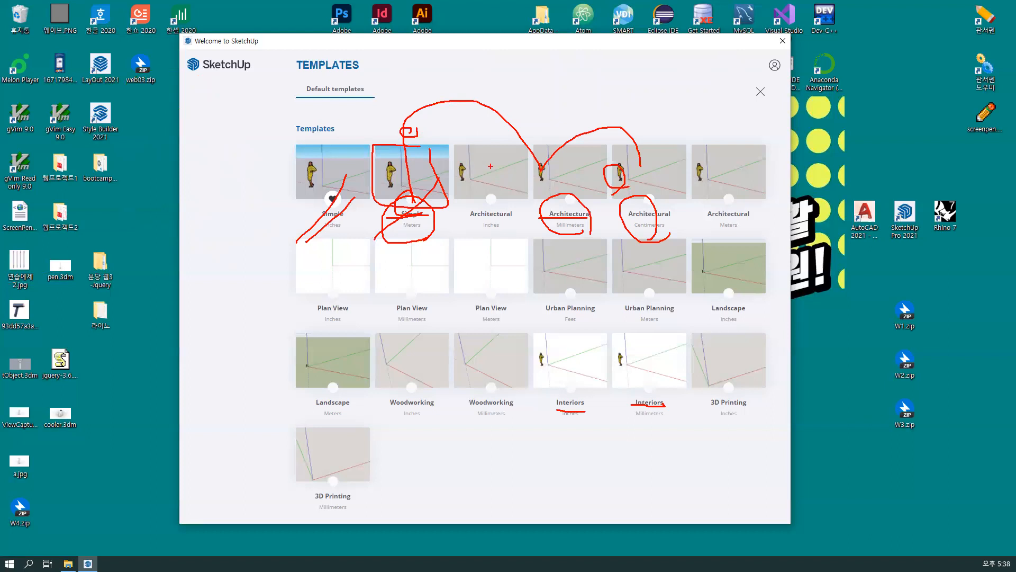
left_click_drag(592, 211, 543, 218)
left_click_drag(561, 200, 569, 229)
mouse_move(594, 419)
left_mouse_down()
mouse_move(547, 395)
mouse_move(587, 408)
left_mouse_up()
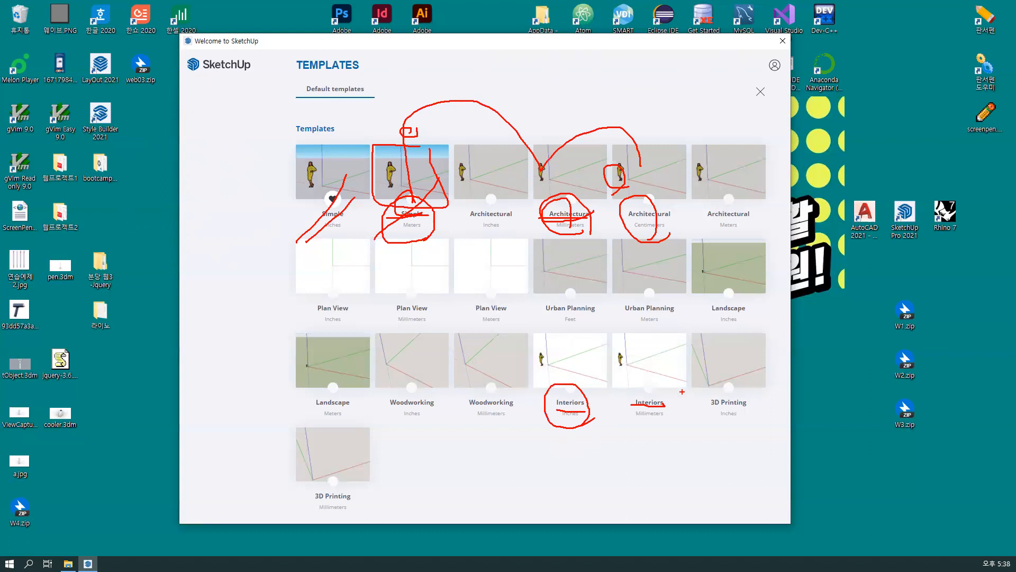
mouse_move(579, 232)
left_mouse_down()
mouse_move(532, 212)
mouse_move(577, 244)
mouse_move(583, 218)
mouse_move(569, 248)
mouse_move(576, 233)
left_mouse_up()
left_click_drag(646, 403, 628, 409)
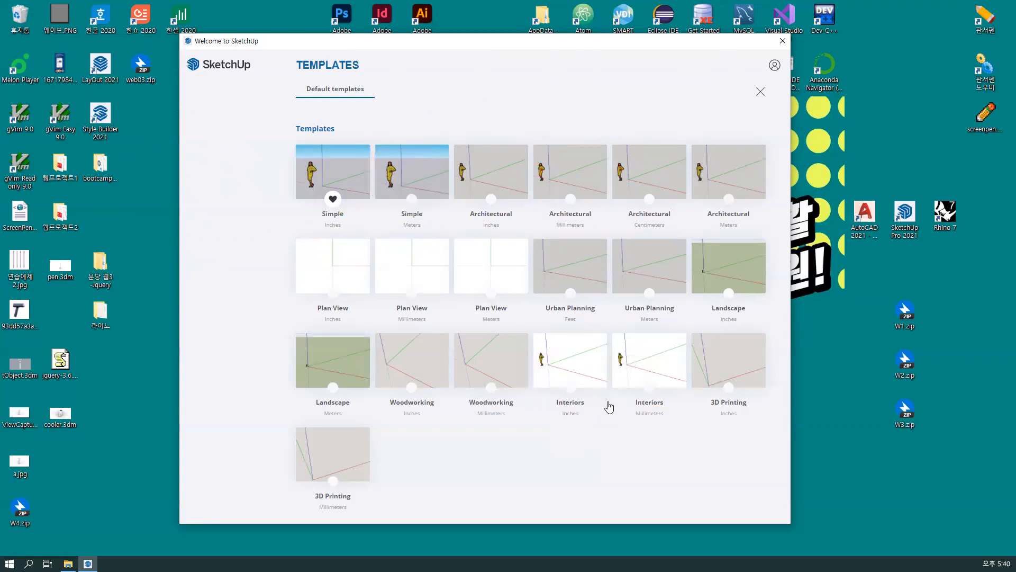
- Create a new model from the Interiors template in millimeters and close the four floating V-Ray toolbars
left_click(641, 373)
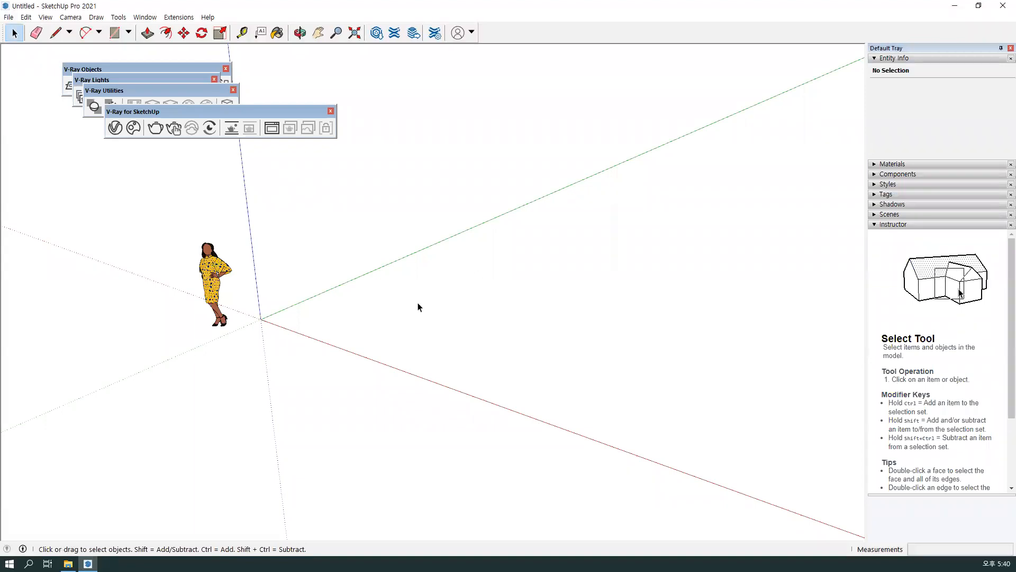
left_click(331, 110)
left_click(233, 90)
left_click(213, 79)
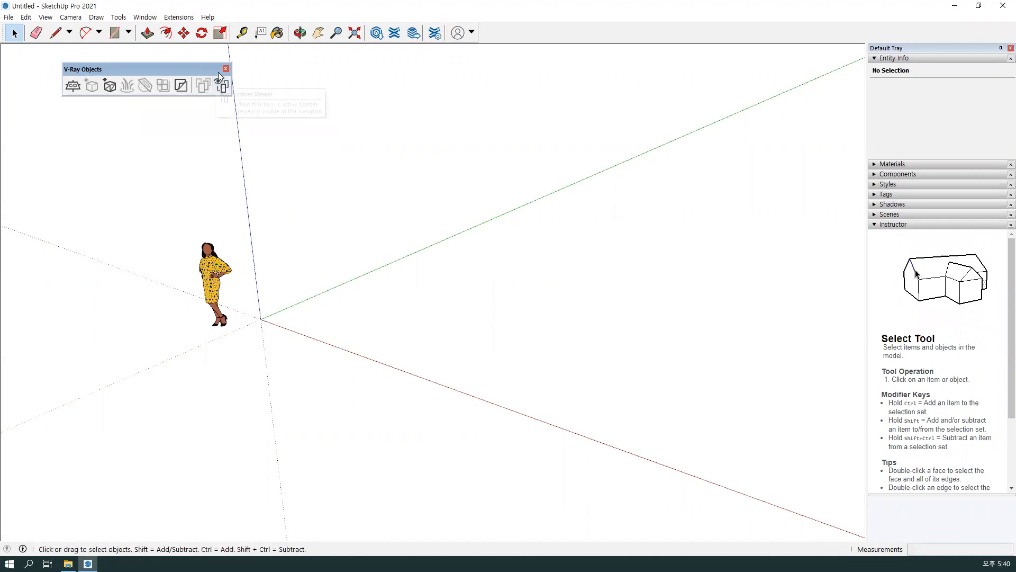
left_click(226, 68)
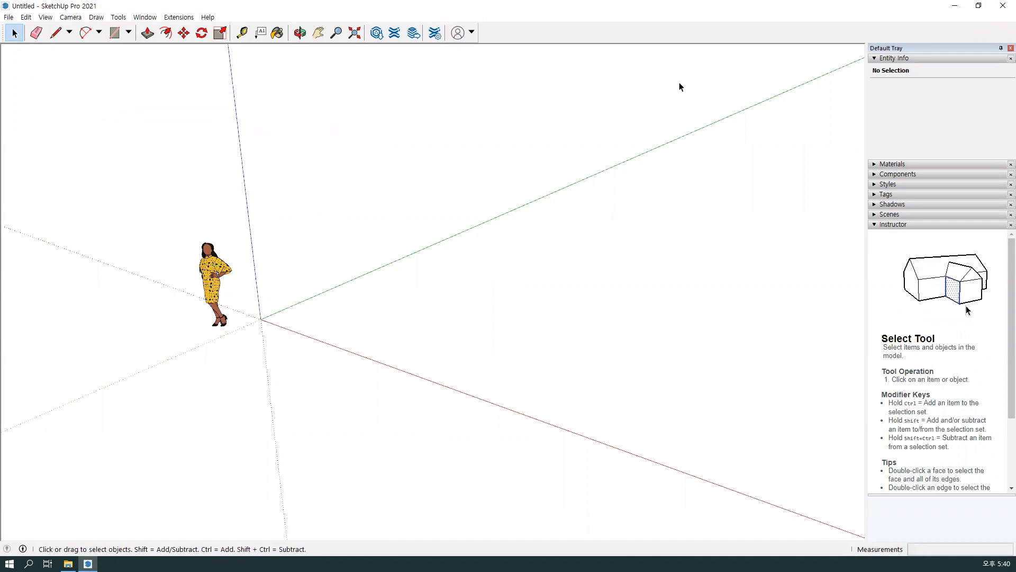
middle_click_drag(590, 200, 594, 201)
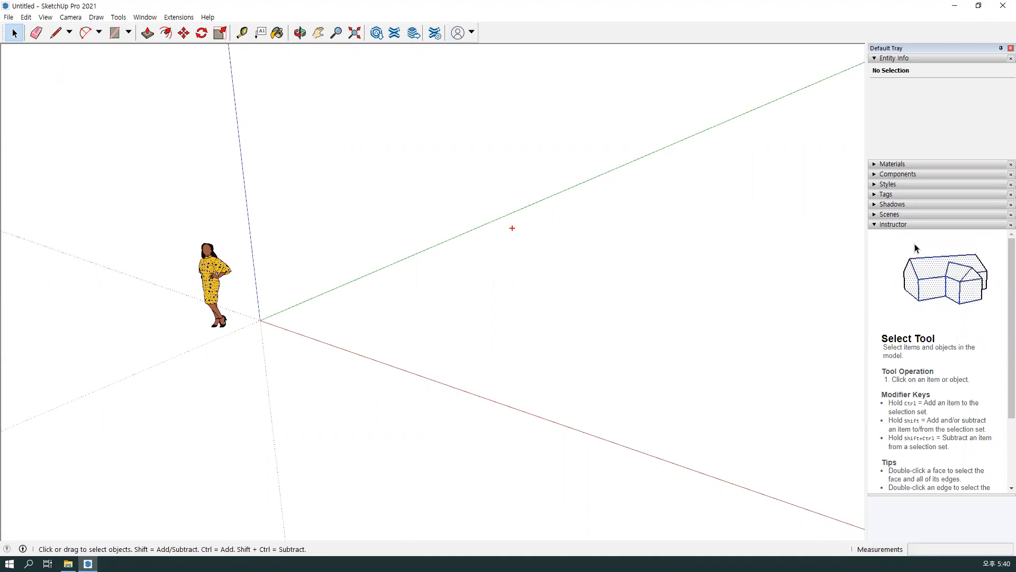
mouse_move(453, 49)
left_mouse_down("shift")
mouse_move(439, 409)
mouse_move(452, 545)
left_mouse_up("shift")
left_click_drag(14, 317, 887, 317, "shift")
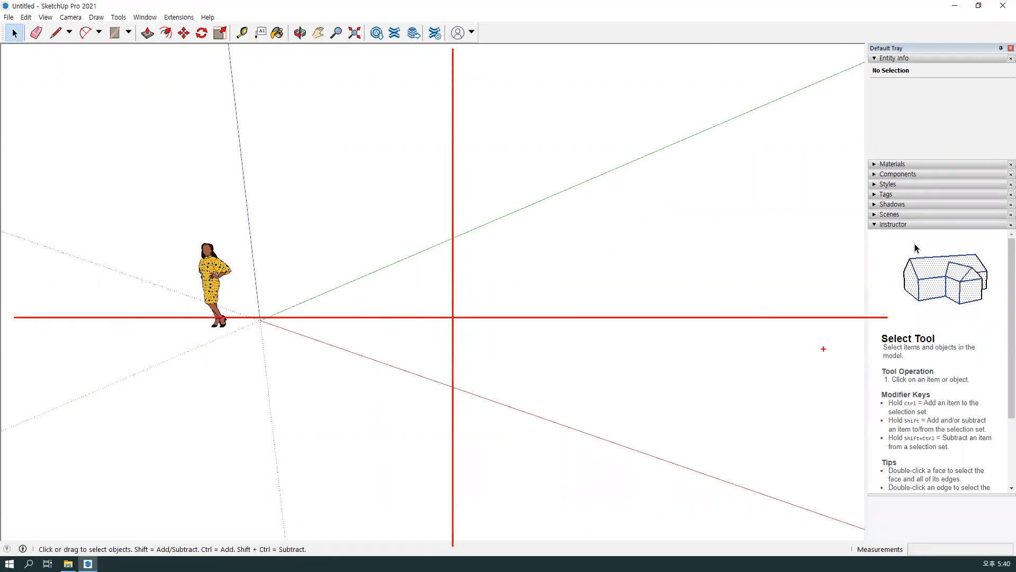
left_click_drag(321, 193, 291, 222)
mouse_move(753, 236)
left_mouse_down()
mouse_move(662, 115)
mouse_move(694, 194)
left_mouse_up()
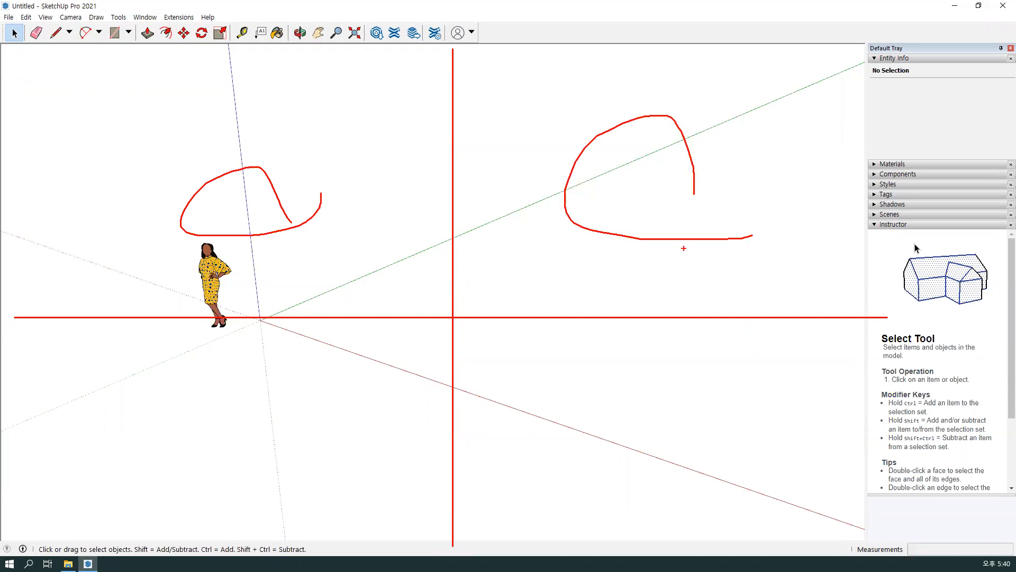
mouse_move(694, 490)
left_mouse_down()
mouse_move(660, 458)
mouse_move(684, 472)
left_mouse_up()
left_click_drag(280, 465, 221, 442)
mouse_move(619, 401)
left_mouse_down()
mouse_move(279, 456)
mouse_move(614, 464)
mouse_move(603, 204)
mouse_move(626, 433)
left_mouse_up()
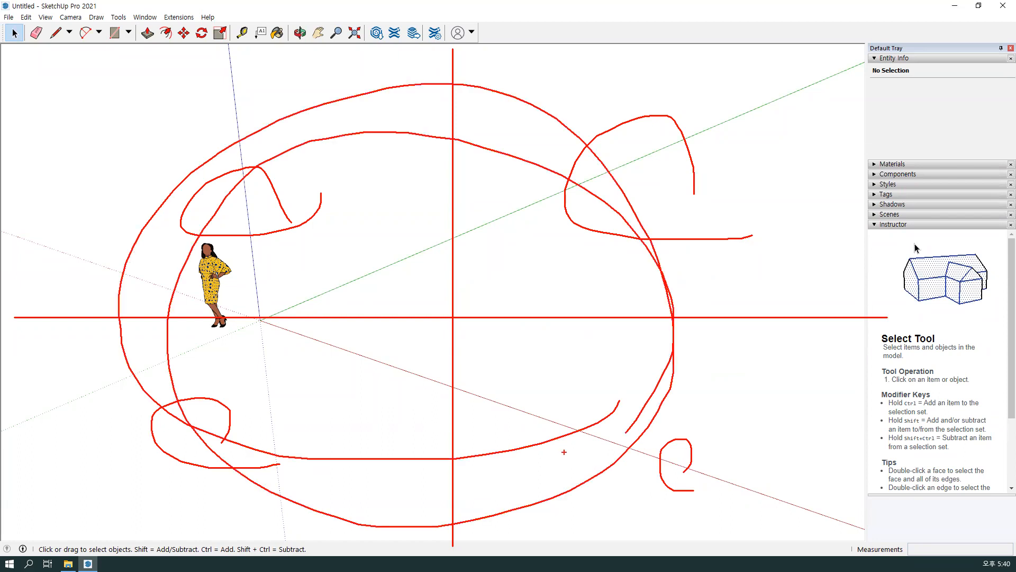
key("Escape")
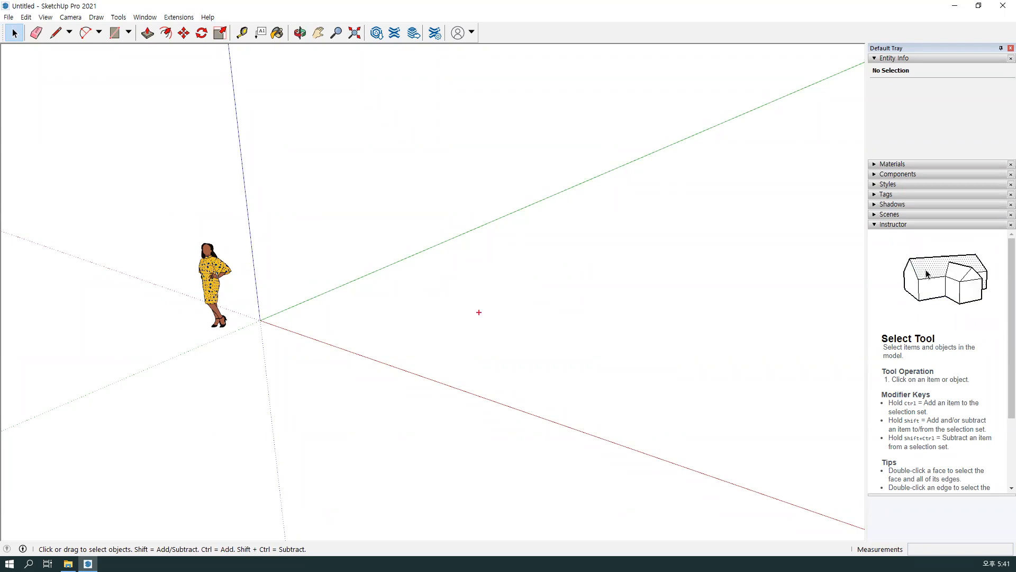
mouse_move(361, 162)
left_mouse_down()
mouse_move(410, 204)
mouse_move(385, 219)
left_mouse_up()
mouse_move(360, 213)
left_mouse_down()
mouse_move(424, 217)
mouse_move(395, 239)
left_mouse_up()
left_click_drag(419, 197, 470, 232)
left_click_drag(492, 192, 496, 233)
mouse_move(486, 208)
left_mouse_down()
mouse_move(509, 207)
mouse_move(516, 247)
mouse_move(334, 279)
mouse_move(334, 197)
mouse_move(393, 122)
mouse_move(546, 270)
mouse_move(533, 302)
mouse_move(541, 307)
left_mouse_up()
left_click_drag(636, 260, 558, 330)
left_click_drag(661, 59, 686, 127)
left_click_drag(720, 50, 729, 118)
left_click_drag(724, 63, 730, 118)
mouse_move(776, 140)
left_mouse_down()
mouse_move(678, 1)
mouse_move(614, 11)
mouse_move(731, 116)
mouse_move(869, 136)
left_mouse_up()
left_click_drag(631, 185, 926, 139)
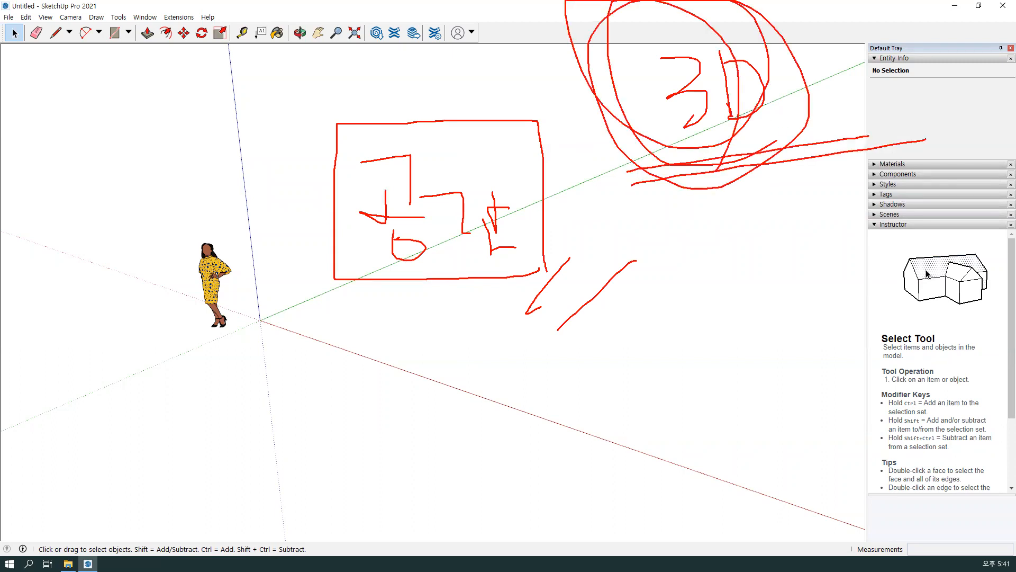
mouse_move(409, 332)
left_mouse_down()
mouse_move(489, 79)
mouse_move(365, 338)
mouse_move(508, 137)
mouse_move(488, 316)
left_mouse_up()
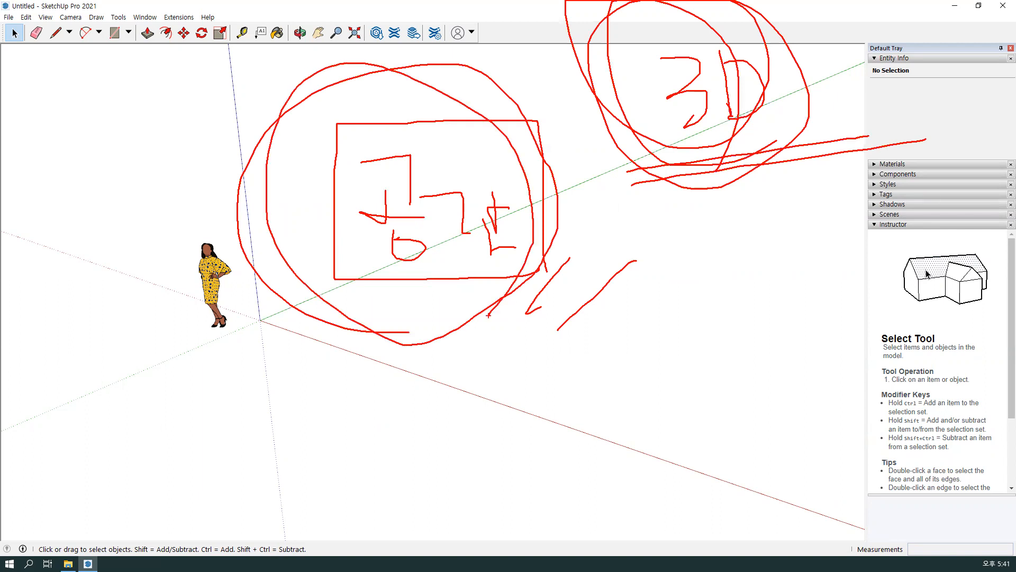
left_click_drag(657, 144, 797, 131)
mouse_move(457, 290)
left_mouse_down()
mouse_move(392, 298)
mouse_move(461, 103)
mouse_move(389, 307)
mouse_move(452, 89)
mouse_move(458, 287)
mouse_move(364, 106)
mouse_move(535, 219)
mouse_move(536, 240)
left_mouse_up()
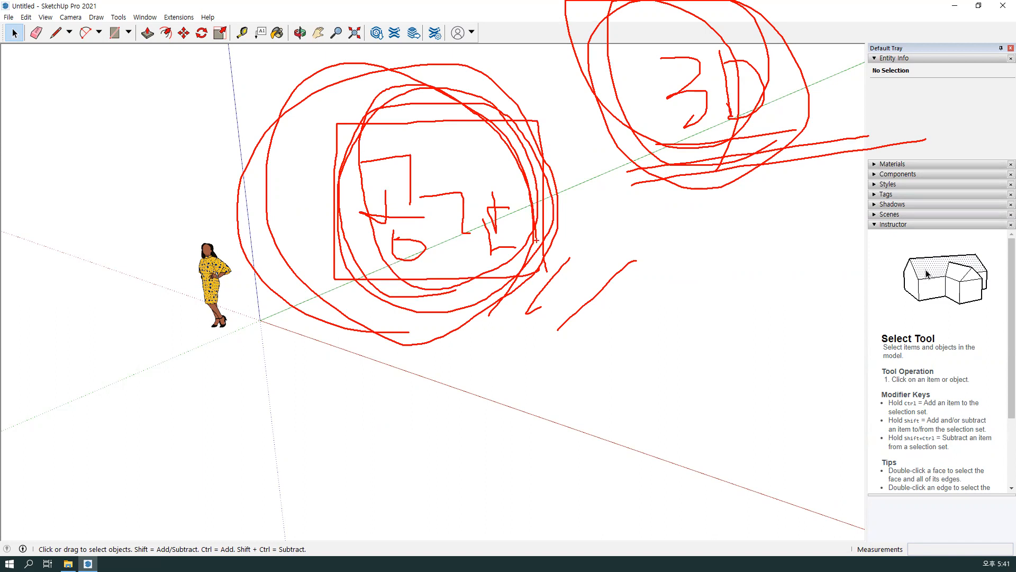
left_click_drag(536, 240, 564, 186)
mouse_move(570, 254)
left_mouse_down()
mouse_move(553, 232)
mouse_move(555, 250)
left_mouse_up()
mouse_move(669, 224)
left_mouse_down()
mouse_move(669, 296)
mouse_move(676, 277)
left_mouse_up()
left_click_drag(530, 384, 634, 348)
mouse_move(621, 340)
left_mouse_down()
mouse_move(641, 347)
mouse_move(633, 369)
left_mouse_up()
left_click_drag(863, 361, 681, 316)
left_click_drag(724, 304, 724, 348)
left_click_drag(616, 252, 688, 372)
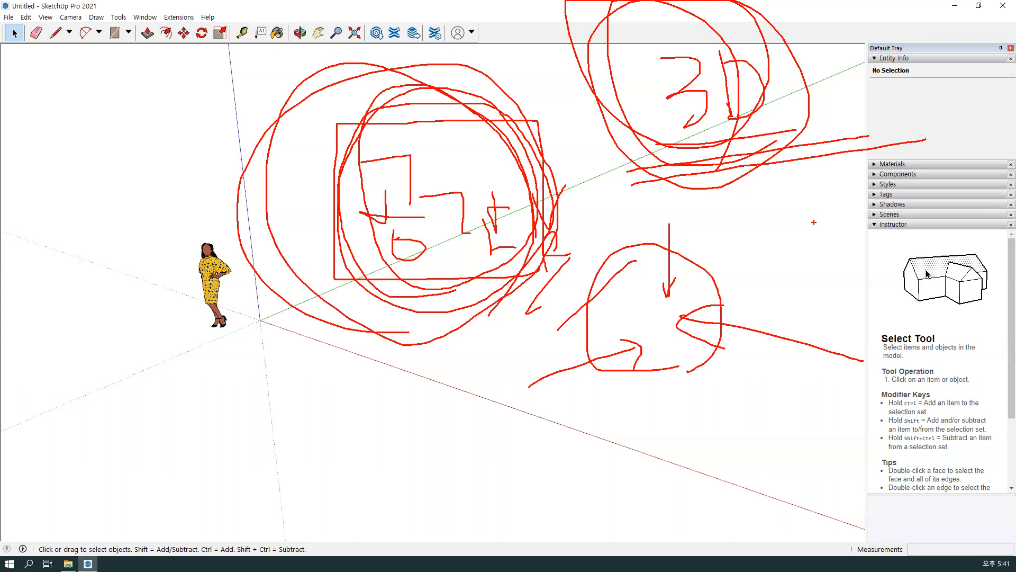
mouse_move(571, 344)
left_mouse_down()
mouse_move(502, 289)
mouse_move(526, 312)
left_mouse_up()
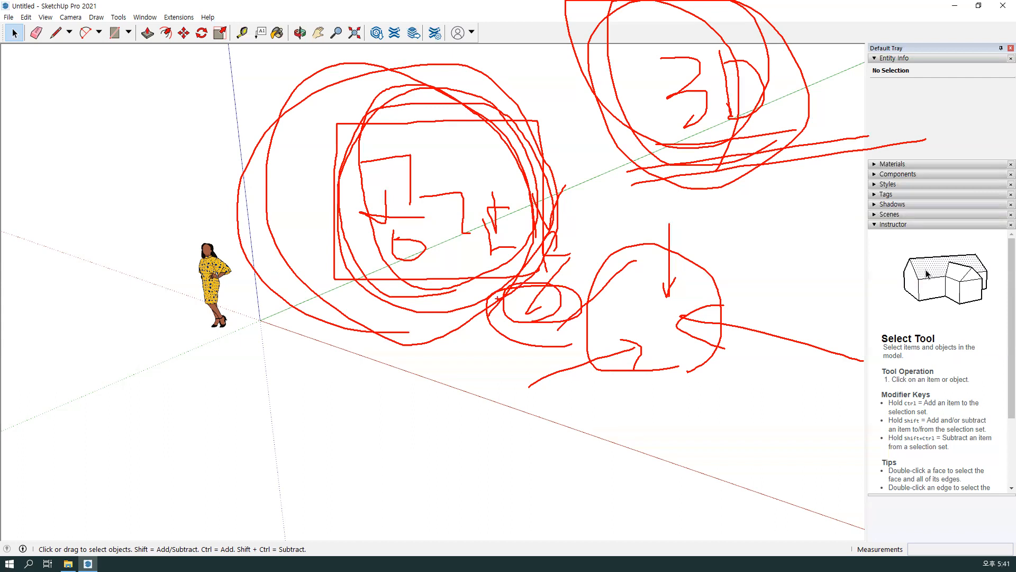
mouse_move(450, 210)
left_mouse_down()
mouse_move(446, 179)
mouse_move(455, 211)
left_mouse_up()
mouse_move(521, 313)
left_mouse_down()
mouse_move(486, 277)
mouse_move(520, 321)
left_mouse_up()
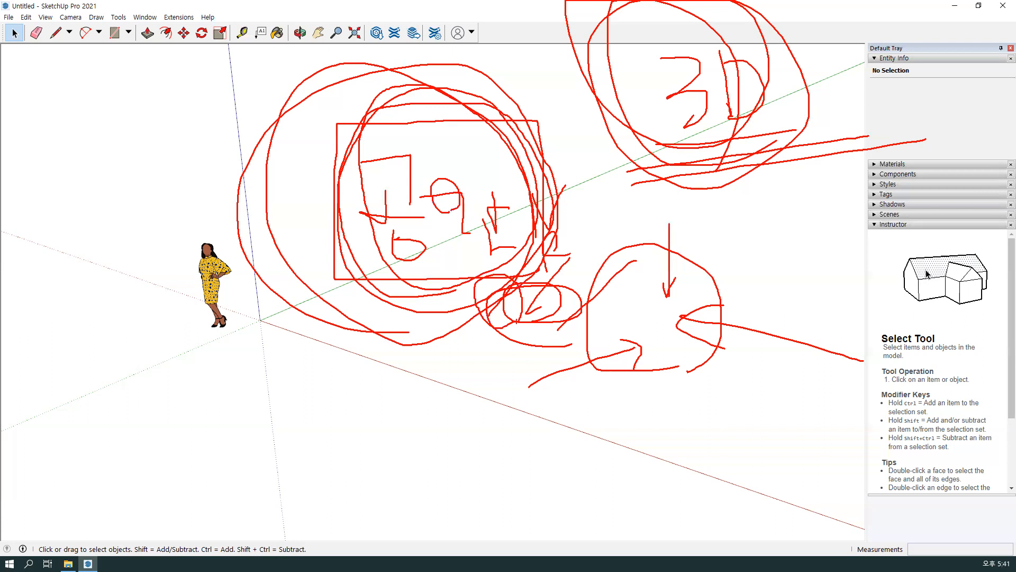
mouse_move(424, 245)
left_mouse_down()
mouse_move(464, 246)
mouse_move(460, 262)
left_mouse_up()
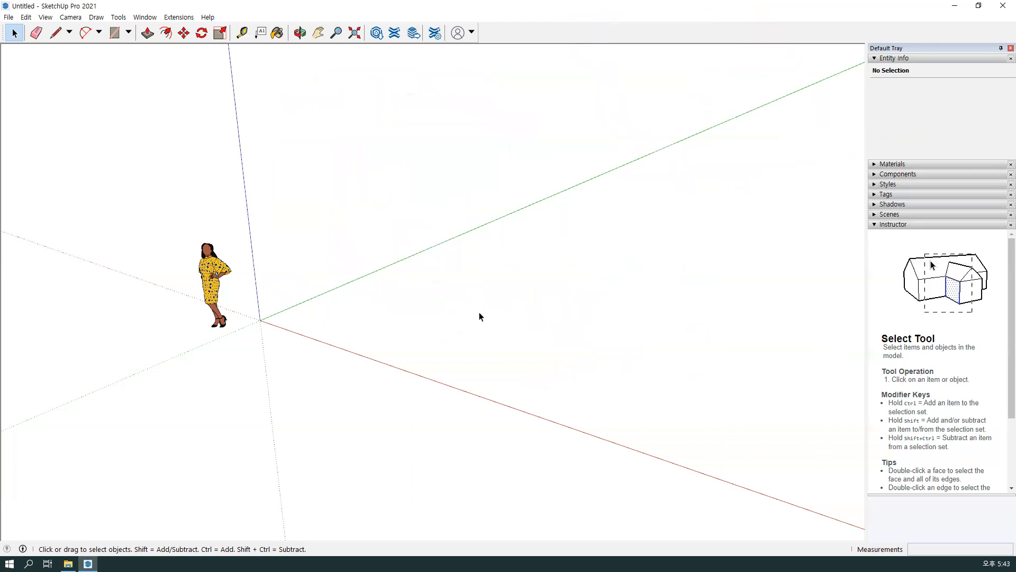
middle_click_drag(526, 285, 533, 307)
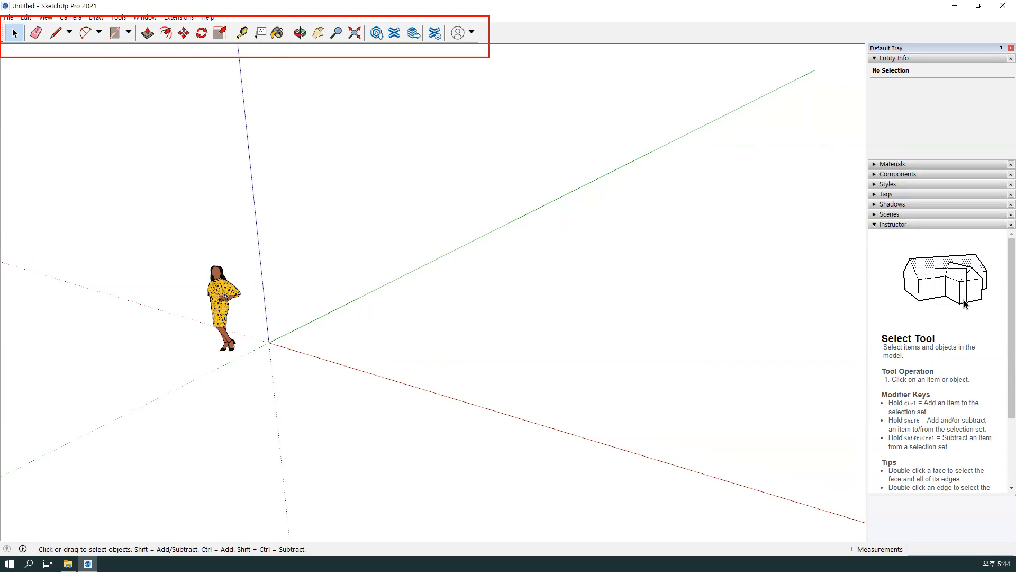
mouse_move(1, 43)
left_mouse_down("ctrl")
mouse_move(84, 535)
mouse_move(81, 526)
left_mouse_up("ctrl")
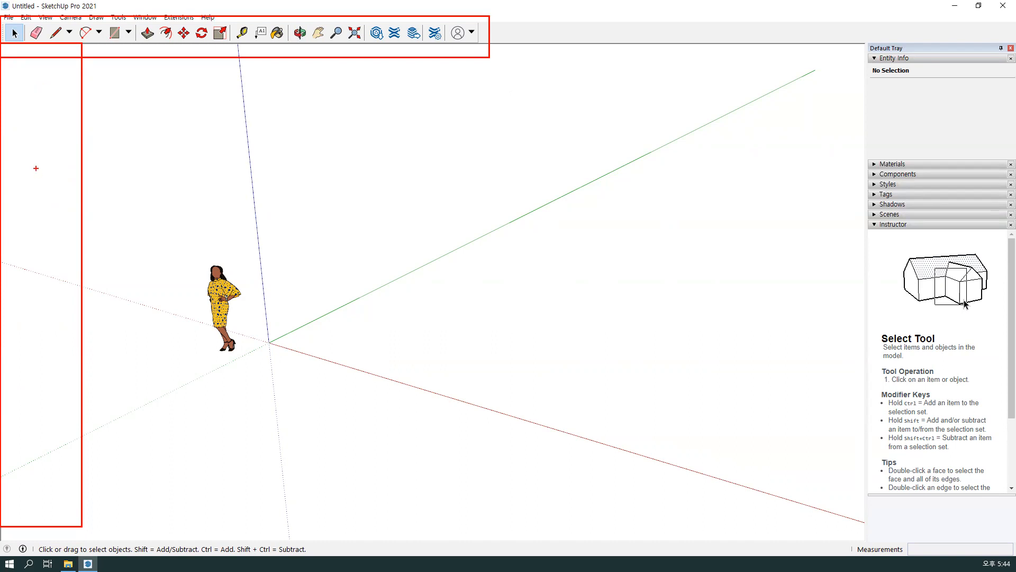
left_click_drag(118, 156, 76, 164)
mouse_move(72, 157)
left_mouse_down()
mouse_move(64, 173)
mouse_move(83, 180)
left_mouse_up()
key("Escape")
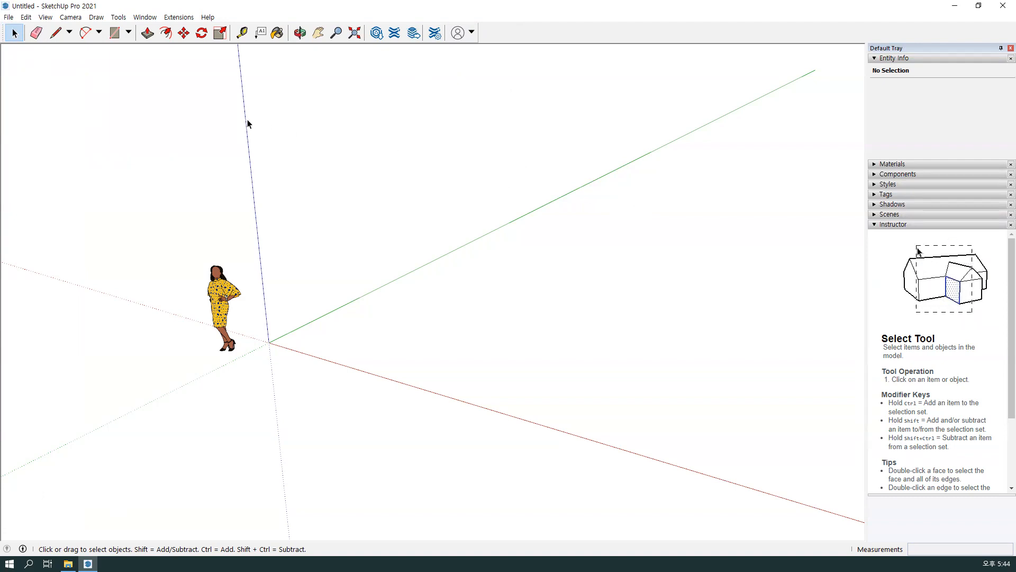
left_click(71, 17)
mouse_move(46, 19)
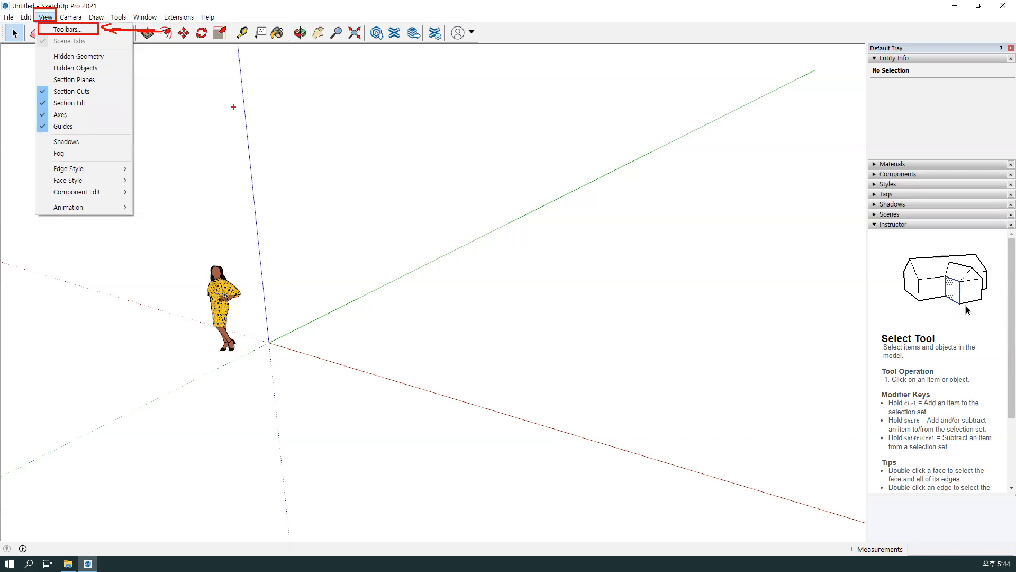
key("Escape")
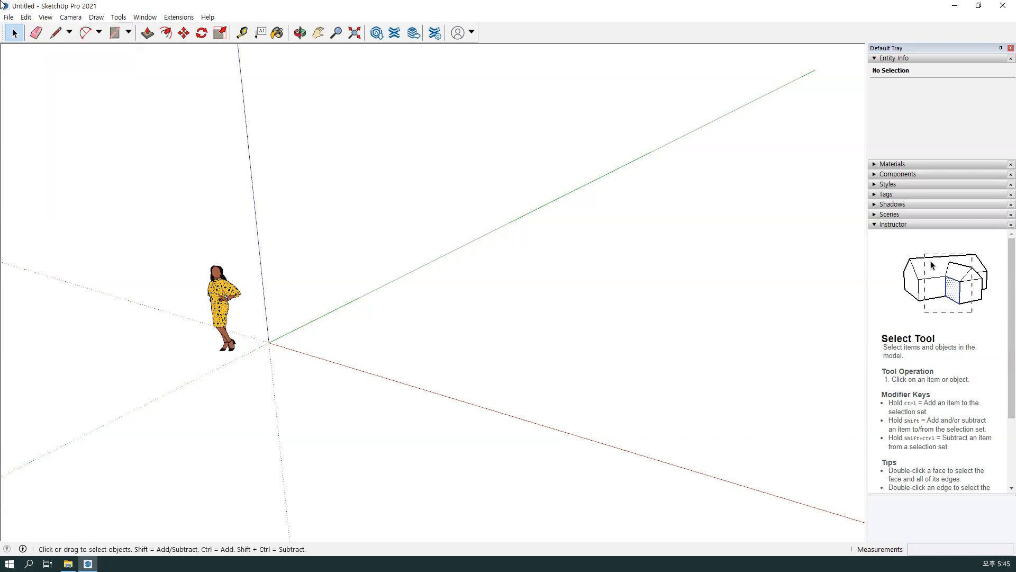
- Bring up the list of available toolbars, move its window higher over the drawing area, and look through the entries
left_click(45, 17)
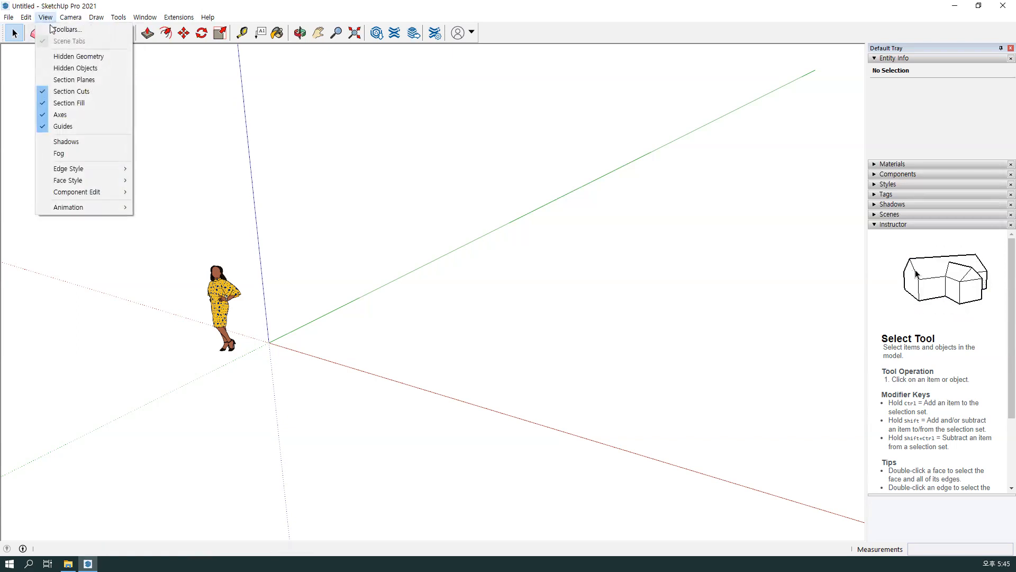
left_click(49, 29)
left_click_drag(497, 189, 488, 107)
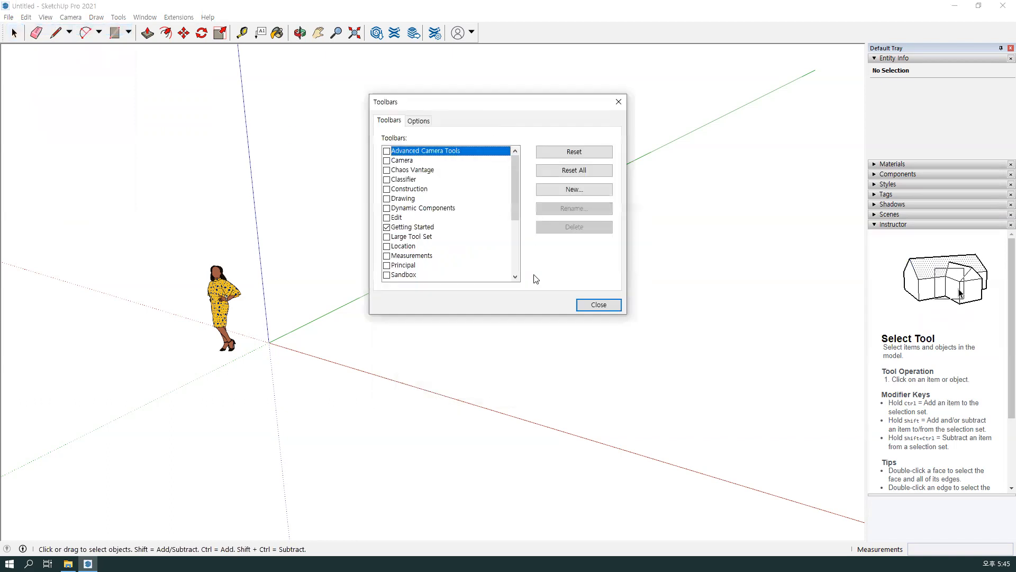
scroll(514, 207, "down", 4)
scroll(519, 203, "up", 4)
mouse_move(292, 47)
left_mouse_down()
mouse_move(254, 43)
mouse_move(329, 100)
mouse_move(380, 185)
mouse_move(388, 225)
left_mouse_up()
mouse_move(292, 67)
left_mouse_down()
mouse_move(305, 36)
mouse_move(341, 64)
left_mouse_up()
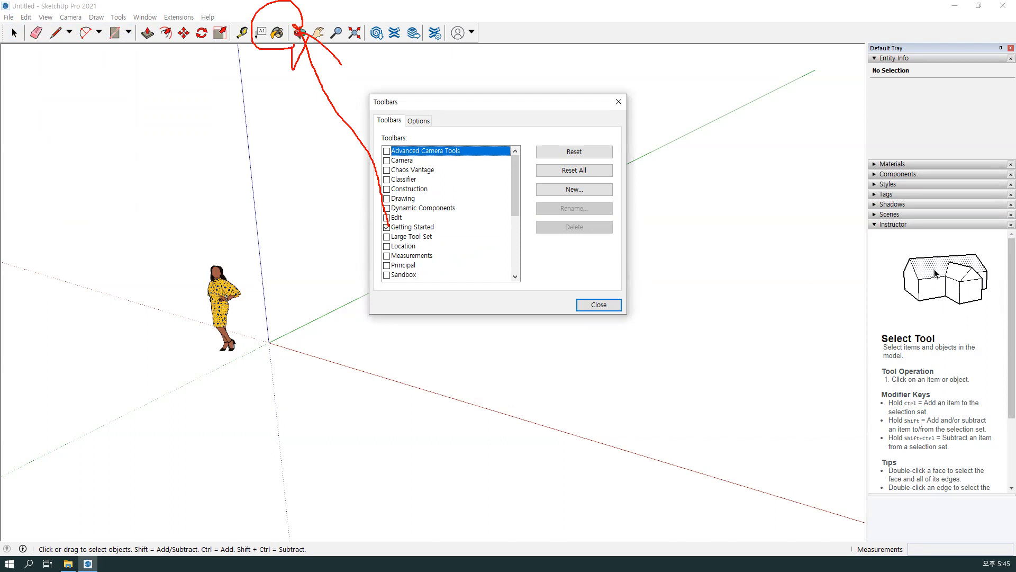
left_click_drag(390, 208, 388, 146)
left_click_drag(397, 247, 397, 295)
left_click_drag(385, 258, 396, 256)
left_click_drag(393, 152, 392, 180)
mouse_move(187, 122)
left_mouse_down()
mouse_move(183, 142)
mouse_move(220, 123)
mouse_move(207, 130)
left_mouse_up()
mouse_move(187, 197)
left_mouse_down()
mouse_move(221, 224)
mouse_move(174, 194)
left_mouse_up()
left_click_drag(255, 232, 227, 264)
mouse_move(238, 253)
left_mouse_down()
mouse_move(322, 280)
mouse_move(241, 249)
left_mouse_up()
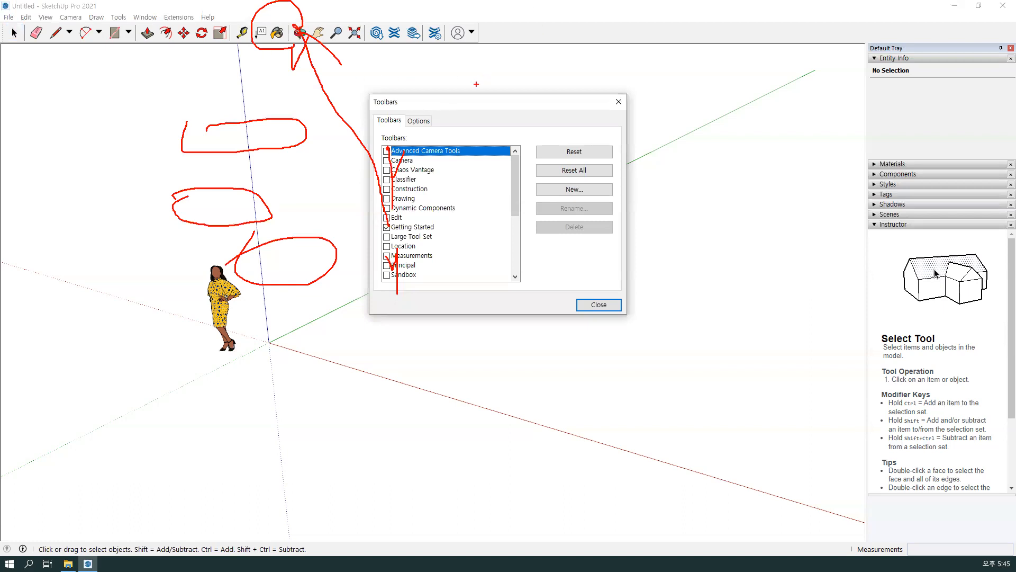
left_click_drag(1, 42, 107, 527)
mouse_move(52, 279)
left_mouse_down()
mouse_move(67, 307)
mouse_move(53, 279)
left_mouse_up()
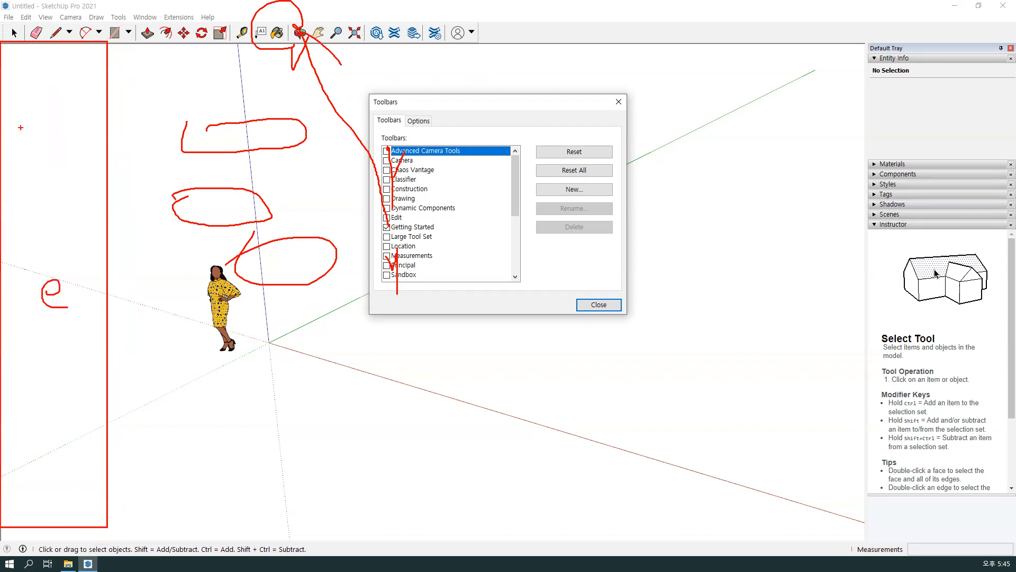
mouse_move(36, 143)
left_mouse_down()
mouse_move(60, 136)
mouse_move(44, 145)
left_mouse_up()
key("Escape")
- Turn on the Large Tool Set toolbar and close the toolbar list
left_click_drag(516, 182, 514, 209)
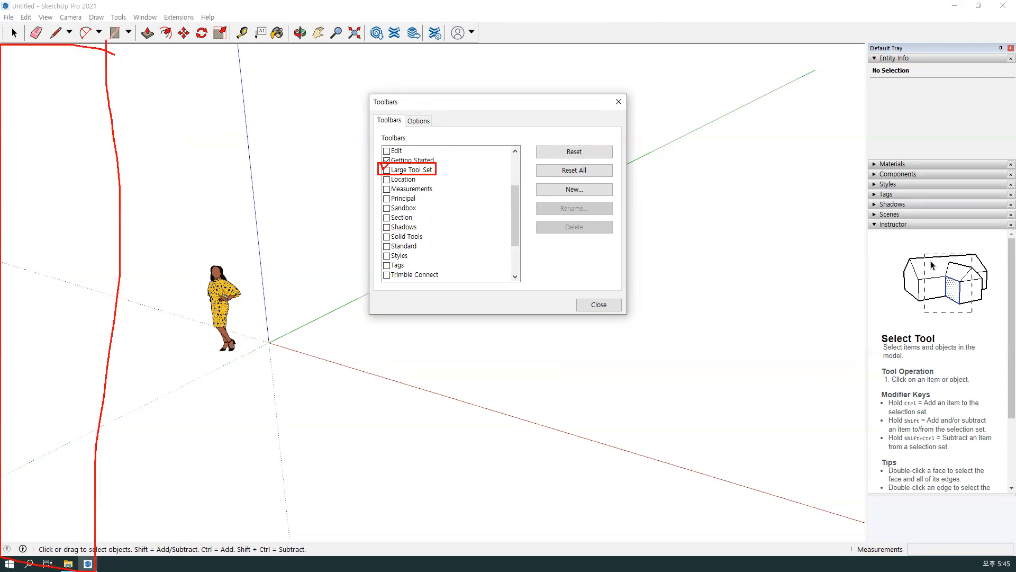
left_click(387, 170)
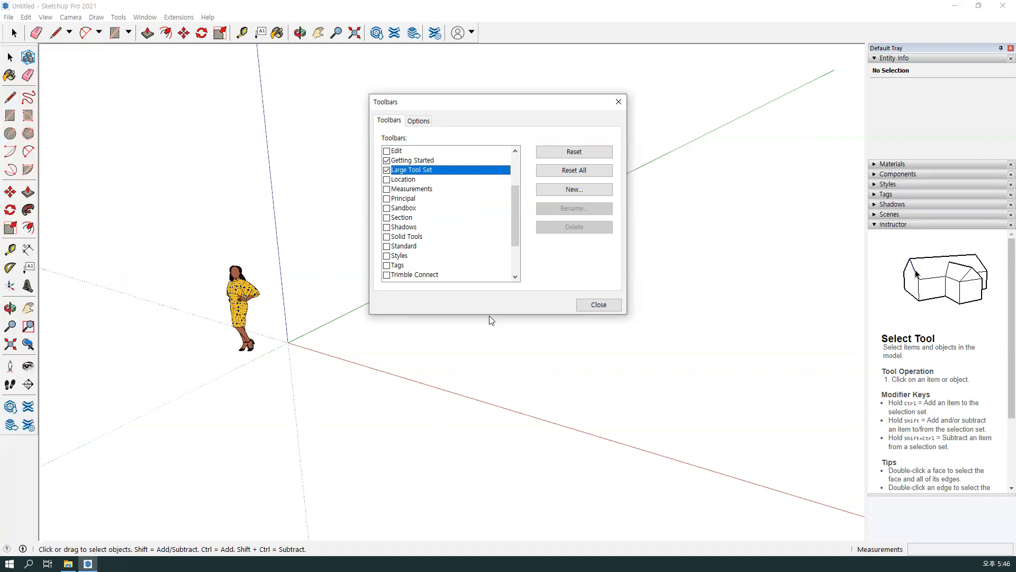
left_click(611, 305)
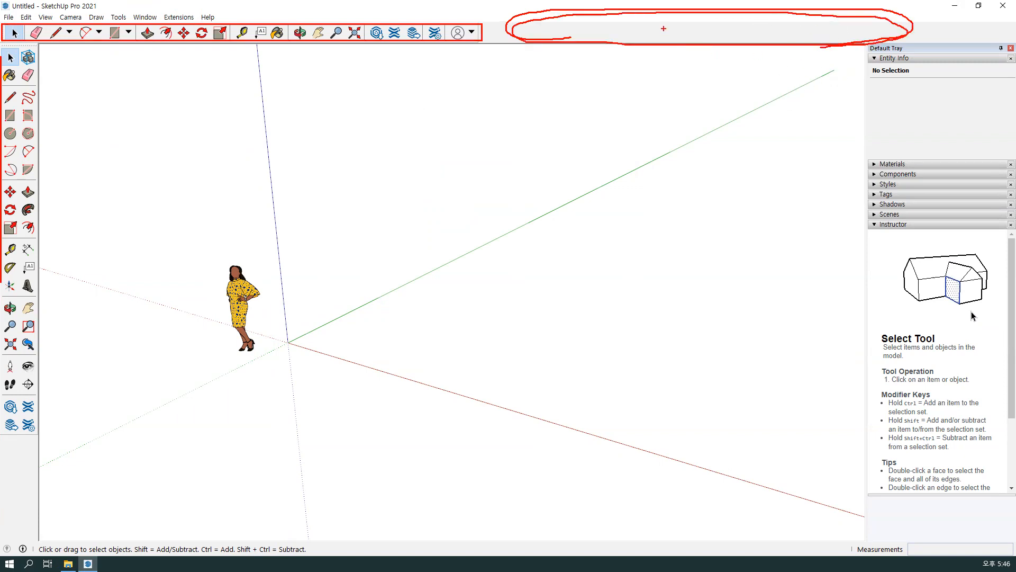
- Hide the Large Tool Set toolbar and show it again using the toolbar area's quick list
right_click(628, 30)
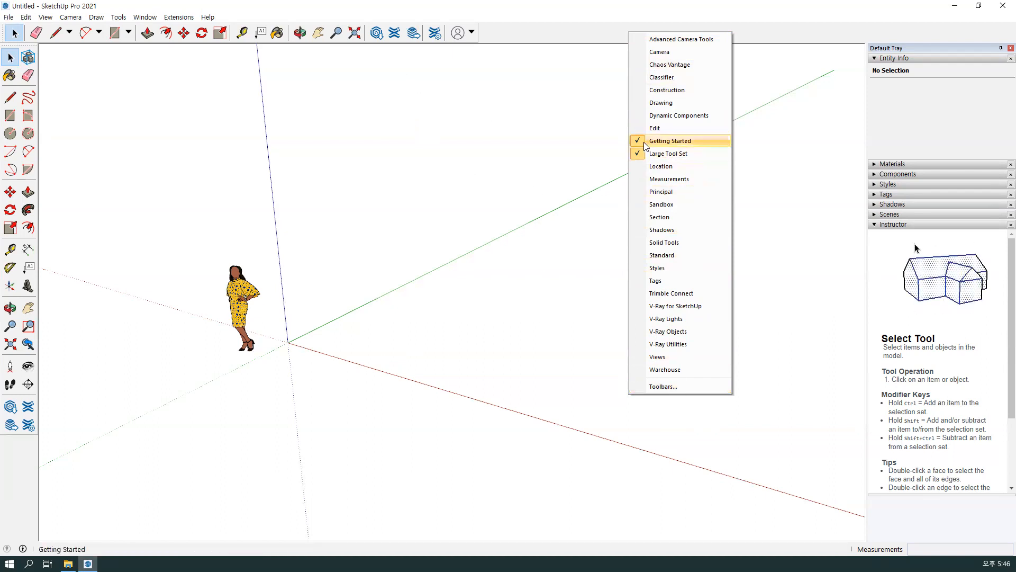
left_click(640, 153)
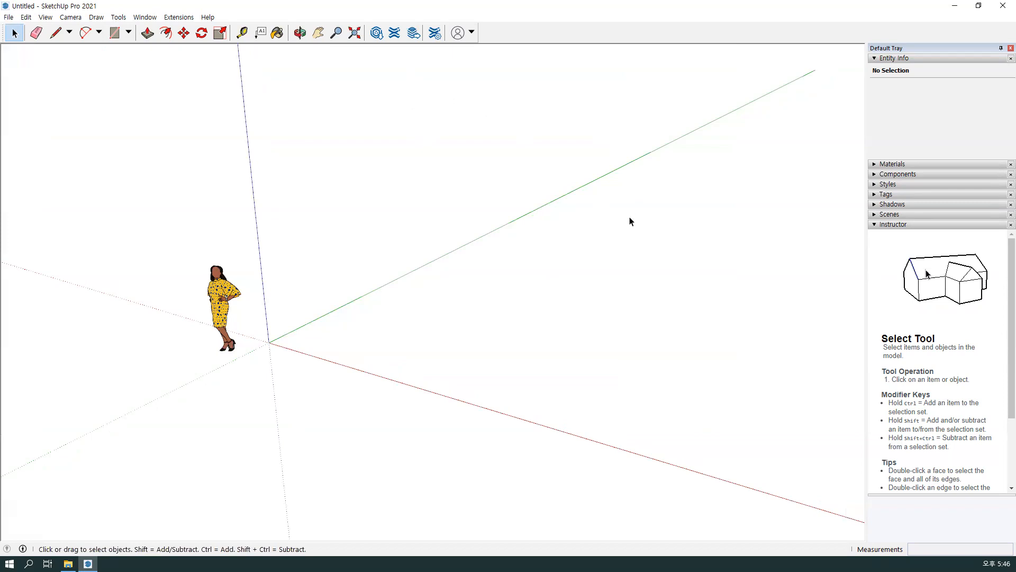
right_click(533, 32)
left_click(550, 151)
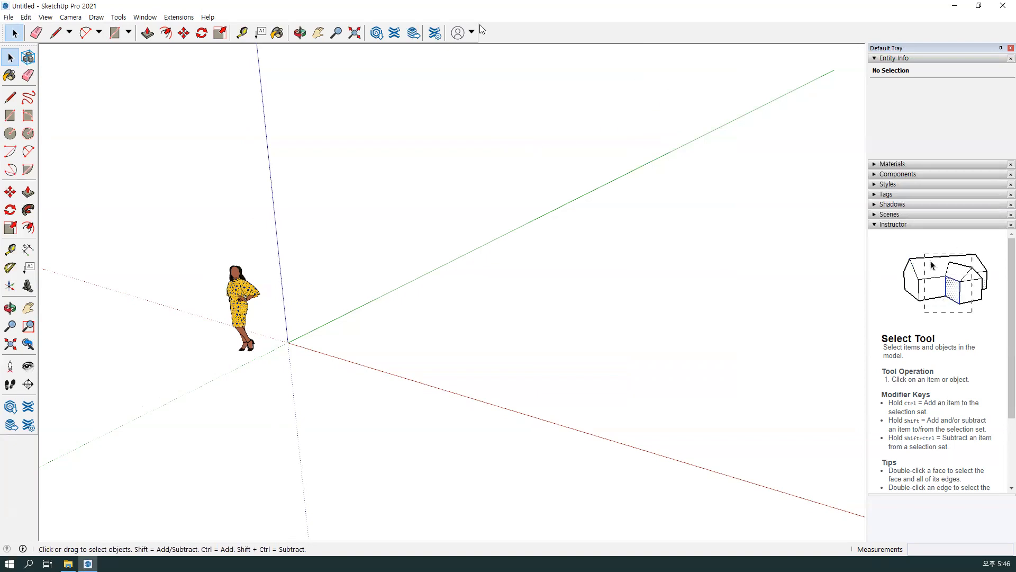
- Show the Shadows and Solid Tools toolbars and dock them side by side in the row above Getting Started
right_click(623, 33)
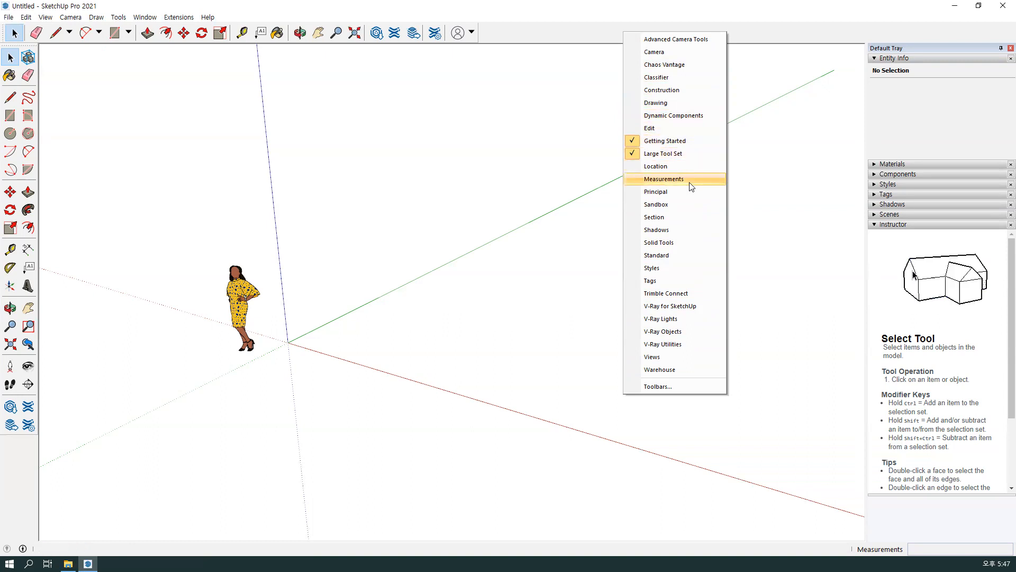
left_click(686, 228)
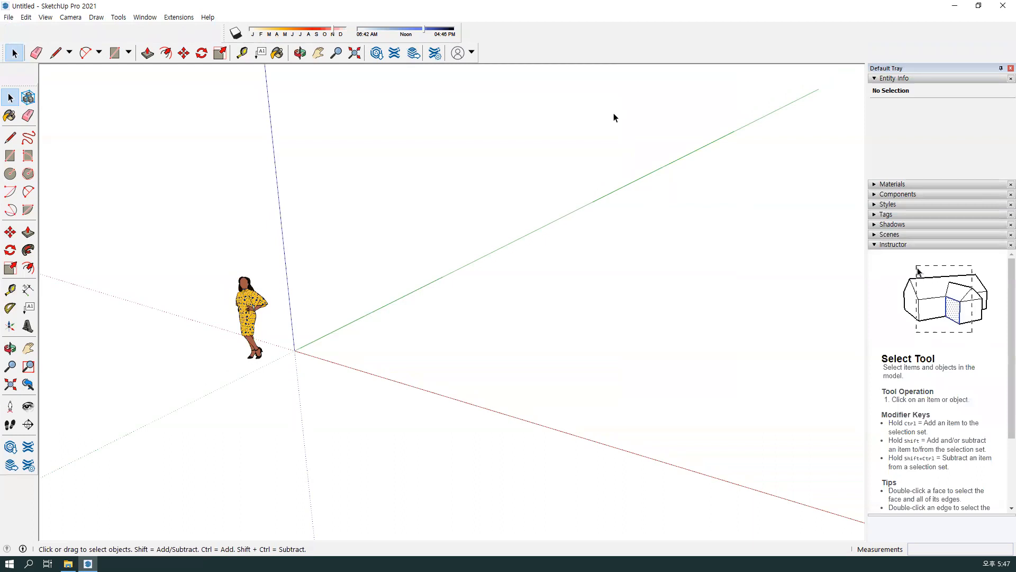
right_click(583, 58)
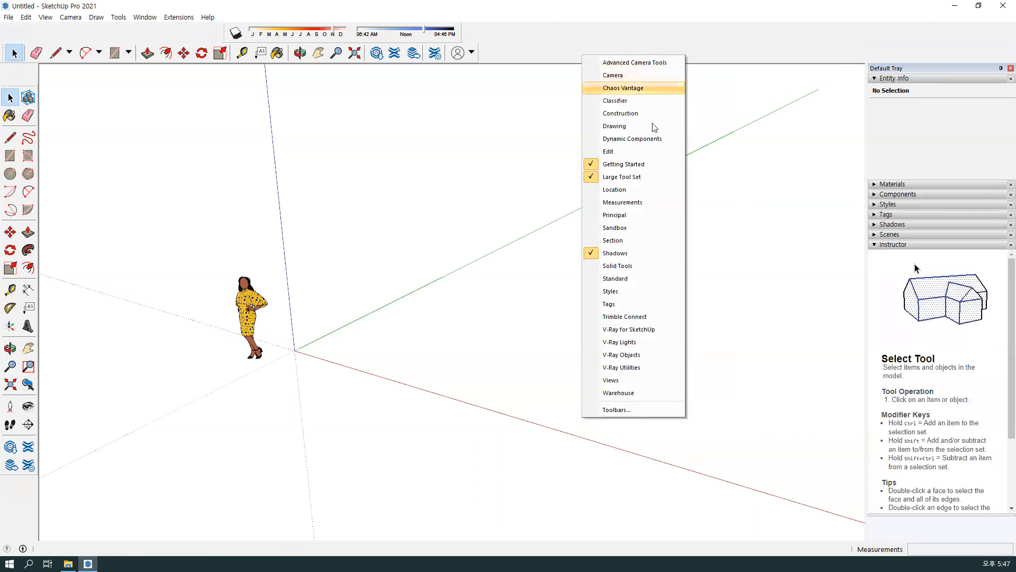
left_click(653, 265)
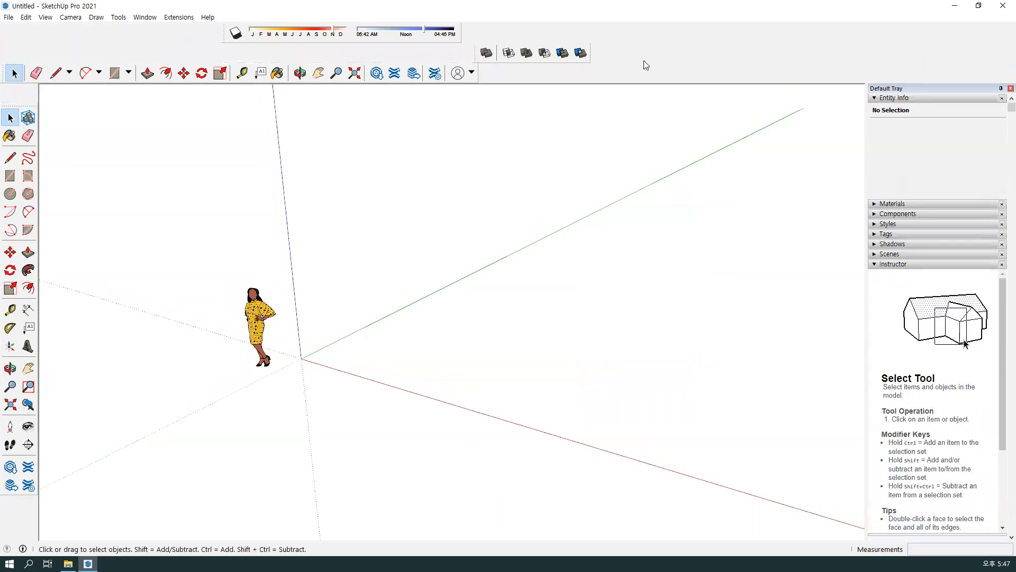
left_click_drag(478, 58, 247, 22)
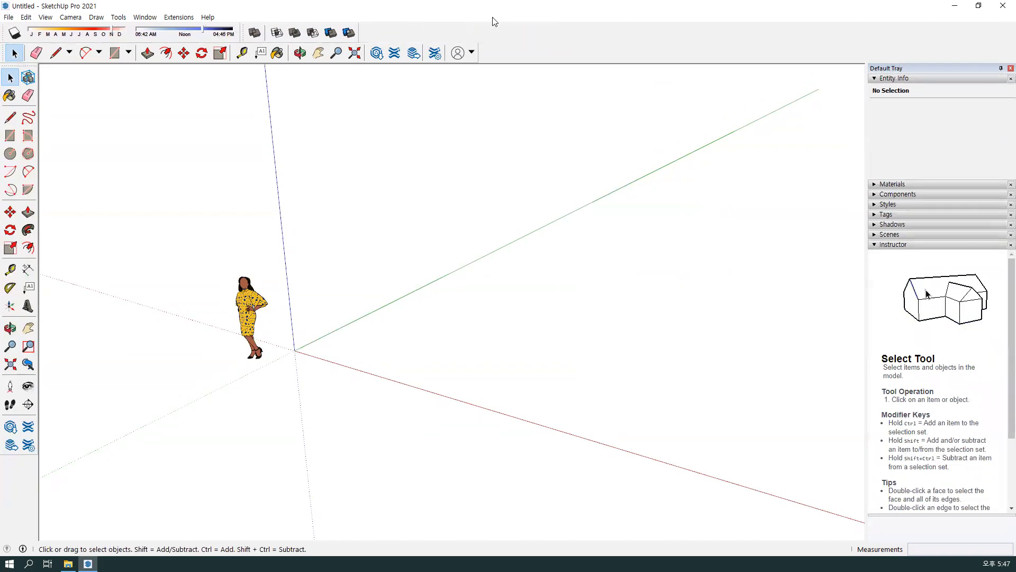
- Show the Styles toolbar and dock it between the Shadows and Solid Tools toolbars
right_click(553, 45)
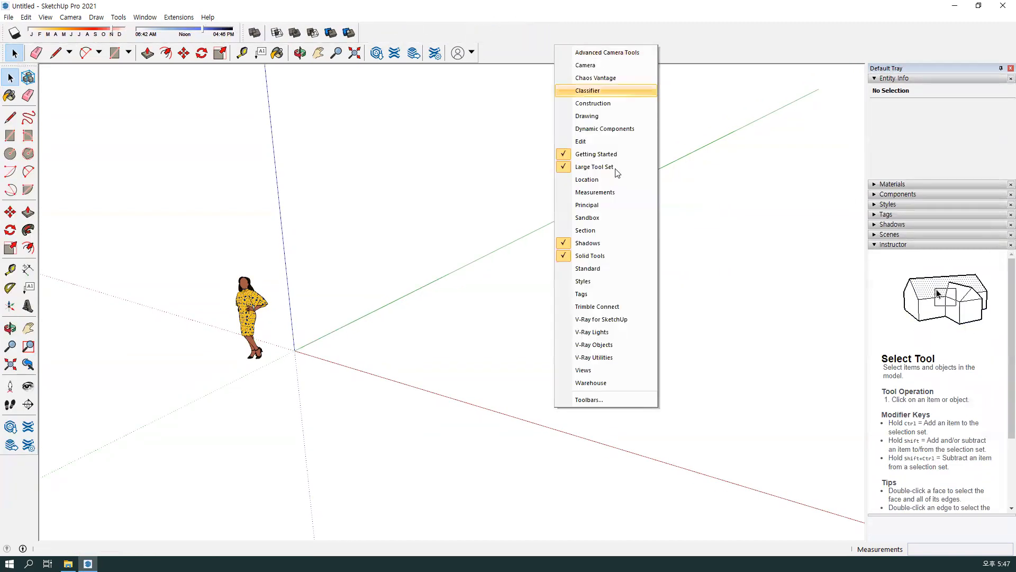
left_click(620, 279)
left_click_drag(227, 53, 247, 24)
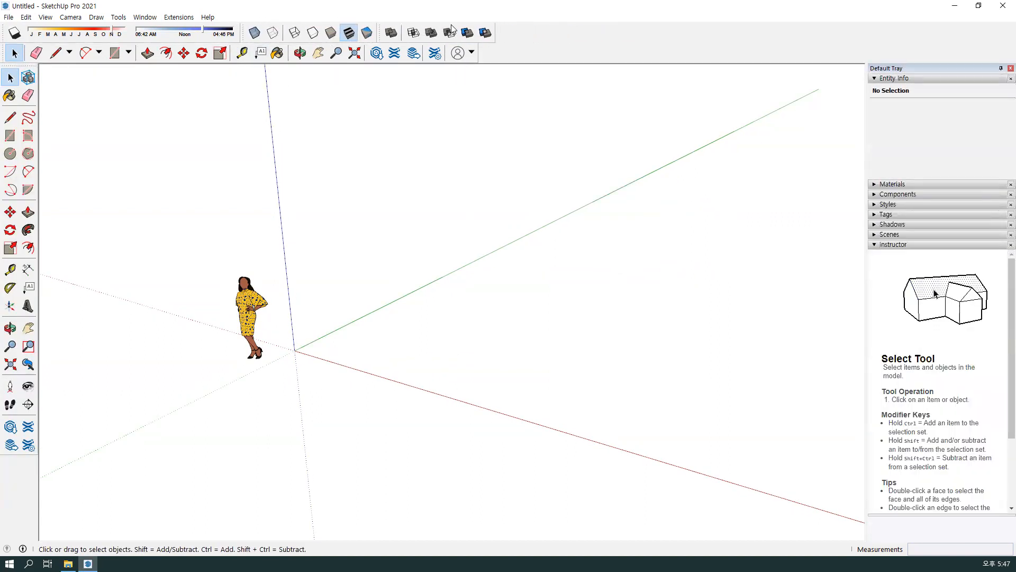
- Show the Sandbox toolbar and dock it after Solid Tools in the same row
right_click(536, 32)
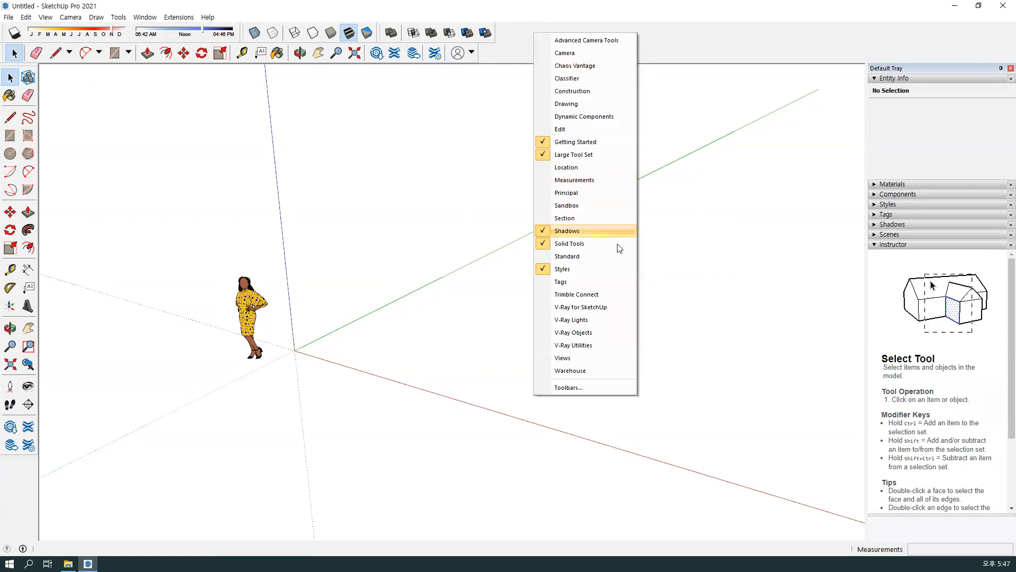
left_click(607, 213)
left_click_drag(136, 88, 610, 26)
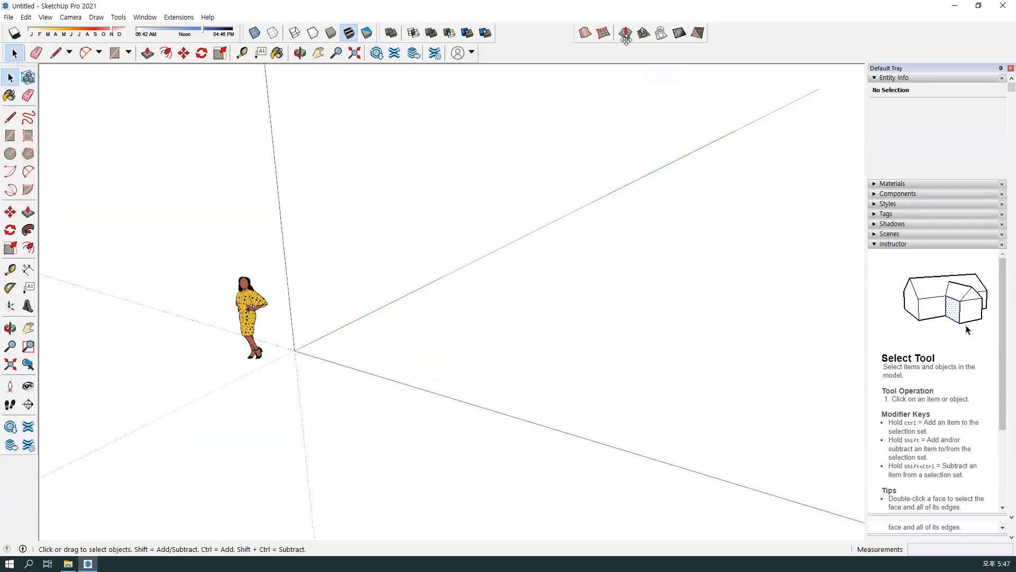
- Show the Section toolbar and dock it between the Solid Tools and Sandbox toolbars
right_click(545, 41)
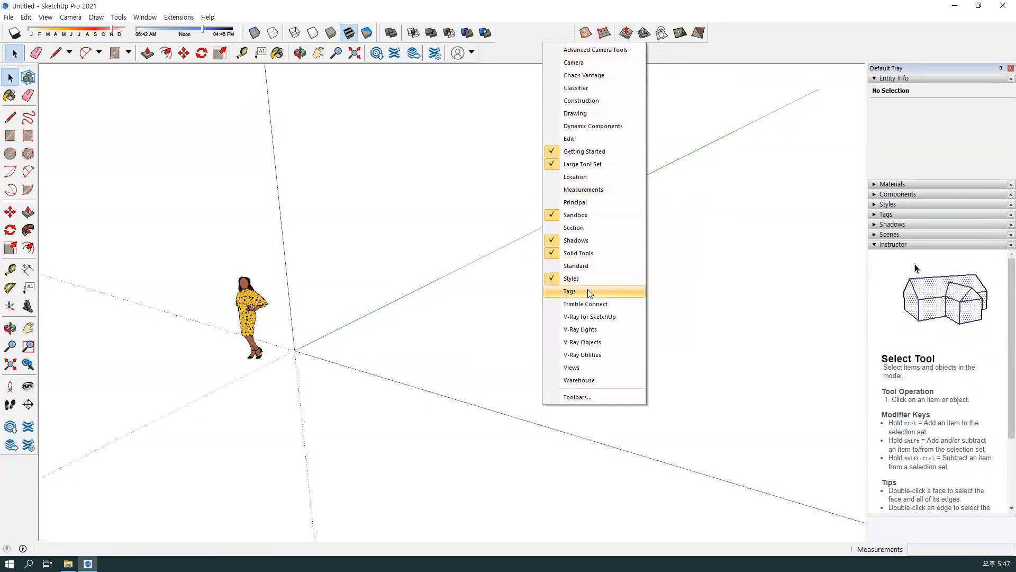
left_click(596, 227)
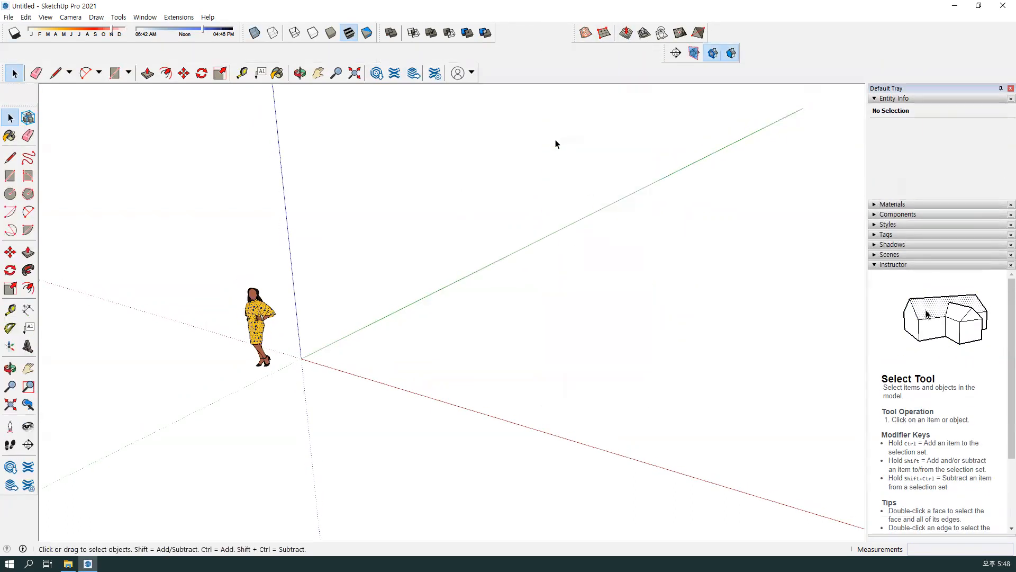
left_click_drag(659, 53, 490, 16)
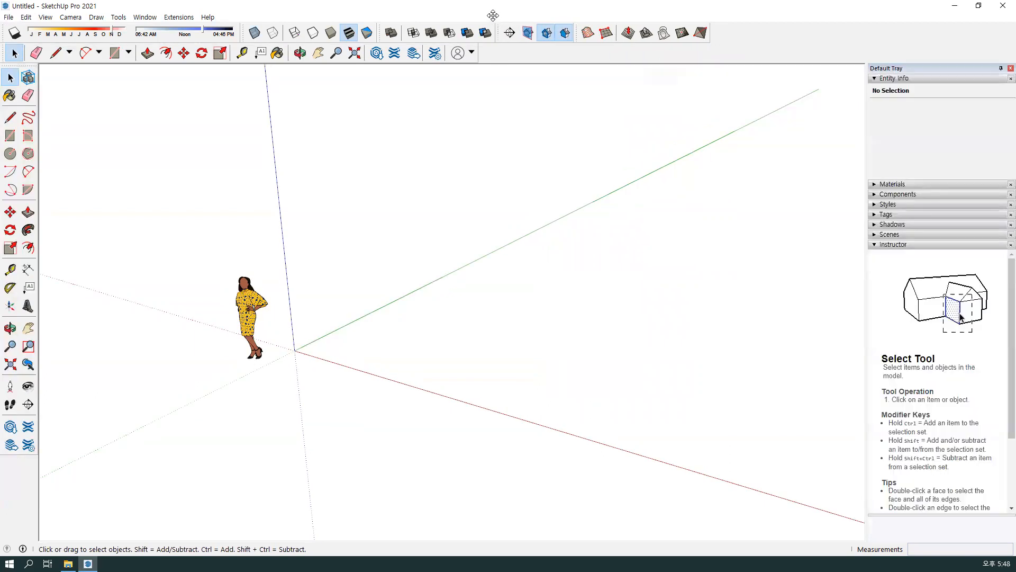
- Undock the Getting Started toolbar, close it, and check which toolbars are still enabled
right_click(727, 26)
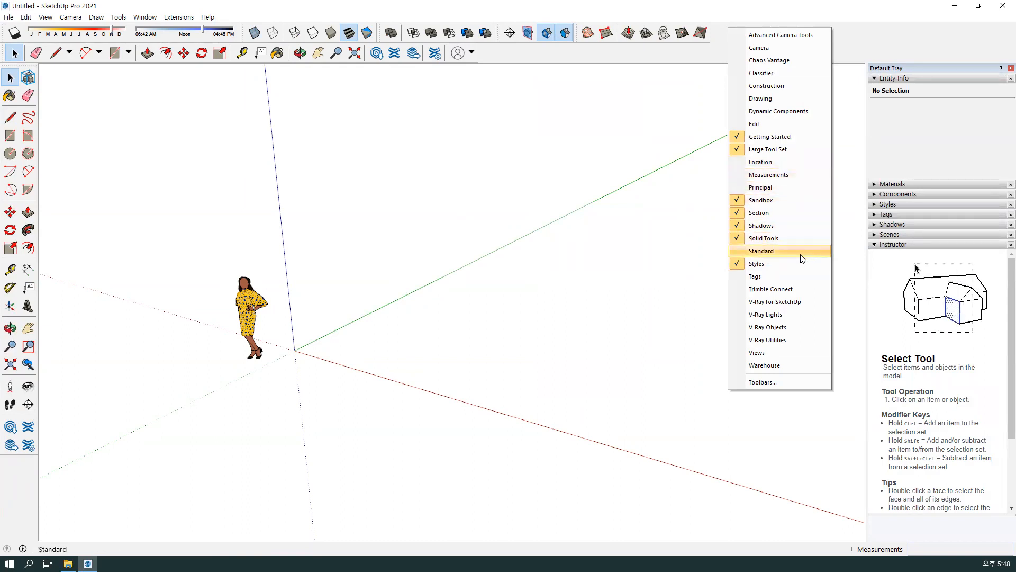
left_click(849, 49)
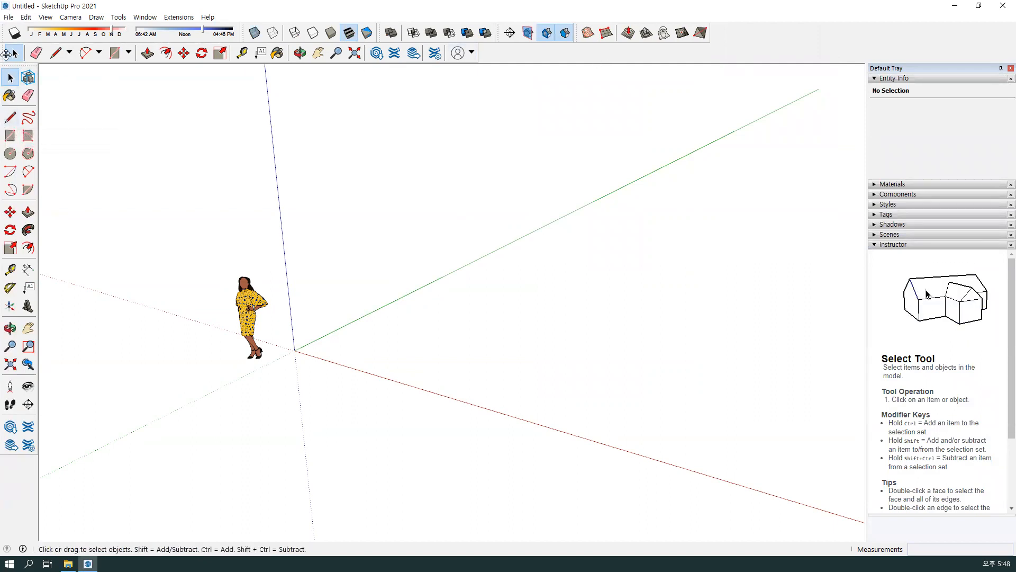
left_click_drag(6, 59, 412, 159)
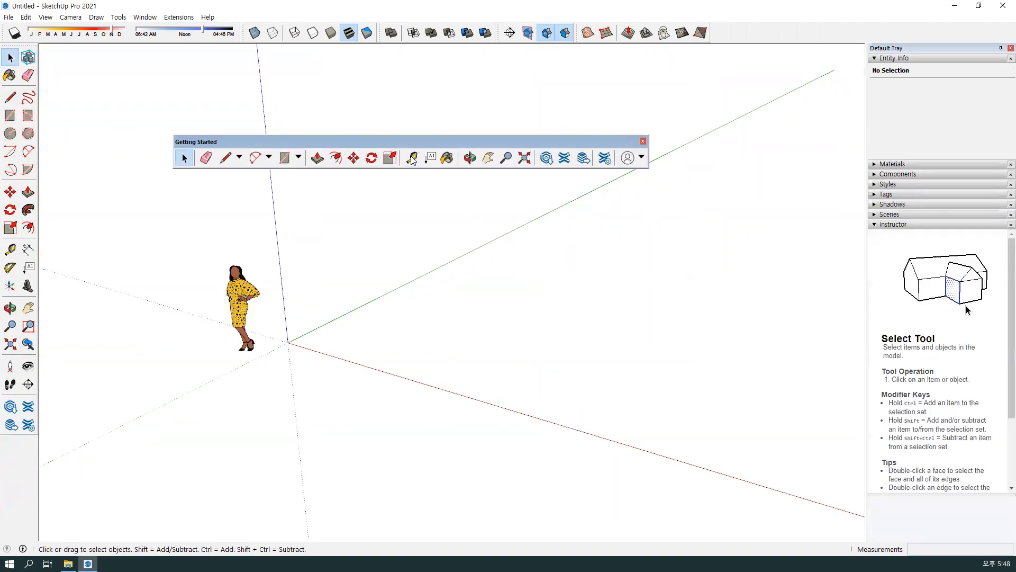
left_click(643, 141)
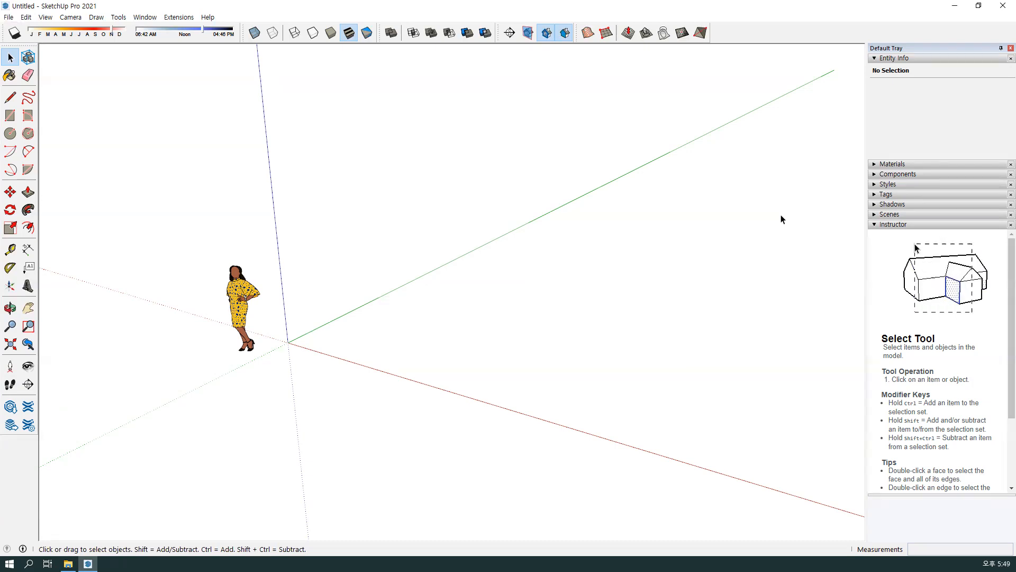
right_click(755, 25)
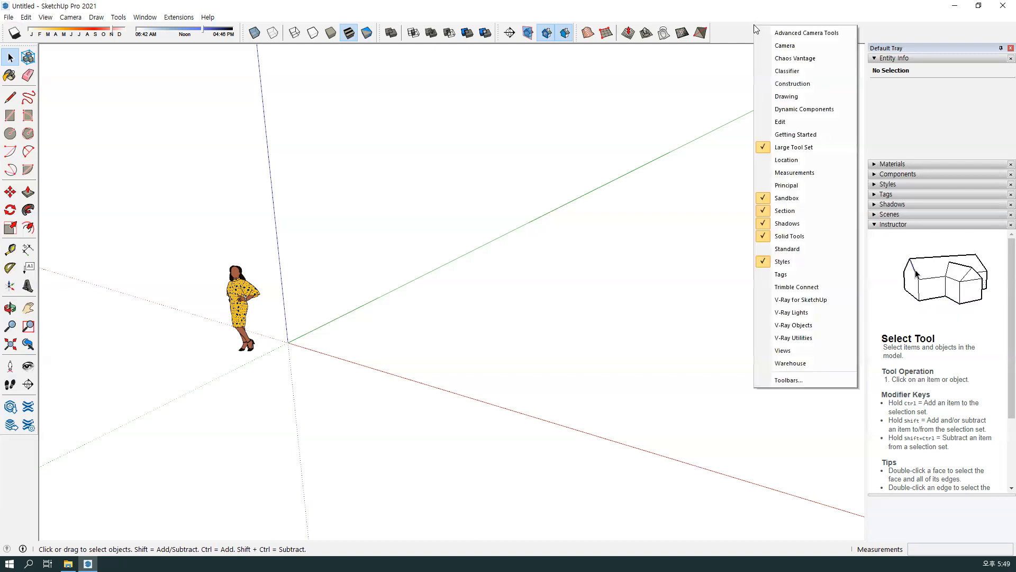
left_click(523, 346)
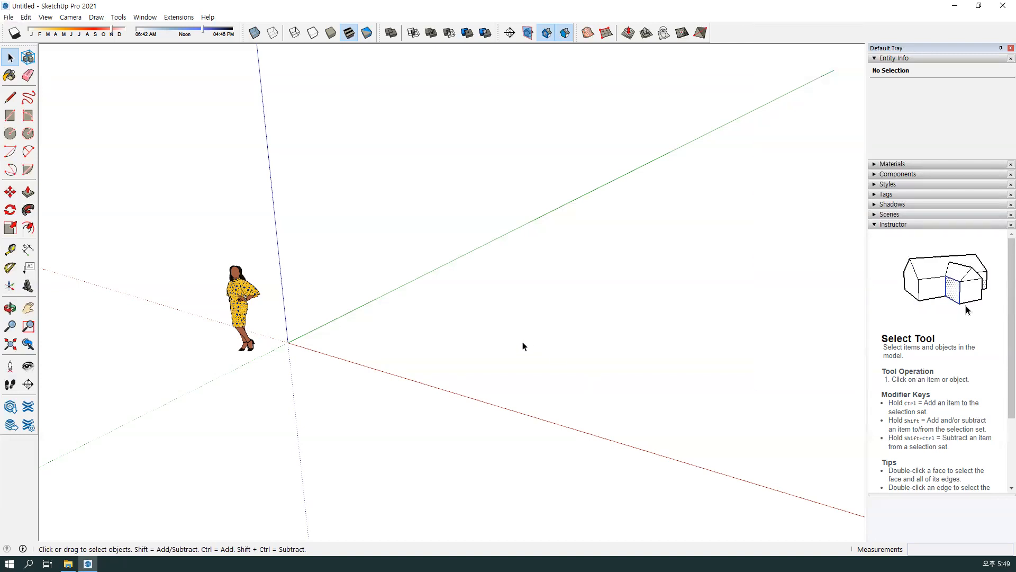
- Select the standing woman component beside the model origin
left_click_drag(165, 211, 300, 381)
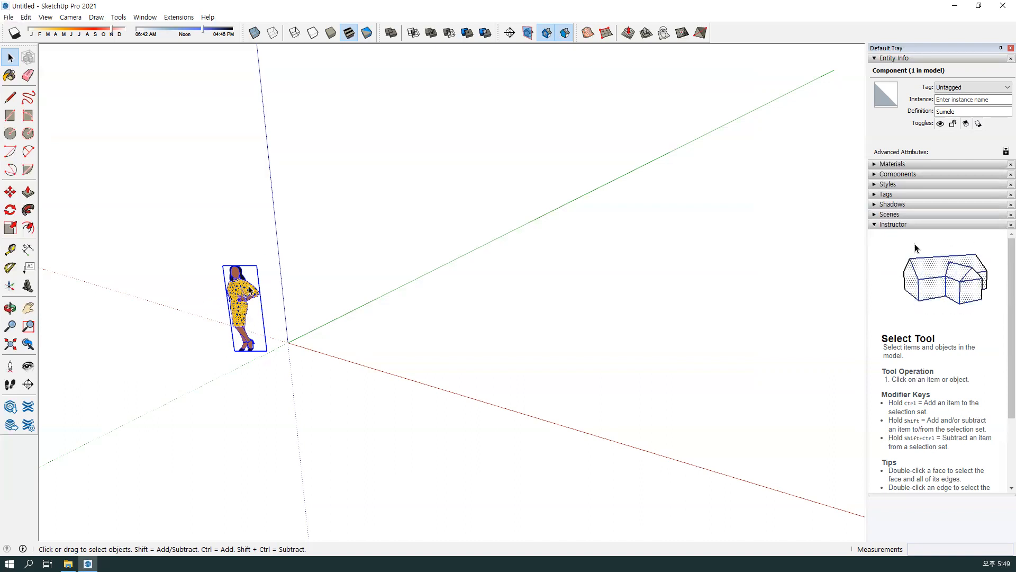
middle_click_drag(326, 402, 267, 350)
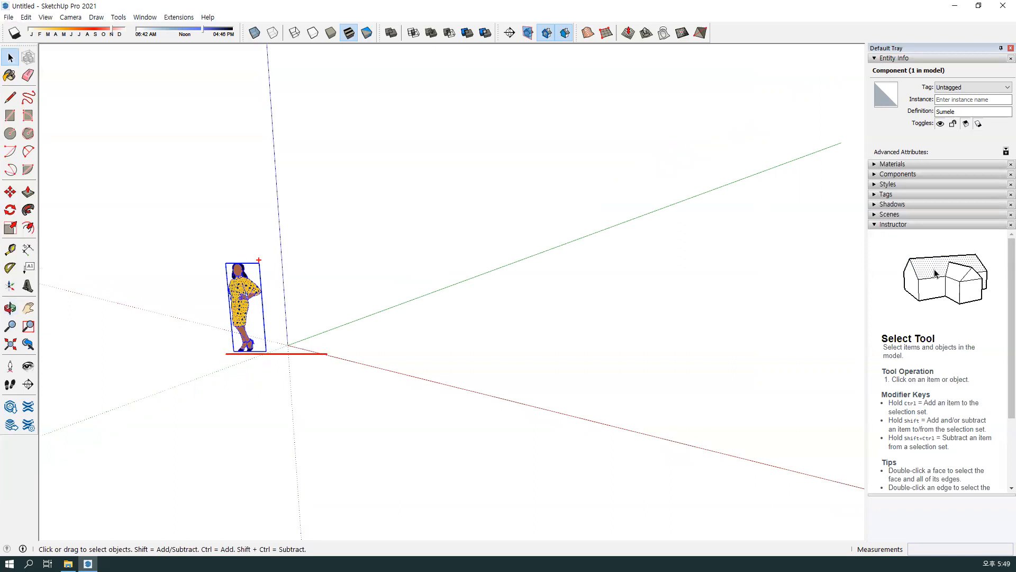
left_click_drag(216, 263, 322, 264, "shift")
mouse_move(350, 350)
left_mouse_down()
mouse_move(344, 279)
mouse_move(474, 352)
mouse_move(425, 312)
left_mouse_up()
mouse_move(285, 313)
left_mouse_down()
mouse_move(267, 301)
mouse_move(351, 320)
mouse_move(322, 338)
mouse_move(423, 317)
left_mouse_up()
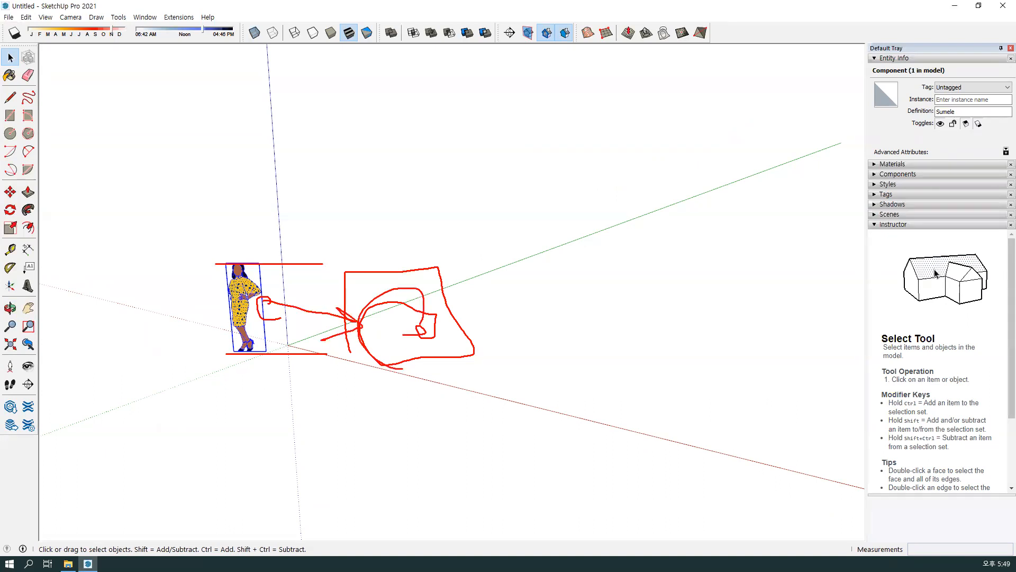
mouse_move(267, 364)
left_mouse_down()
mouse_move(203, 377)
mouse_move(298, 274)
mouse_move(154, 233)
mouse_move(310, 341)
mouse_move(182, 217)
mouse_move(297, 382)
left_mouse_up()
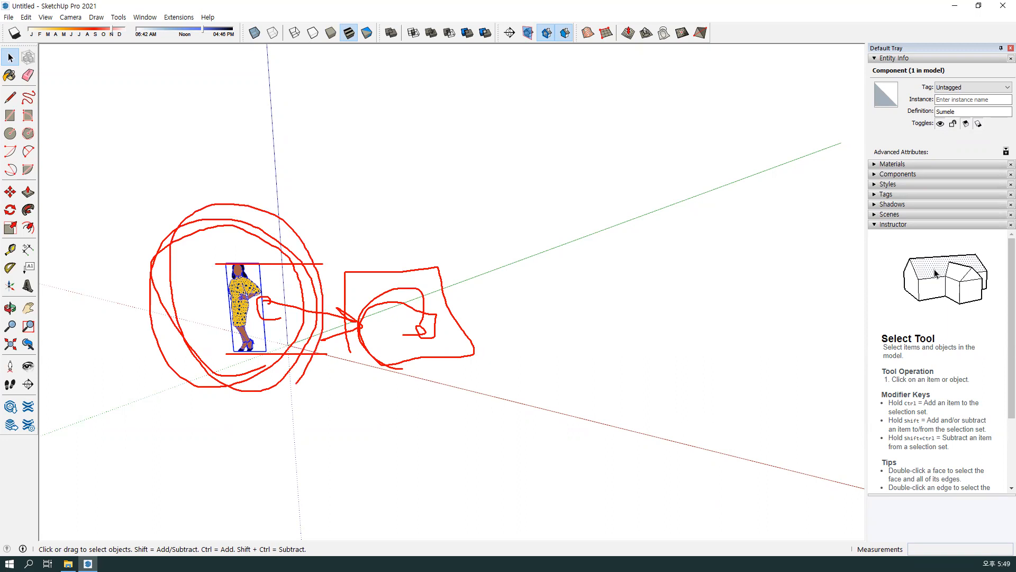
left_click_drag(278, 242, 210, 363)
left_click_drag(217, 263, 305, 382)
left_click_drag(285, 231, 210, 351)
left_click_drag(166, 208, 339, 374)
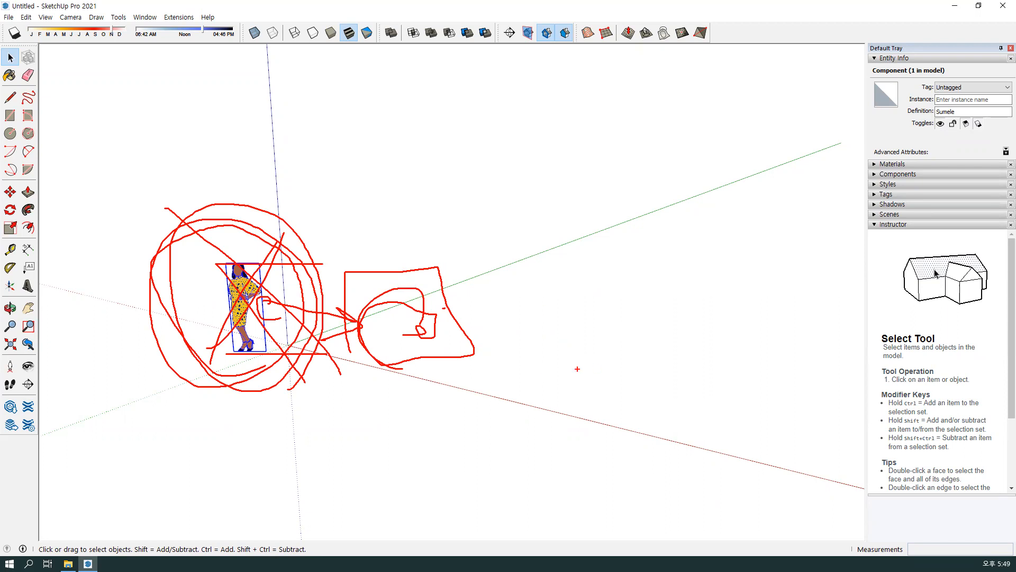
mouse_move(276, 331)
left_mouse_down()
mouse_move(256, 272)
mouse_move(201, 328)
mouse_move(270, 331)
left_mouse_up()
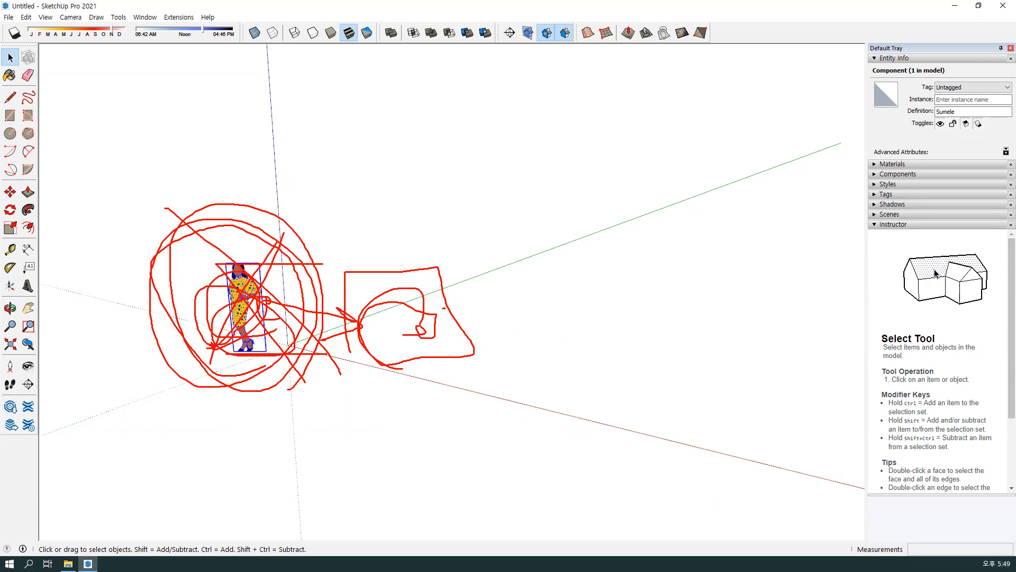
key("Escape")
middle_click_drag(312, 287, 313, 276)
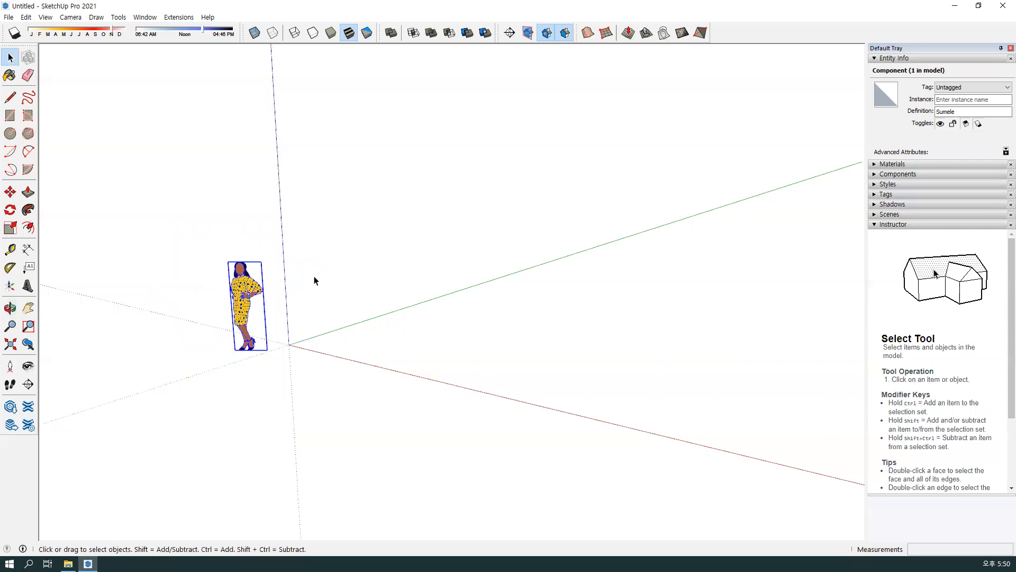
mouse_move(579, 370)
left_mouse_down()
mouse_move(390, 363)
mouse_move(546, 346)
mouse_move(529, 369)
left_mouse_up()
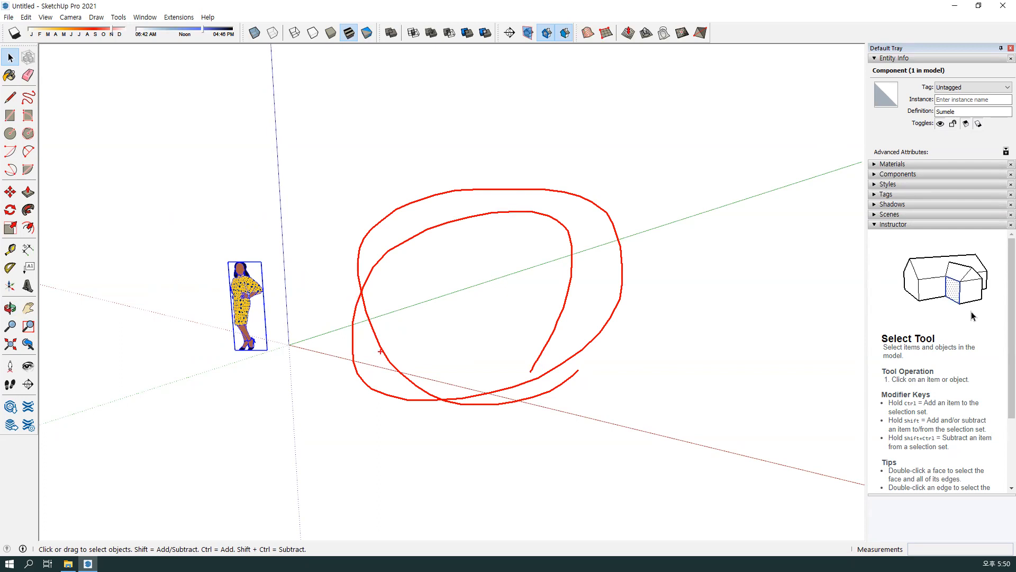
key("Escape")
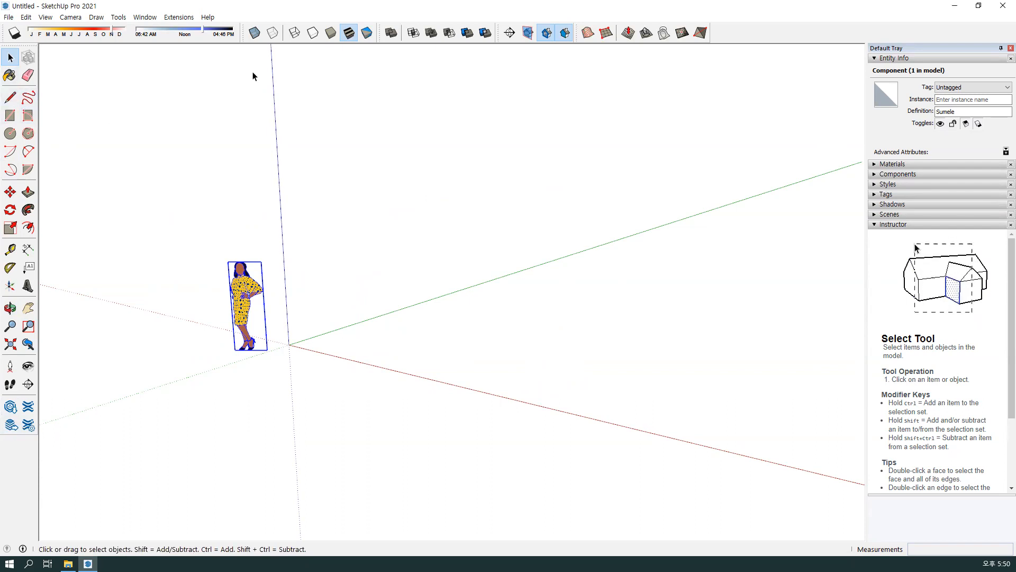
left_click(10, 115)
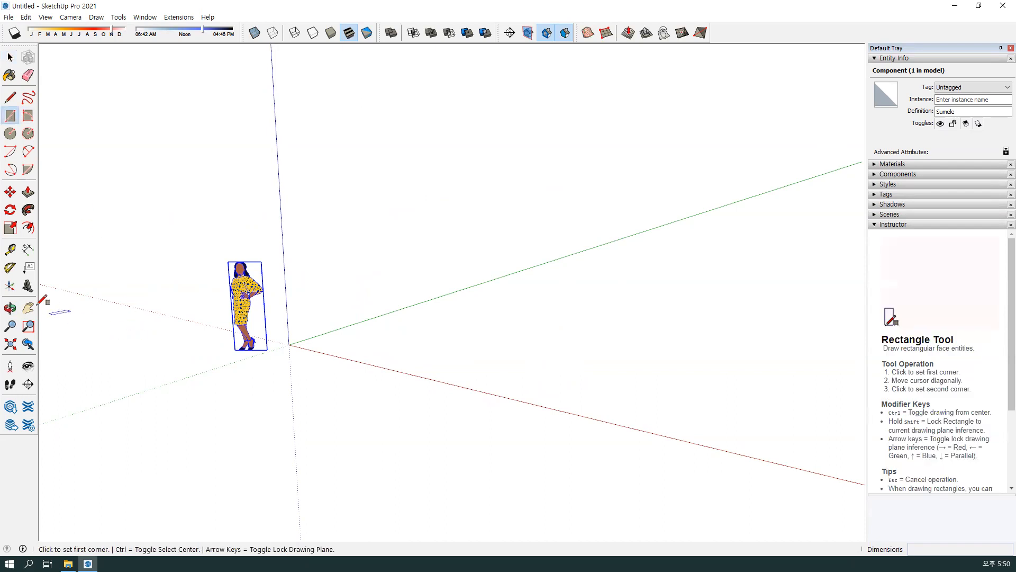
left_click(10, 192)
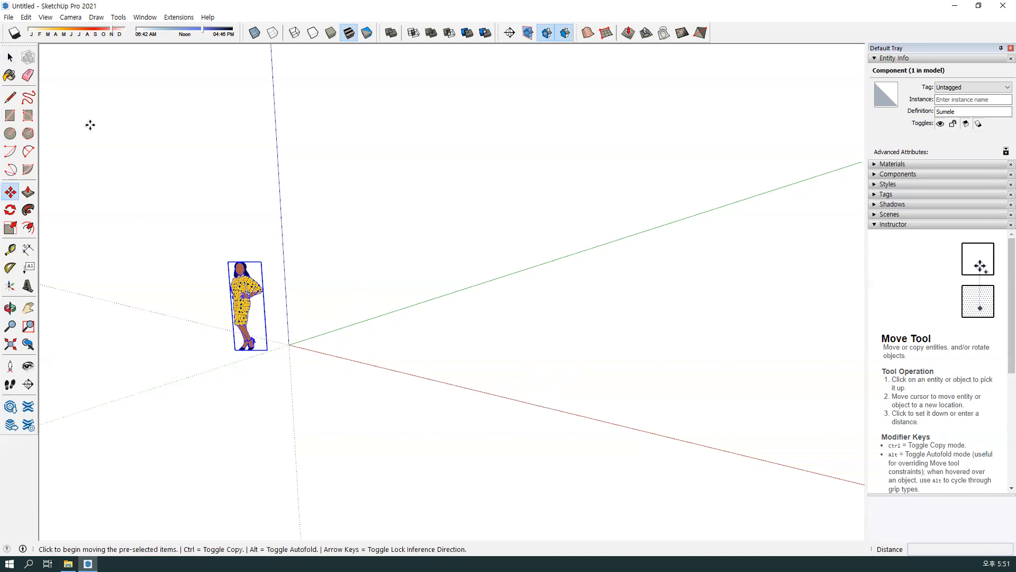
- Deselect the woman and draw an open chain of three connected edges on the ground between the red and green axes
key("ctrl+t")
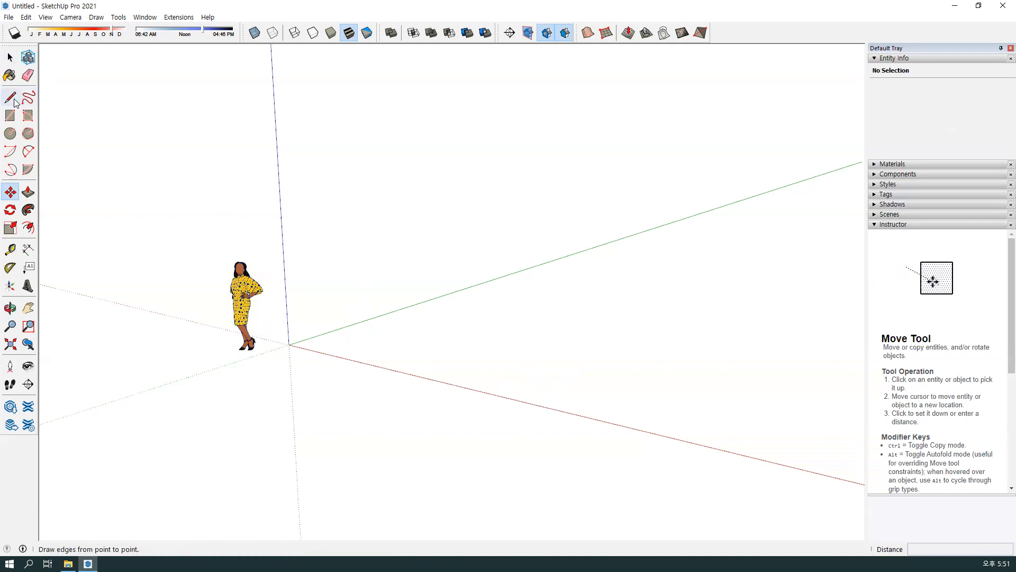
left_click(13, 100)
left_click(503, 341)
left_click(633, 319)
left_click(612, 363)
left_click(674, 390)
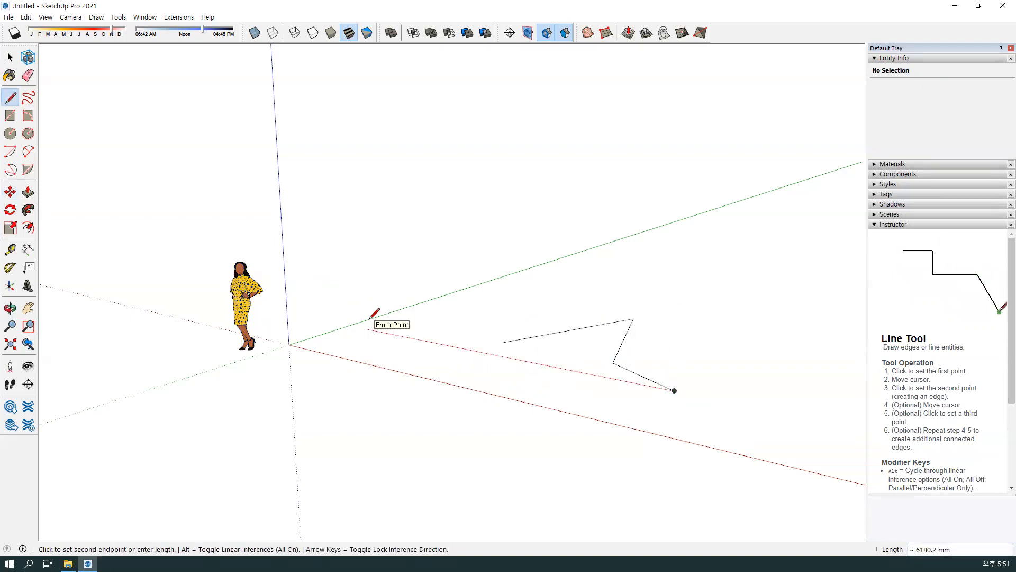
left_click(9, 307)
left_click_drag(658, 348, 662, 433)
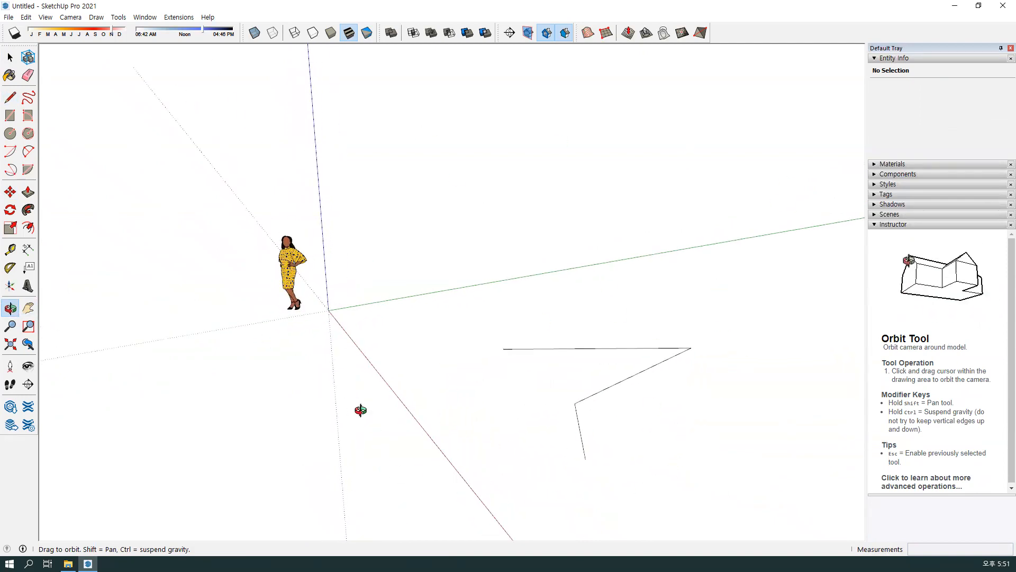
key("l")
left_click(585, 458)
key("Escape")
- Select the whole chain of edges between the red and green axes and delete it
middle_click_drag(645, 403, 583, 304, "shift")
middle_click_drag(606, 358, 631, 379)
key("space")
left_click_drag(423, 227, 687, 448)
key("Delete")
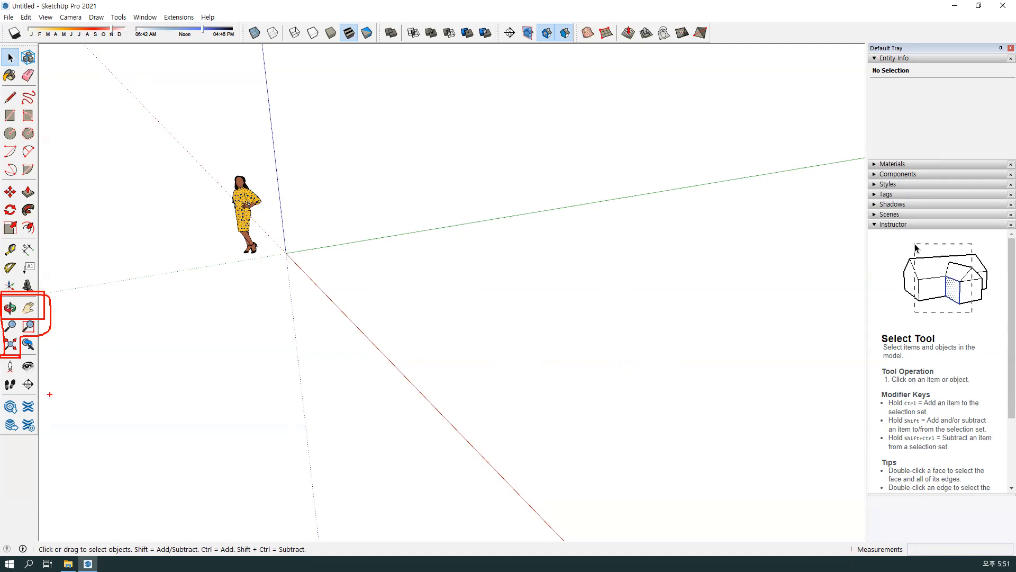
left_click_drag(12, 293, 106, 199)
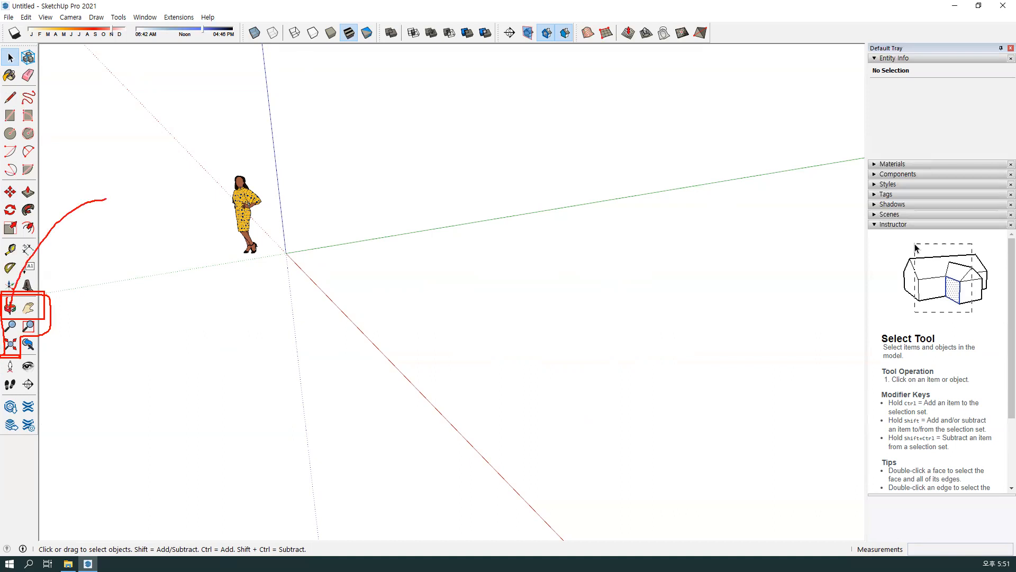
left_click_drag(11, 291, 64, 206)
left_click_drag(458, 196, 460, 212)
mouse_move(476, 173)
left_mouse_down()
mouse_move(679, 318)
mouse_move(784, 238)
mouse_move(695, 129)
mouse_move(405, 365)
mouse_move(556, 156)
mouse_move(378, 318)
mouse_move(396, 288)
mouse_move(573, 395)
left_mouse_up()
key("Escape")
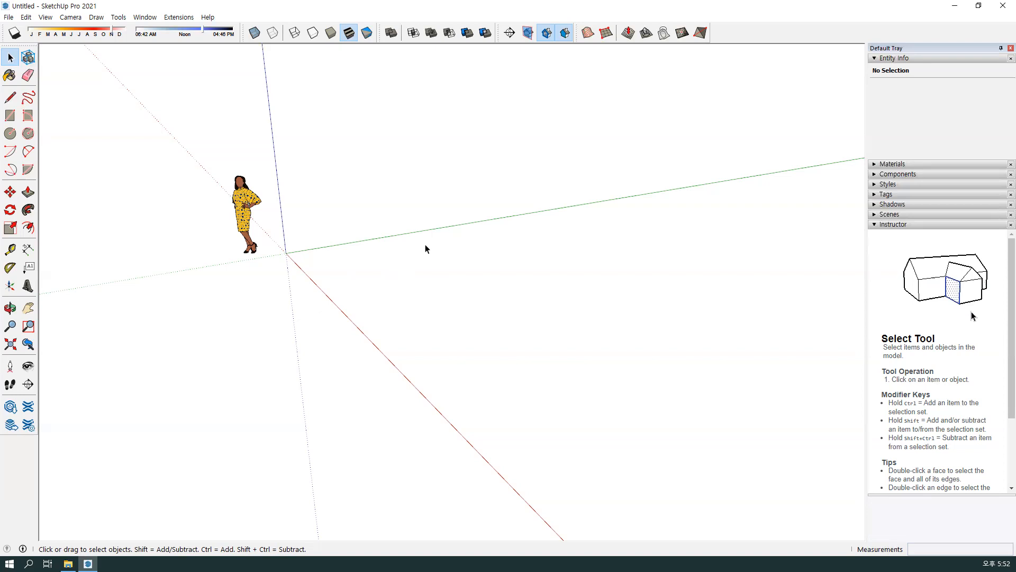
- Draw a new U-shaped open chain of three connected edges on the ground between the red and green axes
left_click(10, 308)
left_click_drag(416, 237, 120, 211)
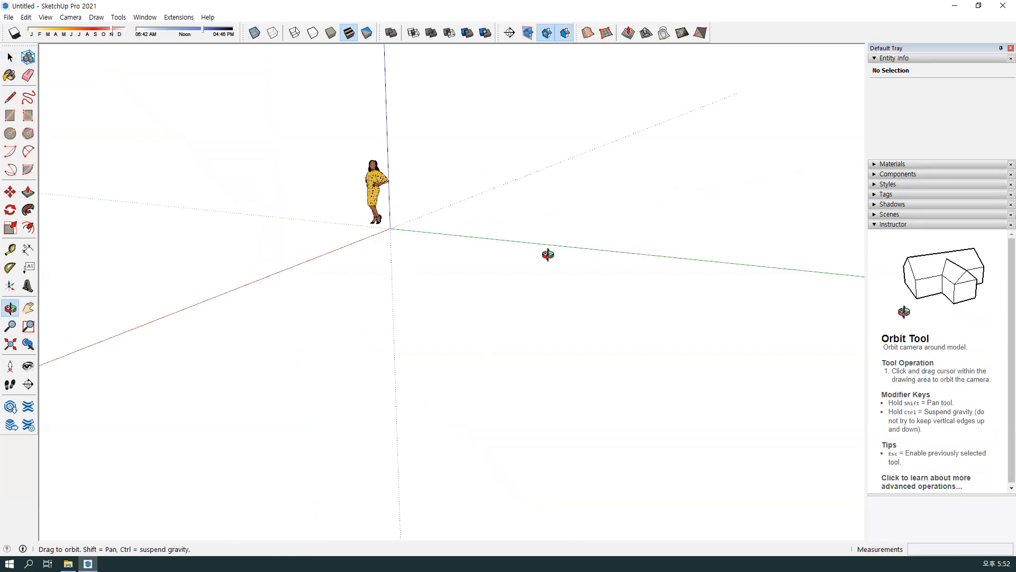
left_click_drag(614, 252, 351, 363)
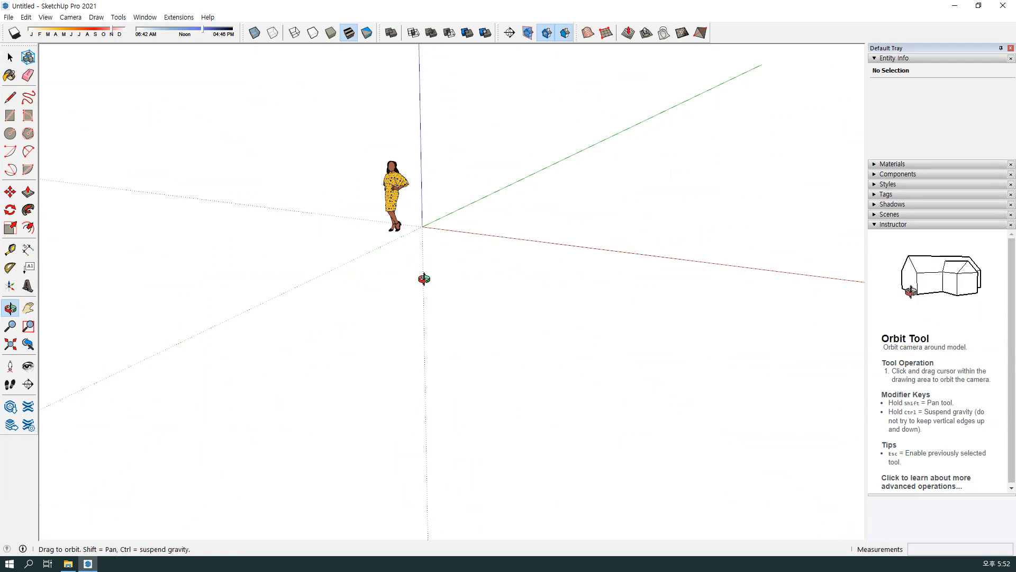
key("space")
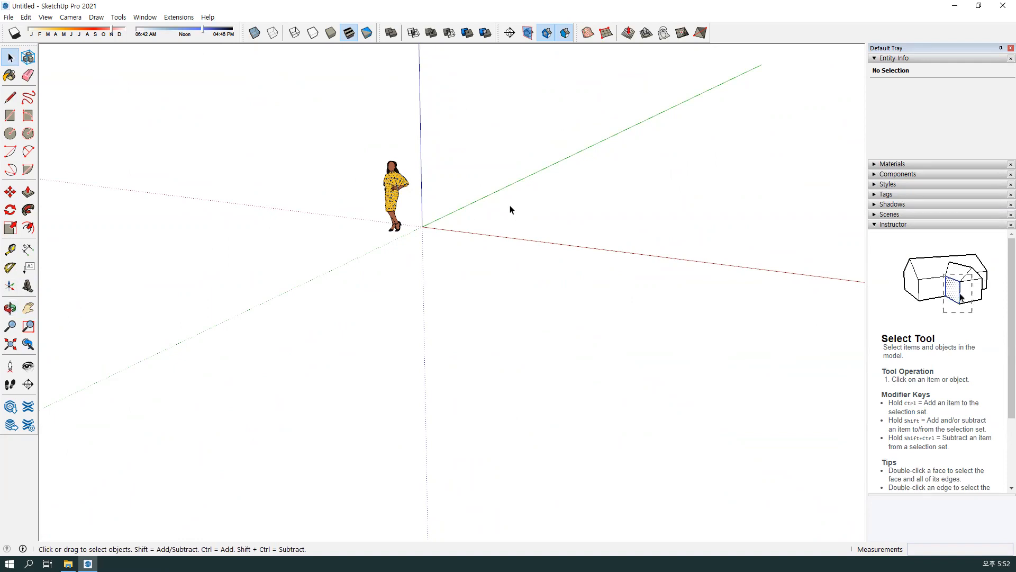
left_click(10, 96)
left_click(620, 207)
left_click(731, 217)
left_click(742, 152)
left_click(661, 147)
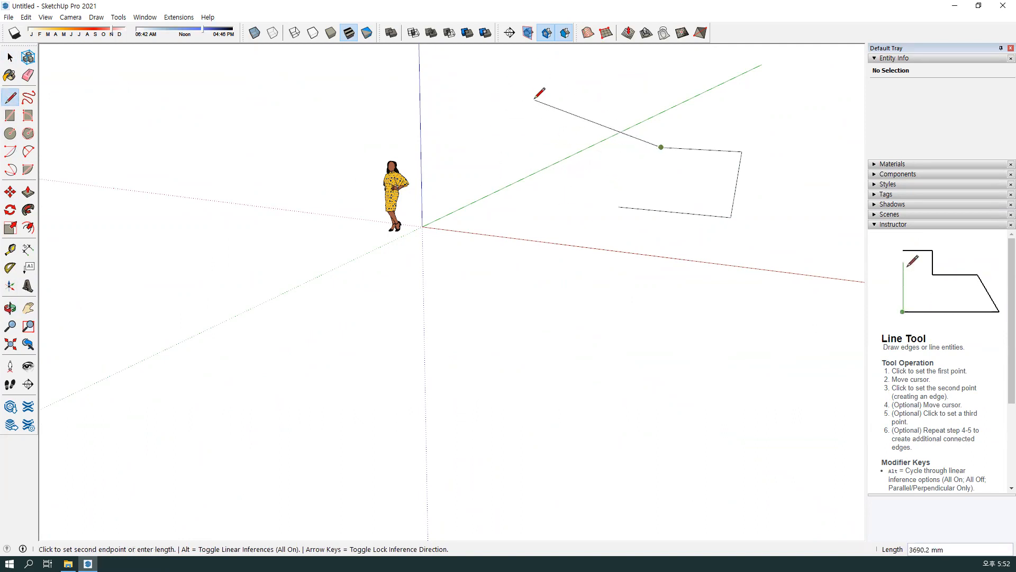
- Try to draw a fourth edge from the open end of the U-shaped chain, orbiting the view midway
key("o")
left_click_drag(532, 98, 344, 120)
key("l")
left_click(733, 172)
middle_click_drag(624, 189, 520, 308)
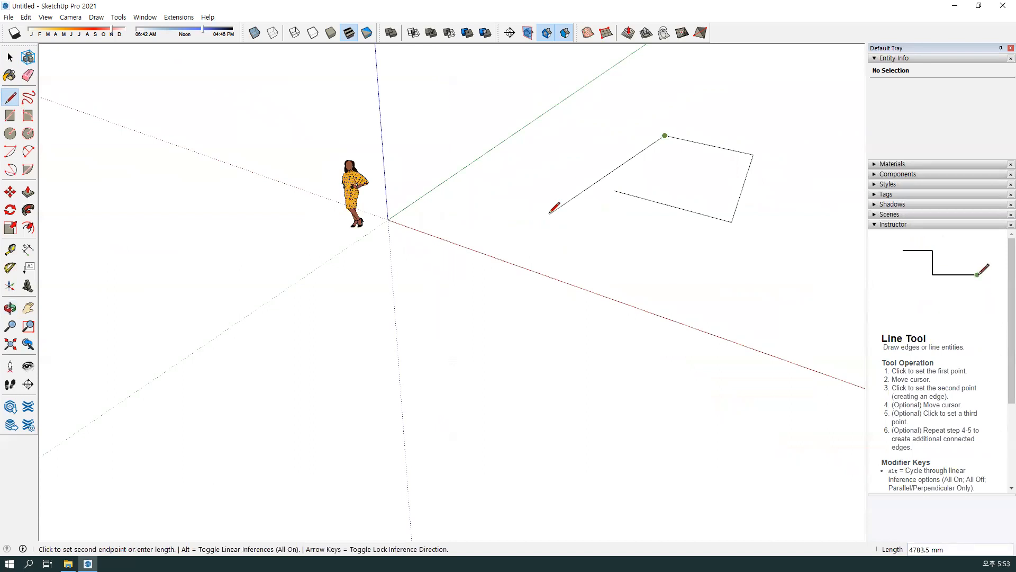
key("Escape")
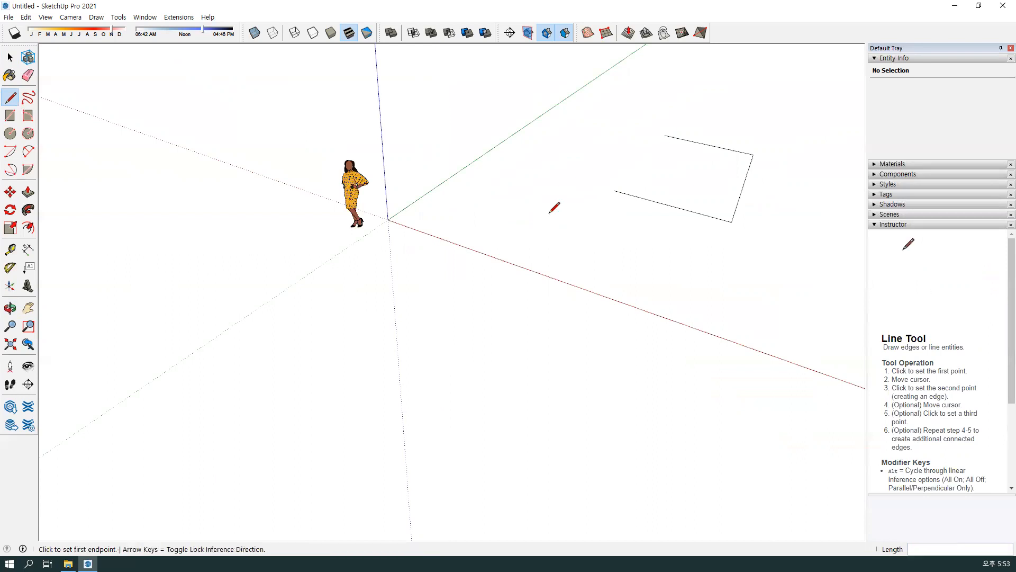
- Examine the U-shaped chain from several sides by panning and orbiting, with a further edge started from its open end
left_click(28, 313)
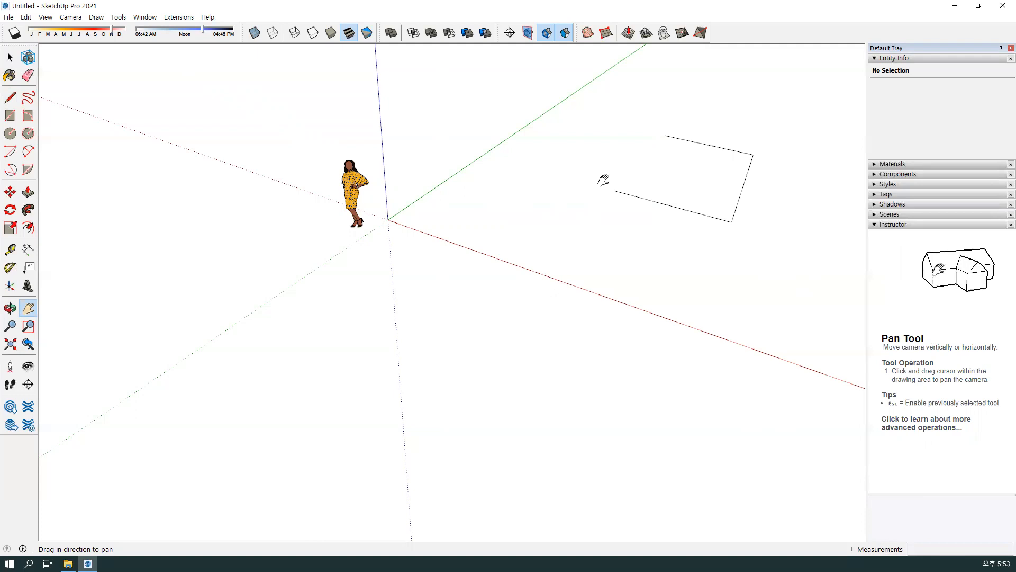
left_click_drag(671, 191, 504, 217)
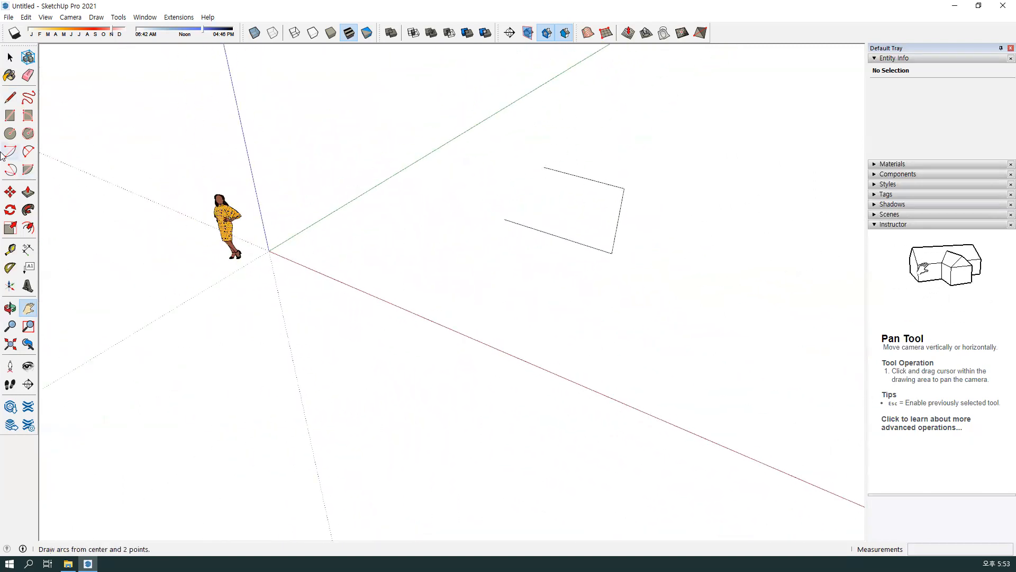
left_click(11, 98)
left_click(543, 167)
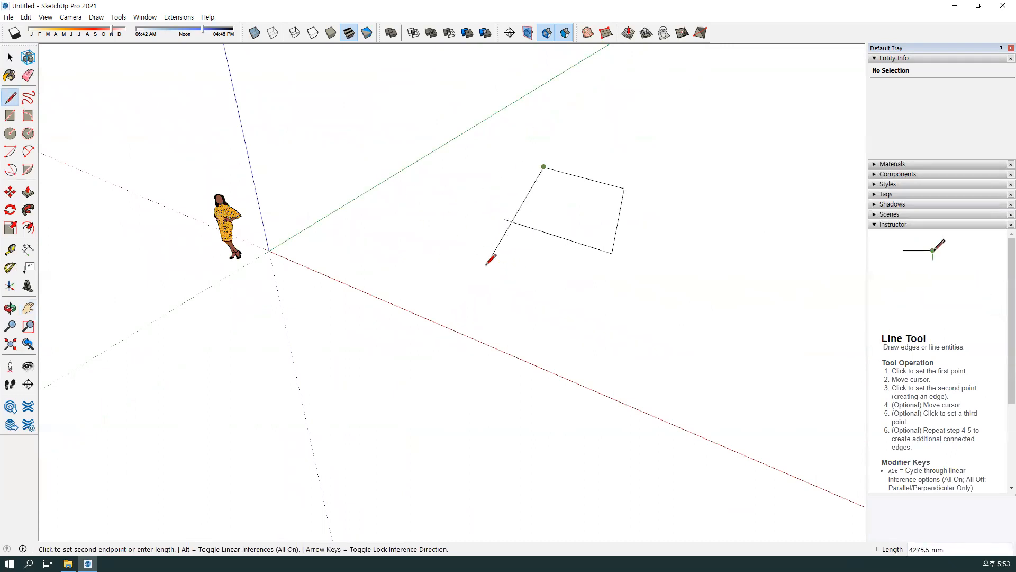
mouse_move(456, 252)
middle_mouse_down()
mouse_move(397, 245)
mouse_move(326, 191)
mouse_move(397, 189)
mouse_move(393, 250)
middle_mouse_up()
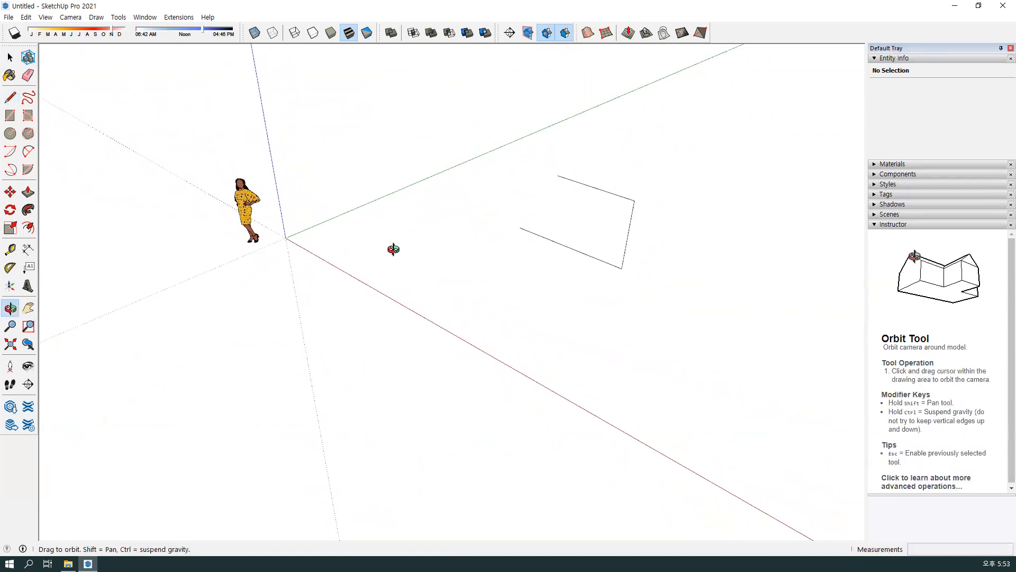
middle_click_drag(447, 268, 416, 256)
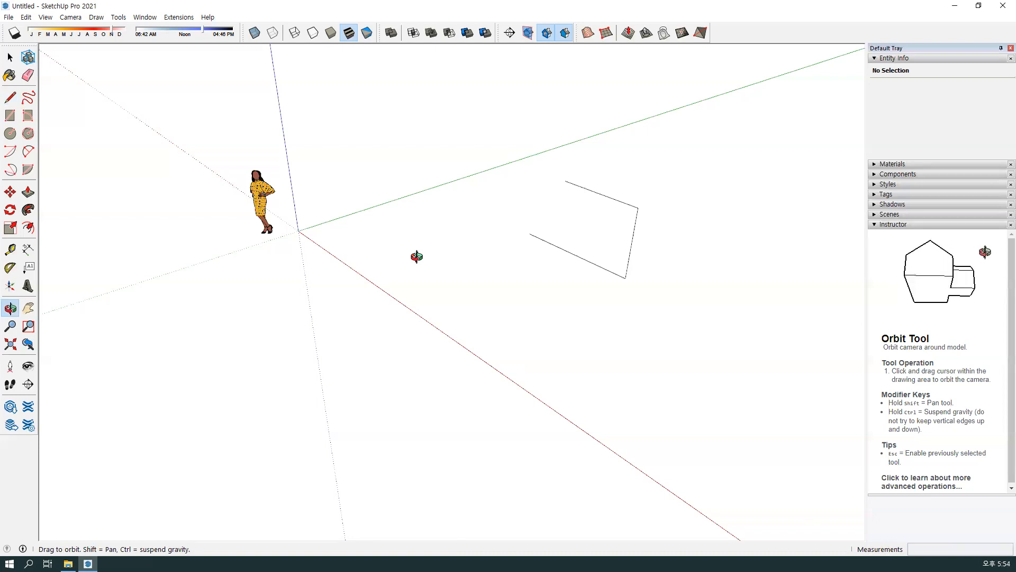
middle_click_drag(416, 256, 317, 246, "shift")
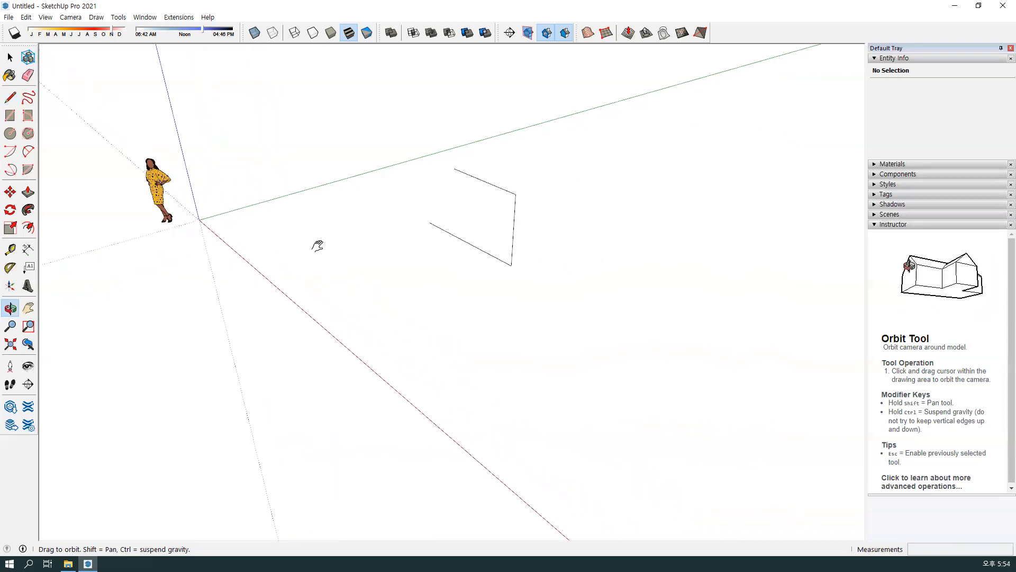
mouse_move(588, 281)
middle_mouse_down()
mouse_move(517, 264)
mouse_move(474, 276)
mouse_move(276, 276)
middle_mouse_up()
middle_click_drag(506, 276, 690, 307, "shift")
middle_click_drag(544, 282, 792, 317, "shift")
mouse_move(624, 249)
middle_mouse_down()
mouse_move(442, 267)
mouse_move(671, 331)
mouse_move(608, 277)
mouse_move(450, 267)
mouse_move(585, 304)
mouse_move(526, 236)
mouse_move(587, 422)
mouse_move(524, 263)
mouse_move(563, 259)
mouse_move(447, 302)
mouse_move(778, 320)
mouse_move(553, 248)
mouse_move(703, 294)
mouse_move(358, 336)
mouse_move(646, 341)
mouse_move(604, 363)
mouse_move(458, 399)
middle_mouse_up()
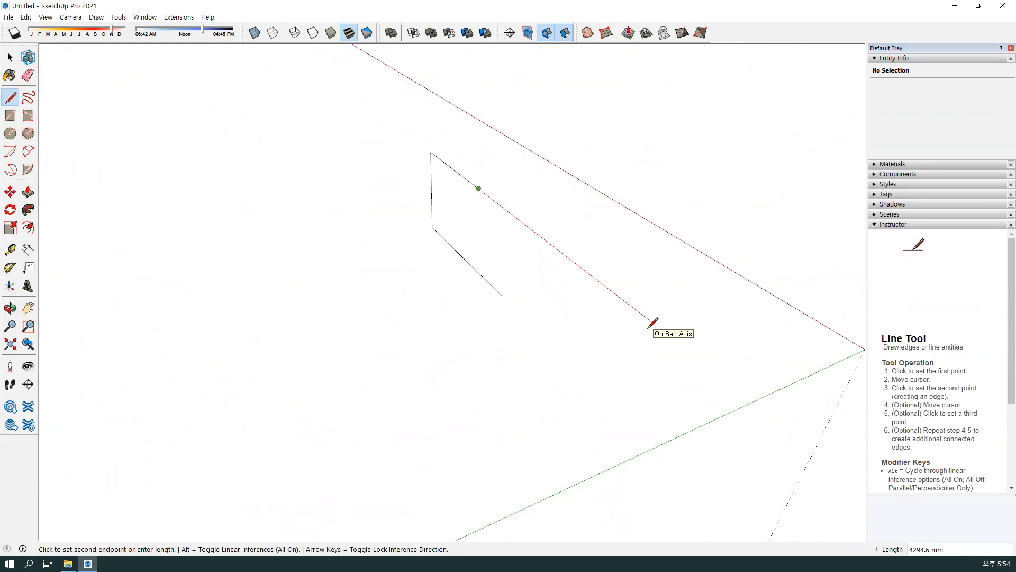
middle_click_drag(650, 325, 637, 321)
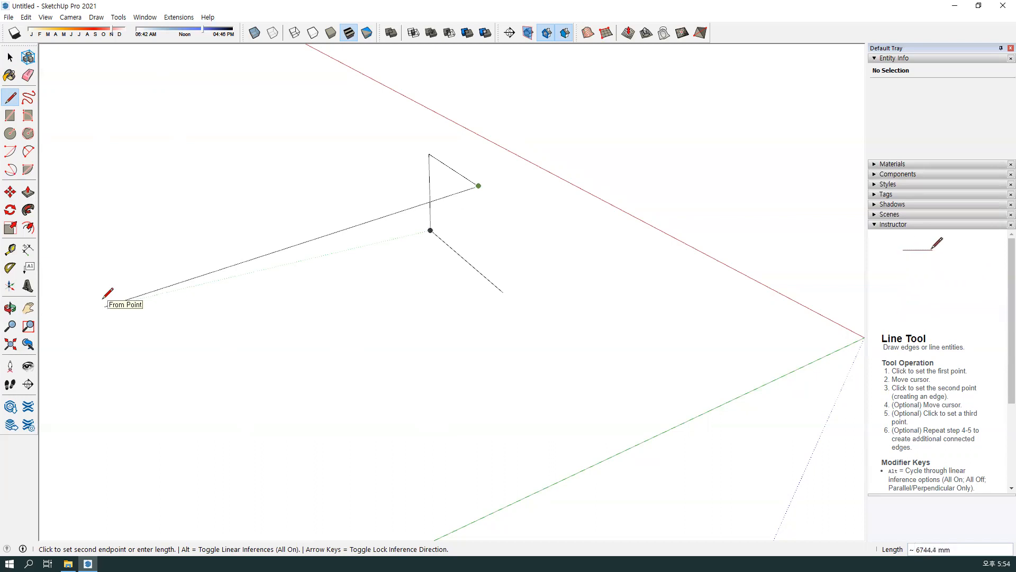
key("space")
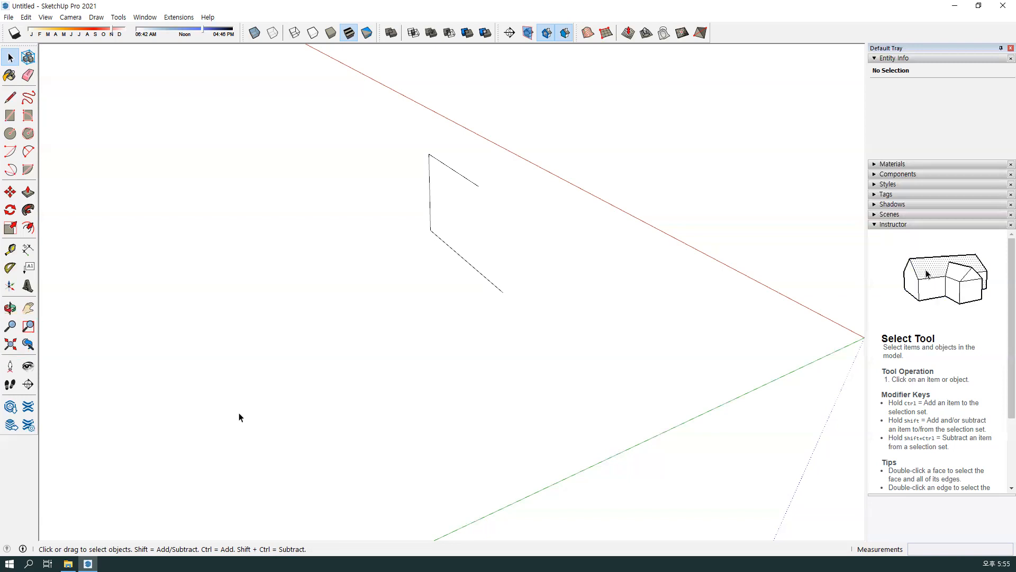
- Examine the lower corner of the edge chain up close with Zoom and Zoom Window, and fit the whole model in view
left_click(10, 327)
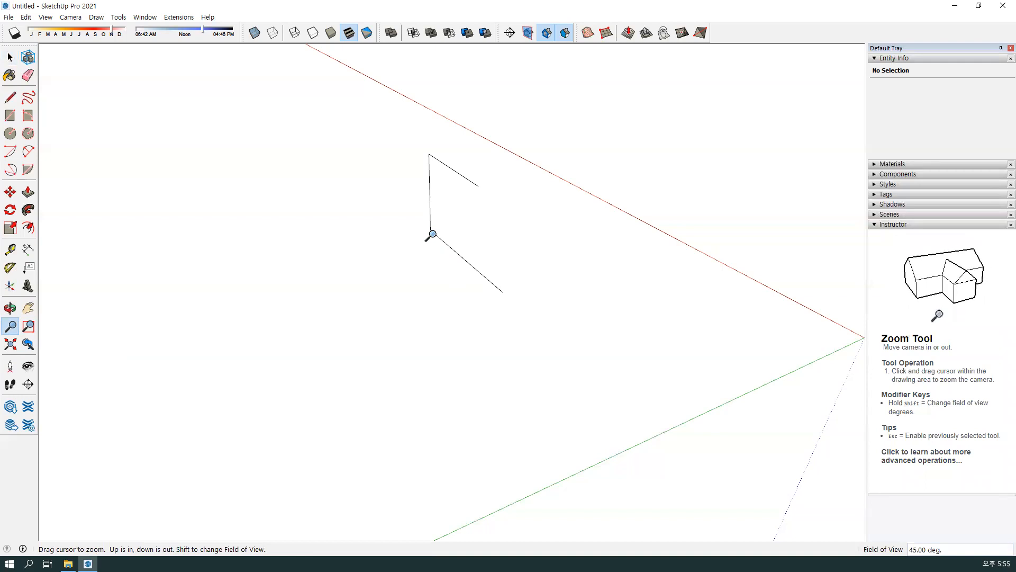
left_click_drag(433, 234, 529, 257)
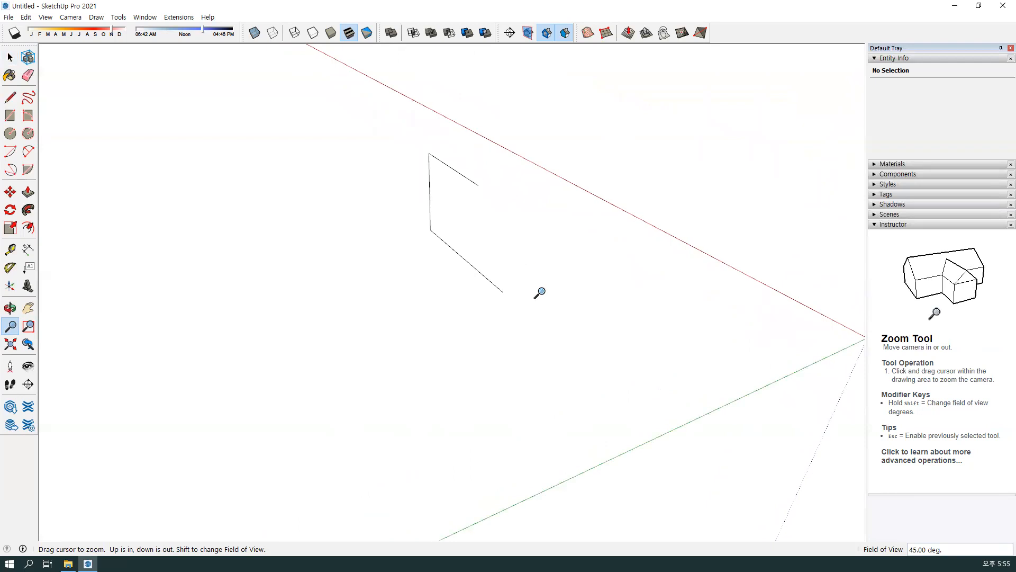
middle_click_drag(539, 293, 515, 277)
mouse_move(515, 277)
left_mouse_down()
mouse_move(455, 232)
mouse_move(354, 98)
mouse_move(512, 285)
left_mouse_up()
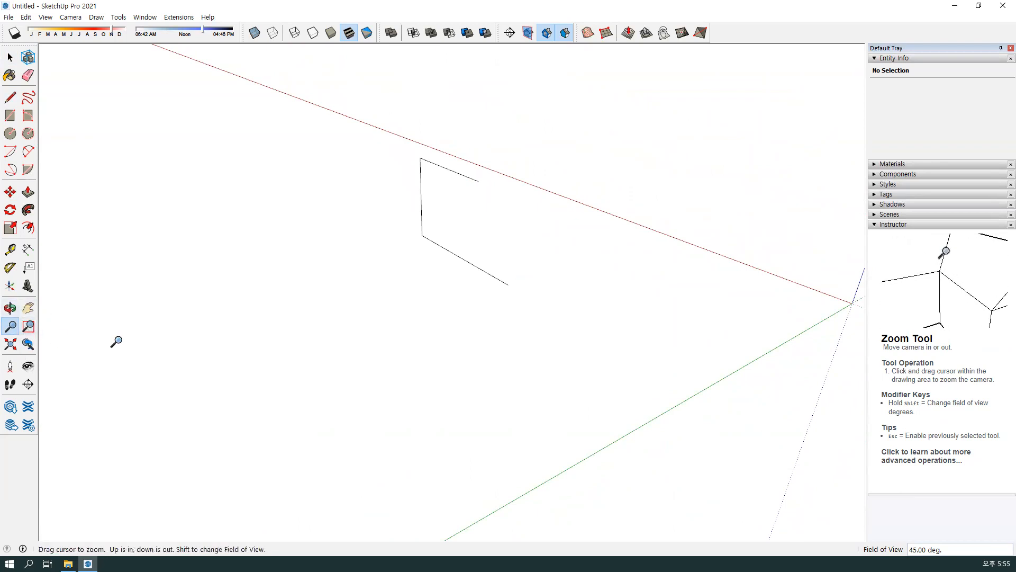
left_click(31, 329)
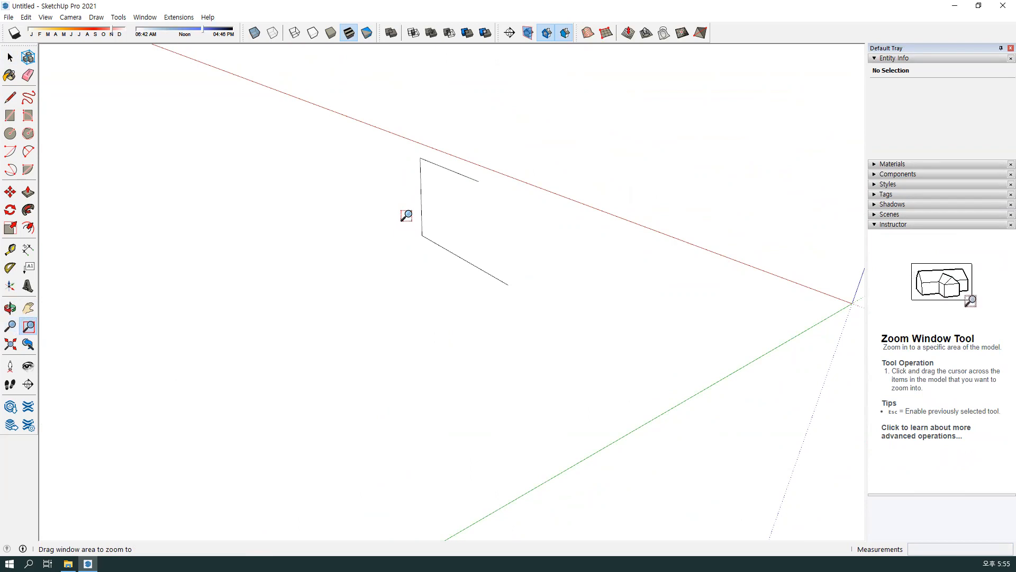
left_click_drag(405, 213, 455, 260)
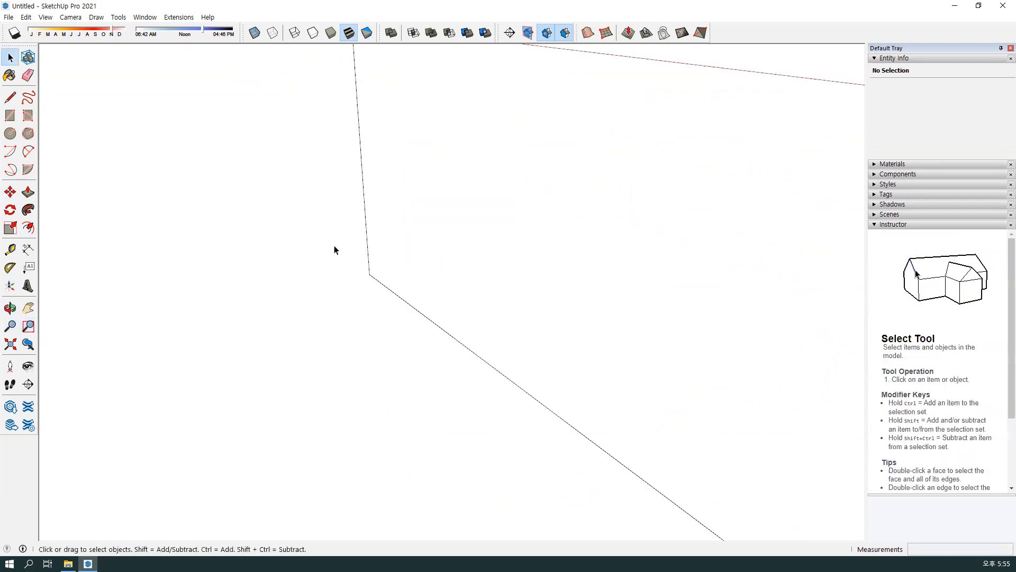
left_click(28, 326)
left_click_drag(354, 258, 386, 291)
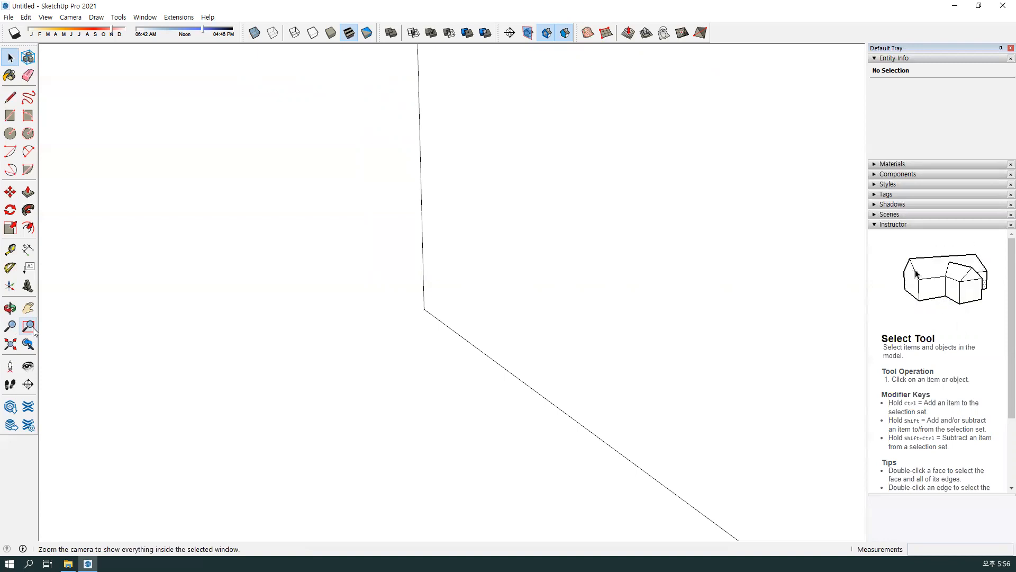
left_click(12, 348)
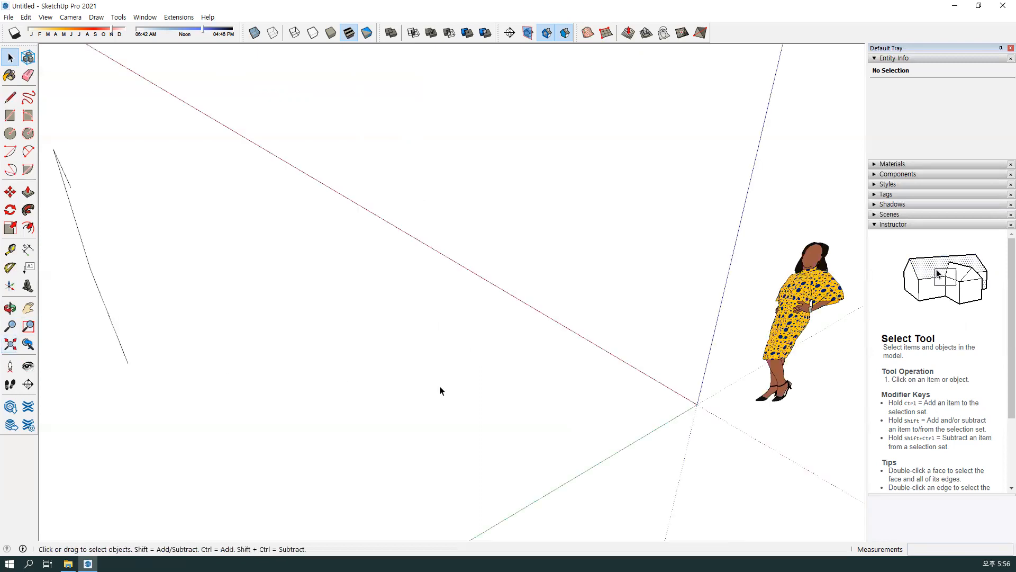
- Delete the three edges of the U-shaped chain so that only the scale figure is left in the model
middle_click_drag(299, 379, 538, 261)
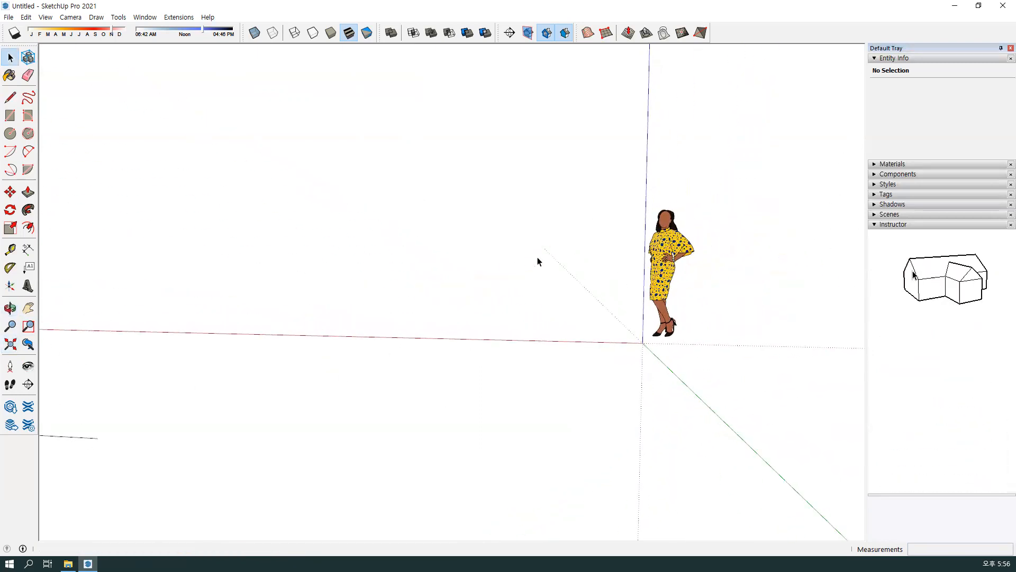
left_click(12, 345)
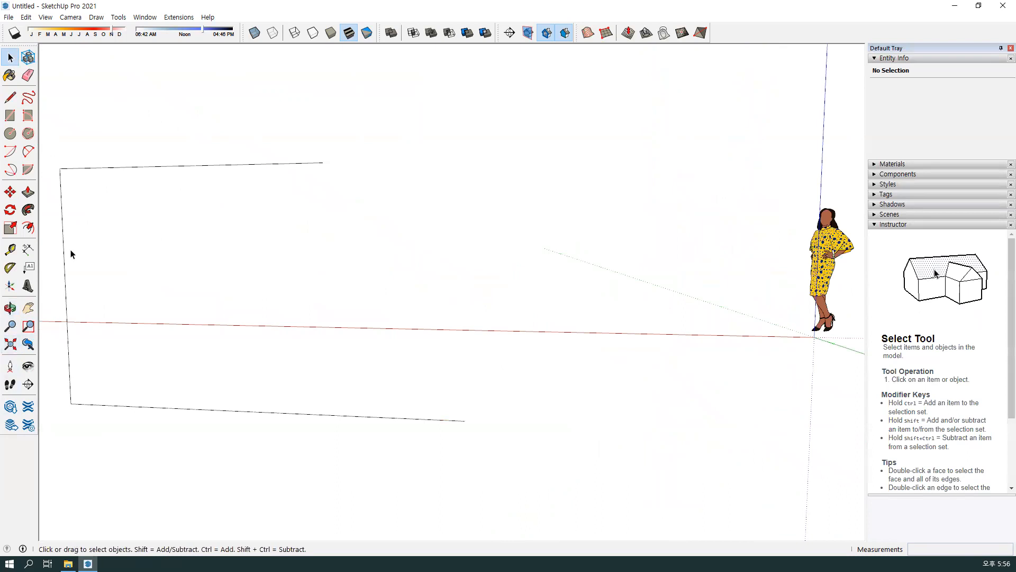
middle_click_drag(542, 325, 411, 390)
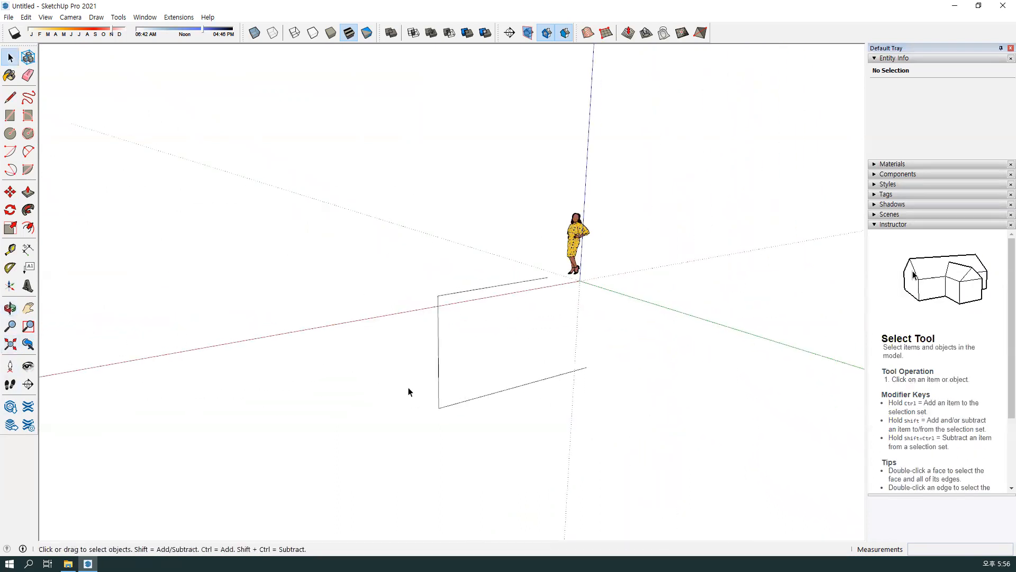
left_click(11, 345)
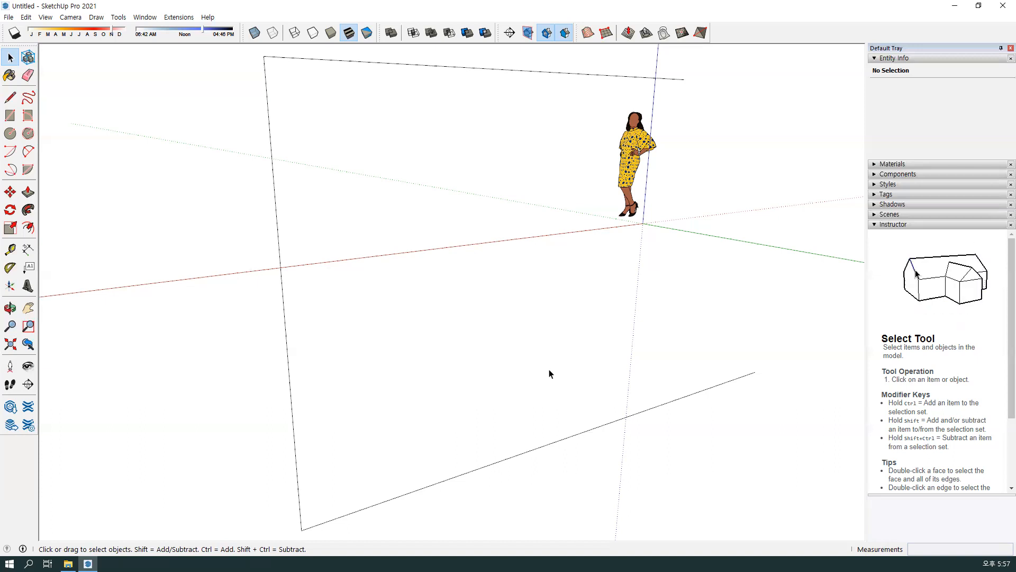
scroll(547, 318, "down", 4)
middle_click_drag(551, 317, 535, 392)
left_click_drag(535, 392, 347, 136)
key("Delete")
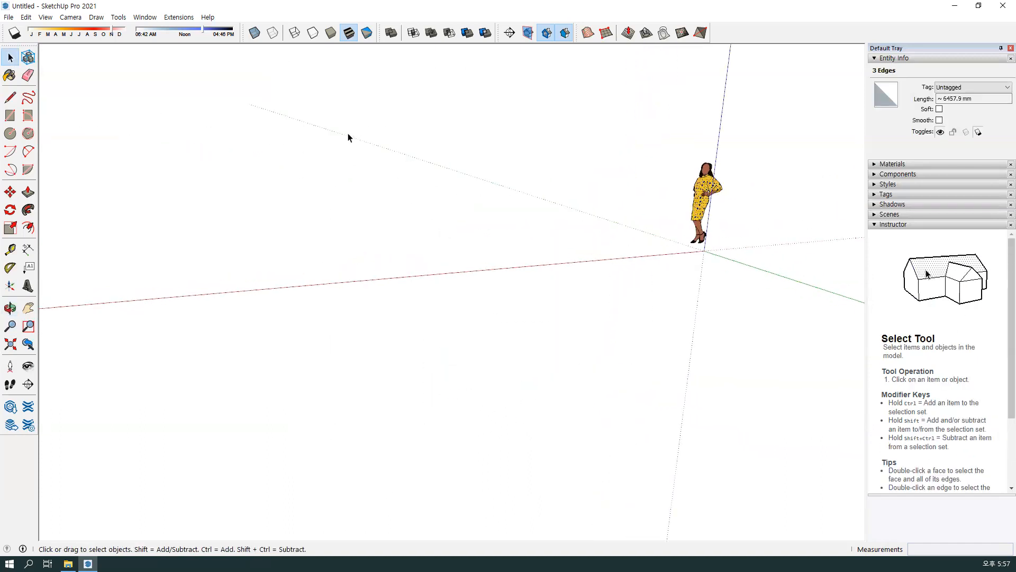
middle_click_drag(676, 309, 587, 358)
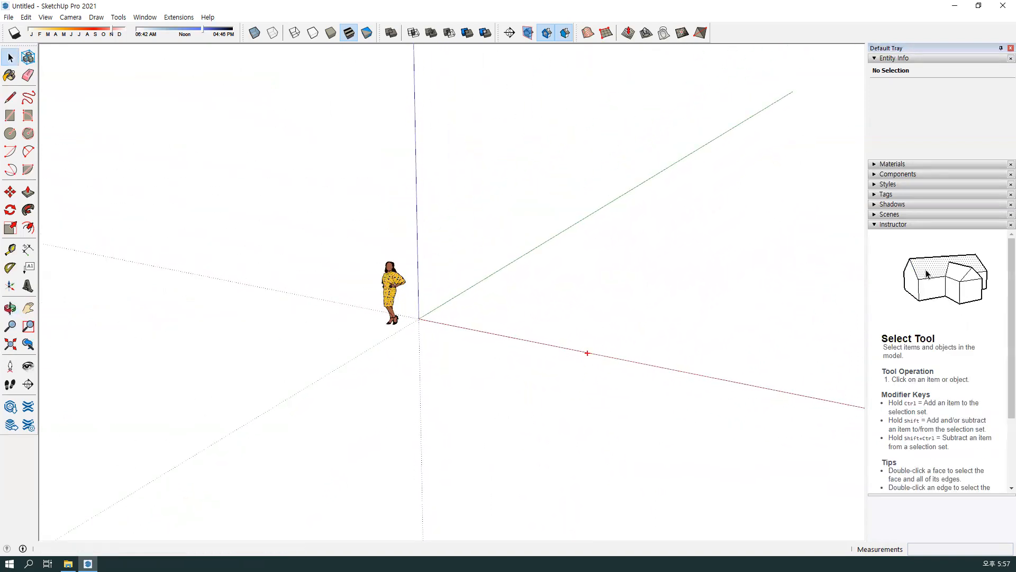
mouse_move(429, 150)
left_mouse_down()
mouse_move(411, 158)
mouse_move(429, 150)
mouse_move(421, 162)
left_mouse_up()
mouse_move(604, 203)
left_mouse_down()
mouse_move(633, 212)
mouse_move(618, 234)
left_mouse_up()
mouse_move(641, 378)
left_mouse_down()
mouse_move(613, 350)
mouse_move(615, 398)
left_mouse_up()
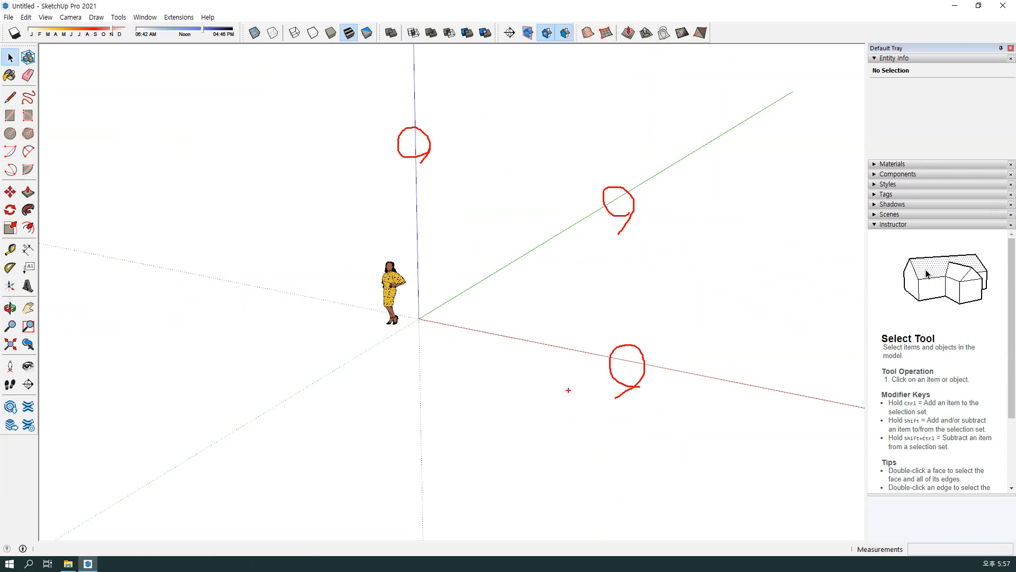
mouse_move(571, 347)
left_mouse_down()
mouse_move(560, 358)
mouse_move(583, 360)
left_mouse_up()
left_click_drag(545, 252, 507, 258)
mouse_move(427, 200)
left_mouse_down()
mouse_move(416, 189)
mouse_move(414, 207)
left_mouse_up()
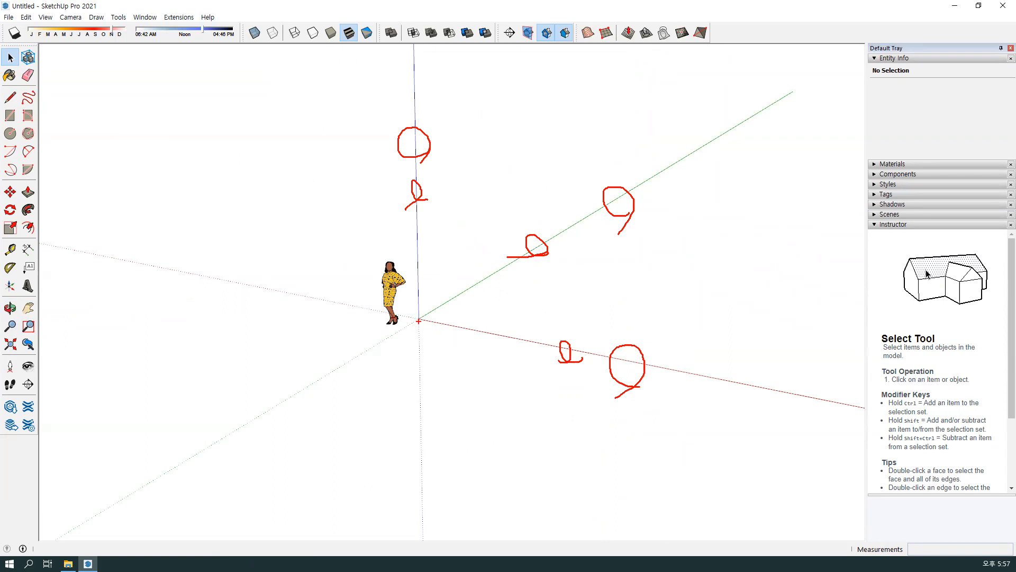
mouse_move(426, 314)
left_mouse_down()
mouse_move(509, 267)
mouse_move(491, 282)
left_mouse_up()
mouse_move(373, 342)
left_mouse_down()
mouse_move(363, 354)
mouse_move(377, 353)
left_mouse_up()
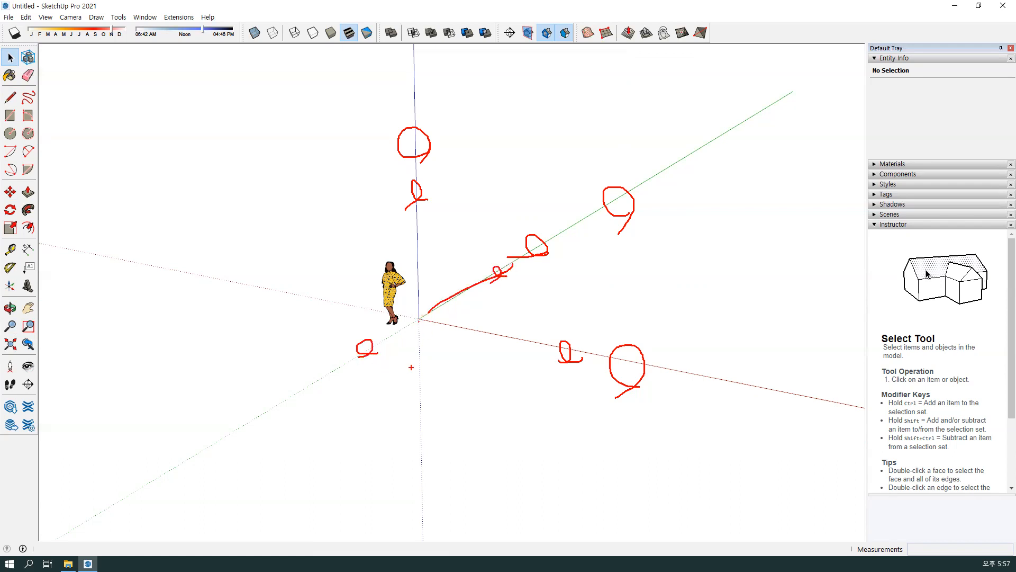
mouse_move(531, 350)
left_mouse_down()
mouse_move(505, 339)
mouse_move(530, 358)
left_mouse_up()
left_click_drag(724, 348, 683, 422)
mouse_move(670, 332)
left_mouse_down()
mouse_move(738, 431)
mouse_move(766, 412)
mouse_move(758, 424)
left_mouse_up()
left_click_drag(698, 156, 682, 159)
mouse_move(702, 91)
left_mouse_down()
mouse_move(744, 94)
mouse_move(726, 191)
mouse_move(731, 170)
left_mouse_up()
left_click_drag(750, 125, 757, 124)
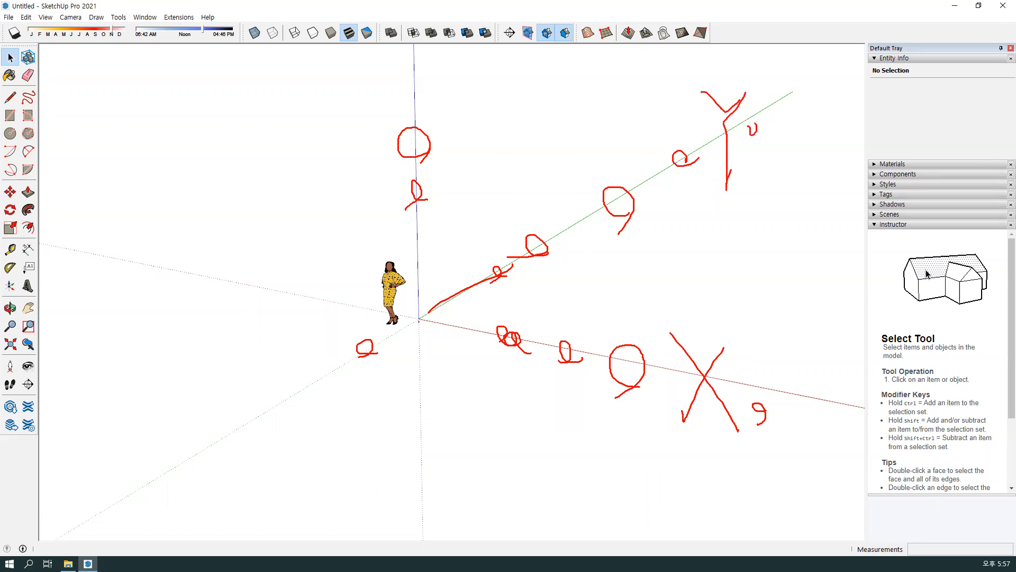
mouse_move(422, 78)
left_mouse_down()
mouse_move(405, 94)
mouse_move(422, 79)
left_mouse_up()
mouse_move(433, 57)
left_mouse_down()
mouse_move(472, 61)
mouse_move(496, 107)
left_mouse_up()
left_click_drag(455, 78, 493, 81)
left_click_drag(496, 53, 499, 55)
mouse_move(511, 142)
left_mouse_down()
mouse_move(431, 123)
mouse_move(498, 142)
left_mouse_up()
left_click_drag(773, 400, 744, 444)
mouse_move(792, 151)
left_mouse_down()
mouse_move(724, 76)
mouse_move(606, 152)
left_mouse_up()
left_click_drag(481, 112, 451, 134)
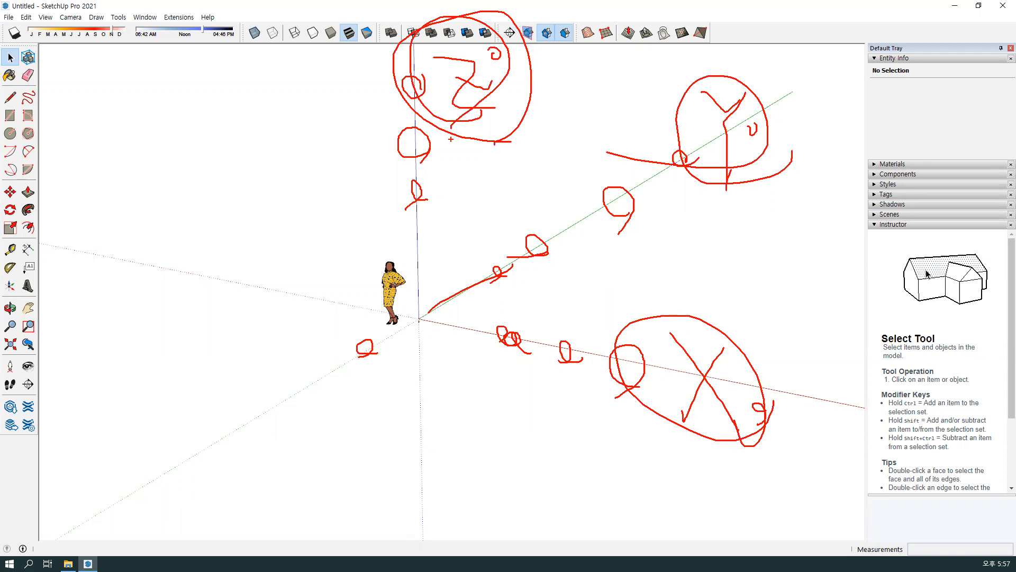
mouse_move(482, 287)
left_mouse_down()
mouse_move(639, 221)
mouse_move(662, 241)
mouse_move(681, 238)
left_mouse_up()
left_click_drag(662, 238, 676, 285)
mouse_move(402, 347)
left_mouse_down()
mouse_move(259, 439)
mouse_move(265, 460)
left_mouse_up()
left_click_drag(183, 437, 225, 428)
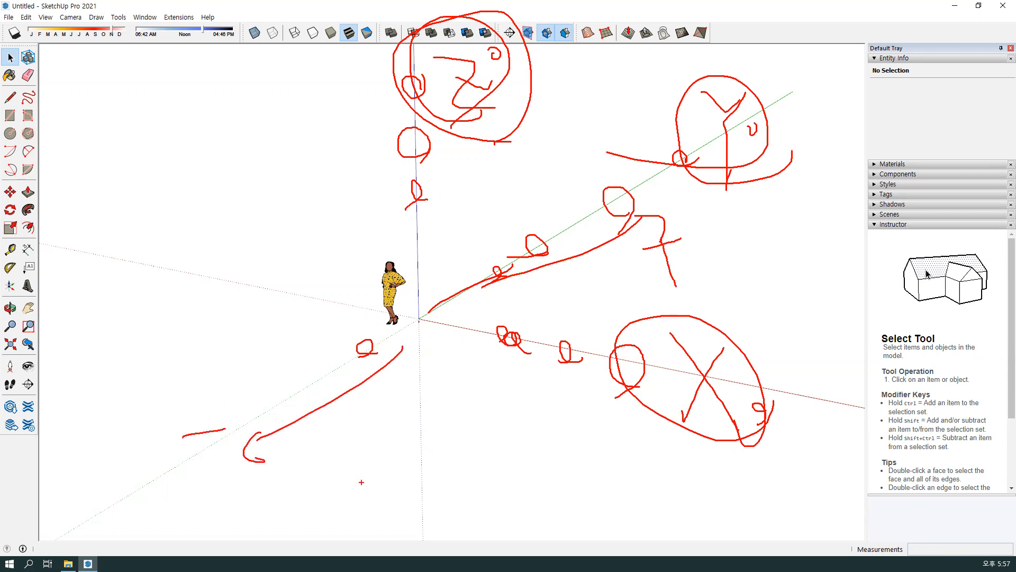
mouse_move(478, 330)
left_mouse_down()
mouse_move(474, 314)
mouse_move(475, 343)
left_mouse_up()
mouse_move(469, 352)
left_mouse_down()
mouse_move(552, 375)
mouse_move(531, 399)
left_mouse_up()
mouse_move(557, 387)
left_mouse_down()
mouse_move(587, 392)
mouse_move(568, 439)
left_mouse_up()
mouse_move(360, 312)
left_mouse_down()
mouse_move(202, 276)
mouse_move(202, 301)
left_mouse_up()
left_click_drag(106, 262, 144, 264)
left_click_drag(428, 291, 422, 188)
left_click_drag(410, 222, 449, 212)
left_click_drag(429, 156, 490, 148)
left_click_drag(468, 135, 466, 190)
mouse_move(429, 341)
left_mouse_down()
mouse_move(425, 454)
mouse_move(440, 432)
left_mouse_up()
left_click_drag(426, 486, 496, 485)
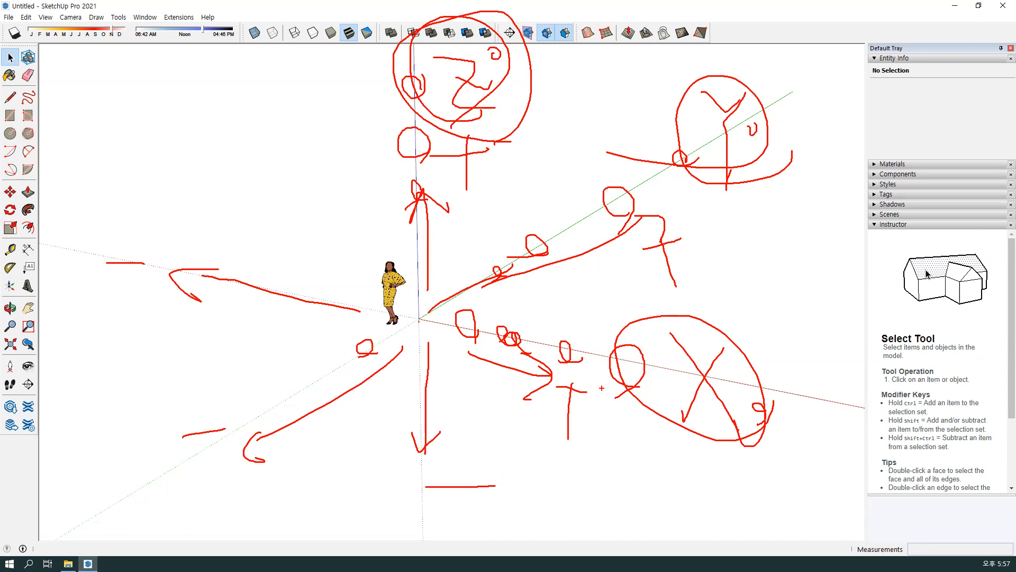
key("Escape")
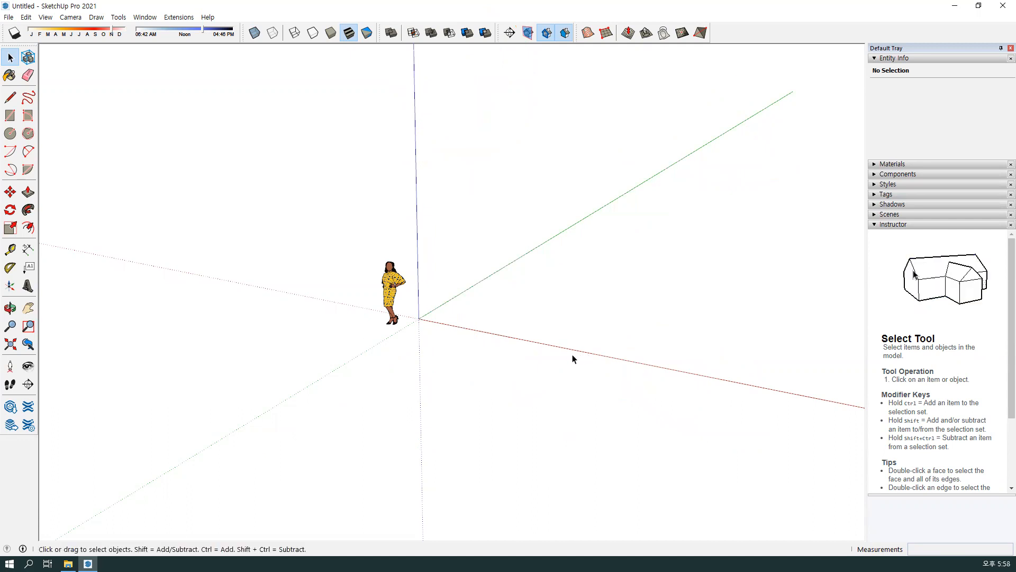
- Examine the red, green and blue axes around the origin by orbiting, panning and zooming in
middle_click_drag(526, 408, 504, 329)
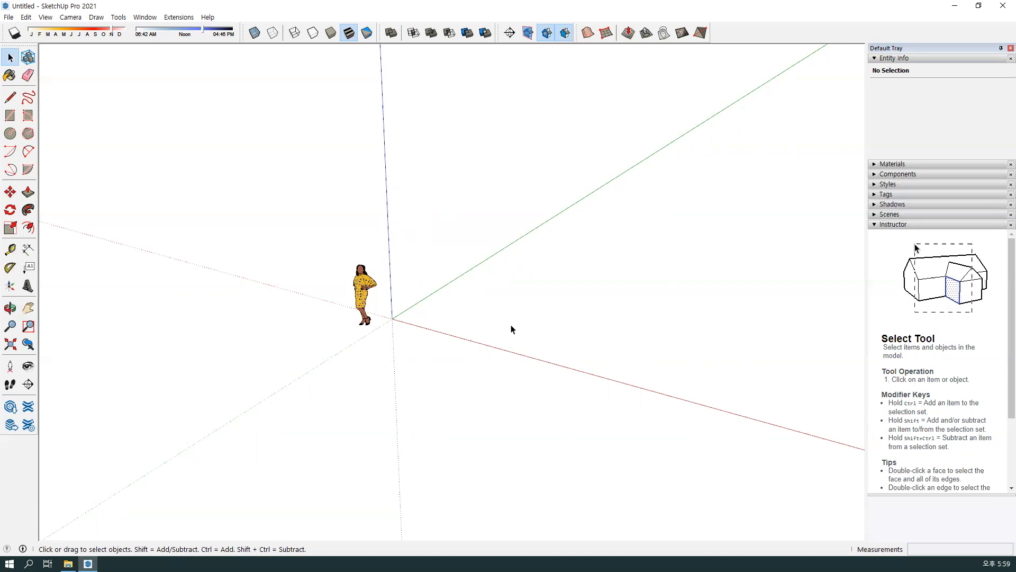
middle_click_drag(517, 342, 513, 336)
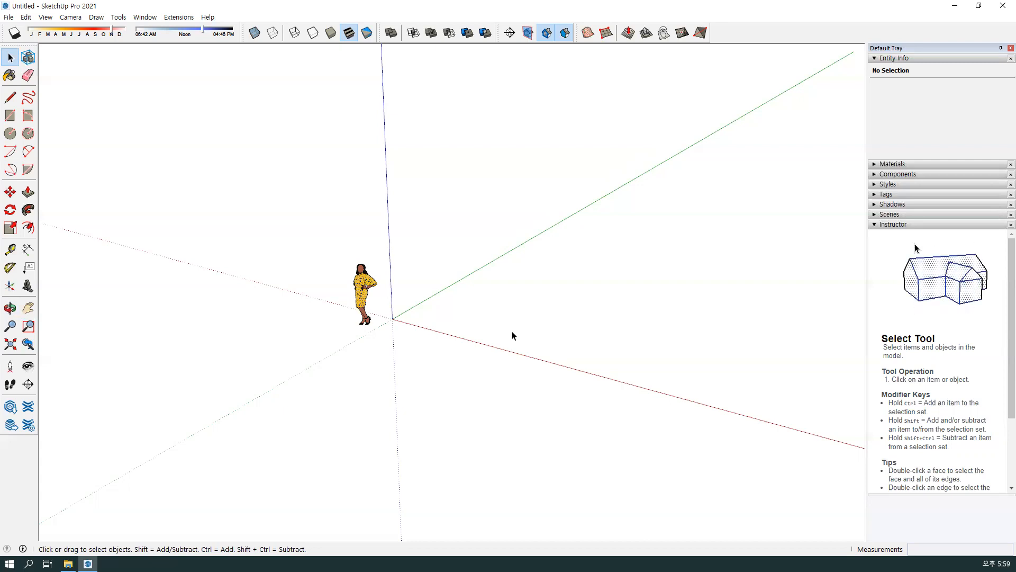
key("o")
left_click_drag(586, 340, 413, 295)
key("space")
scroll(413, 297, "up", 3)
middle_click_drag(420, 312, 424, 333)
middle_click_drag(312, 351, 344, 354)
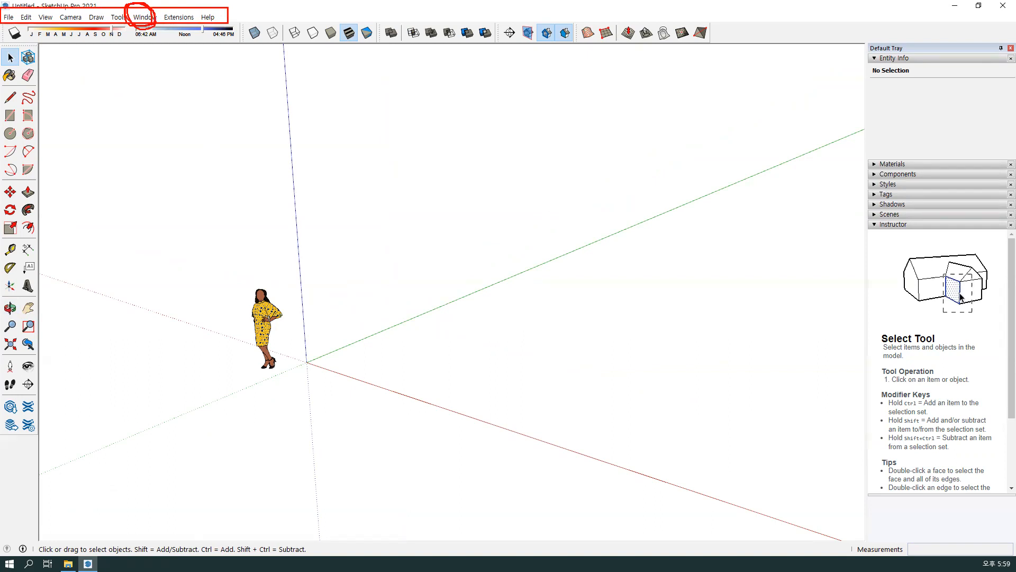
- Open the Units settings in Model Info, move the window over the drawing area and review the angle snapping increments
left_click(145, 17)
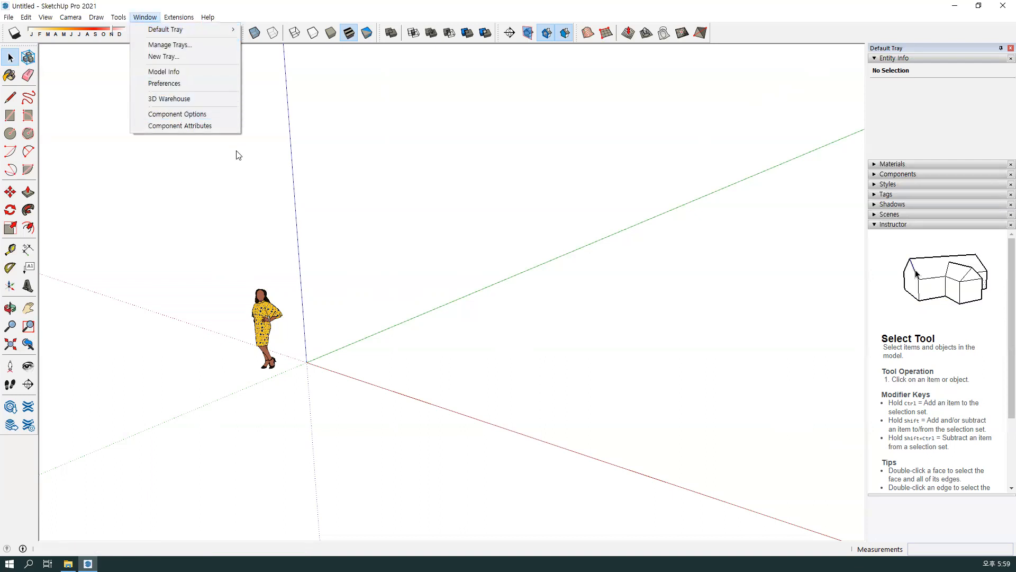
mouse_move(139, 64)
left_mouse_down()
mouse_move(194, 78)
mouse_move(188, 92)
mouse_move(205, 80)
left_mouse_up()
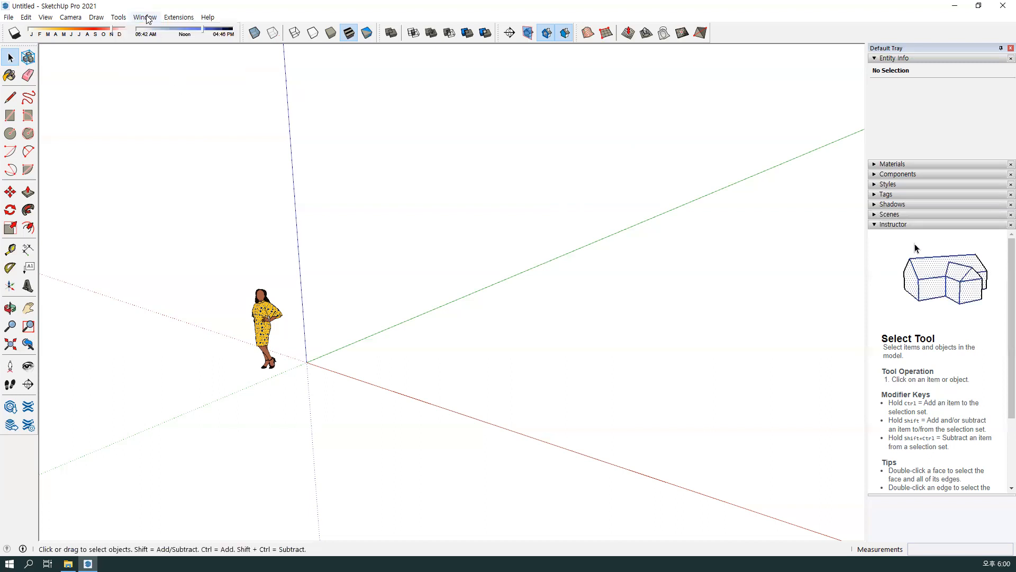
left_click(145, 17)
left_click(174, 73)
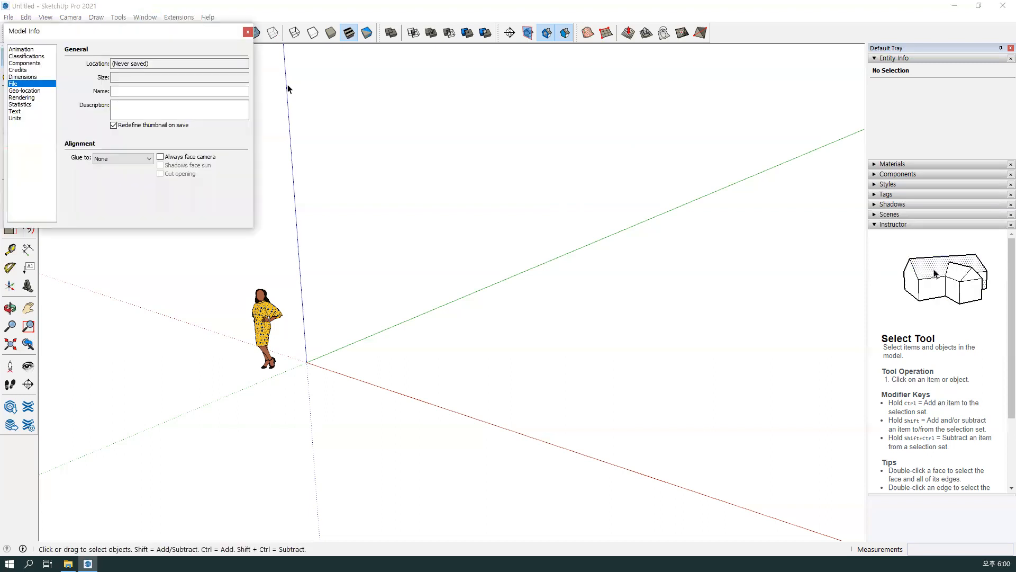
left_click_drag(184, 36, 570, 92)
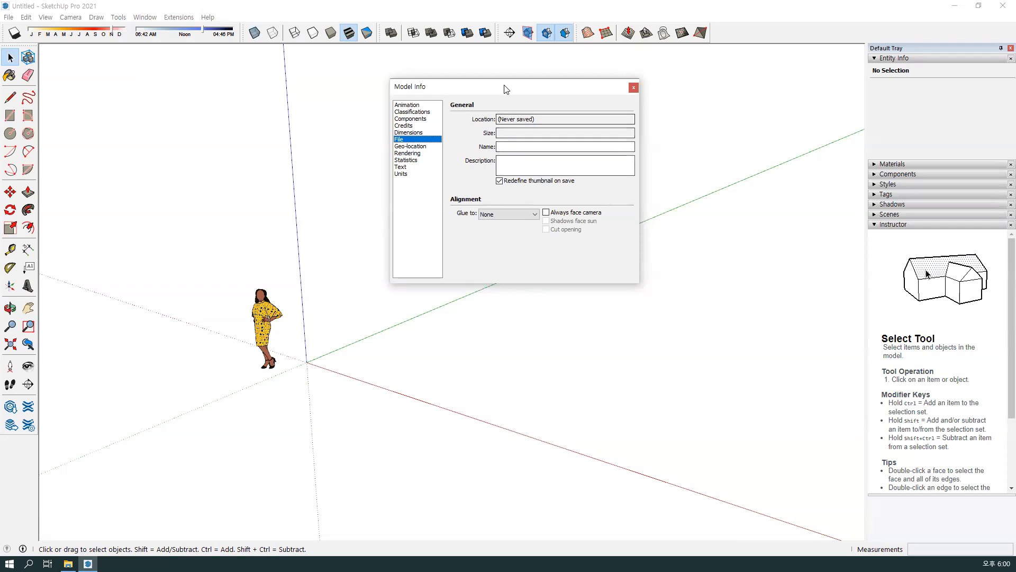
left_click_drag(508, 85, 556, 71)
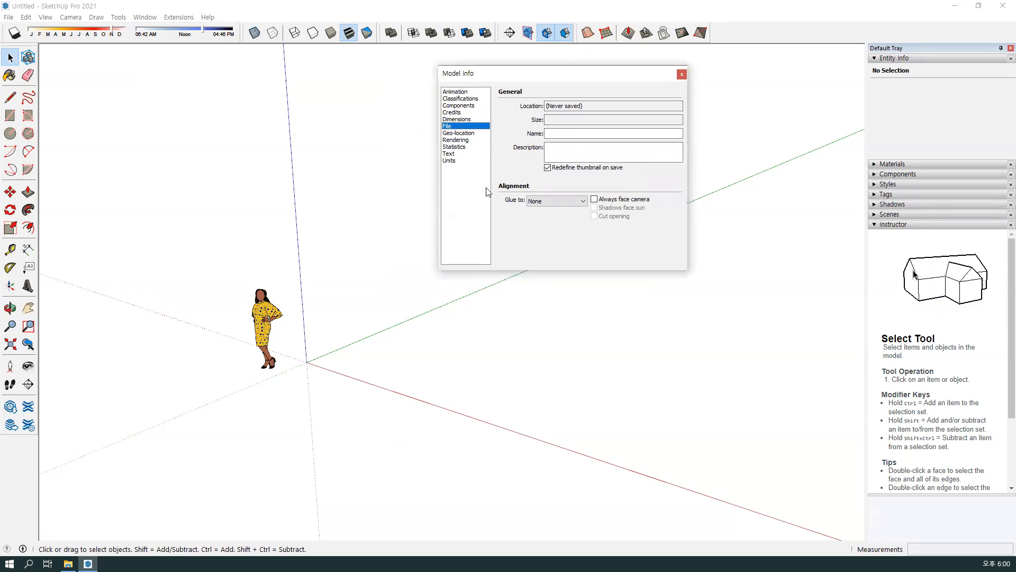
left_click(450, 160)
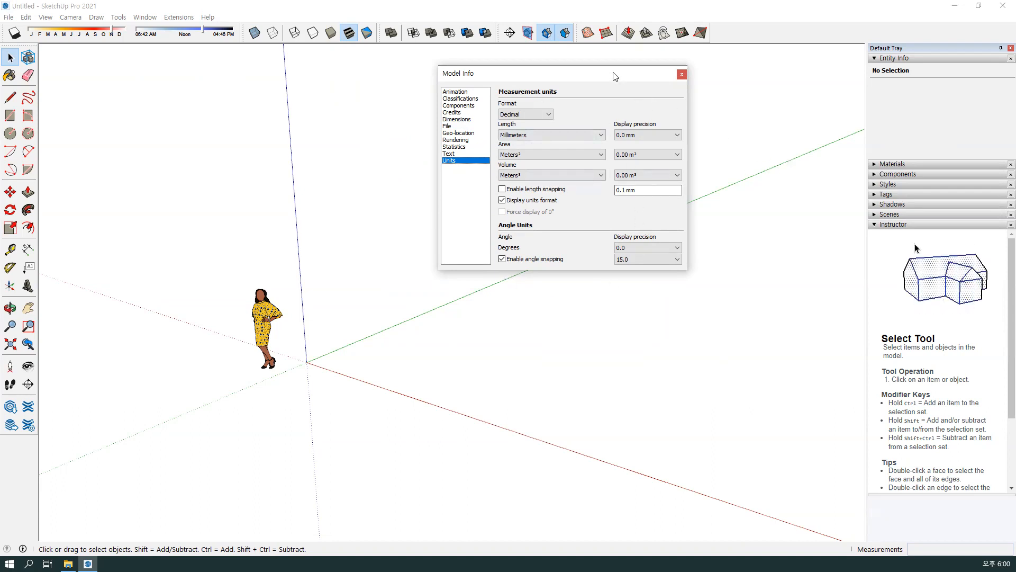
left_click_drag(614, 77, 629, 74)
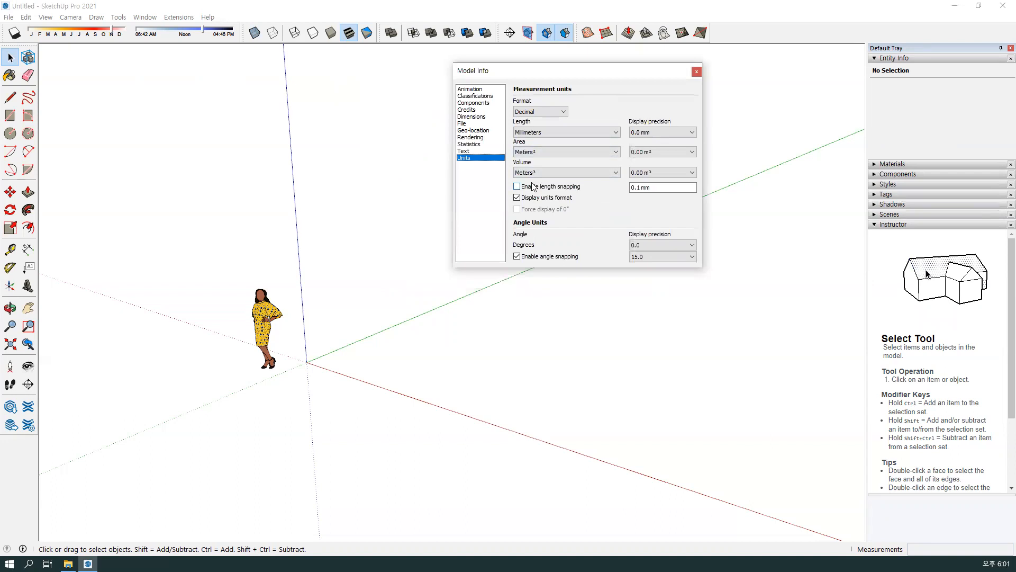
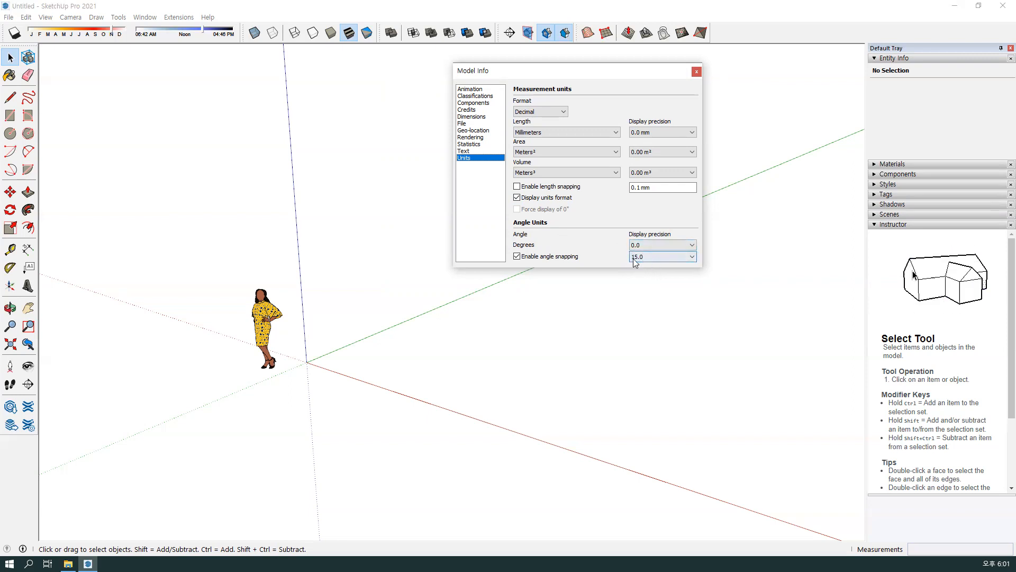
left_click(694, 256)
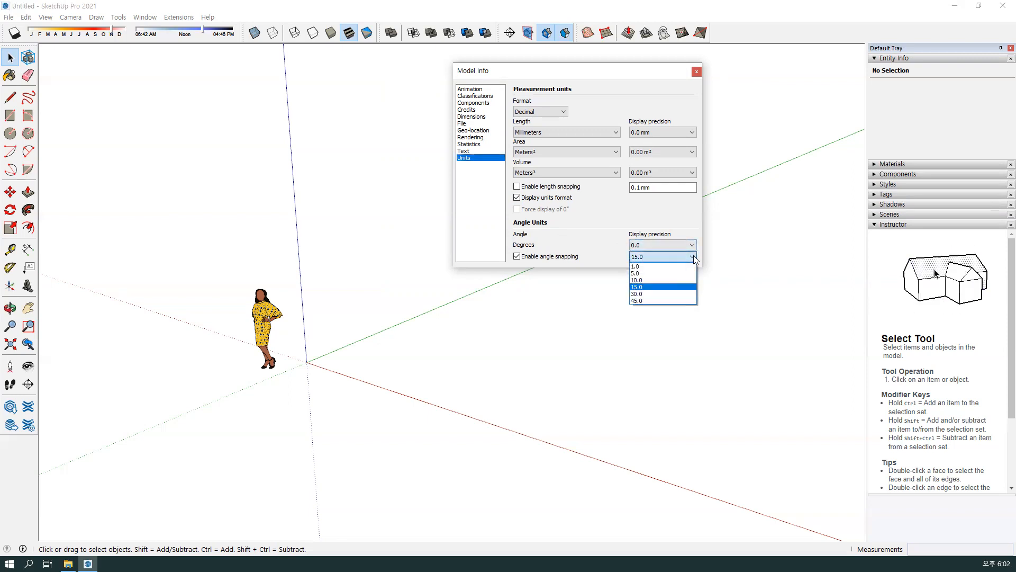
left_click(618, 238)
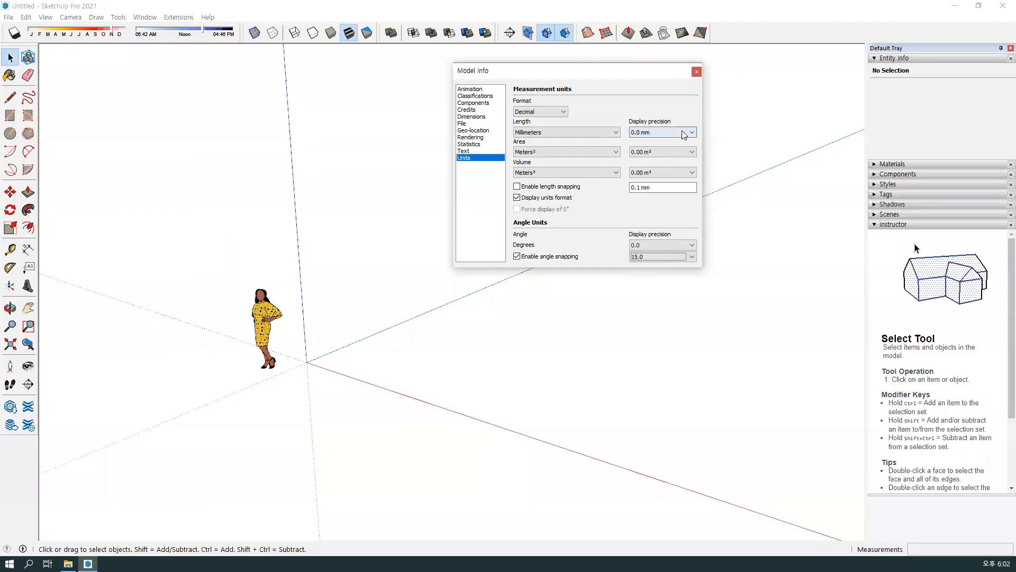
- Try a length display precision of 0.0000 mm, set it back to 0.0 mm and review the other precision choices
left_click(675, 166)
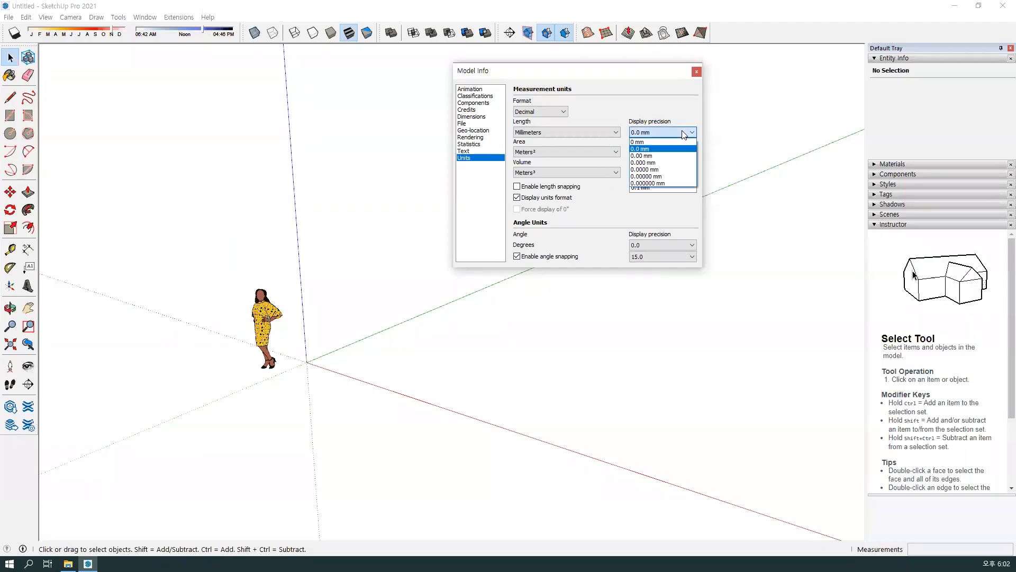
left_click(674, 169)
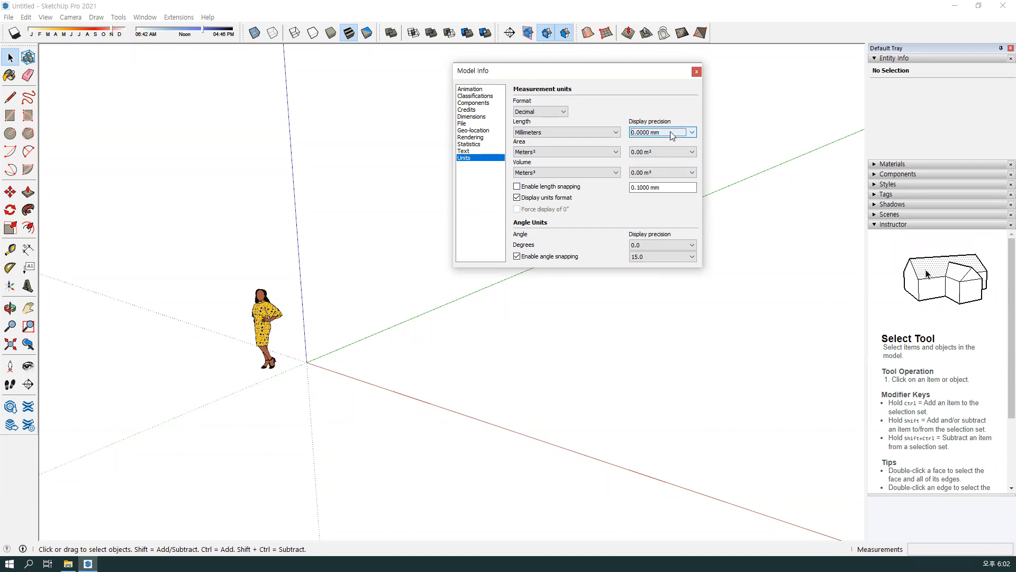
left_click(672, 134)
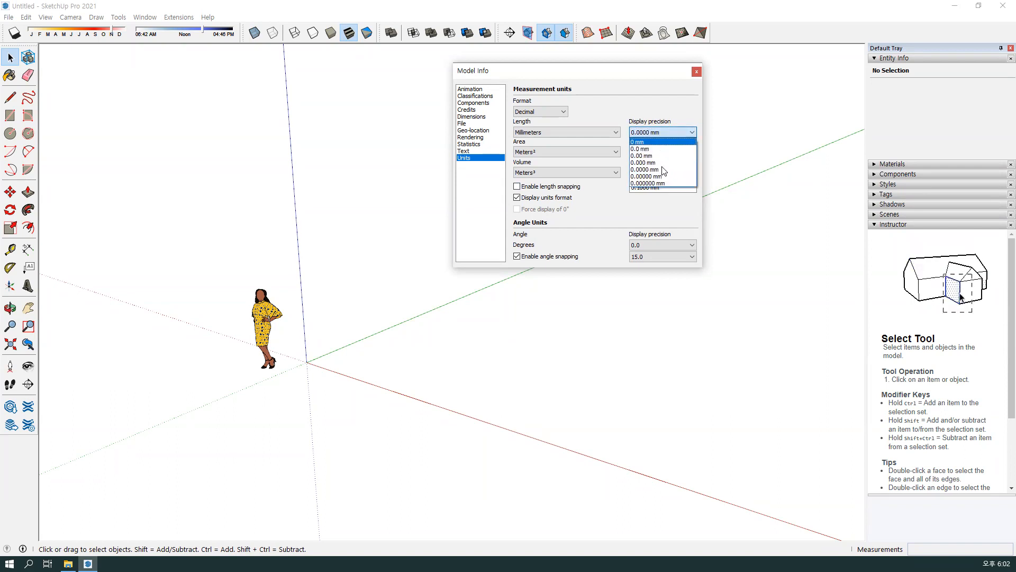
left_click(648, 149)
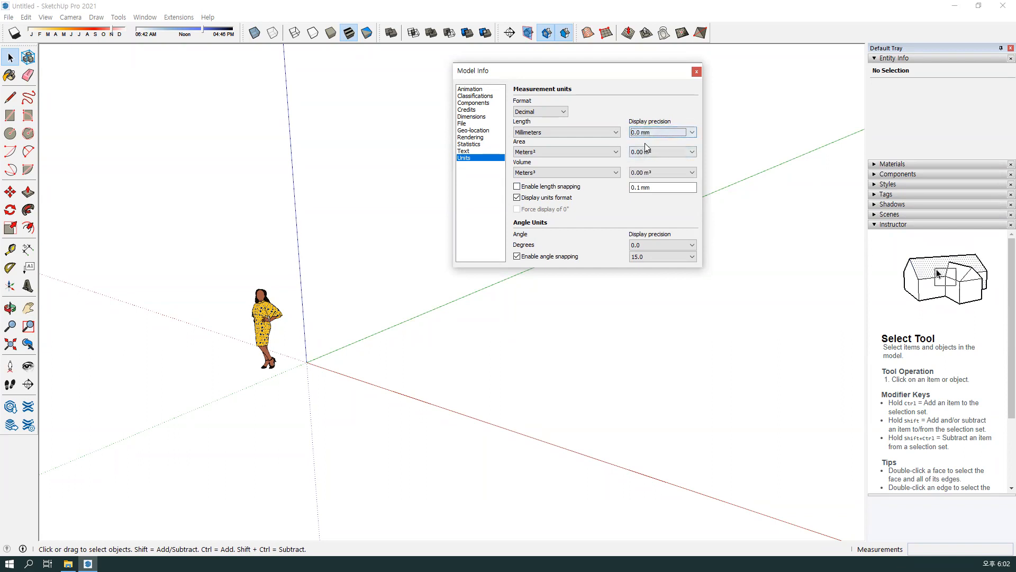
left_click(673, 130)
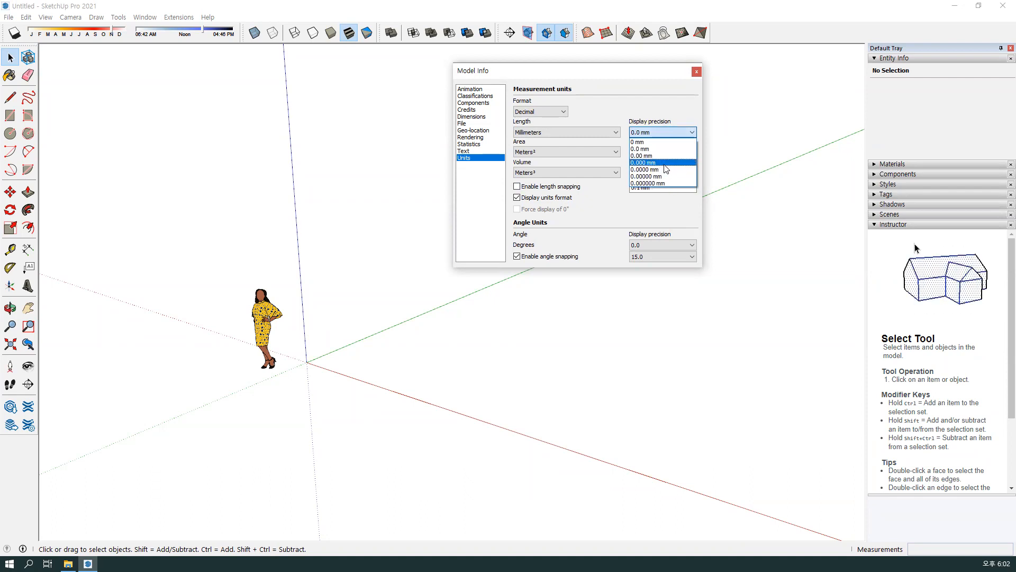
left_click(652, 88)
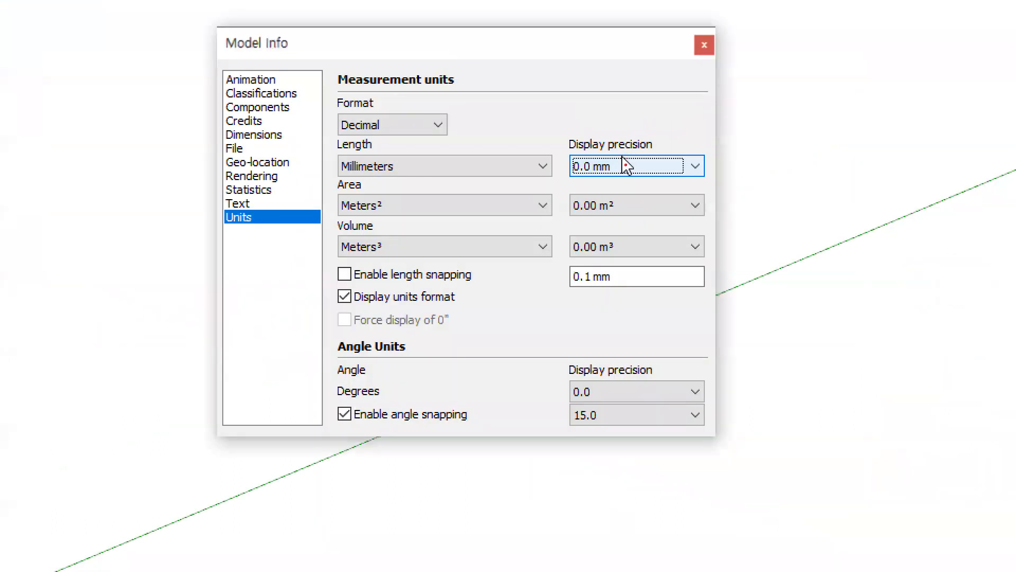
left_click_drag(626, 165, 688, 151)
left_click_drag(770, 117, 768, 135)
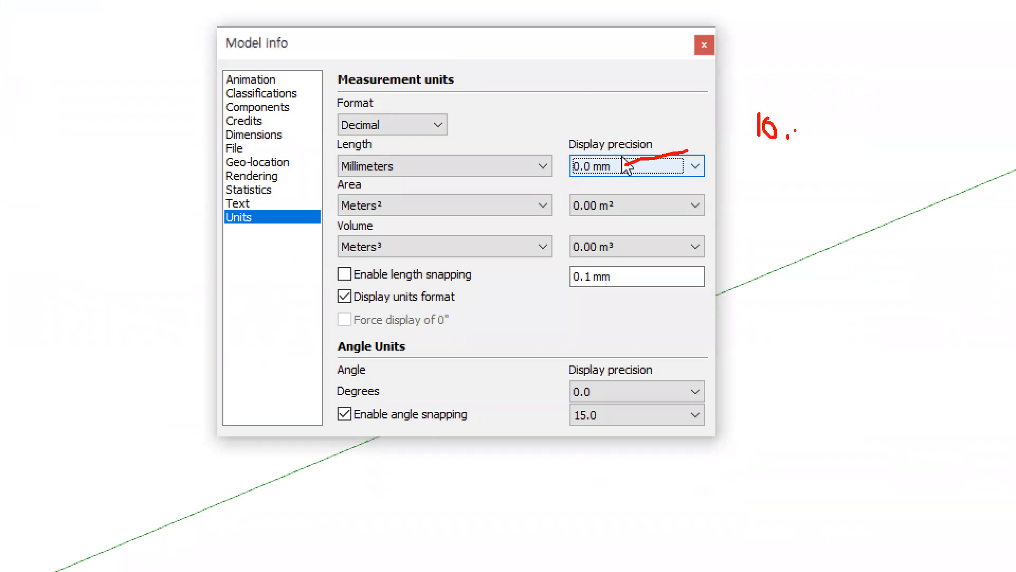
left_click_drag(813, 112, 813, 152)
mouse_move(760, 59)
left_mouse_down()
mouse_move(767, 82)
mouse_move(796, 52)
left_mouse_up()
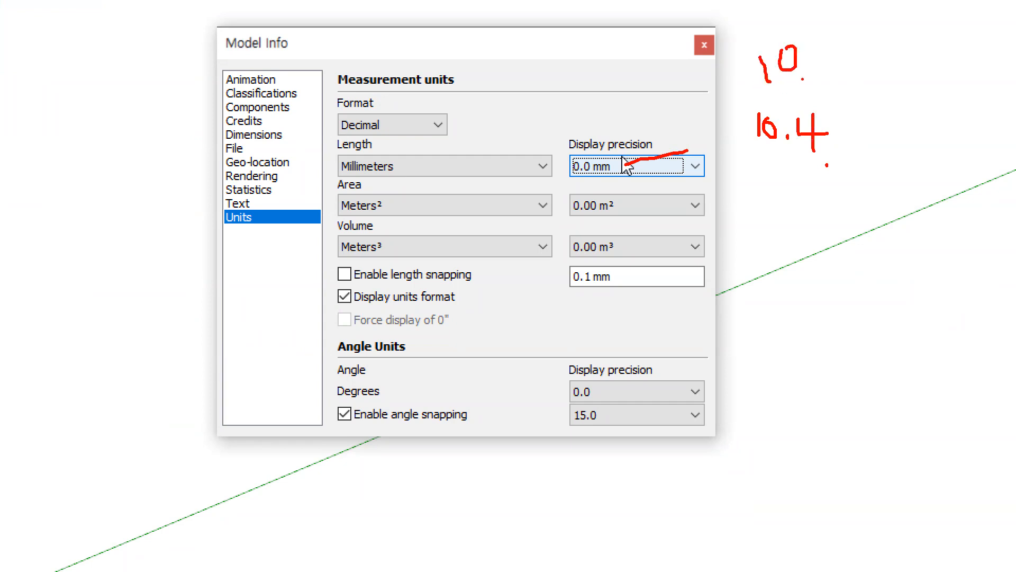
mouse_move(833, 109)
left_mouse_down()
mouse_move(863, 135)
mouse_move(850, 159)
left_mouse_up()
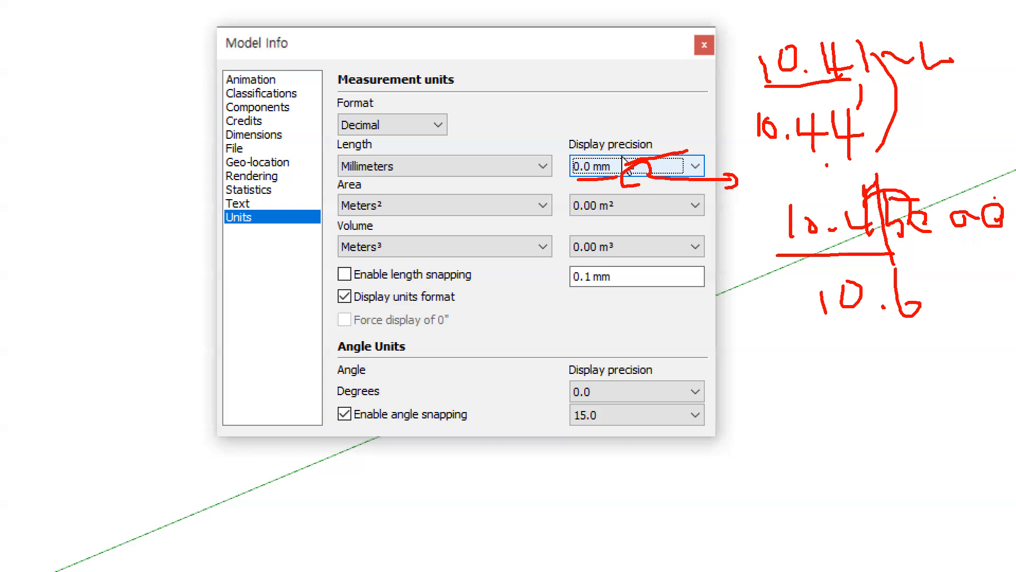
left_click(736, 158)
mouse_move(598, 192)
left_mouse_down()
mouse_move(604, 142)
mouse_move(624, 201)
mouse_move(614, 254)
mouse_move(609, 225)
mouse_move(615, 254)
left_mouse_up()
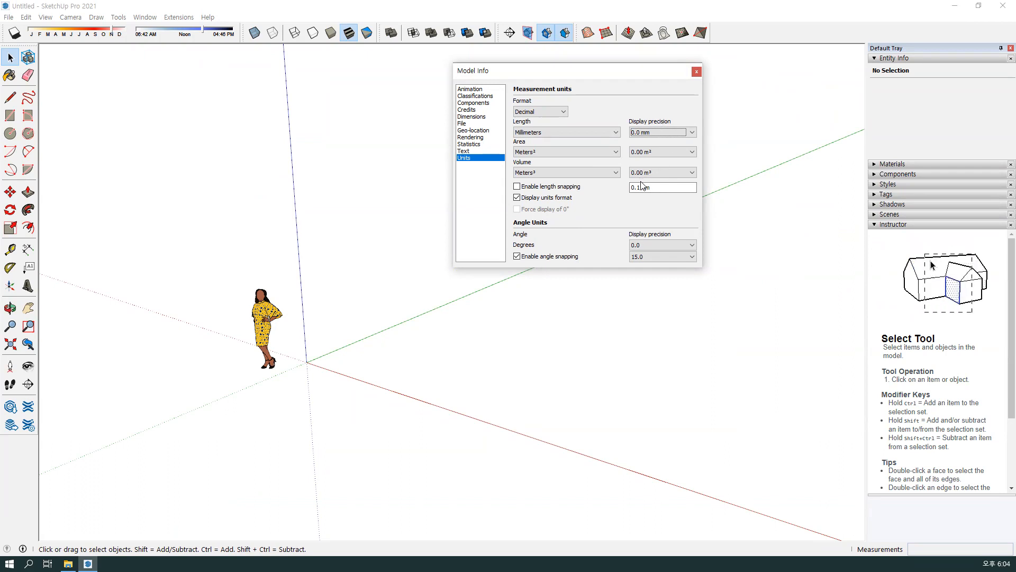
- Close Model Info, open the Workspace section of the SketchUp preferences and place the dialog over the drawing area
left_click(696, 72)
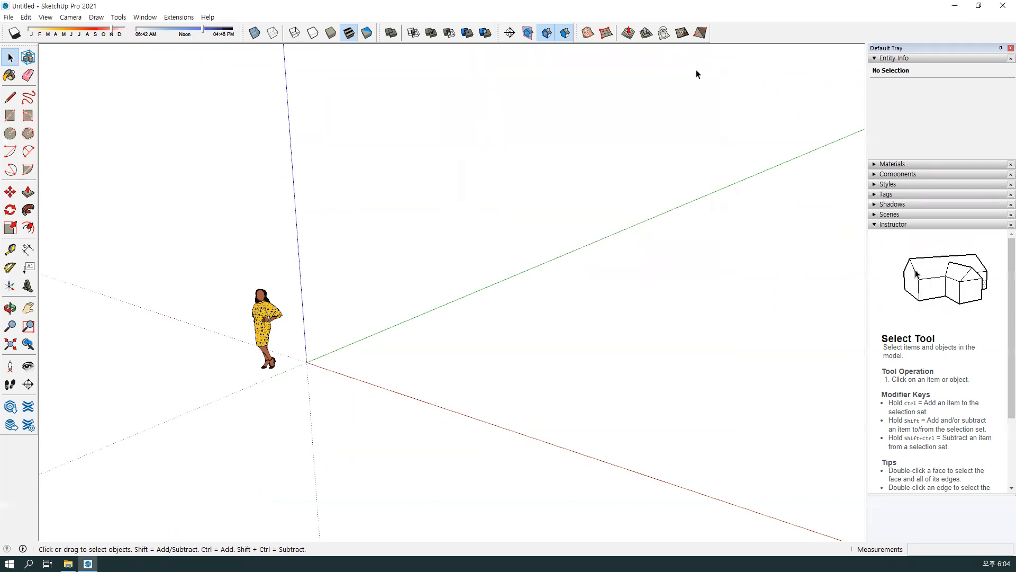
left_click(144, 17)
left_click(169, 84)
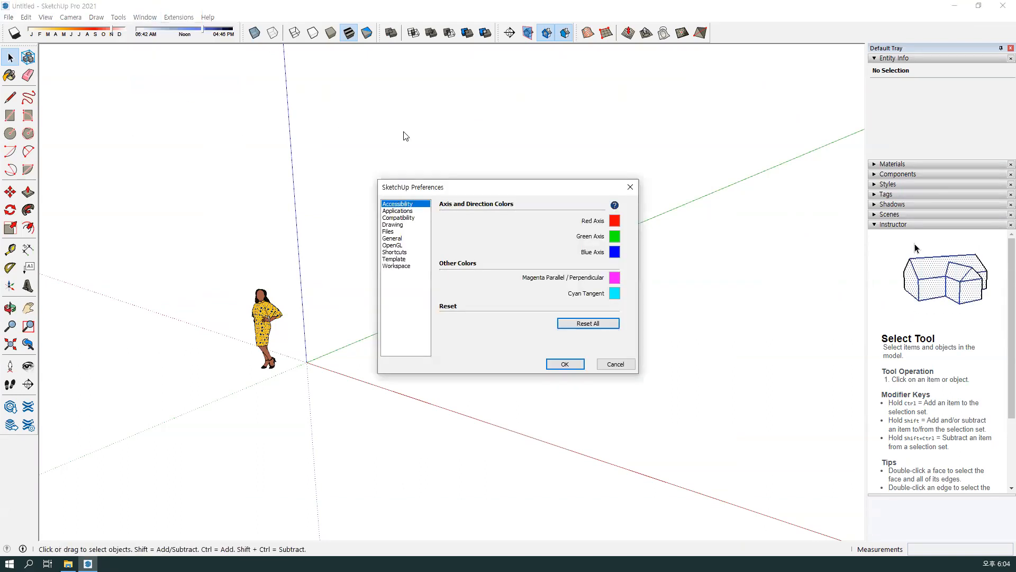
left_click_drag(459, 186, 438, 153)
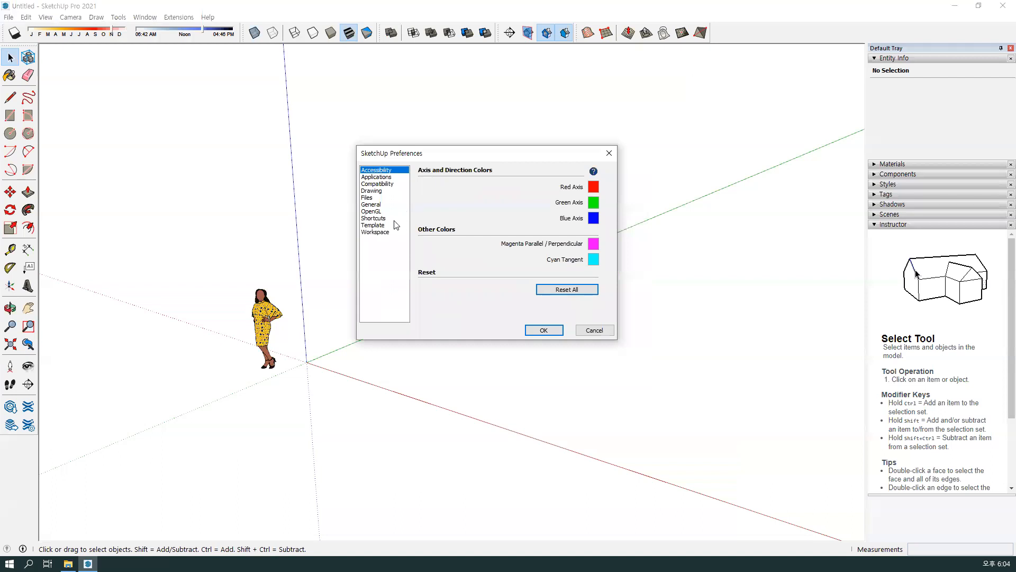
left_click(377, 232)
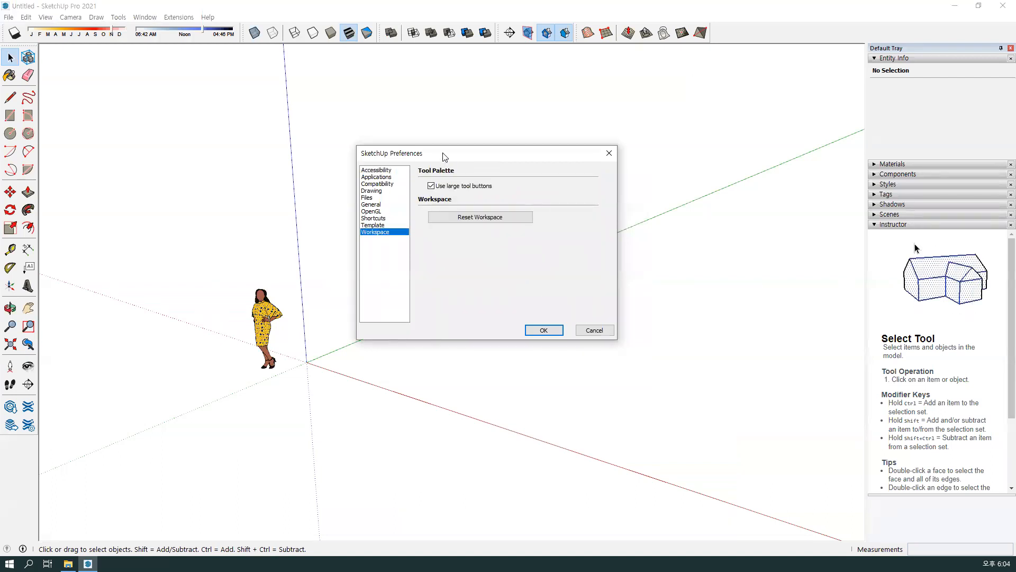
left_click_drag(445, 156, 409, 113)
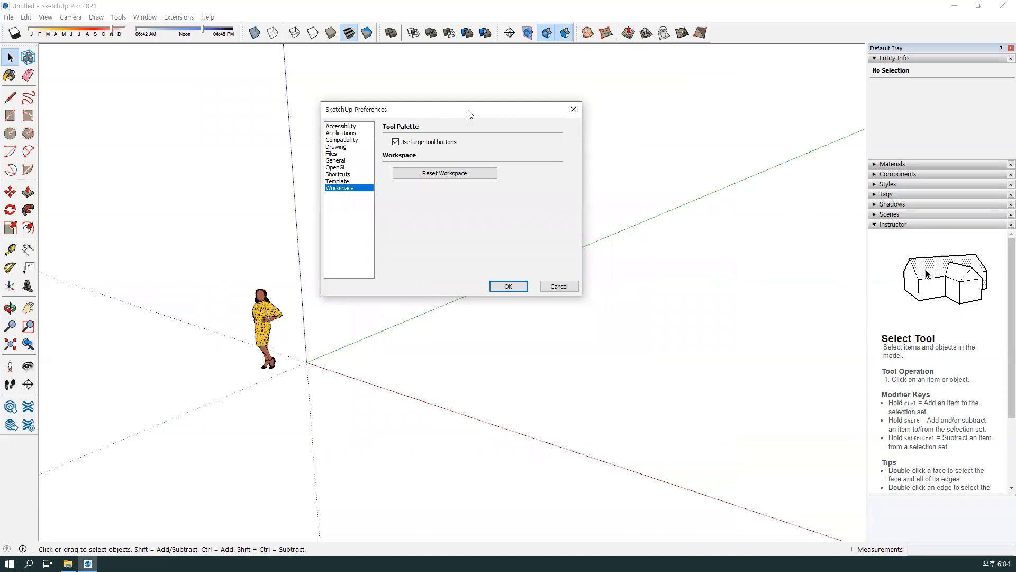
left_click_drag(499, 107, 529, 102)
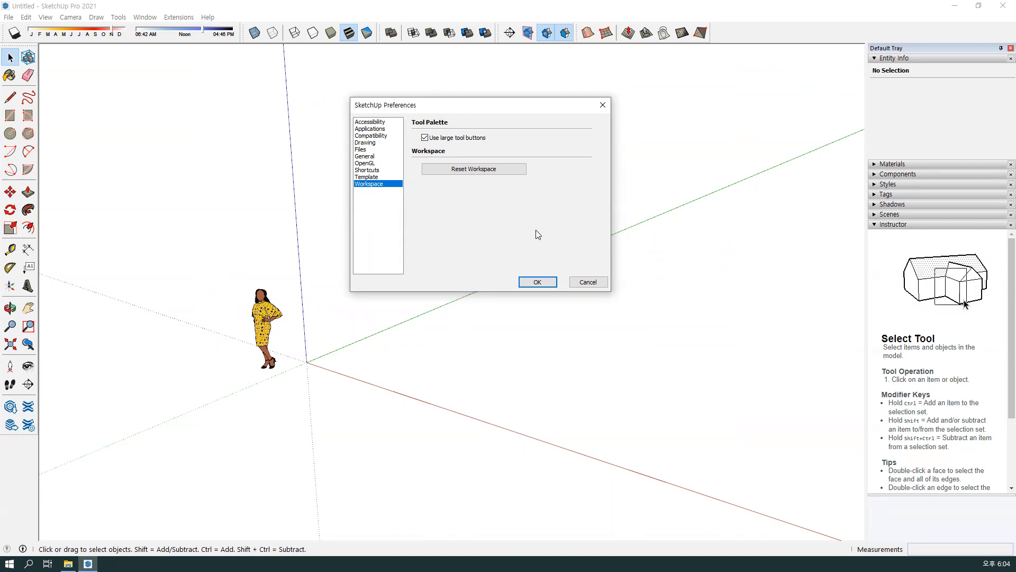
- Turn off large tool buttons in the Workspace preferences and apply the change
left_click(140, 18)
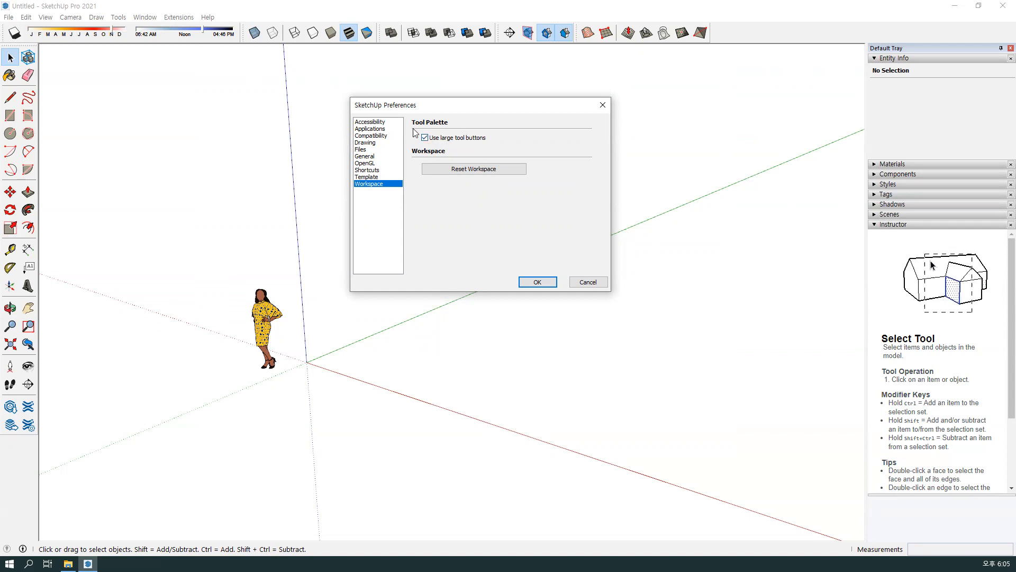
mouse_move(432, 140)
left_mouse_down()
mouse_move(438, 133)
mouse_move(323, 148)
mouse_move(36, 209)
left_mouse_up()
mouse_move(53, 321)
left_mouse_down()
mouse_move(8, 427)
mouse_move(26, 5)
mouse_move(10, 490)
left_mouse_up()
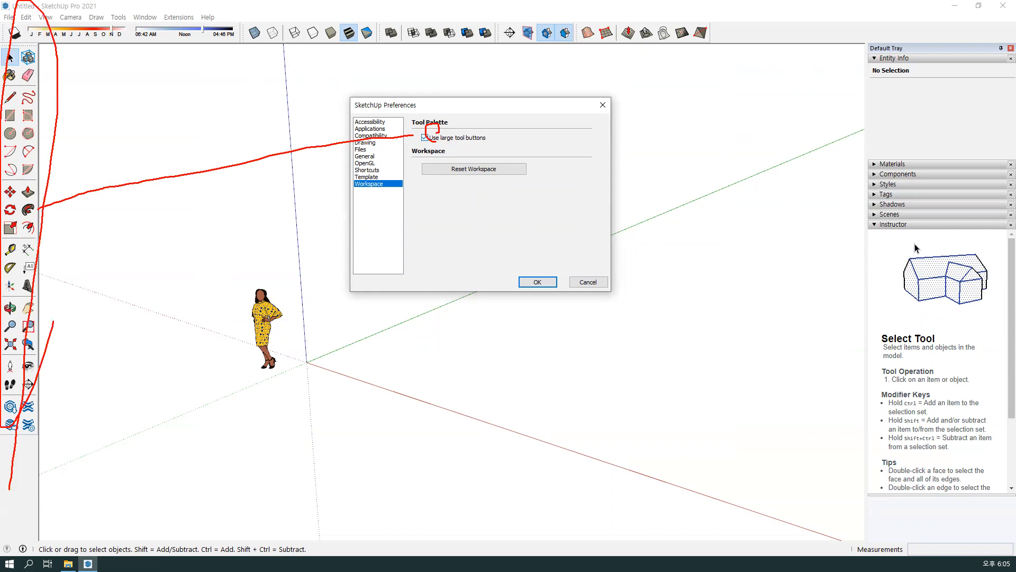
key("Escape")
left_click(425, 137)
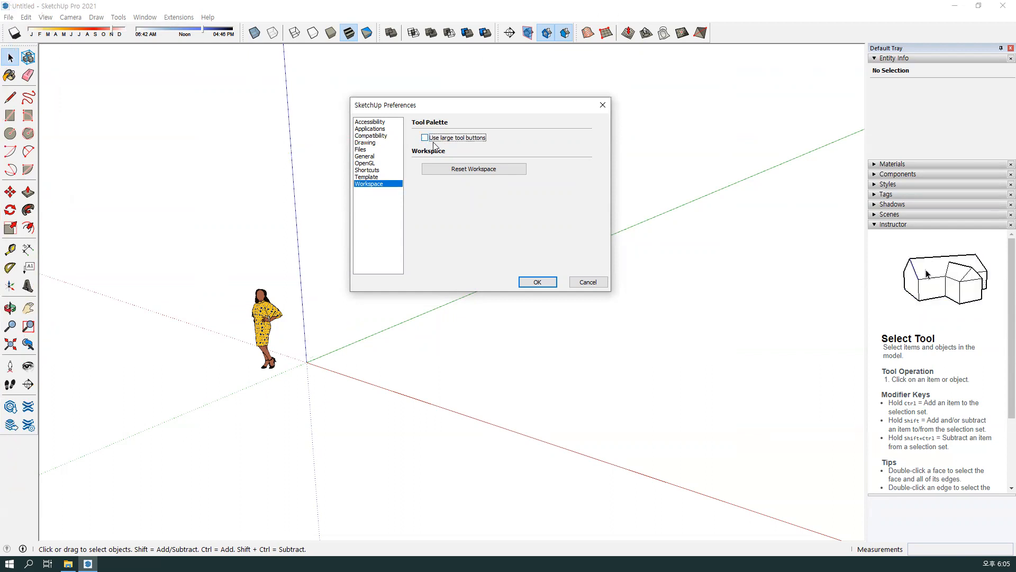
left_click(537, 281)
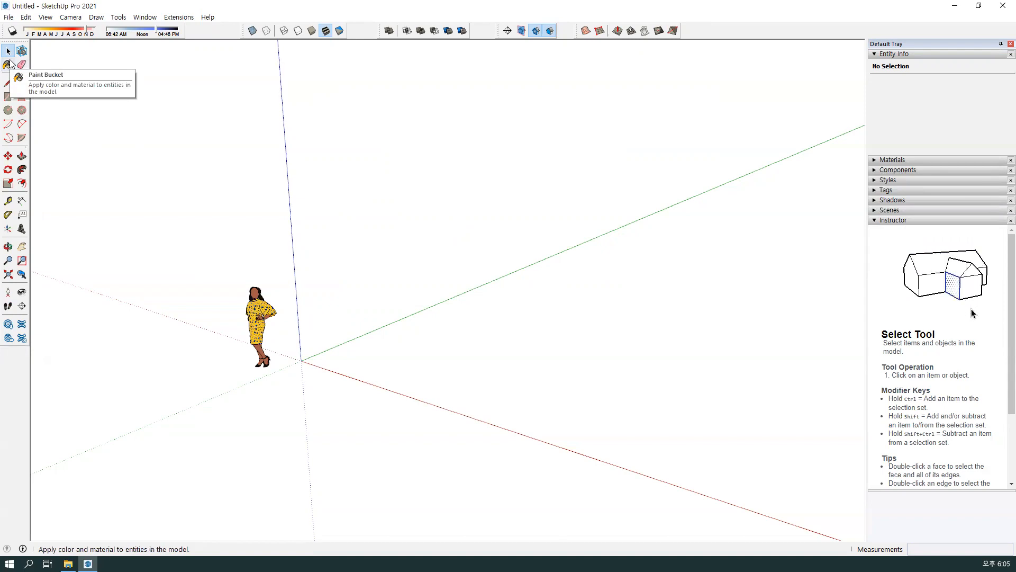
- Turn large tool buttons back on in the Workspace preferences and apply the change
left_click(136, 19)
left_click(189, 83)
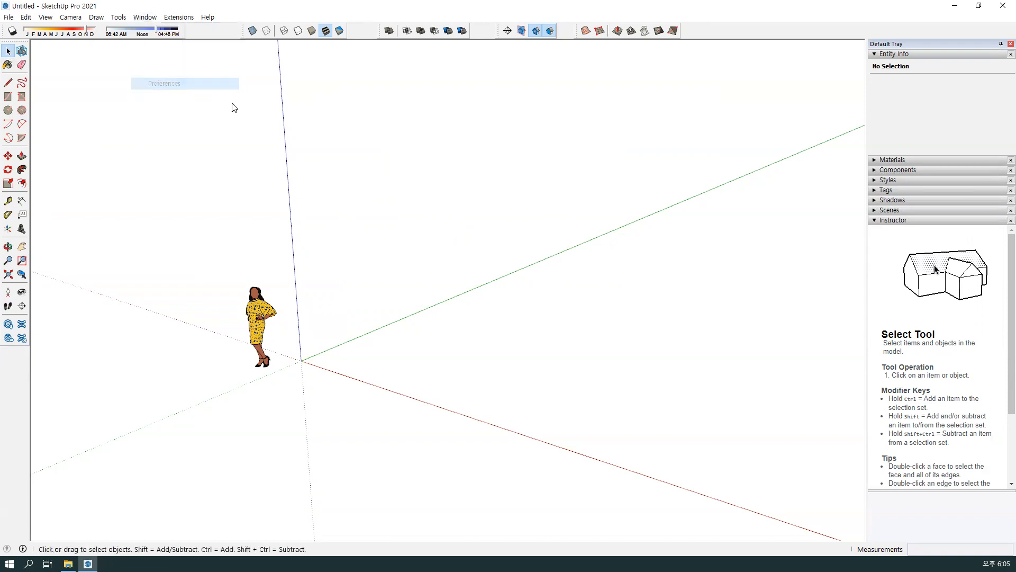
left_click(466, 139)
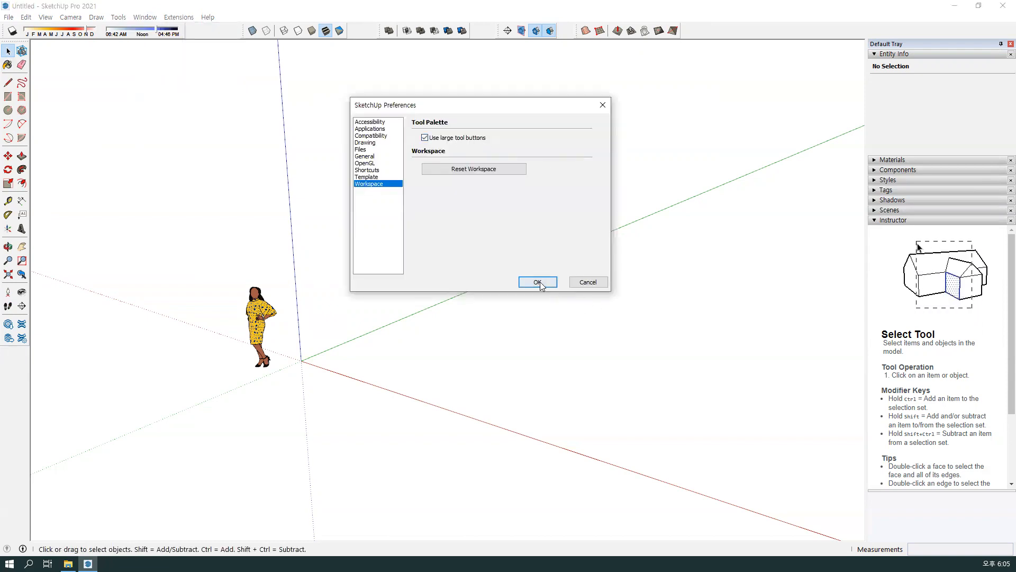
key("Return")
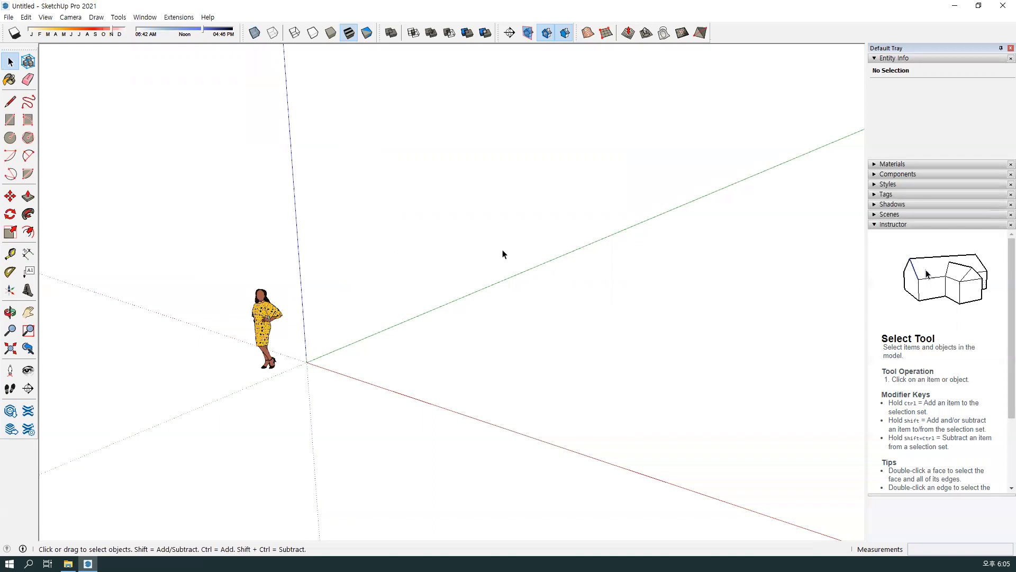
- Collapse the Instructor and Entity Info panels in the Default Tray
middle_click_drag(548, 308, 614, 307)
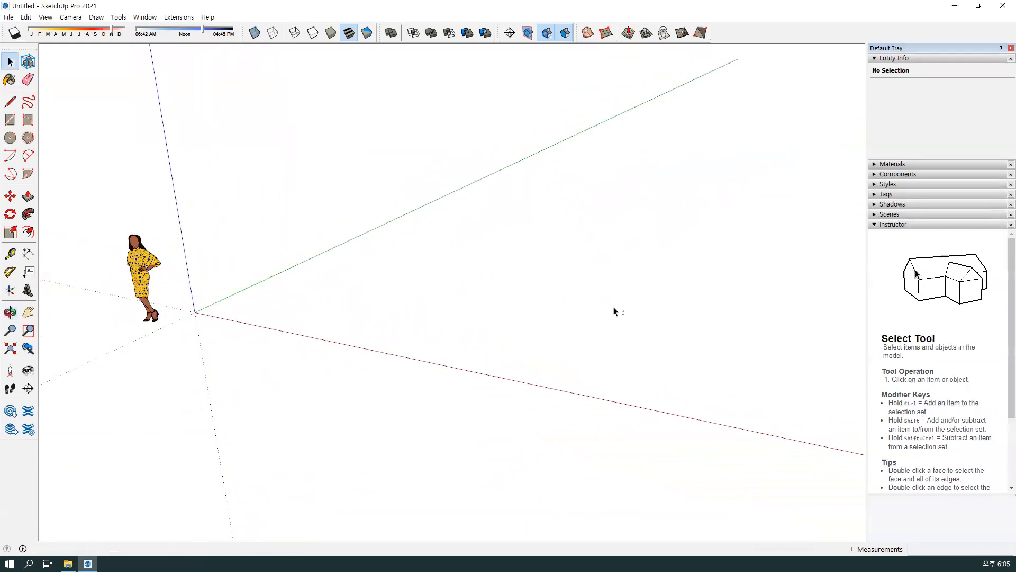
left_click(879, 224)
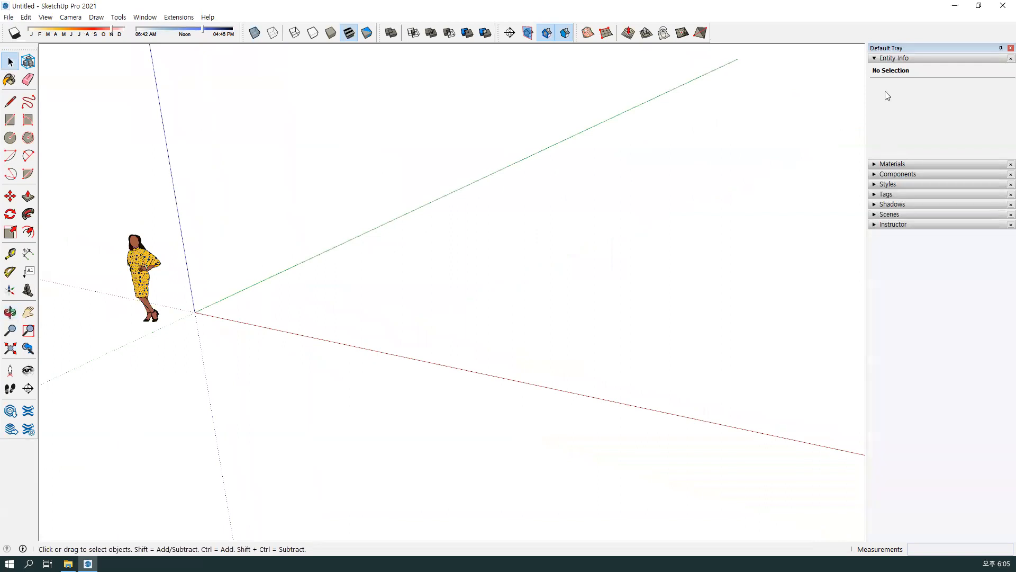
left_click(873, 58)
middle_click_drag(520, 195, 587, 317)
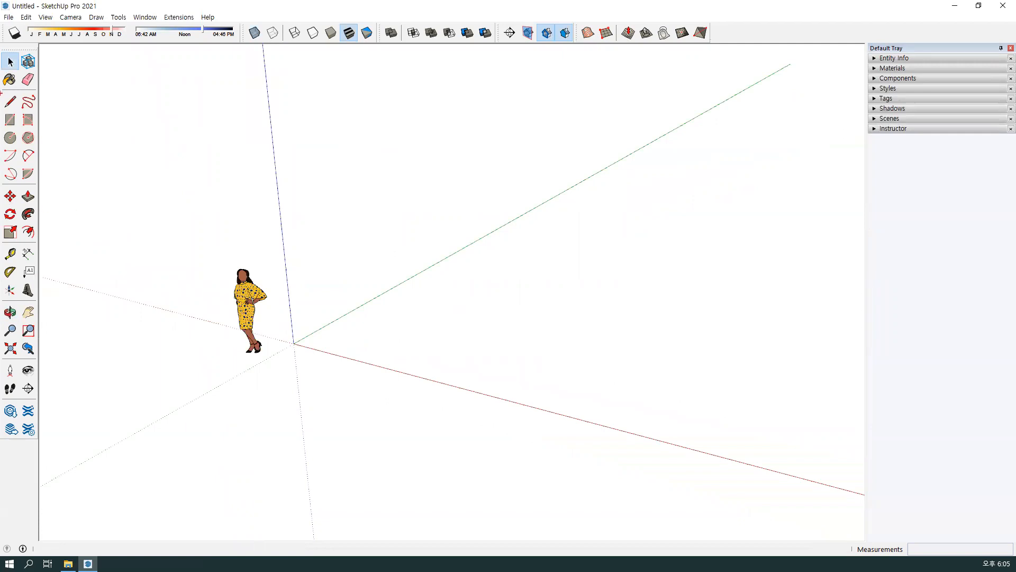
left_click_drag(0, 89, 38, 183, "ctrl")
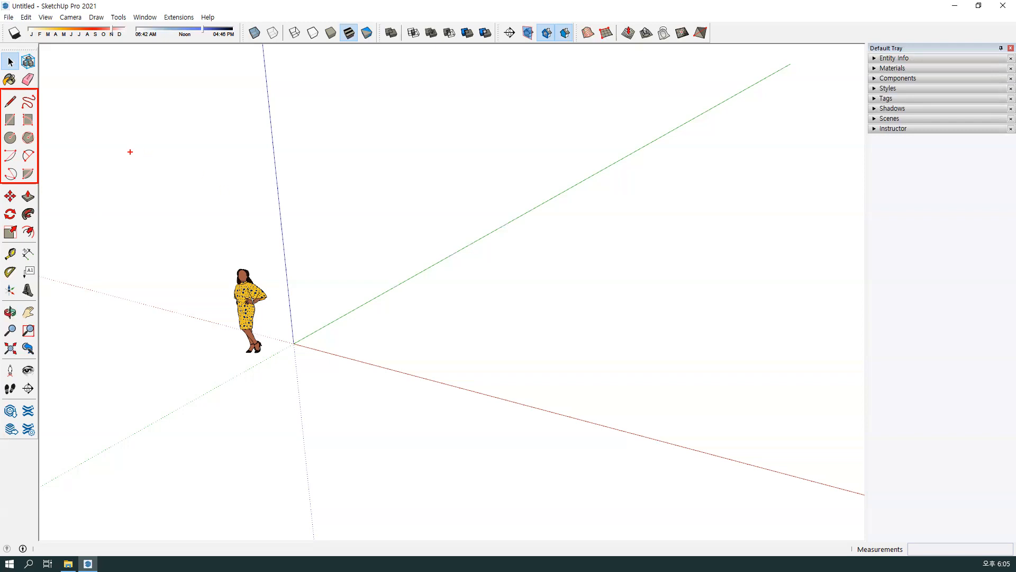
mouse_move(42, 121)
left_mouse_down()
mouse_move(97, 95)
mouse_move(48, 127)
left_mouse_up()
key("Escape")
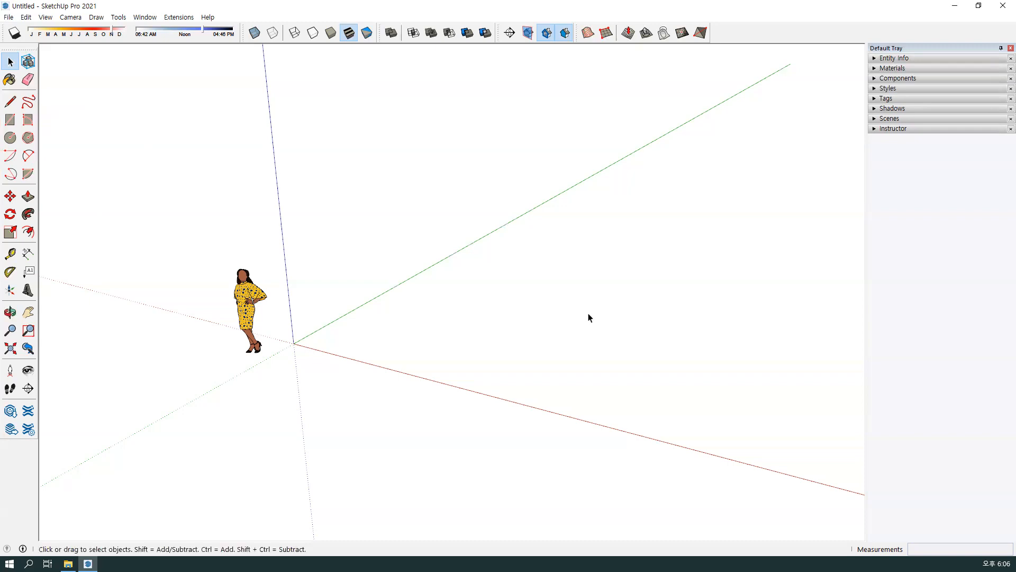
- Draw a first straight edge with the Line tool in the open area between the green and red axes
left_click(10, 101)
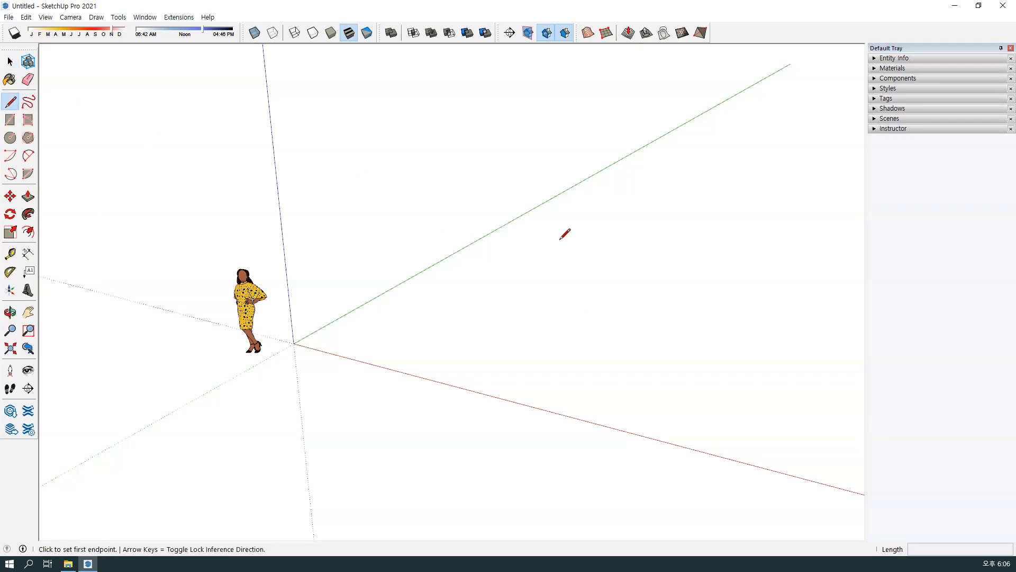
middle_click_drag(529, 296, 574, 369)
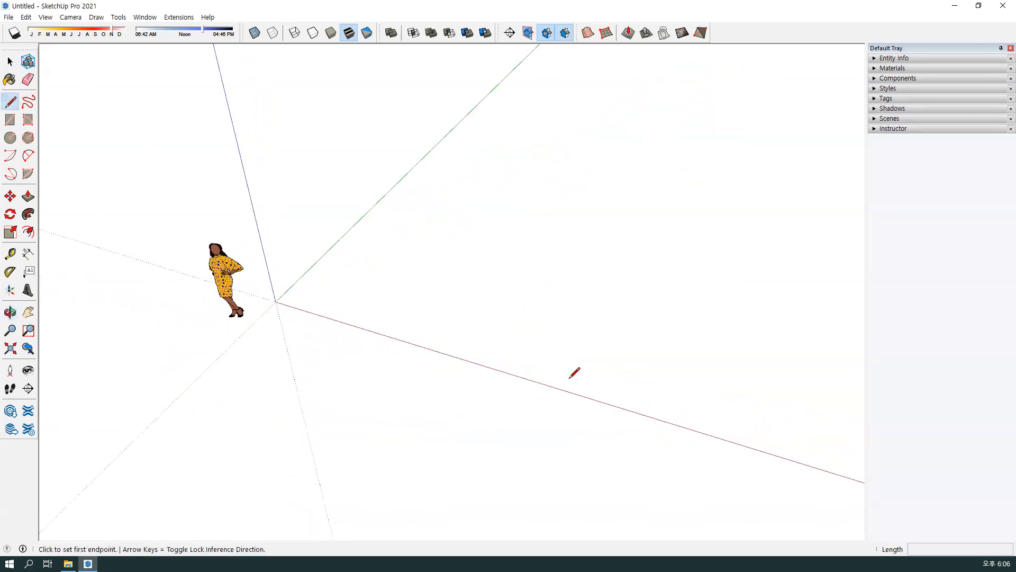
left_click(446, 260)
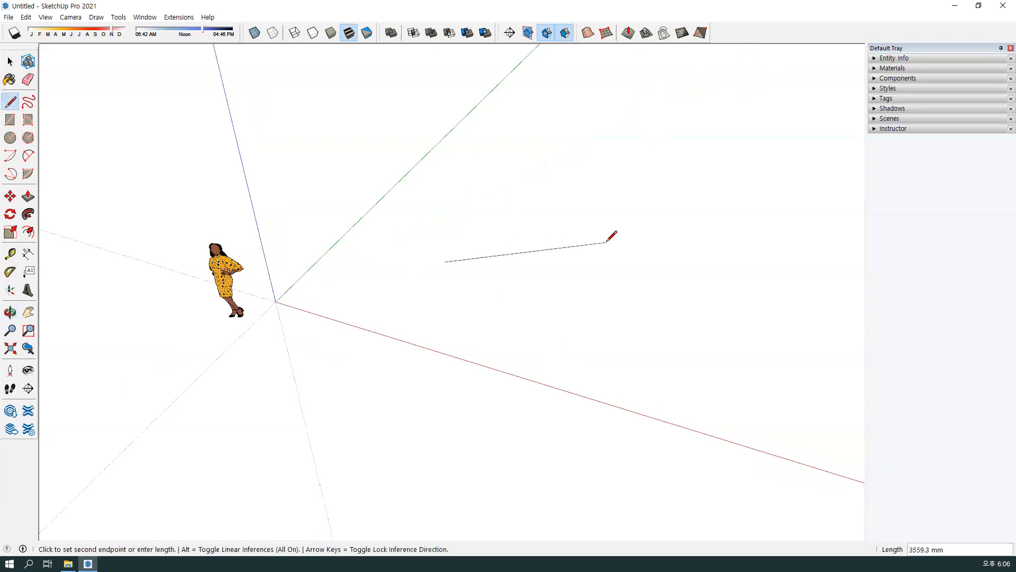
mouse_move(454, 267)
left_mouse_down()
mouse_move(428, 262)
mouse_move(460, 258)
mouse_move(457, 274)
left_mouse_up()
key("Escape")
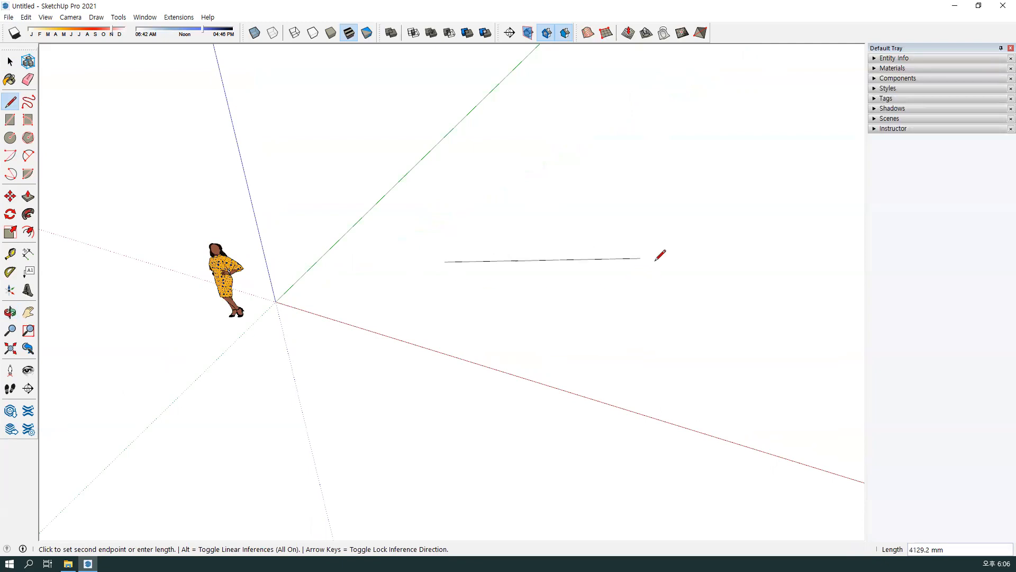
left_click(724, 274)
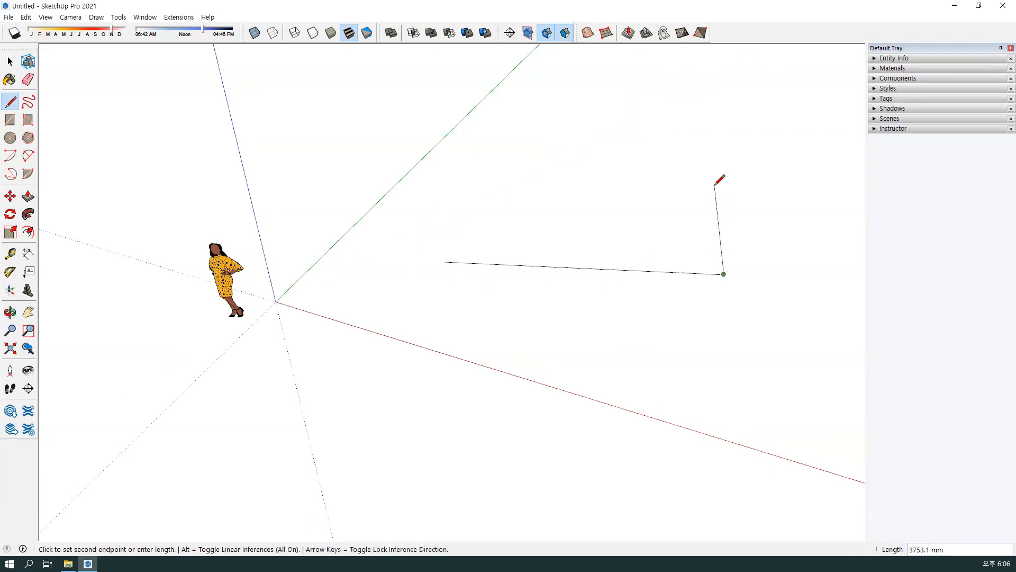
key("ctrl+2")
mouse_move(737, 281)
left_mouse_down()
mouse_move(720, 267)
mouse_move(737, 286)
left_mouse_up()
key("Escape")
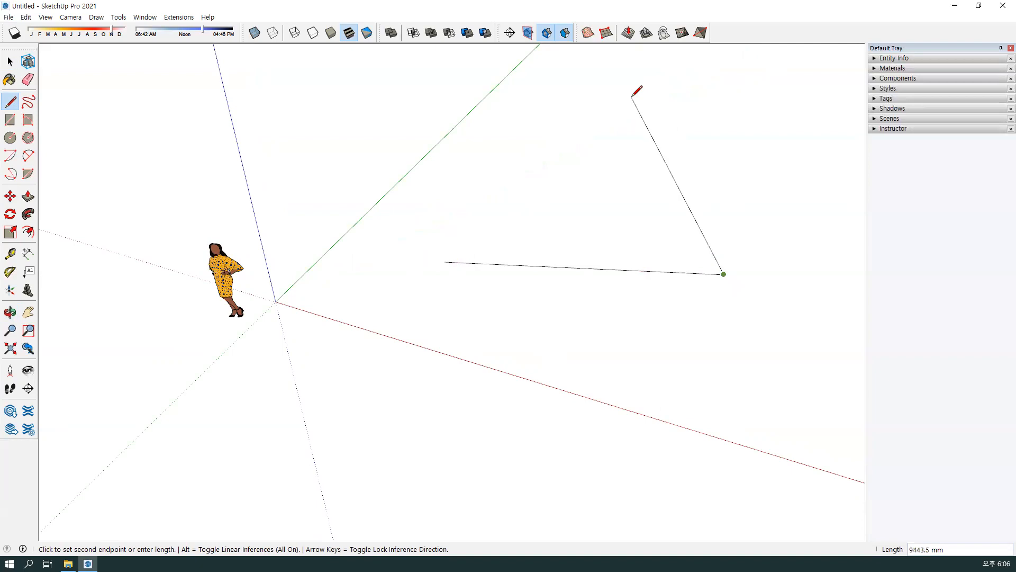
- Add a second edge about 9444 mm long and close the triangle at its starting point with an edge about 10863 mm long
left_click(632, 97)
key("ctrl+2")
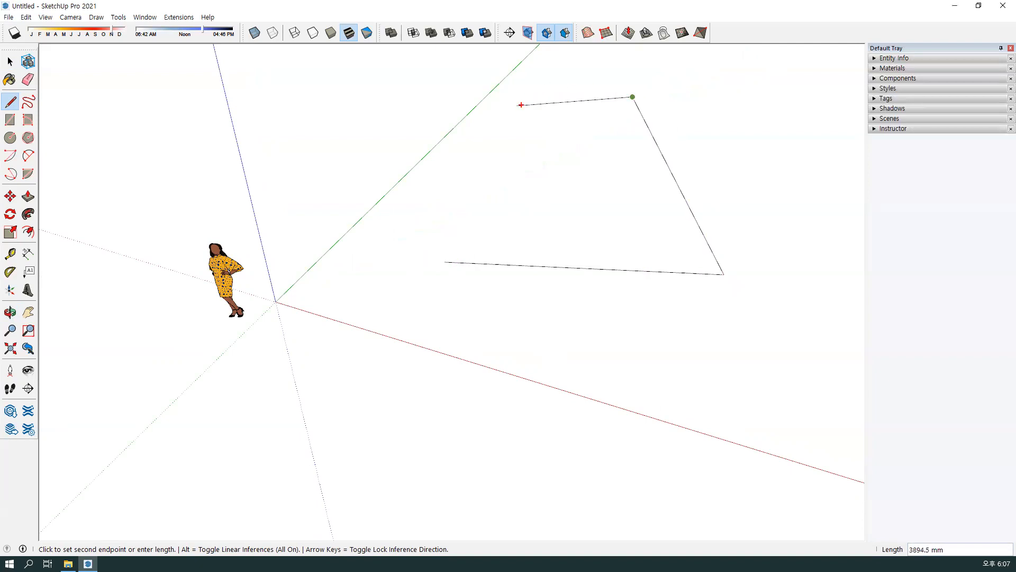
mouse_move(625, 99)
left_mouse_down()
mouse_move(614, 94)
mouse_move(634, 106)
left_mouse_up()
mouse_move(443, 268)
left_mouse_down()
mouse_move(723, 276)
mouse_move(635, 91)
mouse_move(497, 111)
left_mouse_up()
mouse_move(727, 210)
left_mouse_down()
mouse_move(680, 223)
mouse_move(713, 235)
left_mouse_up()
mouse_move(642, 301)
left_mouse_down()
mouse_move(633, 258)
mouse_move(643, 294)
left_mouse_up()
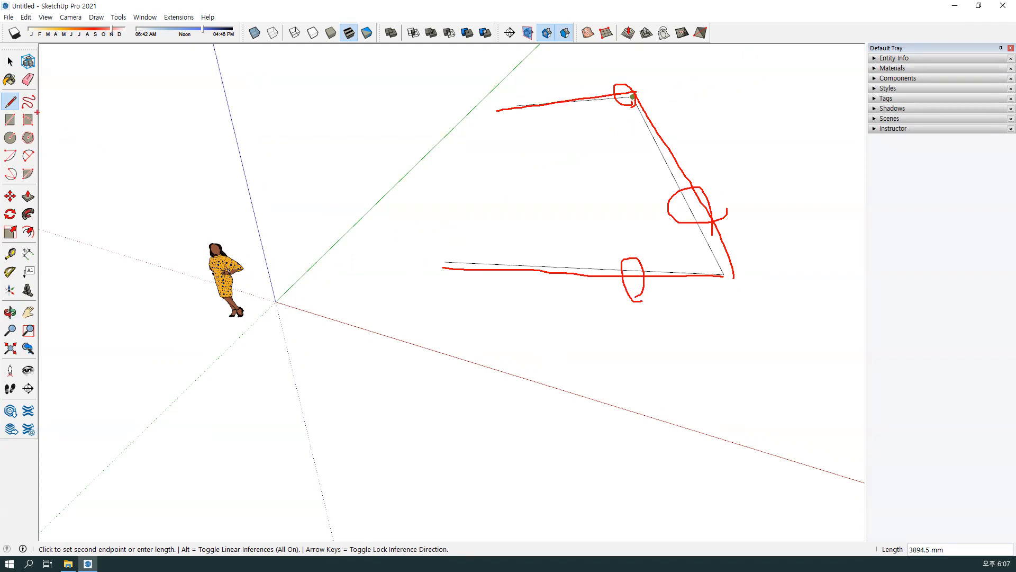
mouse_move(18, 106)
left_mouse_down()
mouse_move(2, 107)
mouse_move(17, 109)
mouse_move(5, 91)
left_mouse_up()
key("Escape")
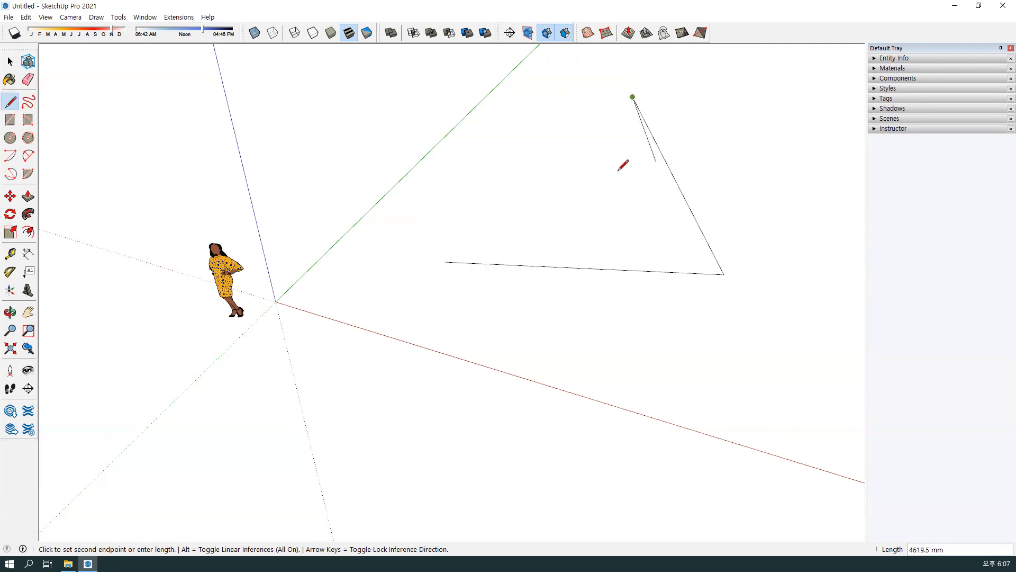
left_click(445, 261)
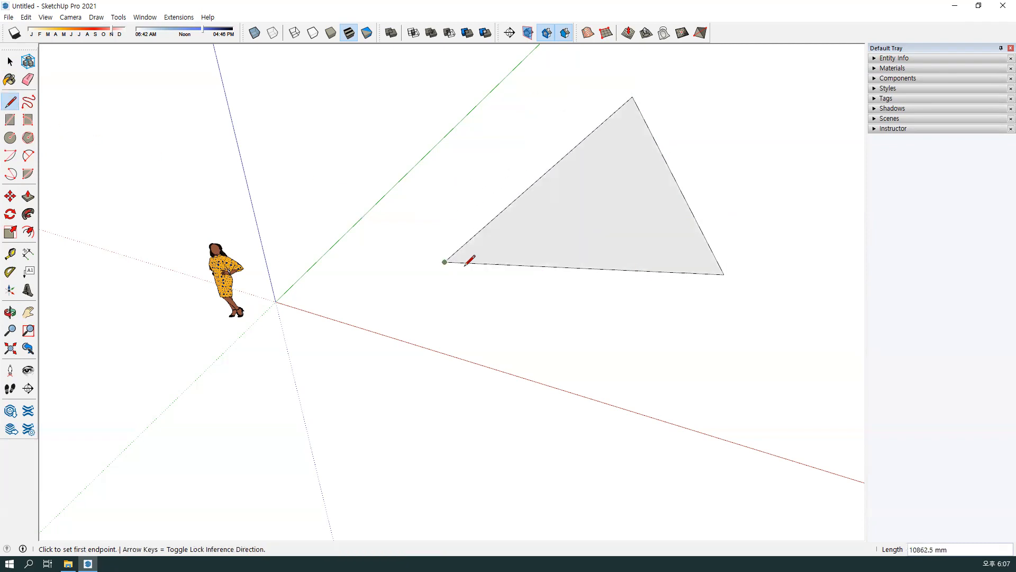
- Select the whole triangle, including its face and edges, and delete it
middle_click_drag(609, 254, 608, 220)
key("c")
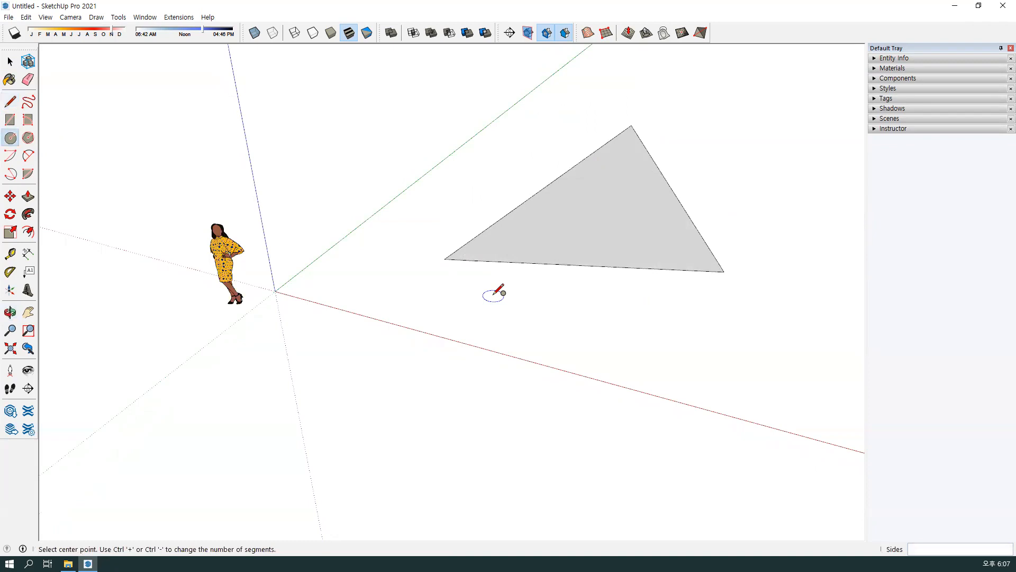
key("space")
left_click_drag(431, 144, 431, 145)
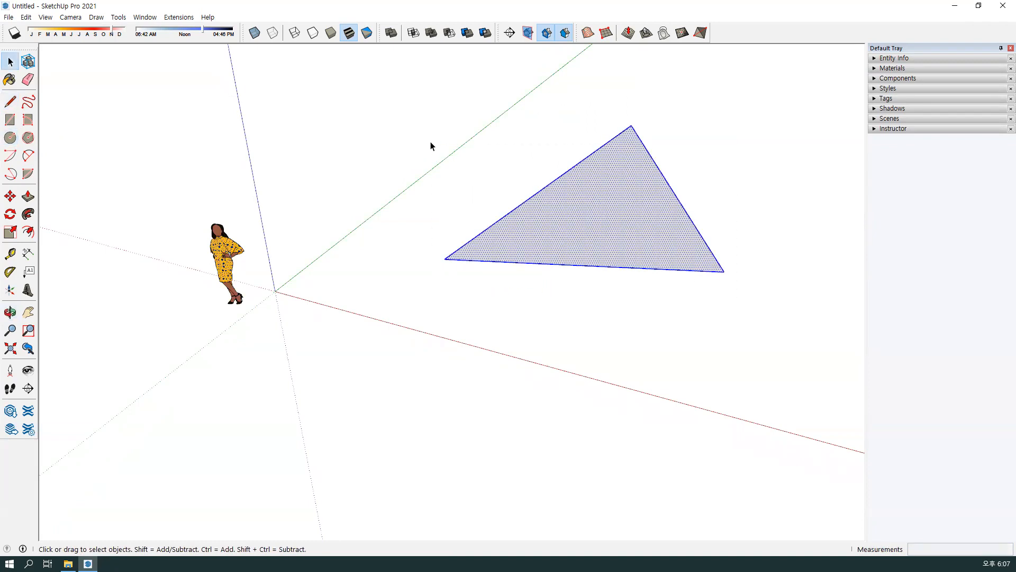
key("Delete")
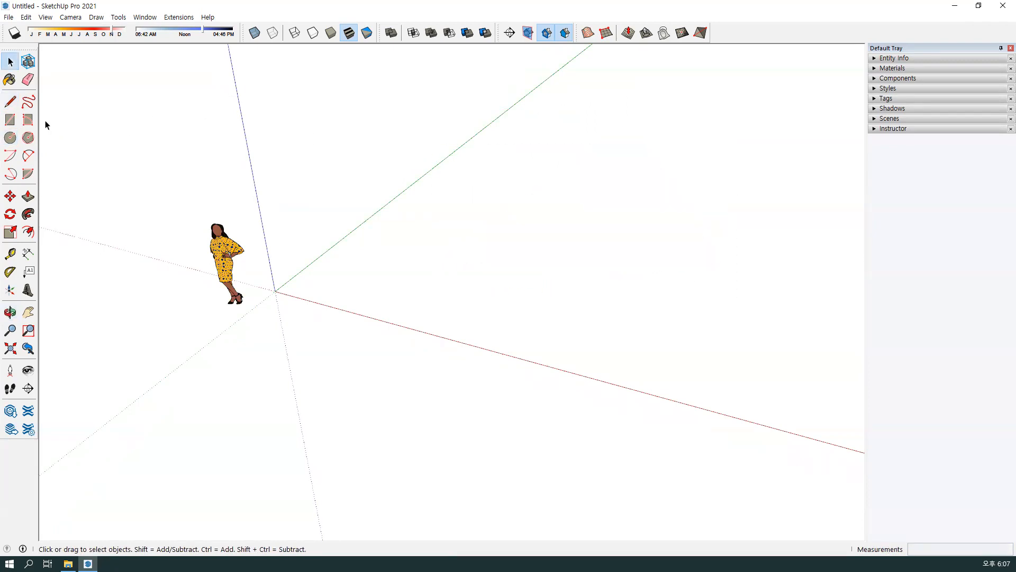
- Draw an edge about 5814 mm long parallel to the red axis with the Line tool
left_click(10, 101)
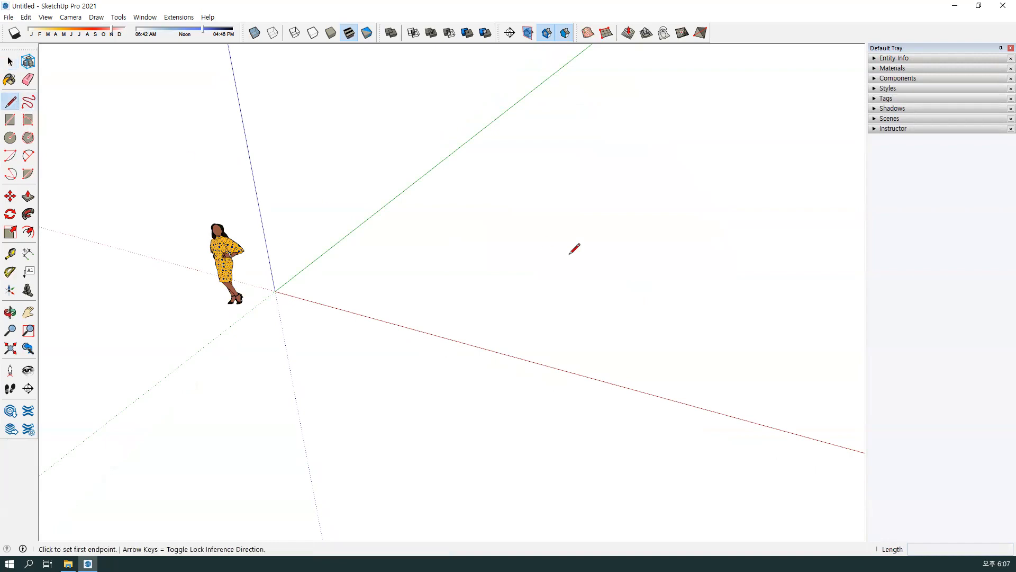
middle_click_drag(452, 245, 483, 256)
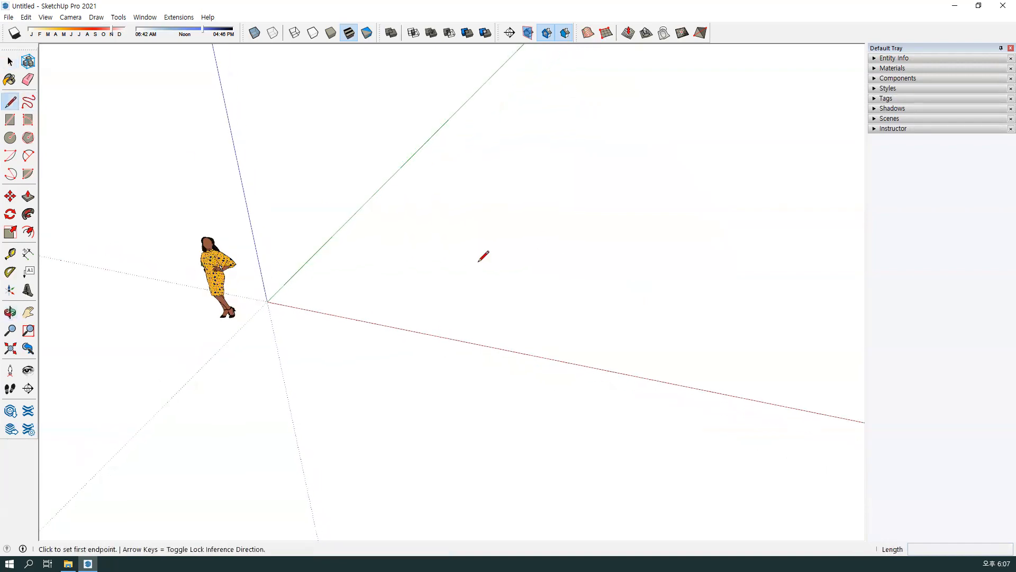
left_click(393, 282)
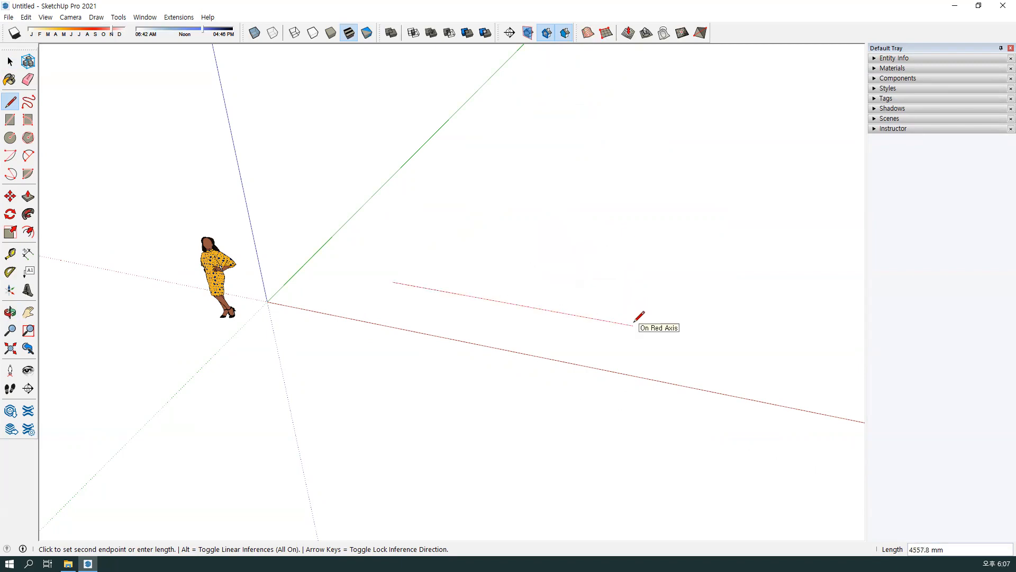
mouse_move(588, 322)
left_mouse_down()
mouse_move(569, 317)
mouse_move(587, 309)
left_mouse_up()
mouse_move(422, 163)
left_mouse_down()
mouse_move(408, 146)
mouse_move(414, 169)
left_mouse_up()
mouse_move(239, 125)
left_mouse_down()
mouse_move(228, 126)
mouse_move(239, 121)
left_mouse_up()
key("Escape")
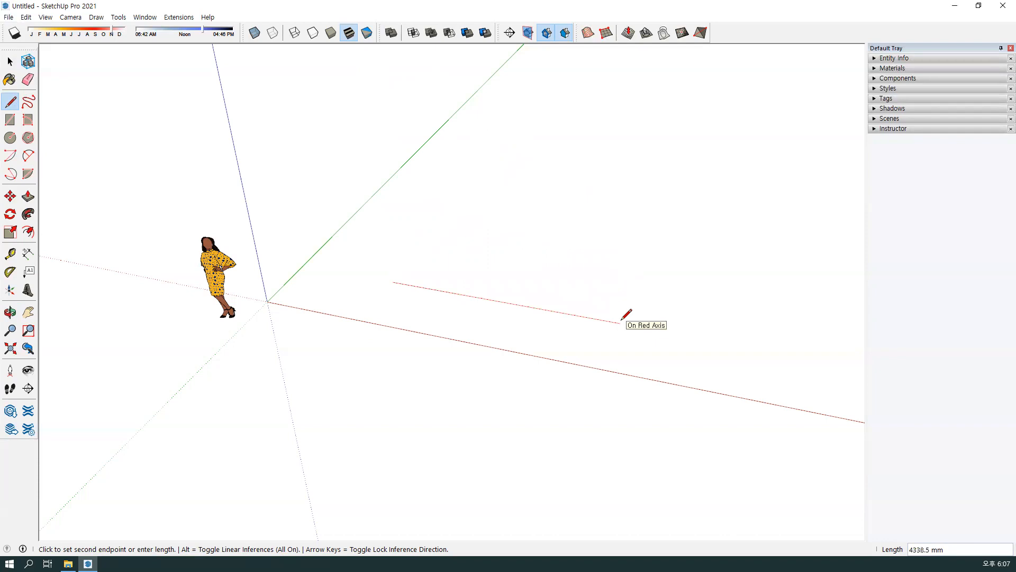
mouse_move(597, 322)
left_mouse_down()
mouse_move(593, 311)
mouse_move(612, 325)
left_mouse_up()
left_click_drag(394, 283, 781, 352)
left_click_drag(707, 394, 708, 396)
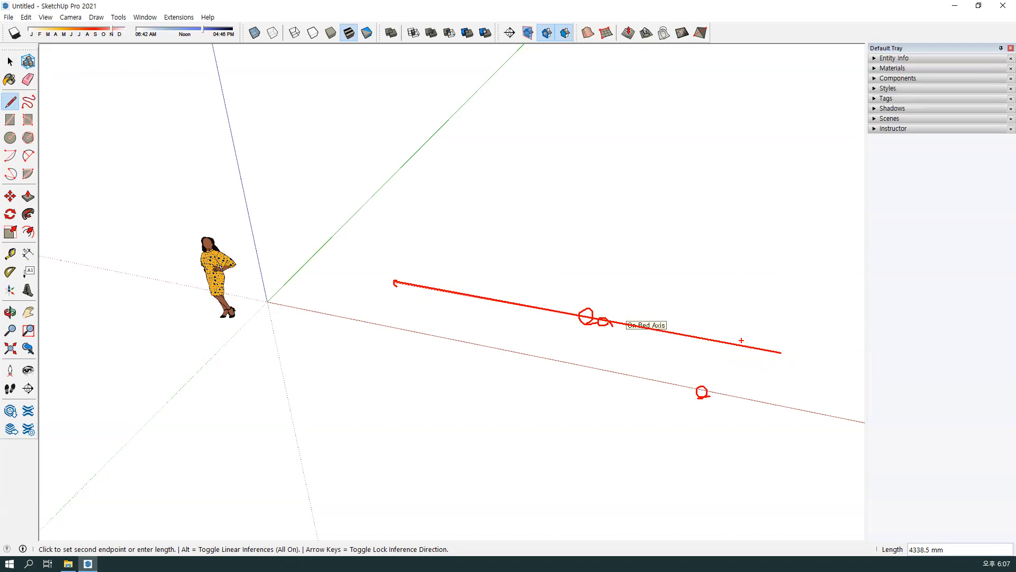
key("Escape")
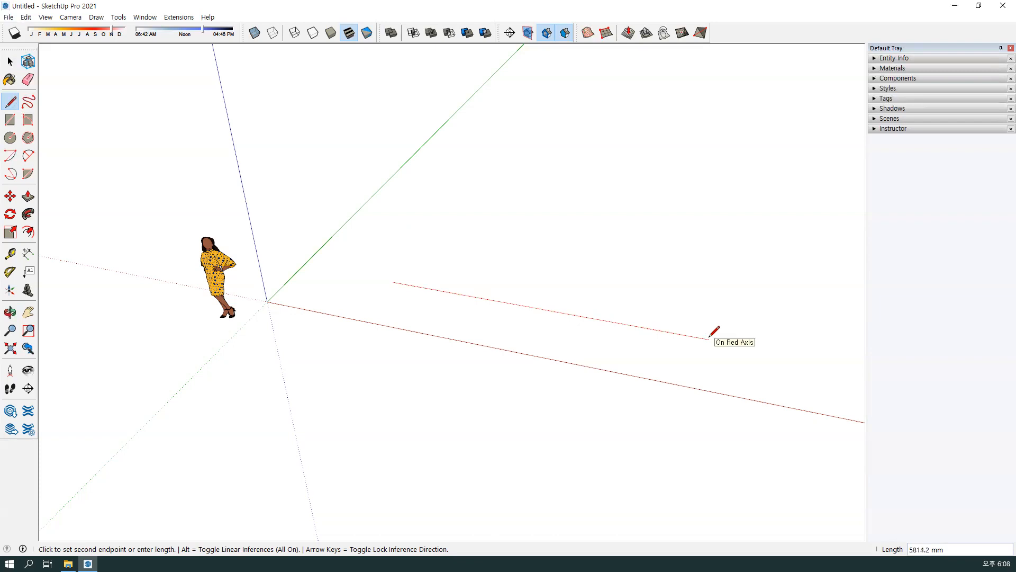
left_click(709, 338)
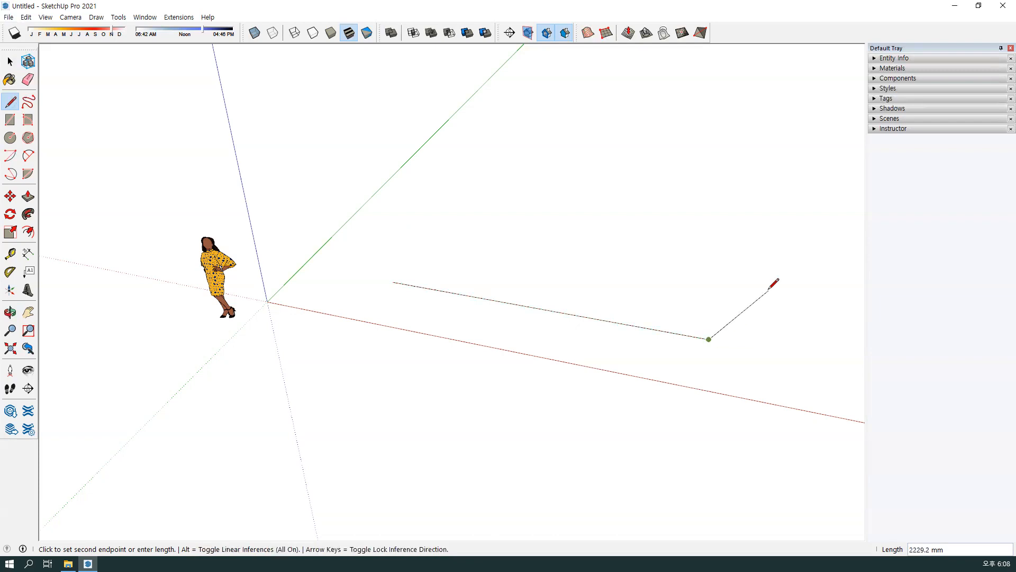
- Continue from the edge's endpoint with six connected edges alternately parallel to the green and red axes, forming an inward rectangular spiral
middle_click_drag(756, 291, 578, 303)
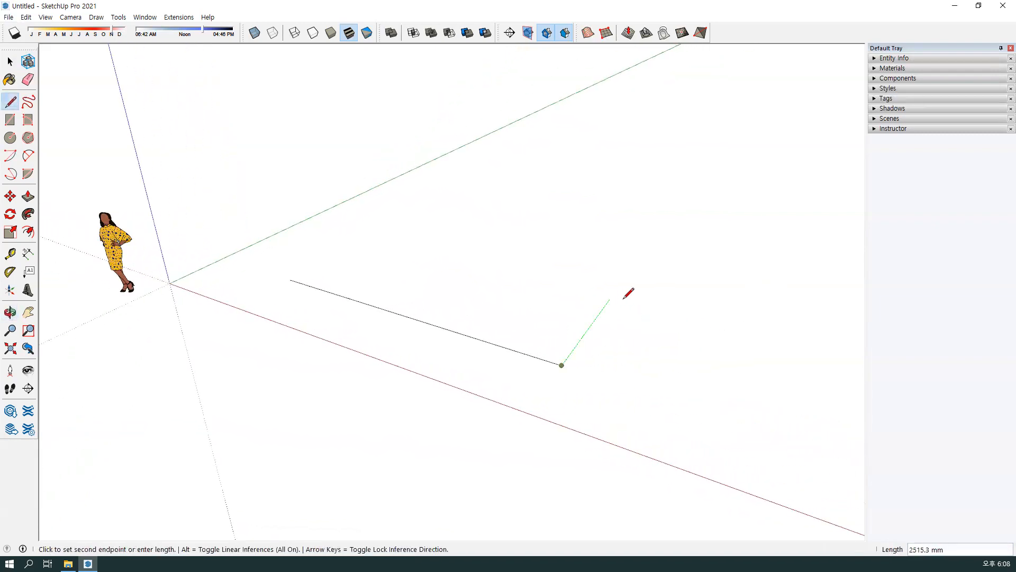
left_click(695, 180)
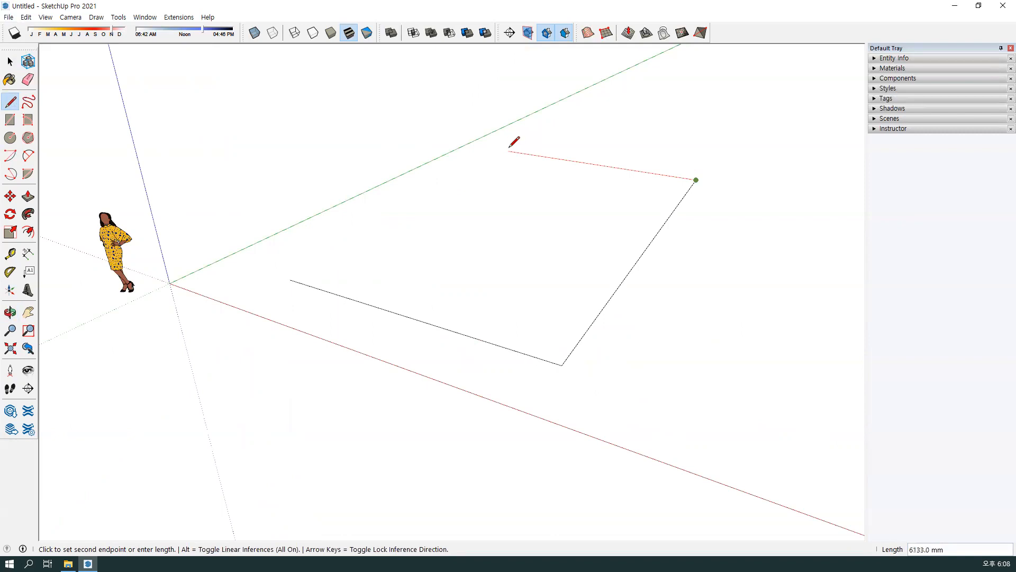
left_click(517, 153)
left_click(377, 230)
left_click(541, 271)
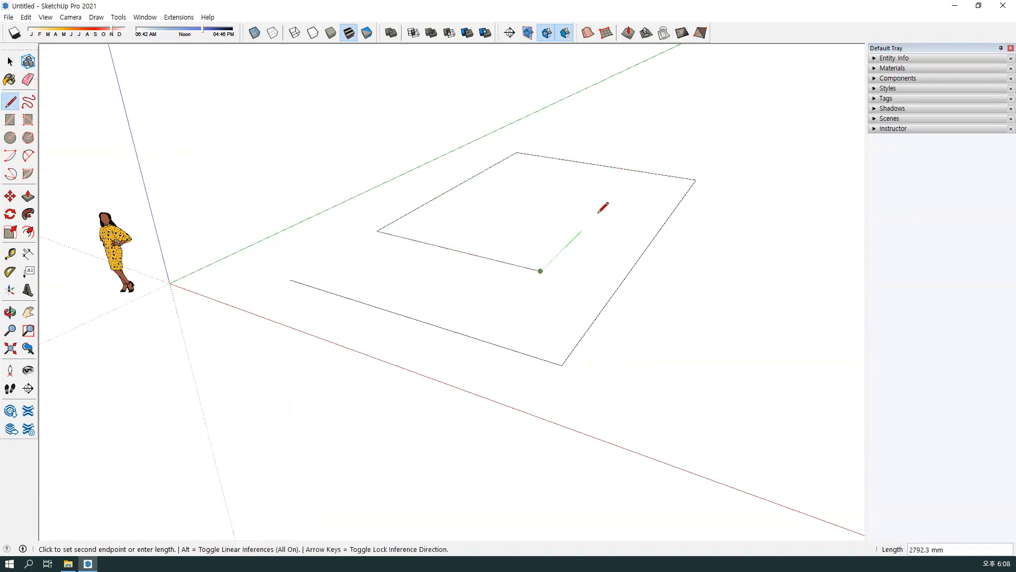
left_click(613, 200)
left_click(520, 183)
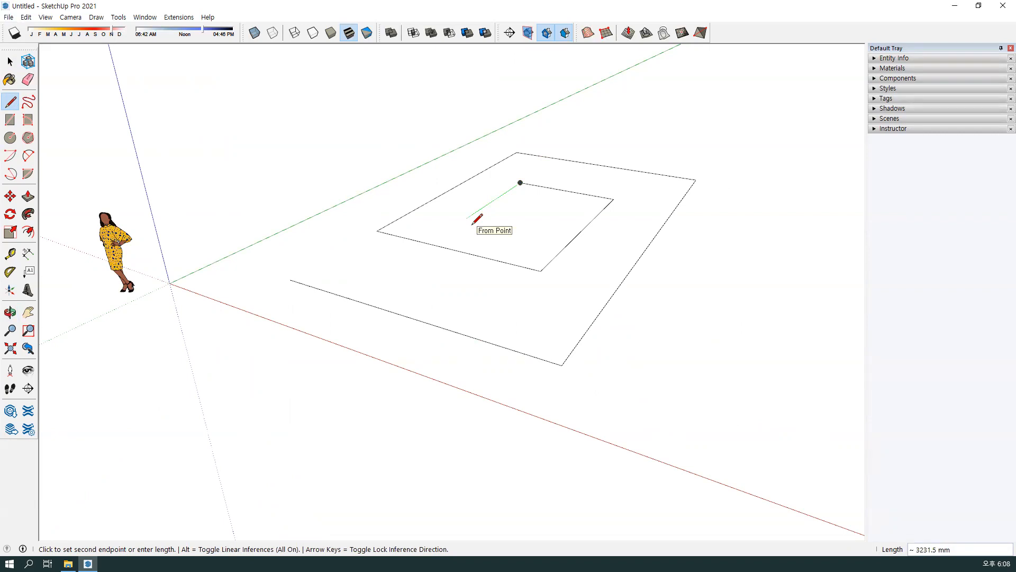
- Select all edges of the rectangular spiral and delete them
key("space")
middle_click_drag(471, 288, 506, 288)
left_click_drag(615, 321, 286, 142)
key("Delete")
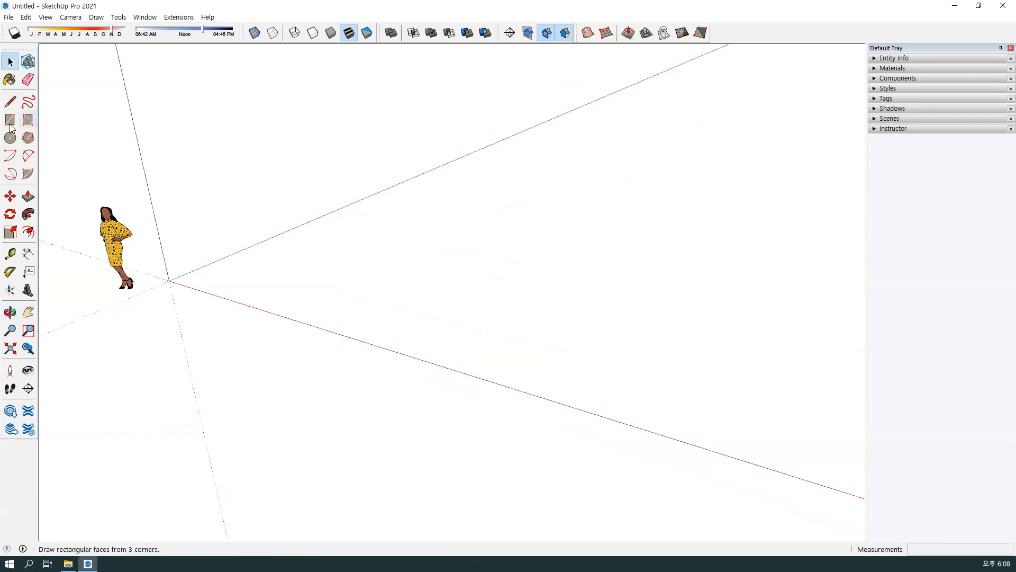
left_click(10, 102)
middle_click_drag(404, 282, 406, 300)
left_click(295, 284)
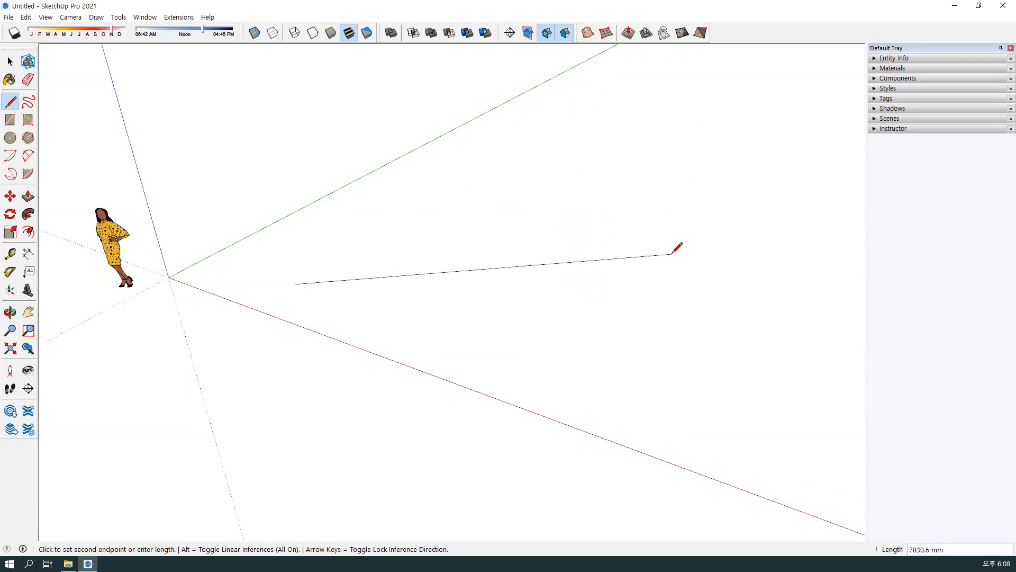
middle_click_drag(665, 291, 670, 287)
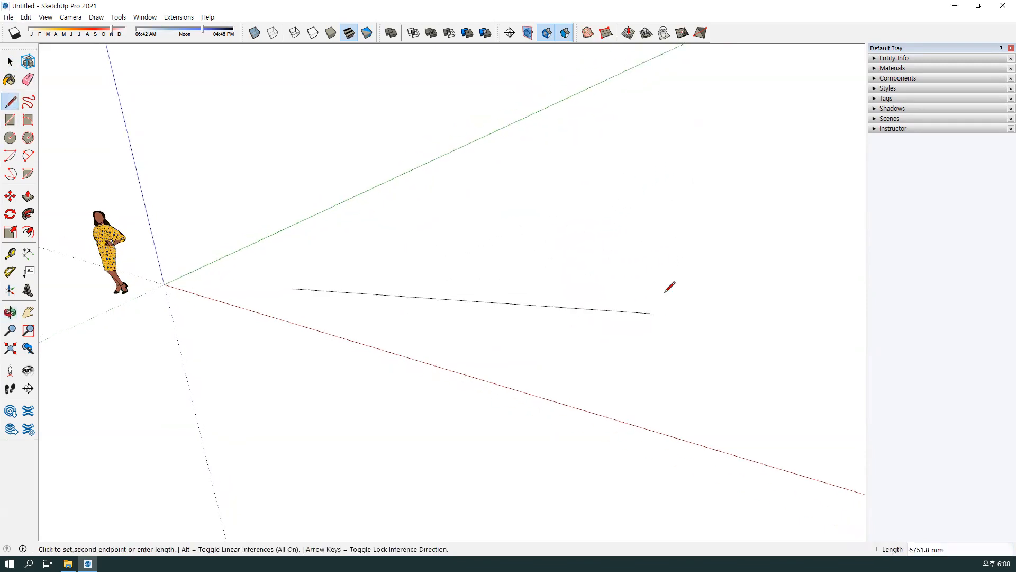
middle_click_drag(569, 294, 582, 311)
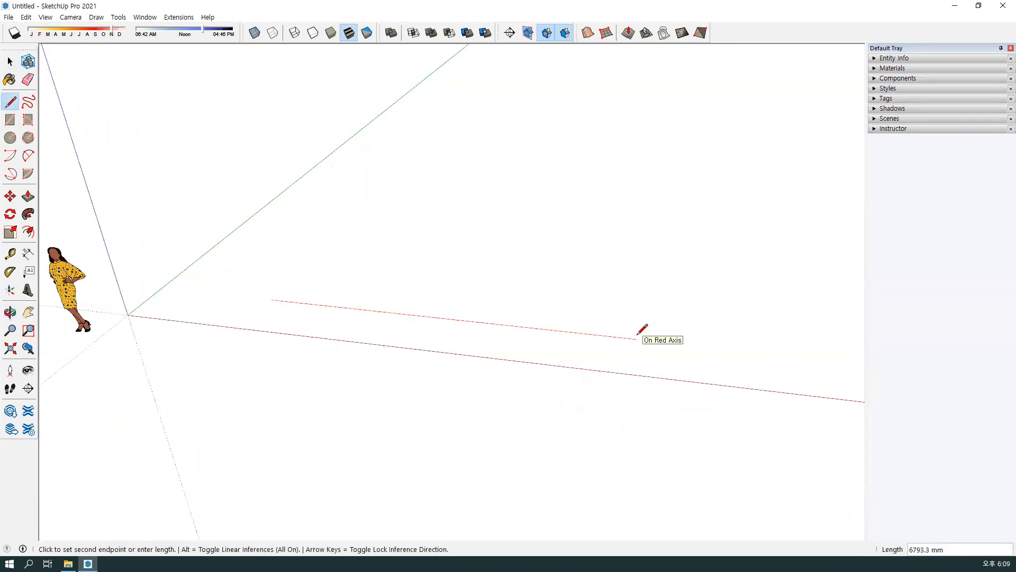
key("Escape")
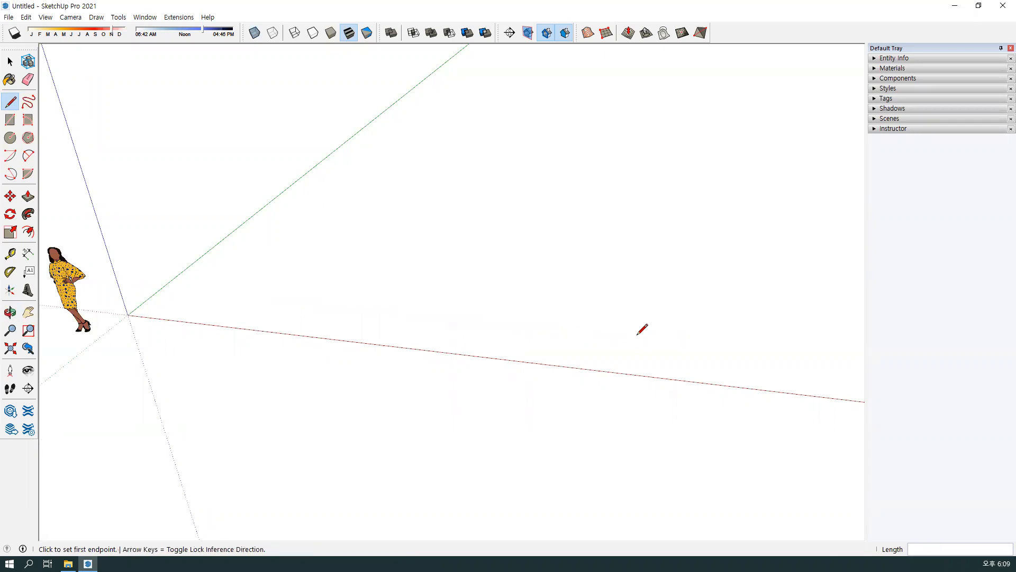
left_click(240, 296)
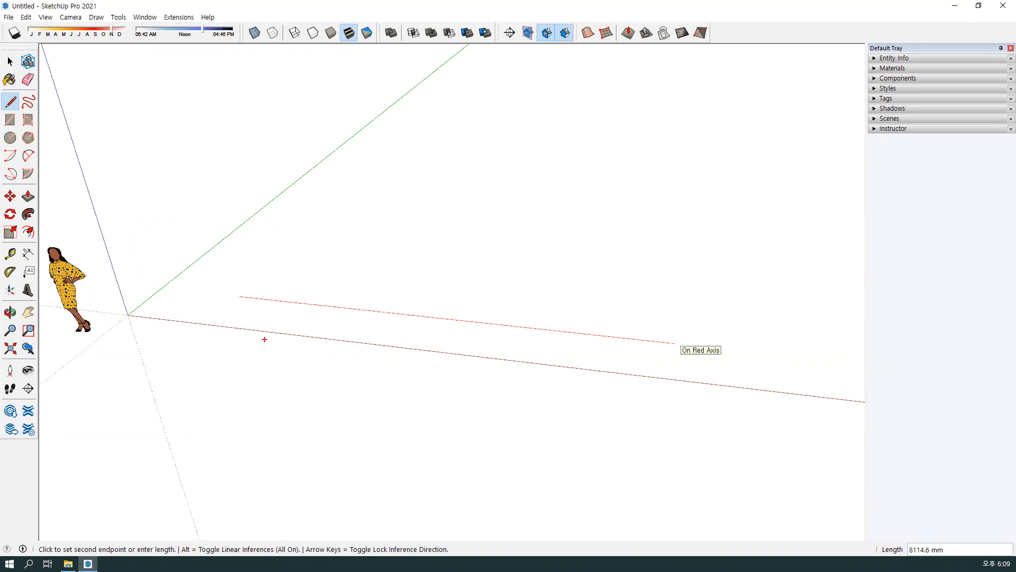
mouse_move(247, 297)
left_mouse_down()
mouse_move(243, 276)
mouse_move(244, 304)
mouse_move(618, 325)
mouse_move(659, 300)
left_mouse_up()
mouse_move(245, 304)
left_mouse_down()
mouse_move(499, 340)
mouse_move(680, 350)
left_mouse_up()
left_click_drag(657, 334, 646, 369)
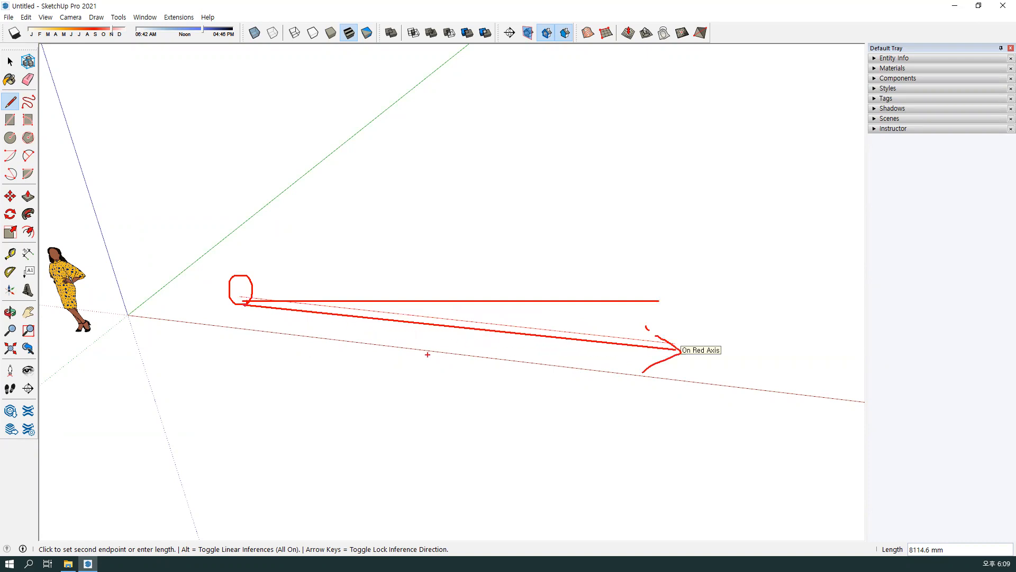
left_click_drag(419, 351, 421, 398)
mouse_move(451, 365)
left_mouse_down()
mouse_move(535, 388)
mouse_move(507, 363)
left_mouse_up()
left_click_drag(440, 396, 433, 411)
left_click_drag(398, 423, 594, 417)
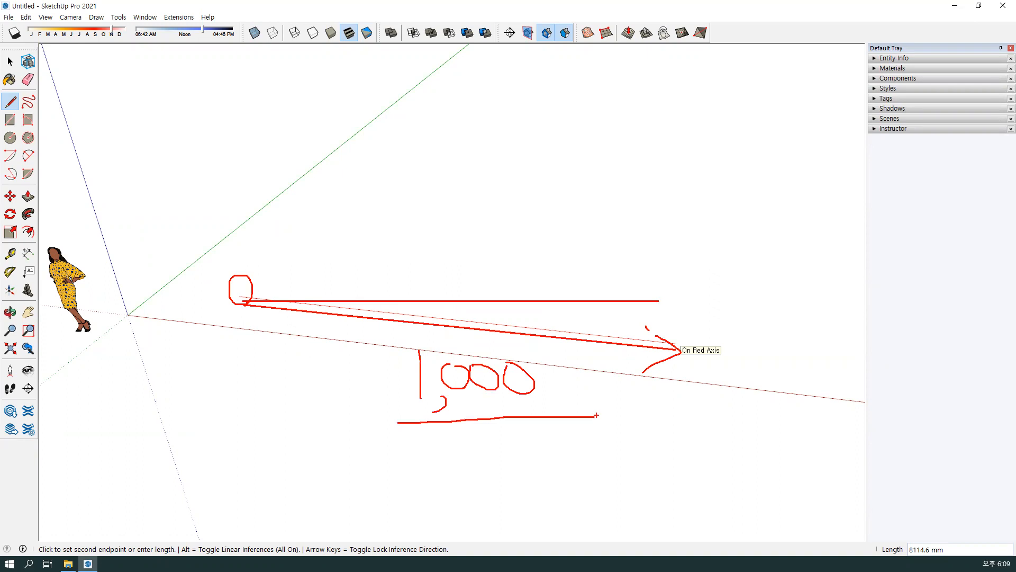
mouse_move(238, 301)
left_mouse_down()
mouse_move(261, 329)
mouse_move(662, 378)
left_mouse_up()
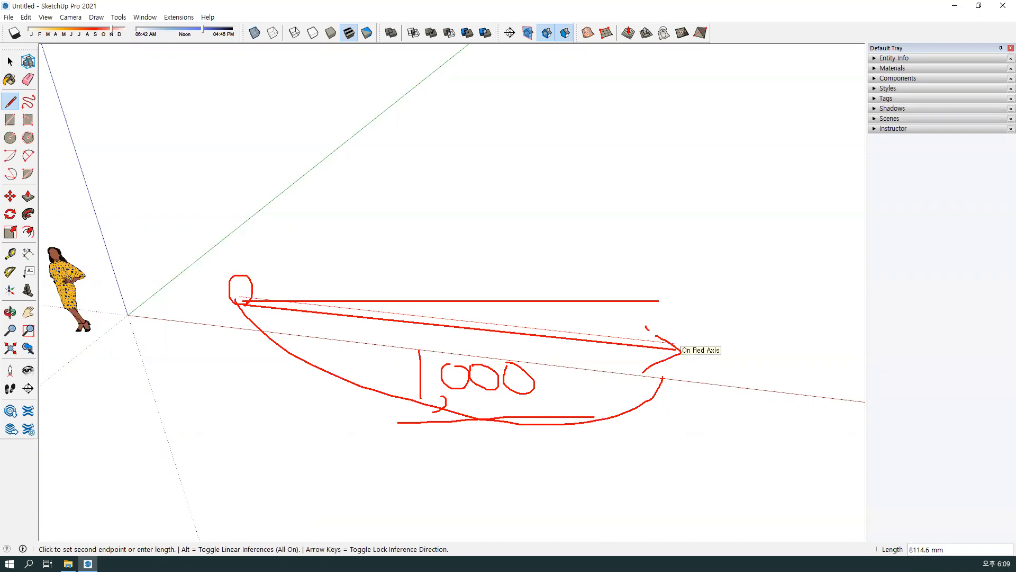
key("Escape")
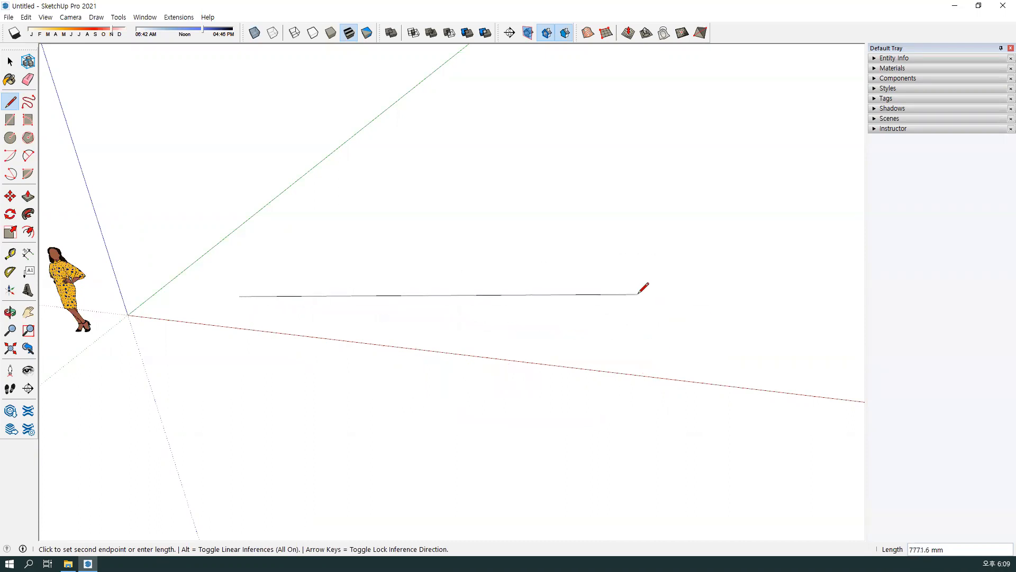
key("Escape")
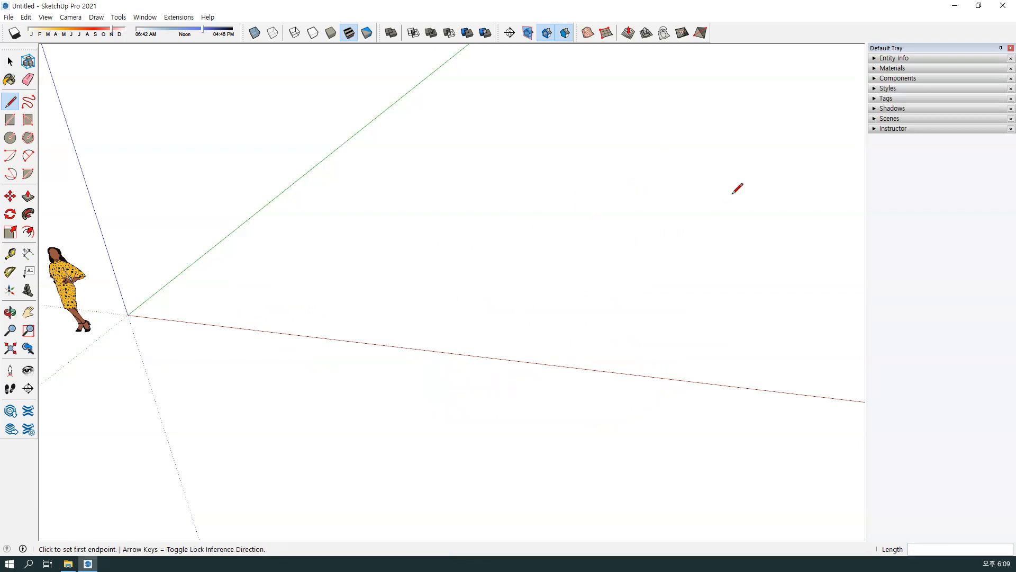
- Draw an edge exactly 1000 mm long parallel to the red axis, finish the Line command and return to the Select tool
left_click(265, 277)
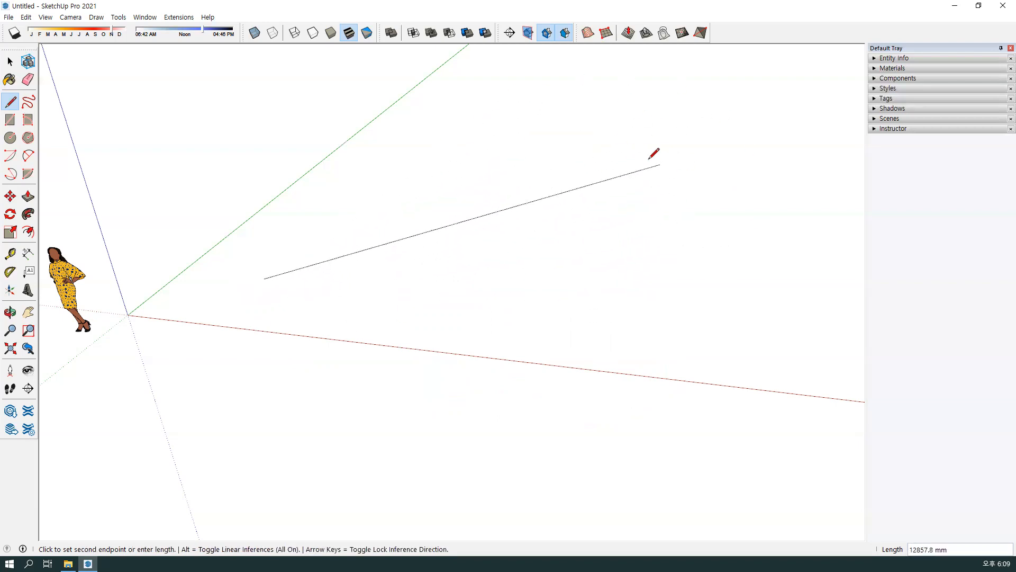
mouse_move(920, 519)
left_mouse_down()
mouse_move(886, 523)
mouse_move(972, 562)
mouse_move(857, 539)
mouse_move(952, 489)
mouse_move(873, 567)
mouse_move(866, 475)
mouse_move(869, 565)
left_mouse_up()
left_click_drag(951, 559, 966, 548)
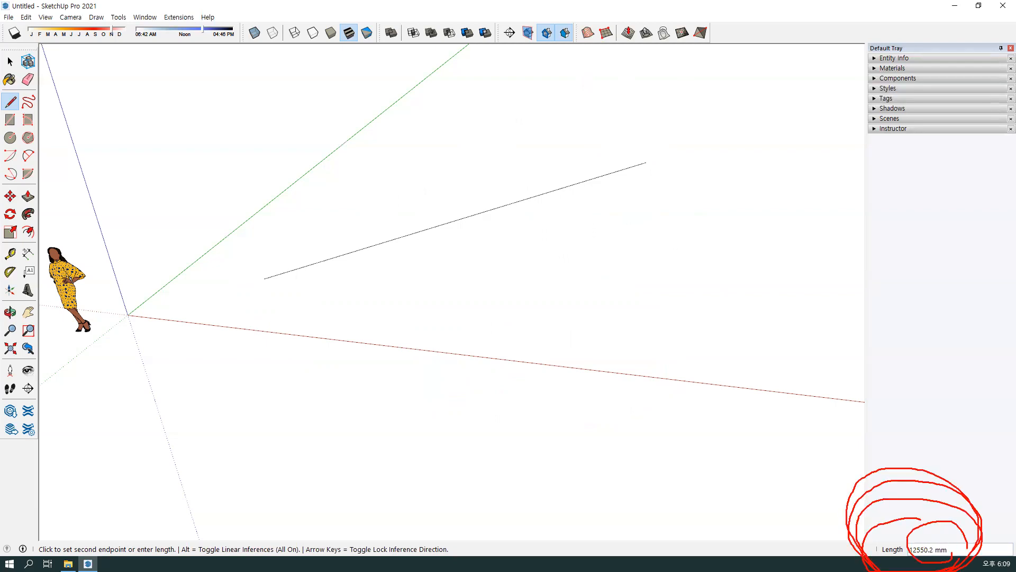
key("Escape")
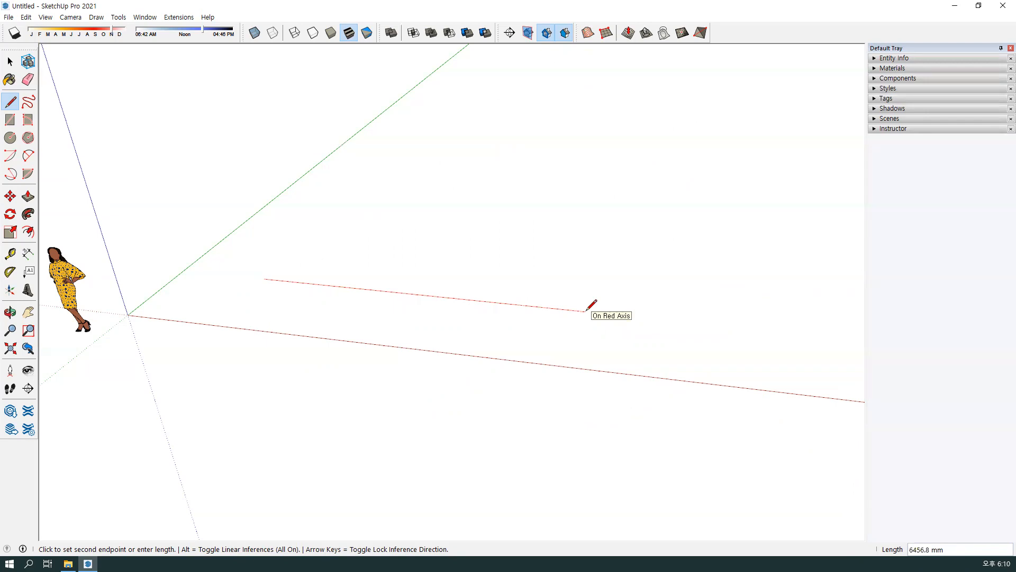
type("1000")
key("Return")
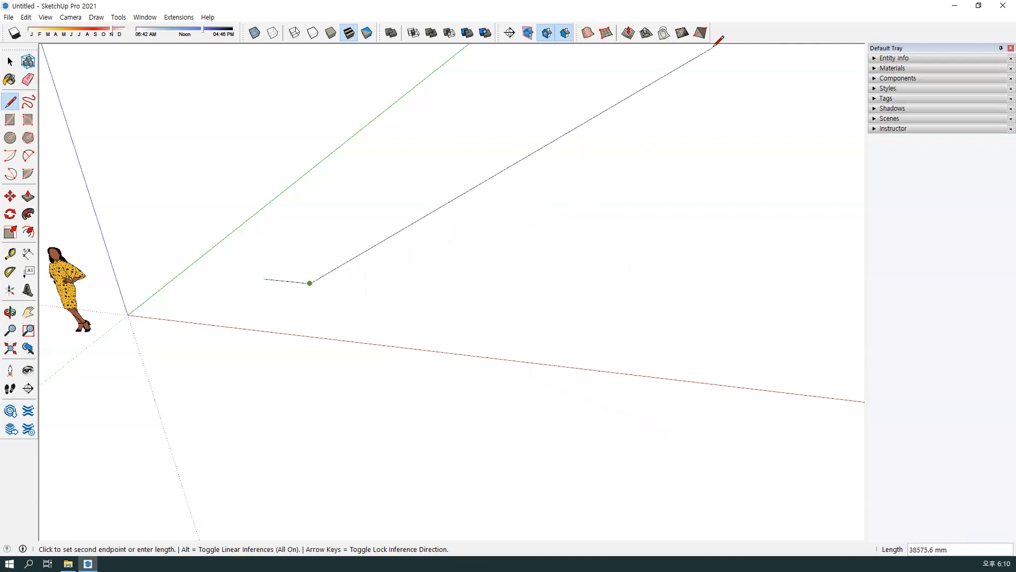
key("Escape")
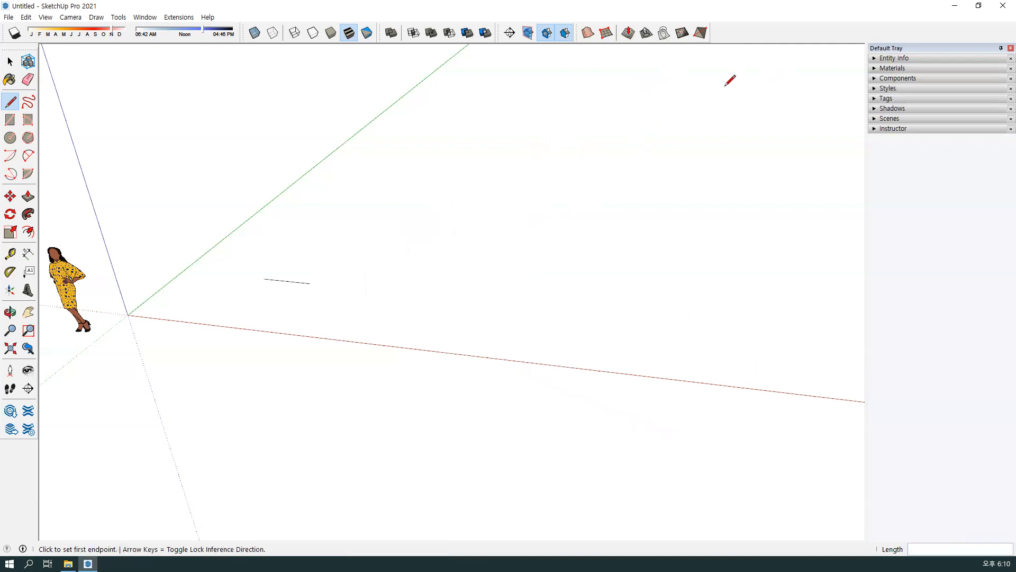
left_click(12, 58)
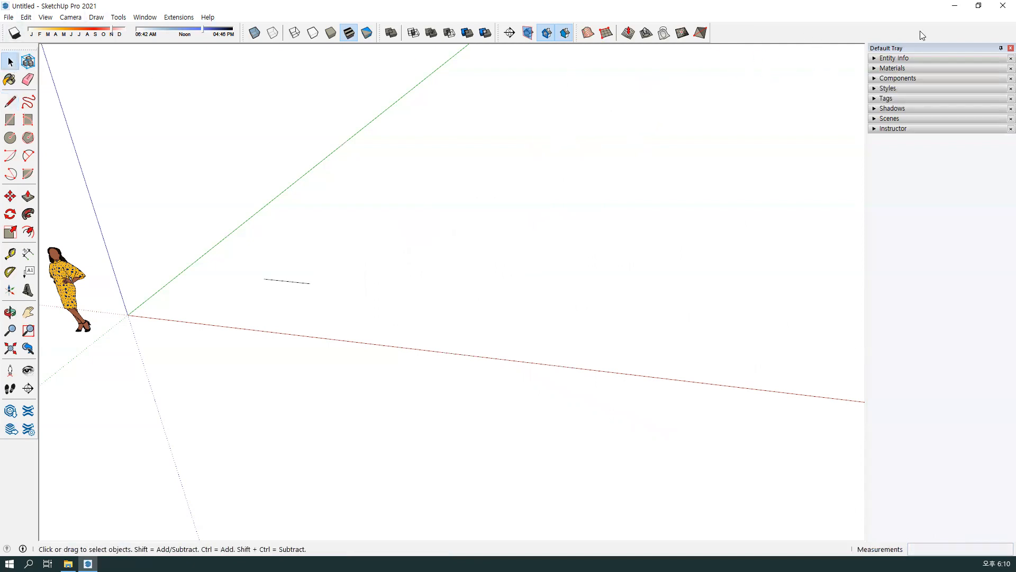
- Open the list of available toolbars and examine the Measurements entry
right_click(792, 32)
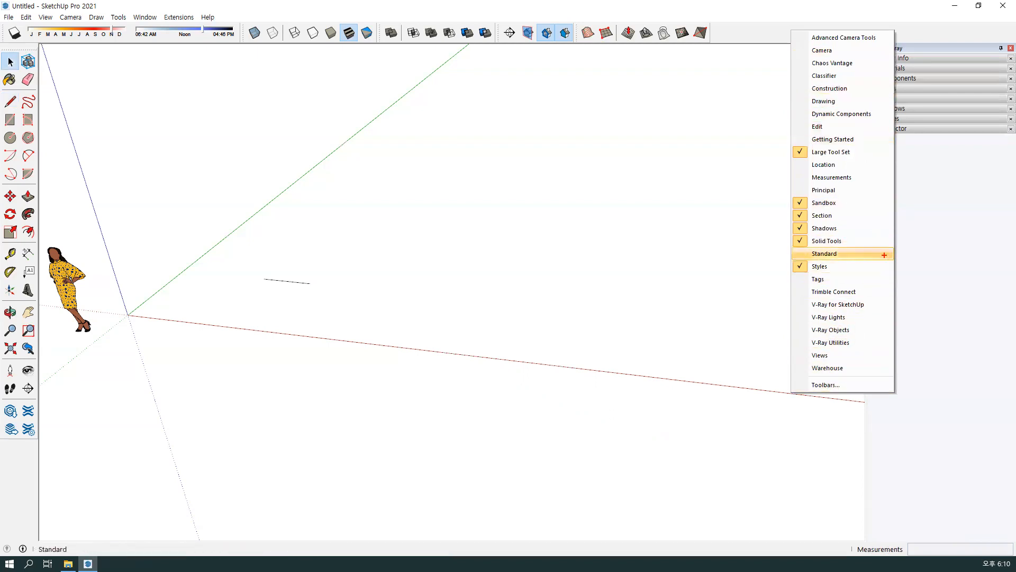
mouse_move(801, 168)
left_mouse_down()
mouse_move(815, 182)
mouse_move(864, 187)
left_mouse_up()
mouse_move(874, 173)
left_mouse_down()
mouse_move(880, 183)
mouse_move(889, 168)
left_mouse_up()
left_click_drag(798, 170, 801, 179)
mouse_move(915, 549)
left_mouse_down()
mouse_move(714, 268)
mouse_move(732, 284)
left_mouse_up()
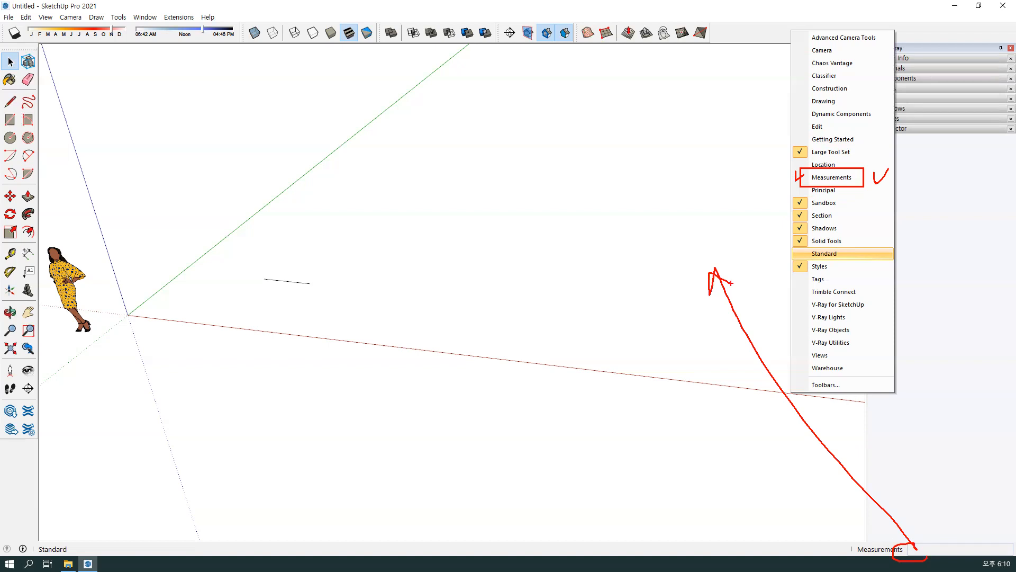
- Show the Measurements toolbar and dock it at the end of the upper toolbar row
key("Escape")
right_click(800, 34)
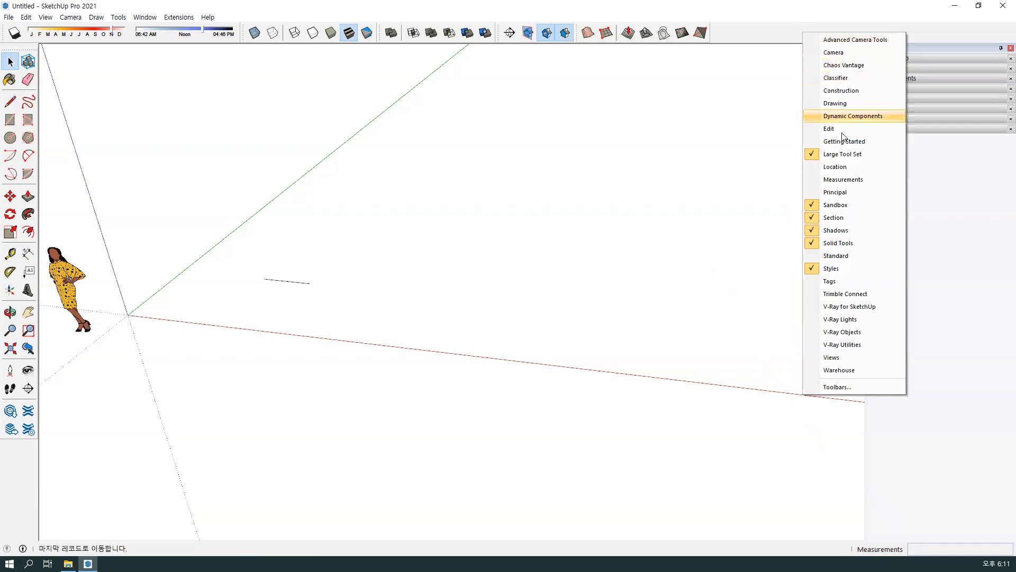
left_click(843, 180)
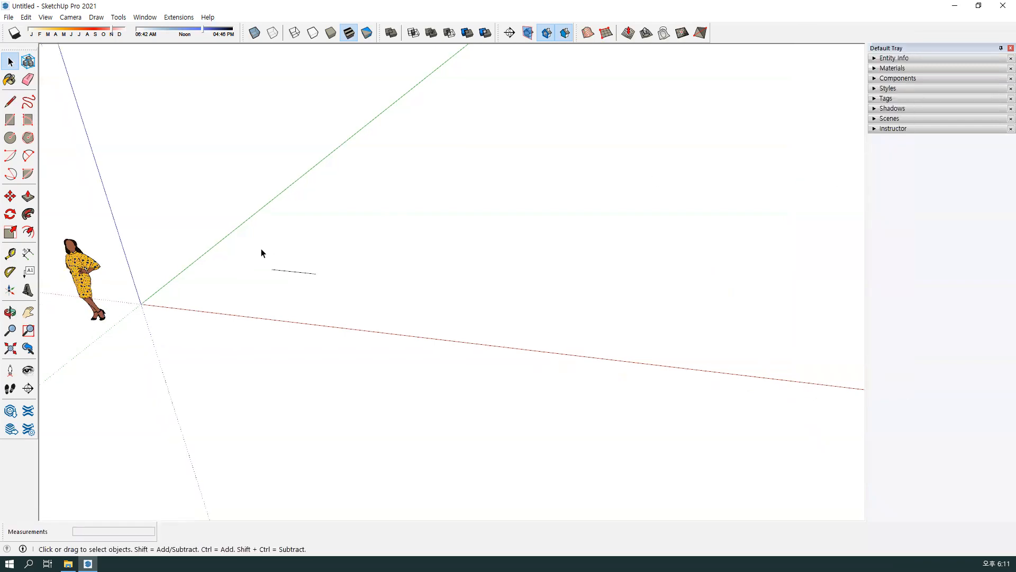
left_click_drag(10, 526, 645, 110)
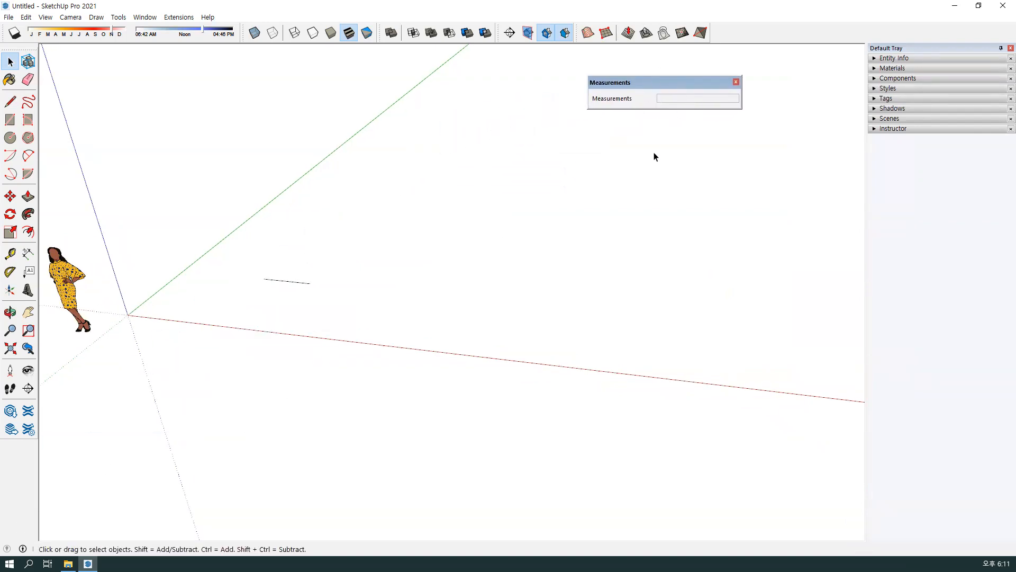
mouse_move(657, 83)
left_mouse_down()
mouse_move(738, 84)
mouse_move(677, 87)
left_mouse_up()
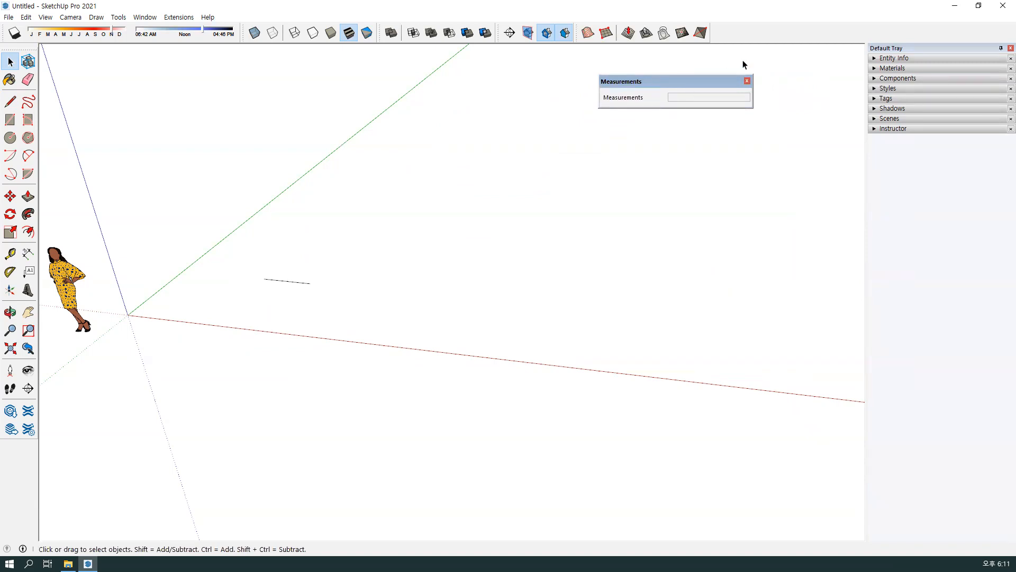
left_click_drag(700, 81, 803, 26)
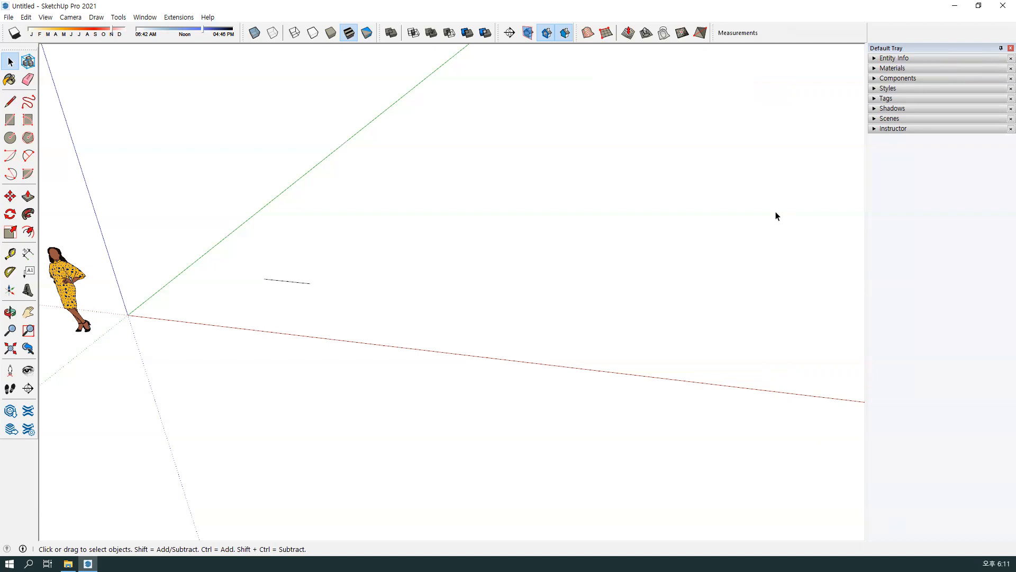
- Delete the short existing line near the origin
left_click_drag(221, 243, 438, 409)
key("Delete")
- Draw a 5000 mm line parallel to the red axis, starting near the origin
left_click(10, 101)
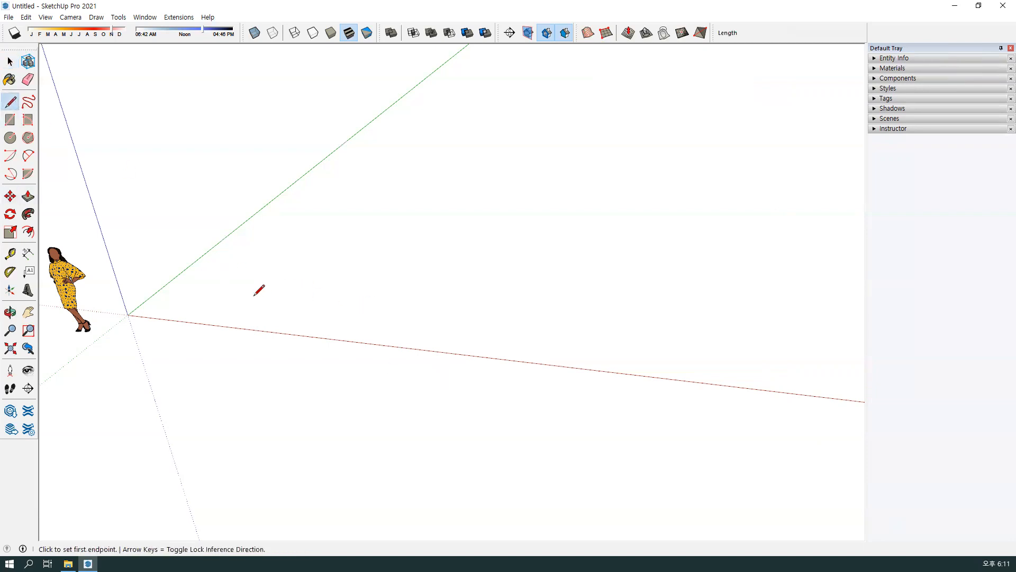
left_click(10, 348)
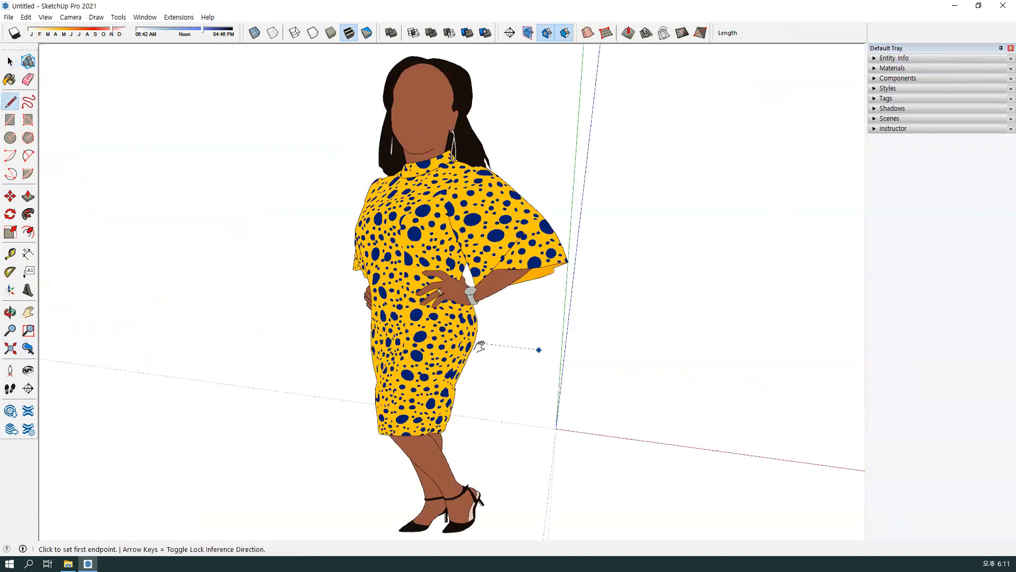
mouse_move(479, 347)
middle_mouse_down()
mouse_move(329, 283)
mouse_move(295, 338)
middle_mouse_up()
left_click(353, 323)
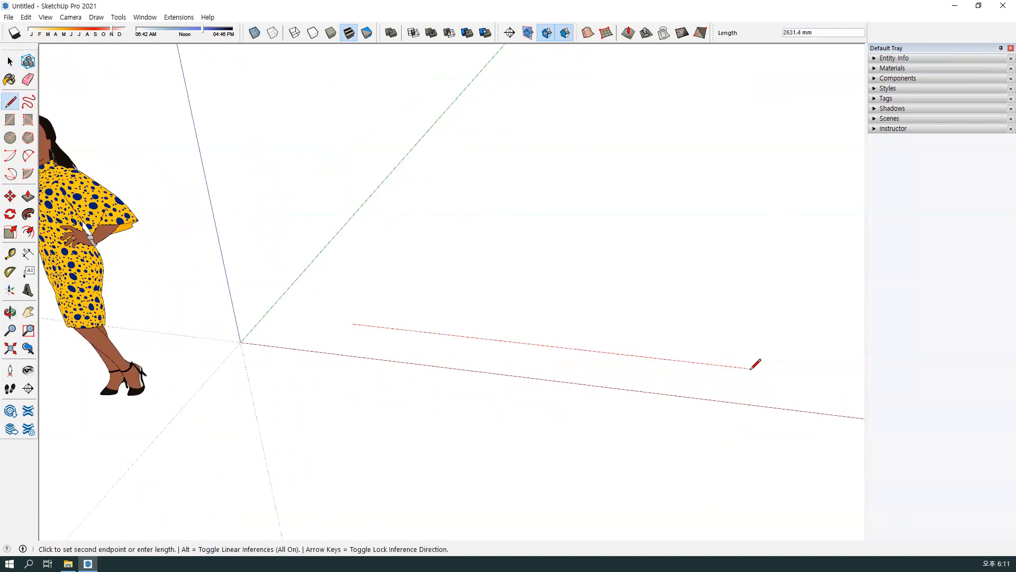
type("5000")
key("Return")
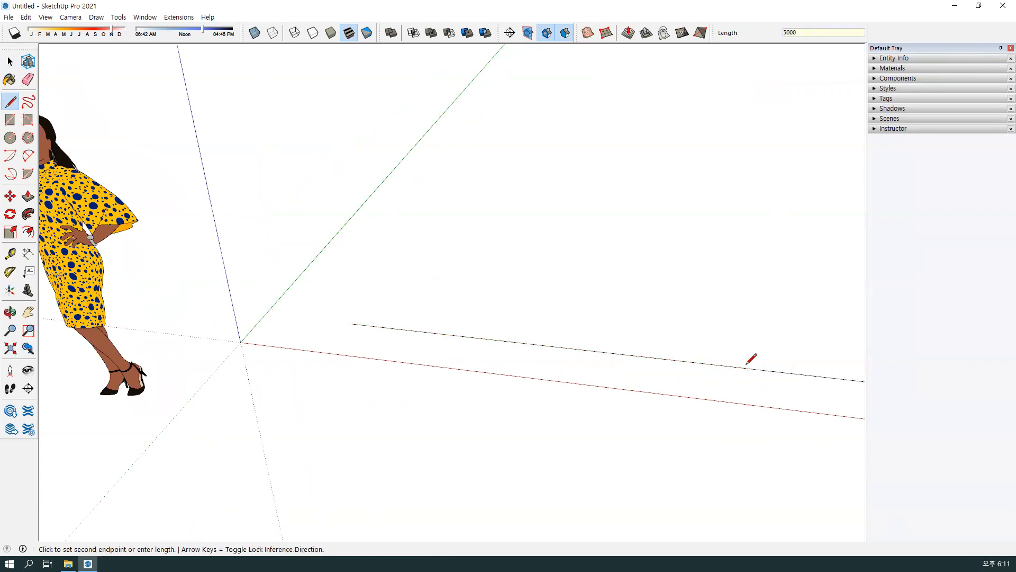
- Continue from the line's far end with a 3000 mm segment angled back toward the green axis
scroll(751, 272, "down", 2)
mouse_move(751, 272)
middle_mouse_down()
mouse_move(526, 303)
mouse_move(617, 382)
mouse_move(635, 366)
middle_mouse_up()
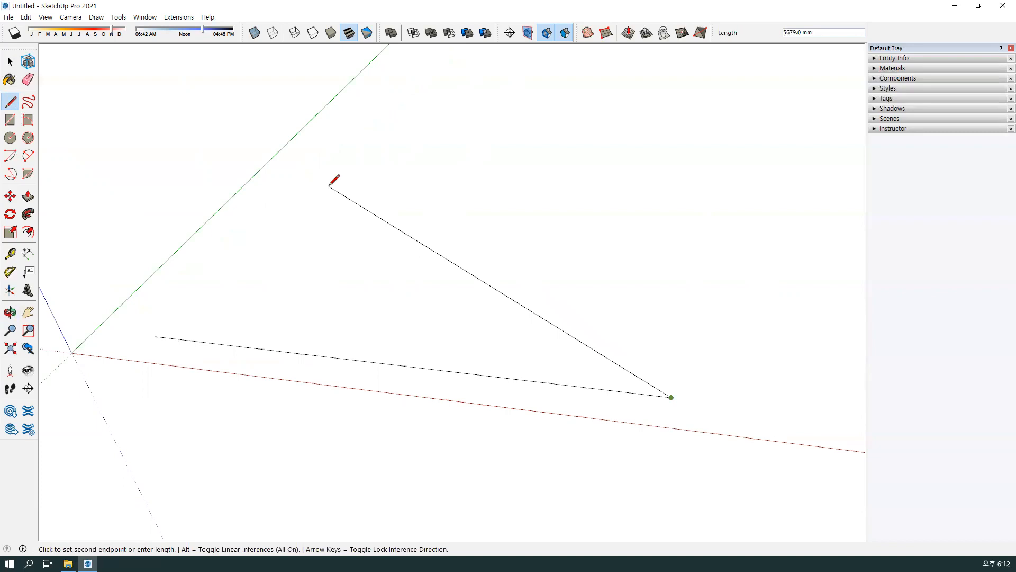
type("3000")
key("Return")
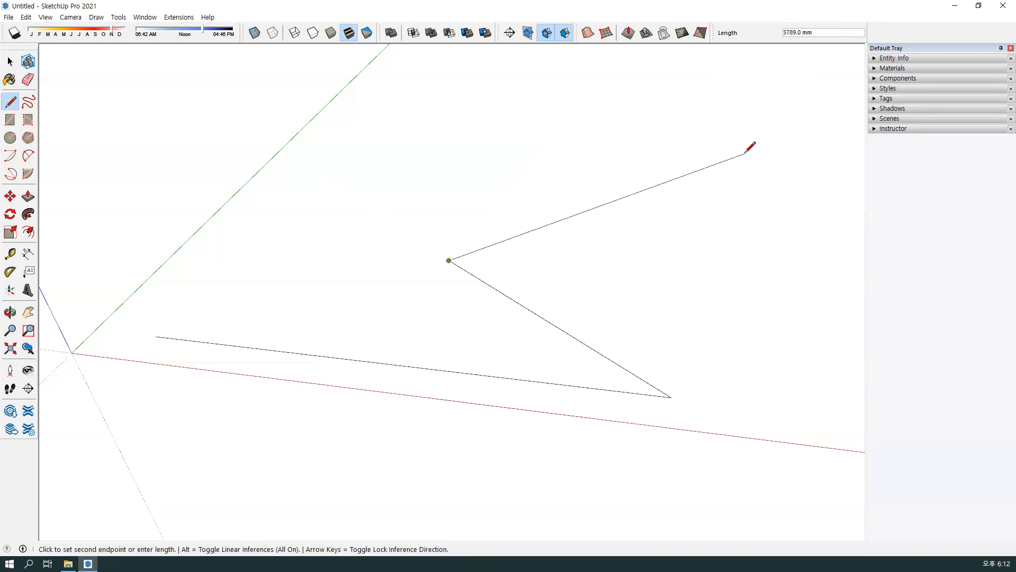
- End the line chain and delete both connected line segments
key("Escape")
key("space")
left_click_drag(639, 312, 482, 422)
key("Delete")
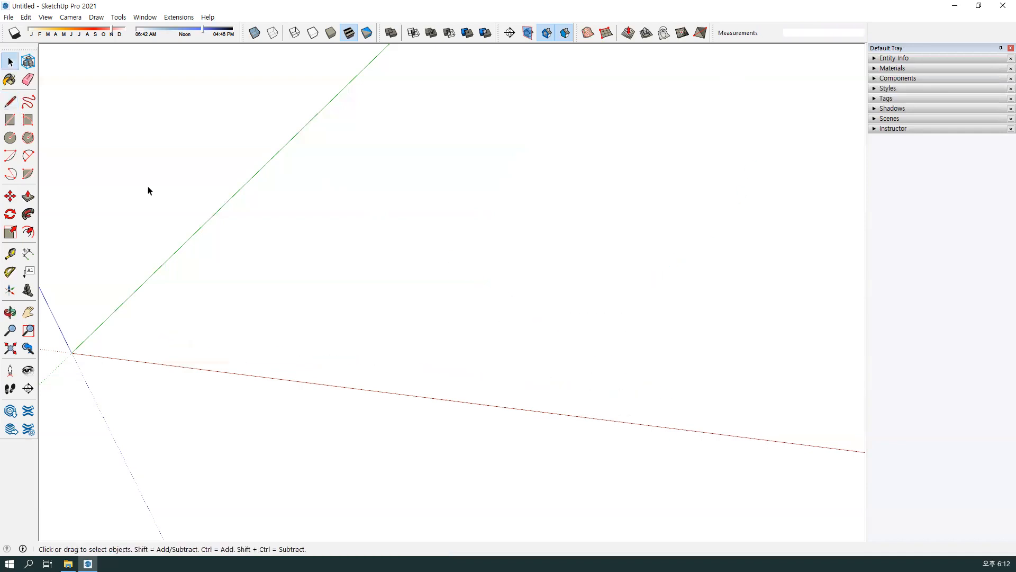
- Draw an irregular looping outline with the Freehand tool on the ground between the red and green axes
left_click(29, 104)
scroll(603, 287, "down", 1)
mouse_move(602, 287)
middle_mouse_down()
mouse_move(585, 214)
mouse_move(608, 208)
mouse_move(588, 277)
mouse_move(564, 197)
mouse_move(524, 212)
mouse_move(620, 206)
mouse_move(631, 261)
mouse_move(569, 288)
mouse_move(581, 271)
middle_mouse_up()
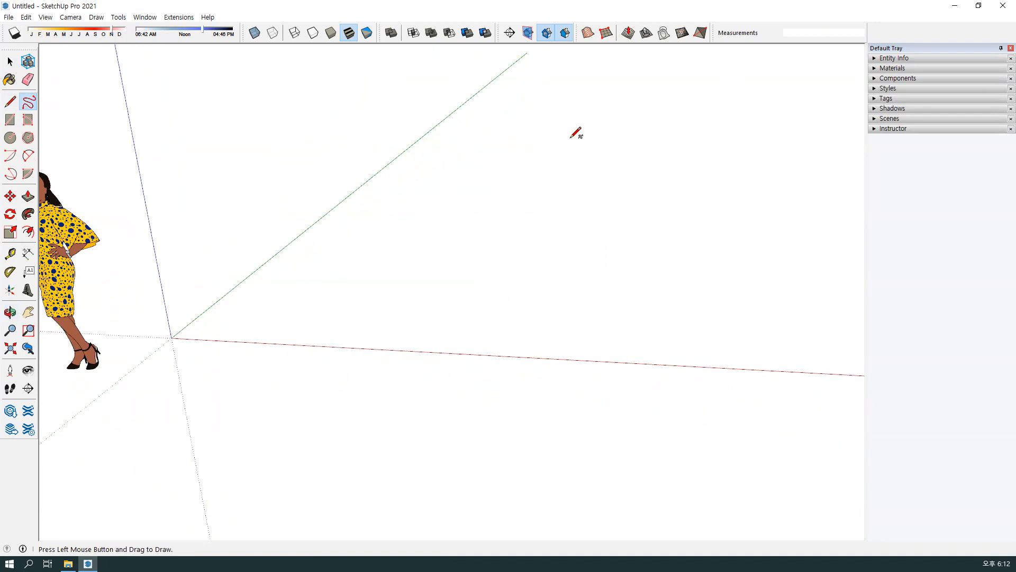
mouse_move(569, 139)
left_mouse_down()
mouse_move(479, 220)
mouse_move(586, 303)
mouse_move(656, 158)
mouse_move(541, 90)
mouse_move(528, 132)
mouse_move(571, 140)
left_mouse_up()
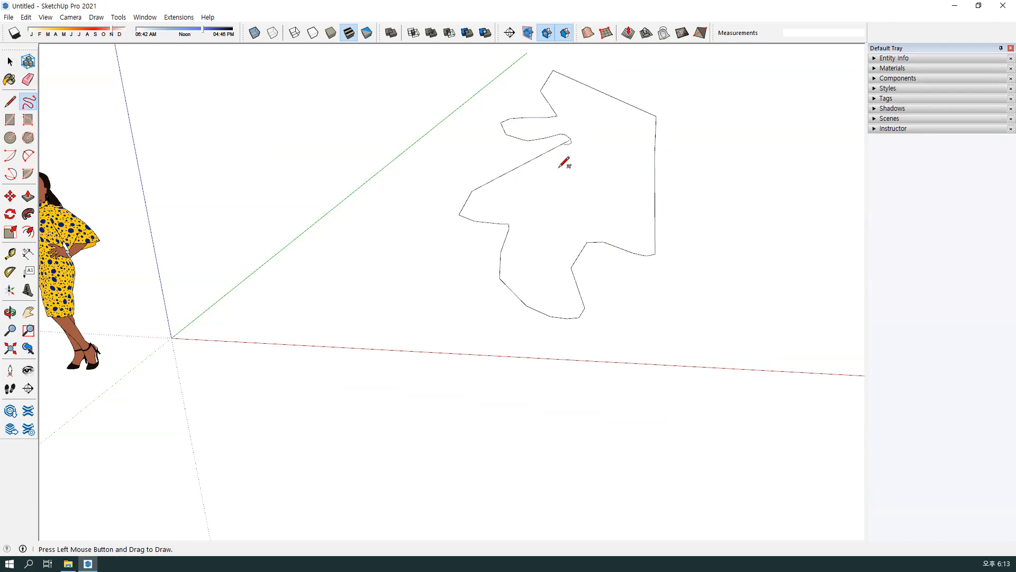
- Select the freehand curve and examine up close and from different angles how its outline is built from segments
key("space")
left_click_drag(690, 213, 424, 99)
mouse_move(424, 99)
middle_mouse_down()
mouse_move(504, 192)
mouse_move(551, 227)
middle_mouse_up()
left_click(649, 184)
left_click(651, 201)
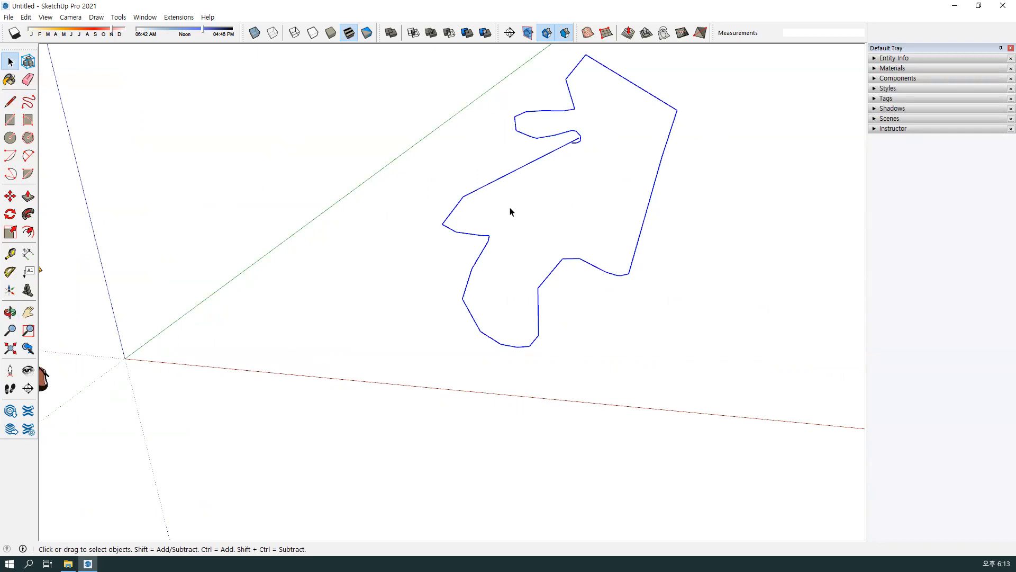
scroll(462, 261, "up", 3)
middle_click_drag(459, 239, 402, 368)
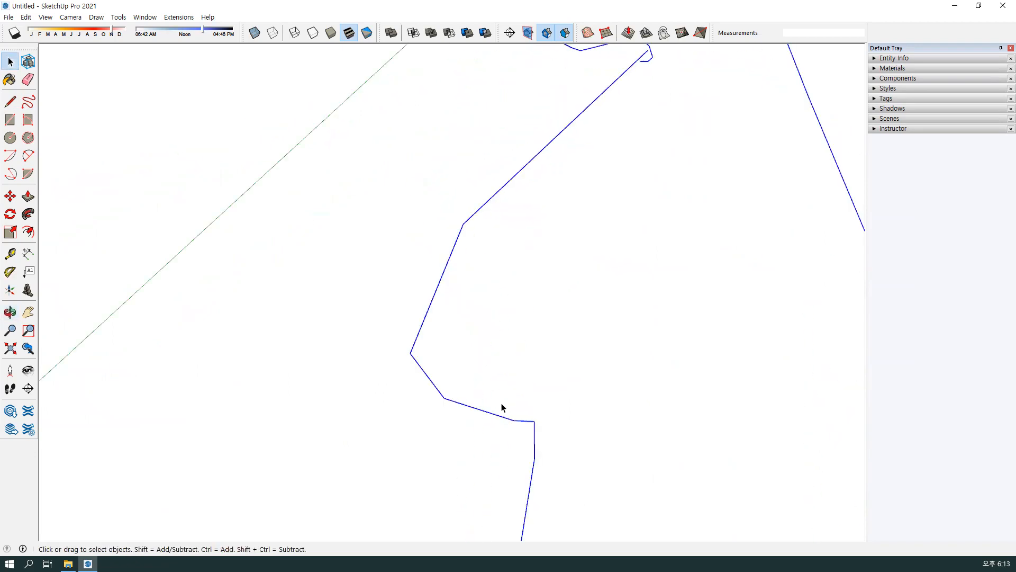
scroll(551, 426, "down", 3)
middle_click_drag(564, 424, 680, 323)
- Delete the whole freehand curve
left_click(653, 295)
left_click(653, 282)
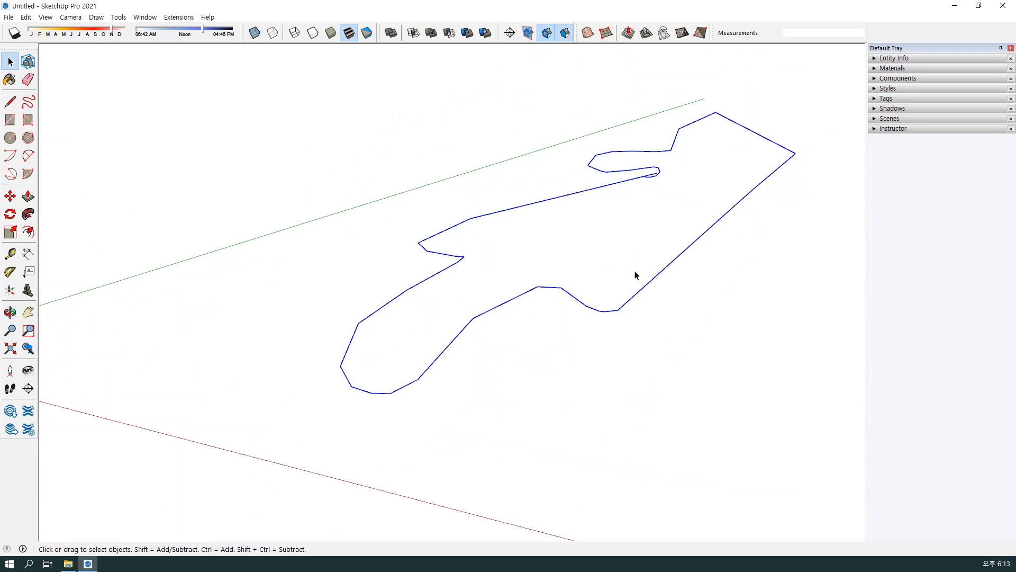
key("Delete")
middle_click_drag(638, 283, 652, 298)
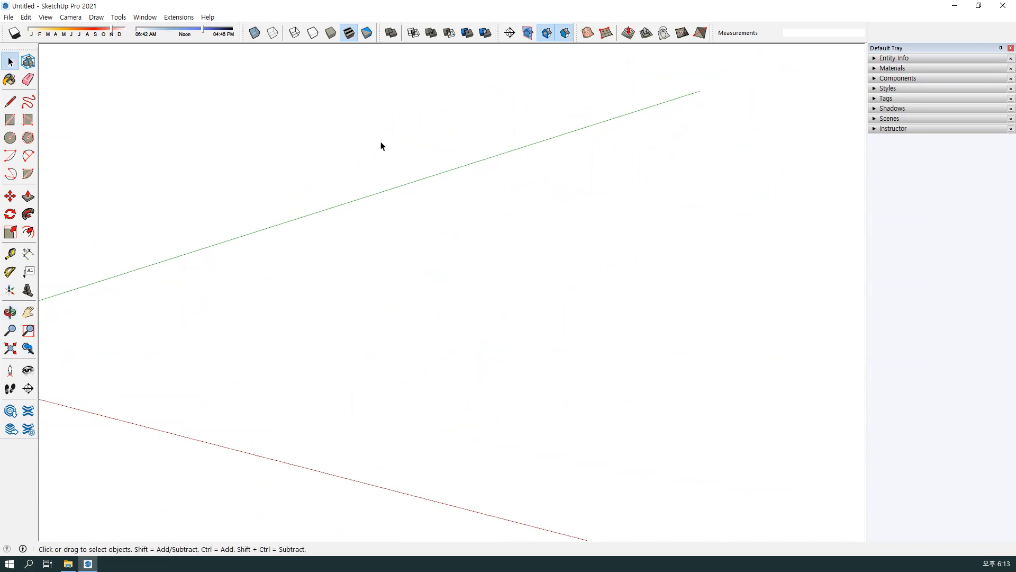
- Draw a rectangle of about 2683 × 1834 mm on the ground between the red and green axes
left_click(9, 120)
scroll(399, 388, "down", 2)
middle_click_drag(399, 388, 551, 381)
left_click(246, 369)
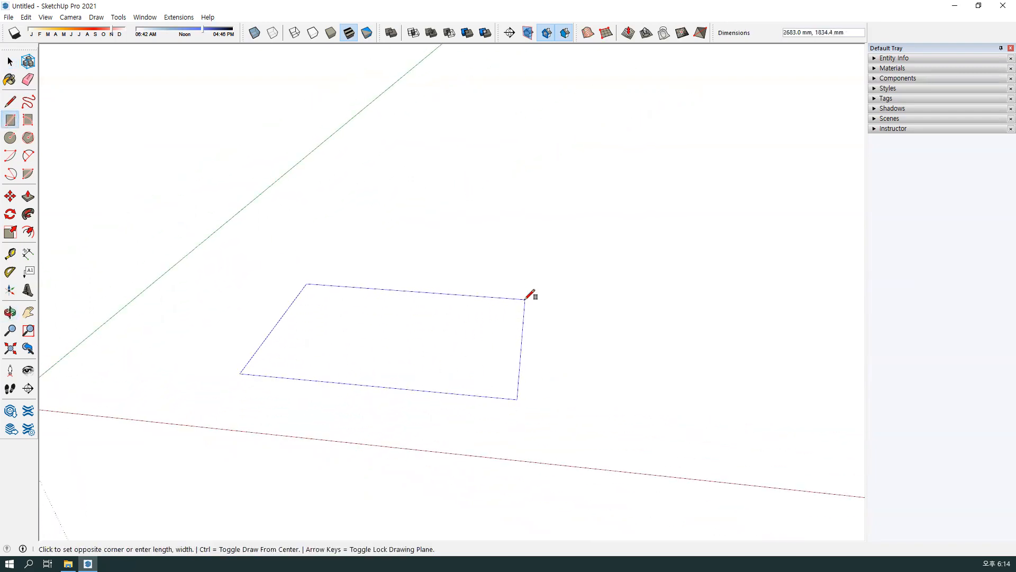
left_click(525, 299)
middle_click_drag(528, 295, 484, 391)
mouse_move(560, 297)
middle_mouse_down()
mouse_move(547, 304)
mouse_move(573, 284)
middle_mouse_up()
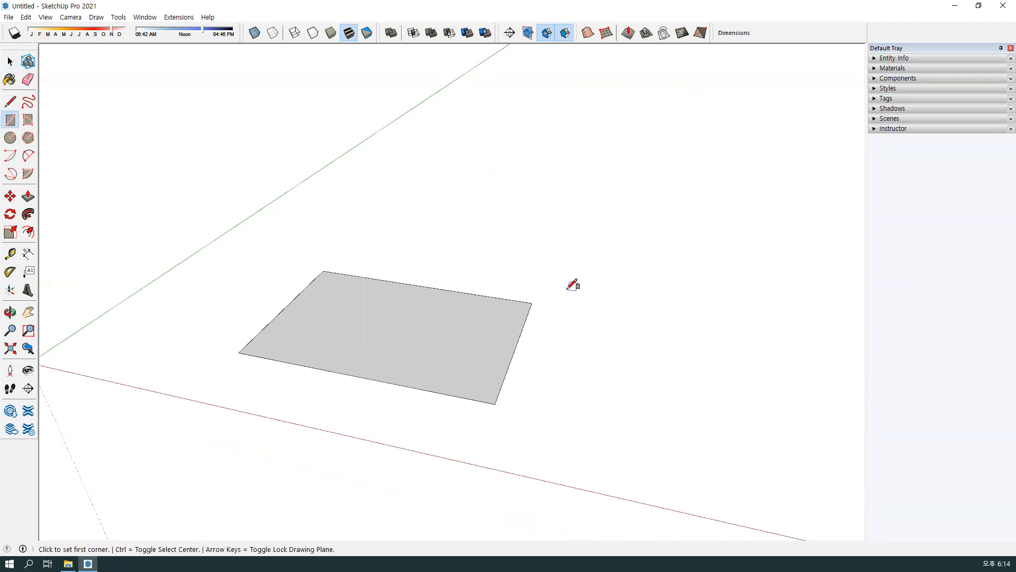
- Delete the rectangle together with its edges
key("space")
left_click_drag(225, 241, 703, 495)
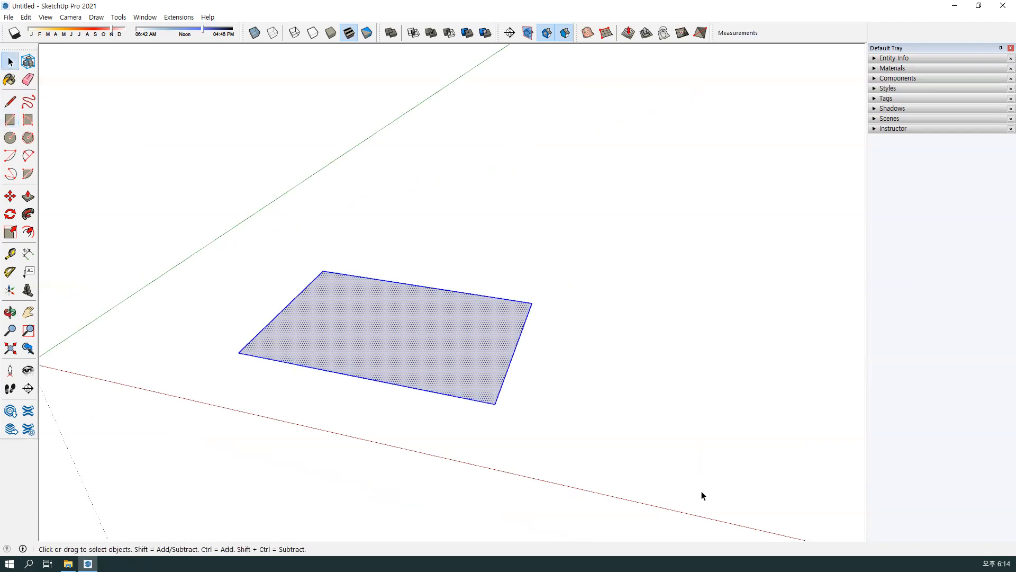
key("Delete")
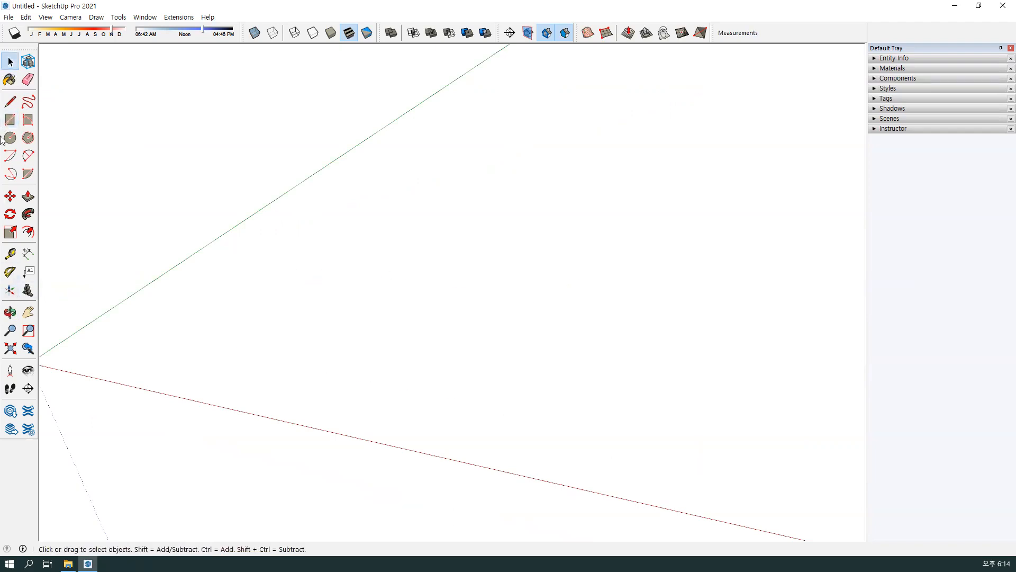
left_click(10, 120)
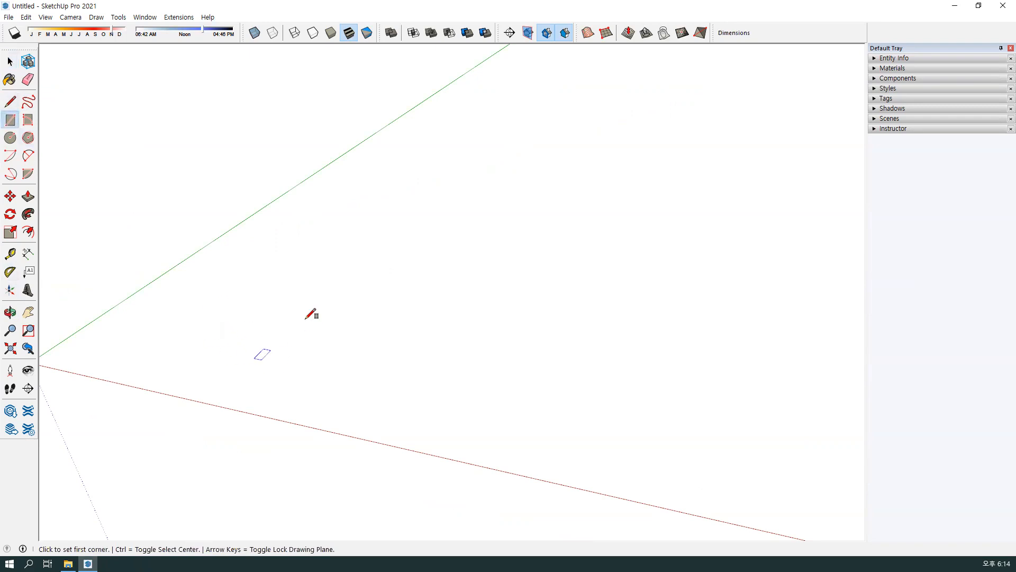
left_click(264, 328)
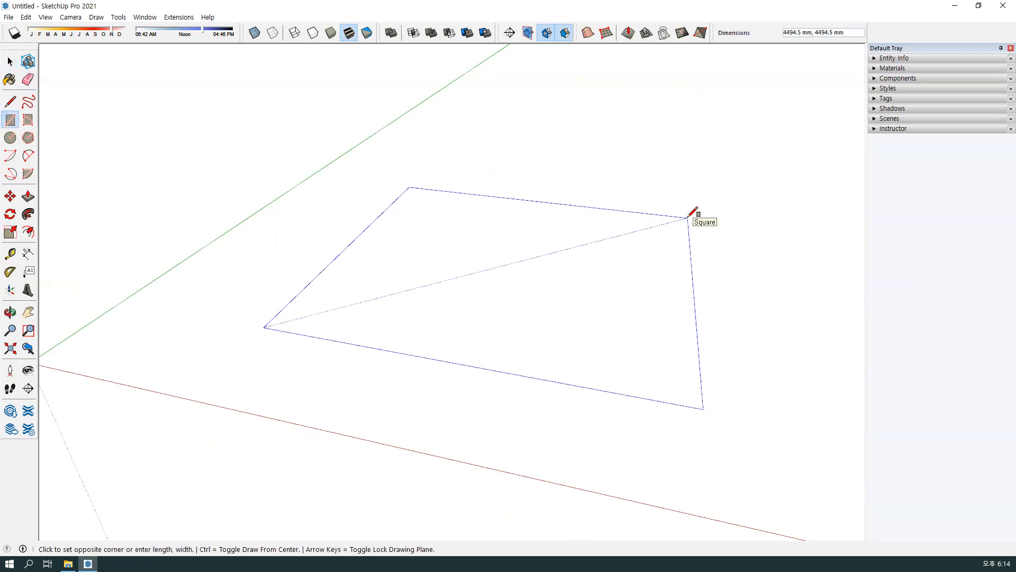
key("Escape")
- Draw a ground rectangle of about 3524 × 5536 mm by setting two diagonally opposite corners
left_click(214, 349)
left_click(542, 256)
mouse_move(221, 357)
left_mouse_down()
mouse_move(212, 351)
mouse_move(530, 253)
left_mouse_up()
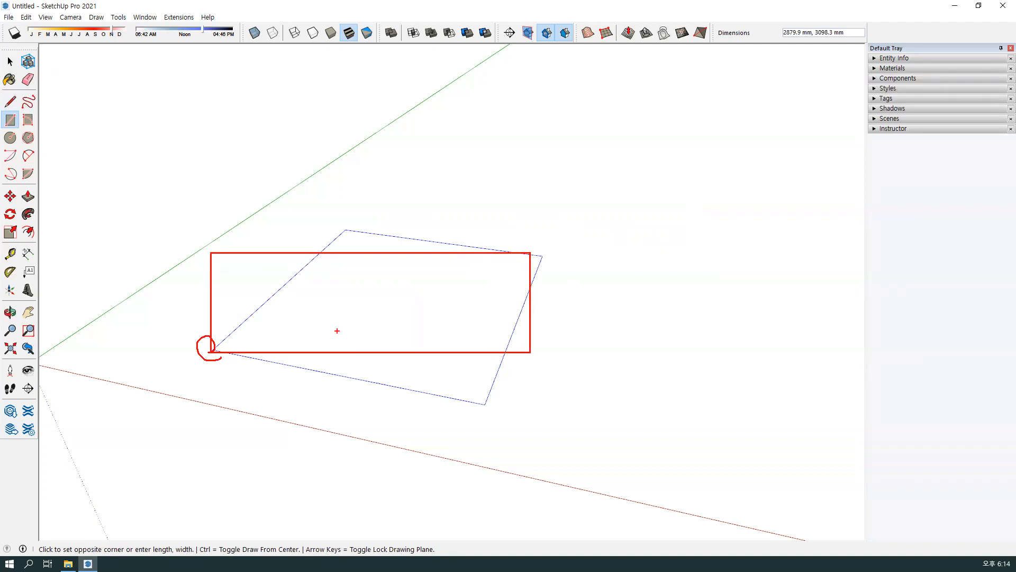
mouse_move(204, 352)
left_mouse_down("ctrl")
mouse_move(456, 288)
mouse_move(519, 257)
left_mouse_up("ctrl")
key("e")
mouse_move(214, 349)
left_mouse_down("shift")
mouse_move(535, 254)
mouse_move(559, 257)
mouse_move(358, 216)
mouse_move(203, 354)
left_mouse_up("shift")
mouse_move(211, 357)
left_mouse_down()
mouse_move(458, 418)
mouse_move(545, 267)
mouse_move(343, 231)
left_mouse_up()
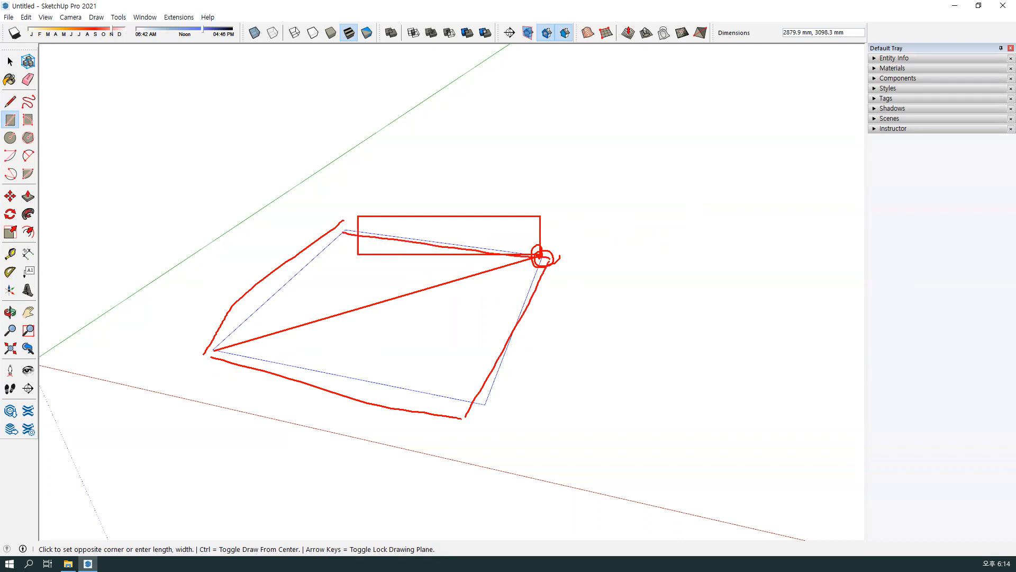
key("Escape")
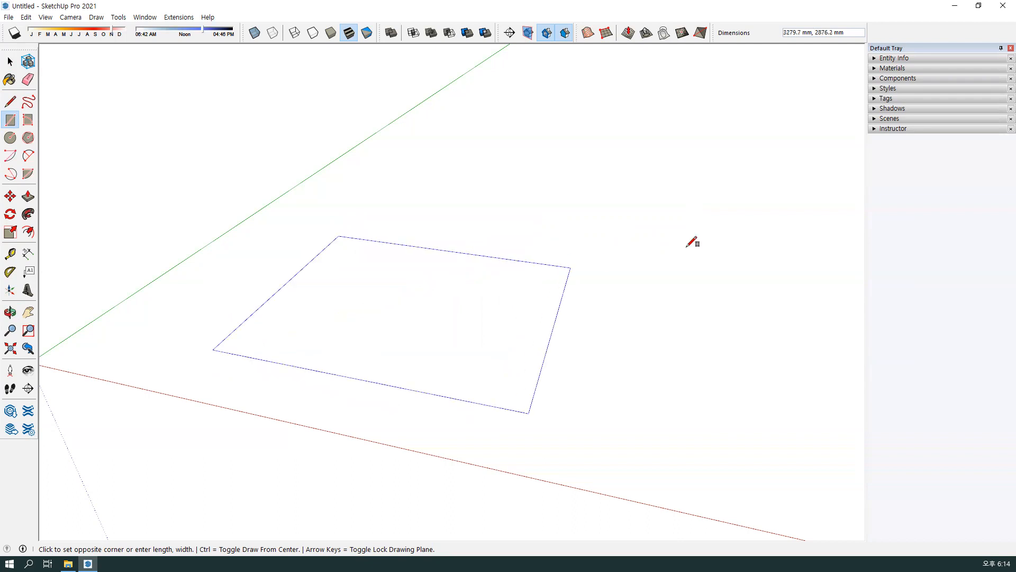
left_click(608, 196)
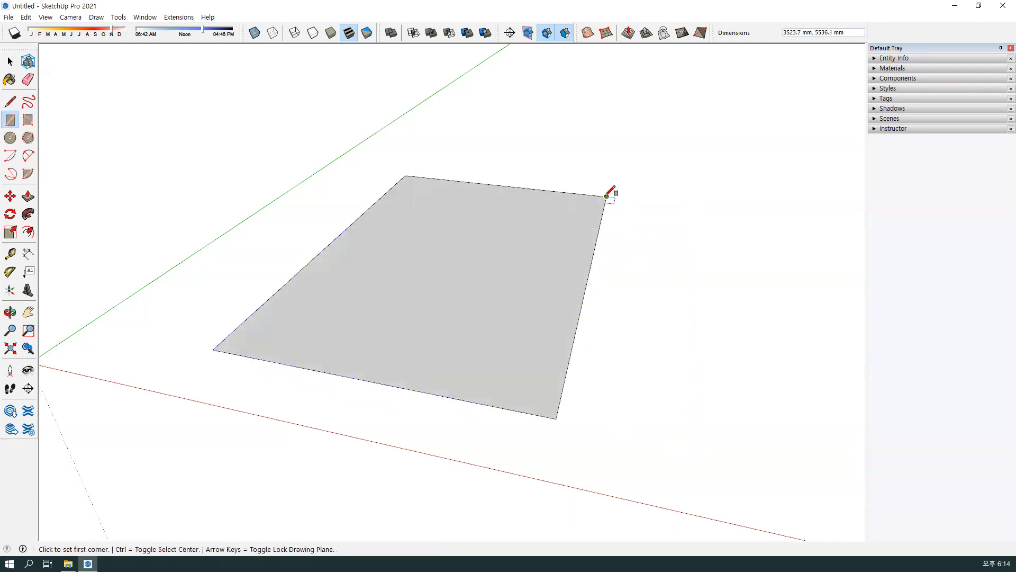
- Delete the large rectangle's face and edges
middle_click_drag(619, 295, 509, 310)
middle_click_drag(483, 212, 435, 272)
middle_click_drag(497, 271, 477, 268)
key("space")
left_click_drag(313, 130, 632, 447)
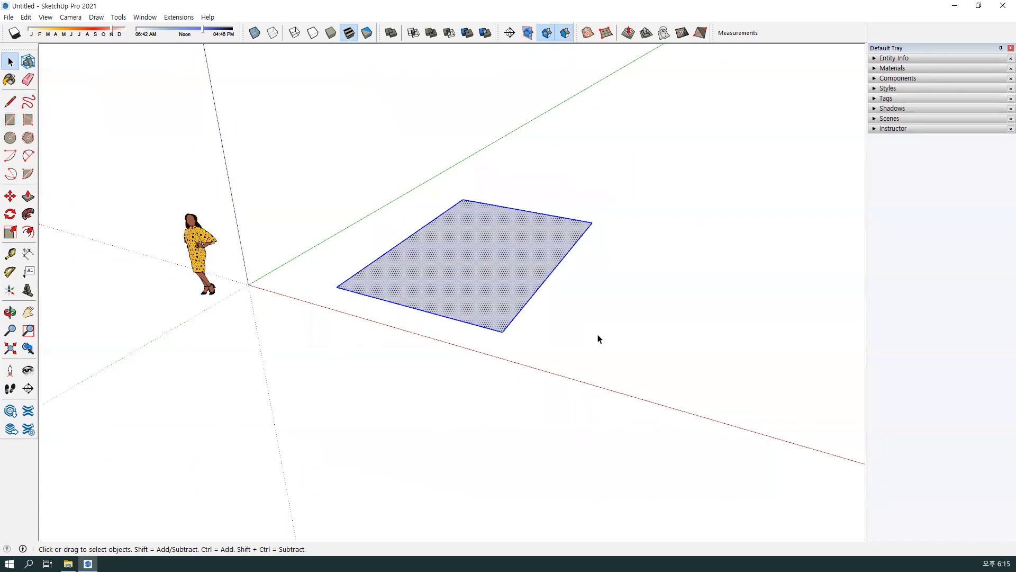
key("Delete")
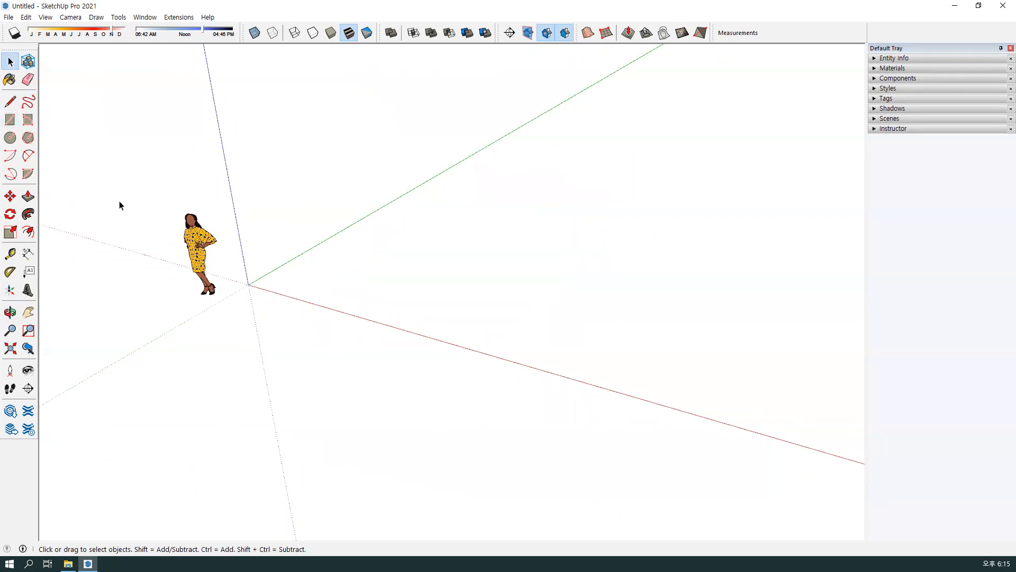
left_click(10, 119)
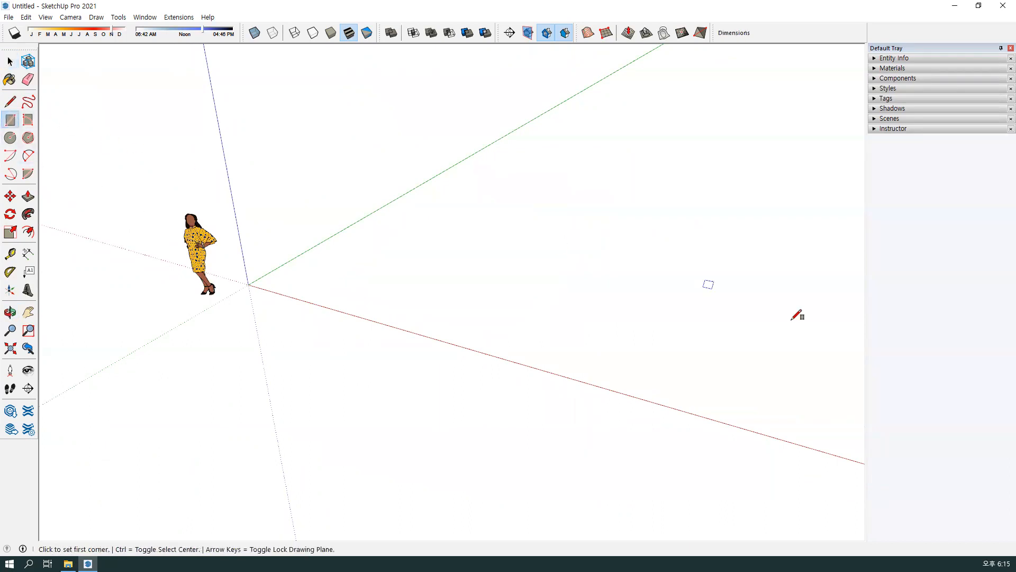
left_click(383, 275)
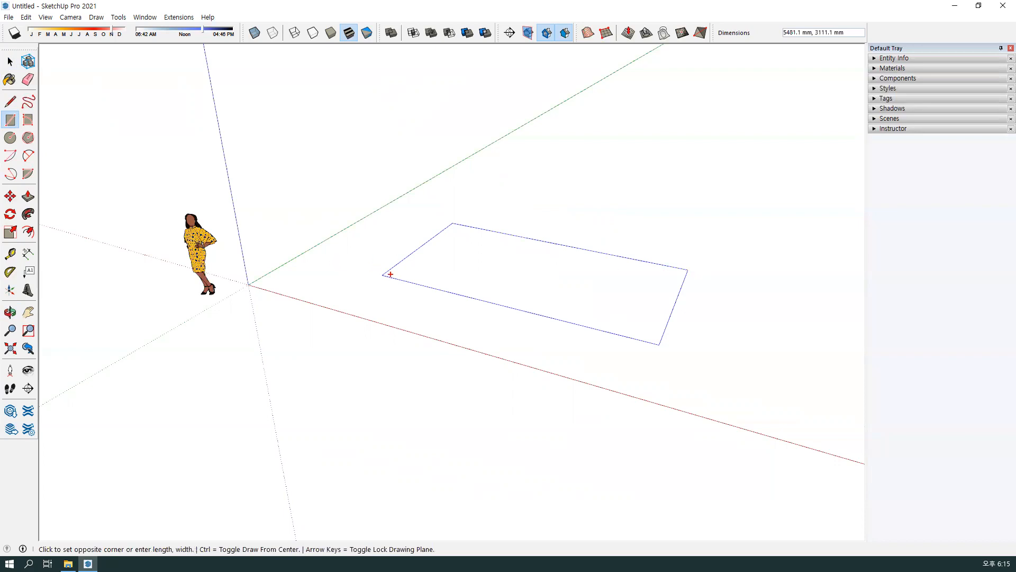
mouse_move(391, 279)
left_mouse_down()
mouse_move(619, 316)
mouse_move(706, 346)
left_mouse_up()
left_click_drag(690, 328, 682, 358)
mouse_move(544, 332)
left_mouse_down()
mouse_move(631, 368)
mouse_move(755, 221)
mouse_move(749, 302)
mouse_move(800, 283)
left_mouse_up()
left_click_drag(826, 289, 835, 298)
mouse_move(761, 223)
left_mouse_down()
mouse_move(551, 153)
mouse_move(404, 238)
mouse_move(362, 285)
left_mouse_up()
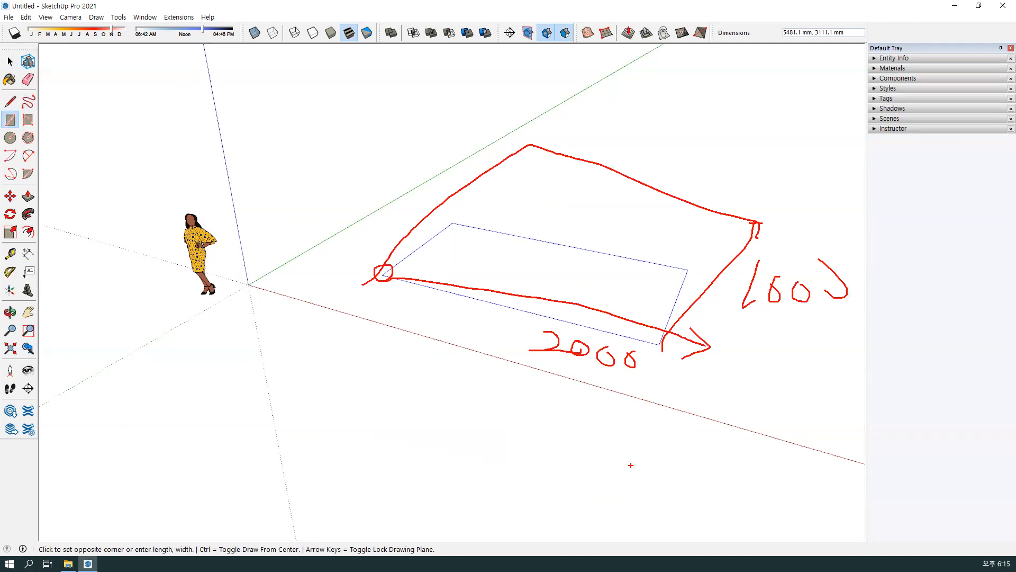
key("Escape")
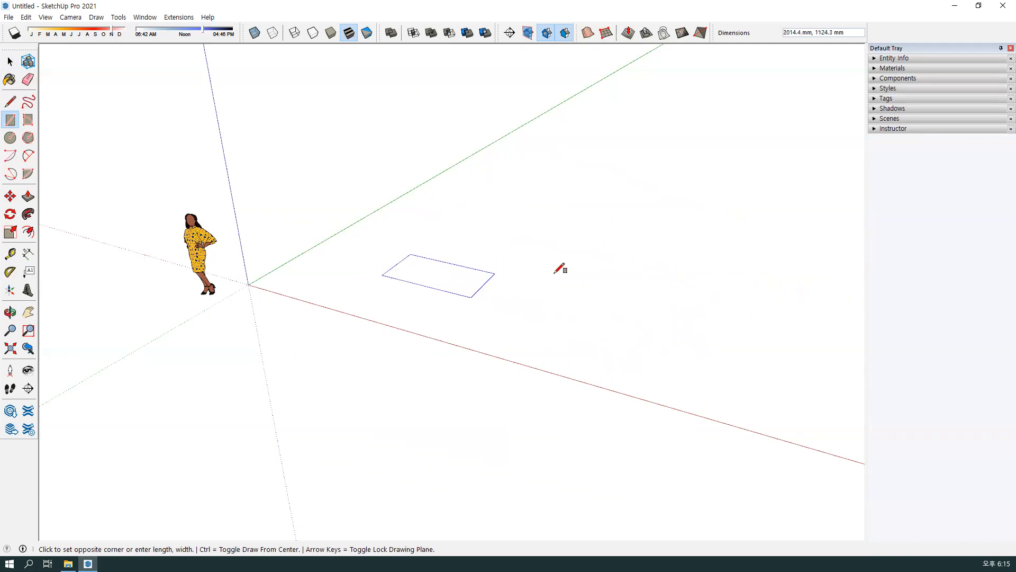
key("Escape")
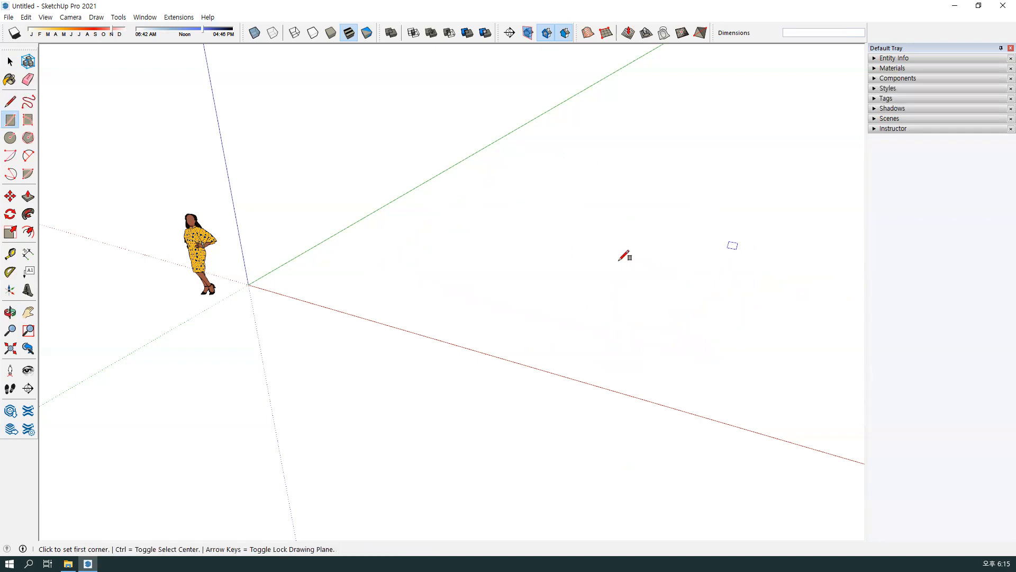
- Draw a 2000 × 1000 mm rectangle on the ground between the red and green axes
left_click(399, 270)
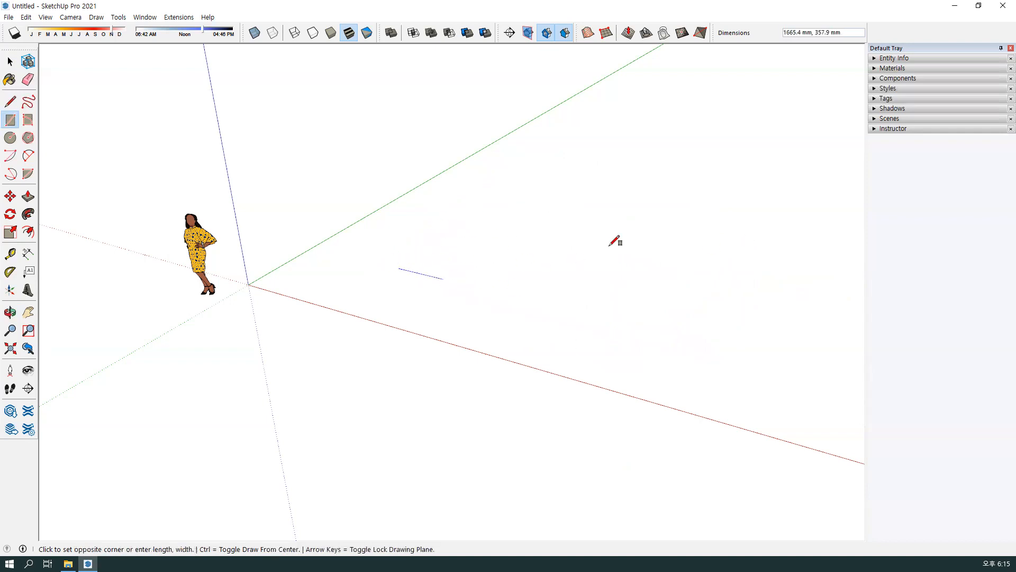
middle_click_drag(670, 252, 749, 237)
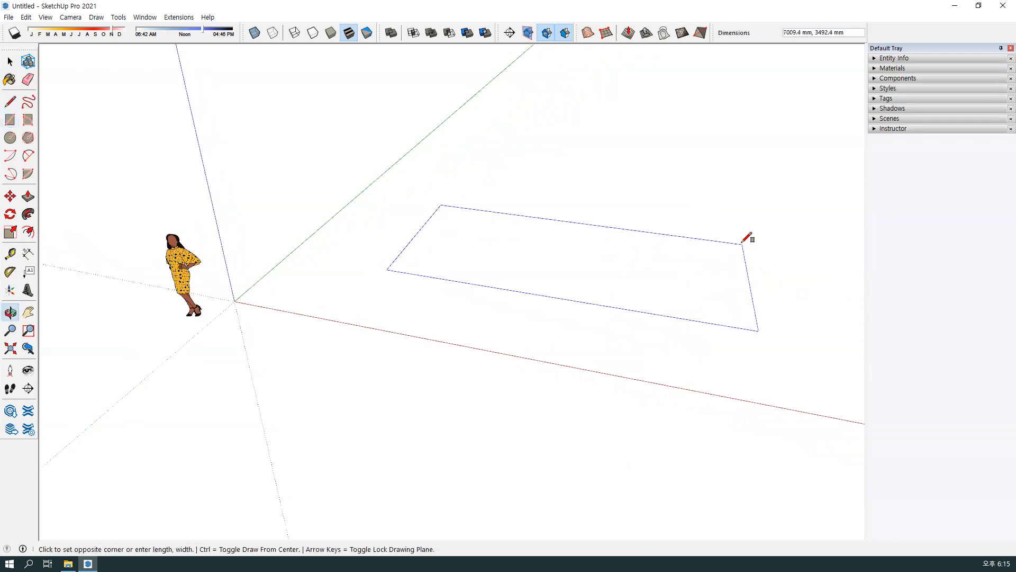
middle_click_drag(748, 193, 808, 67)
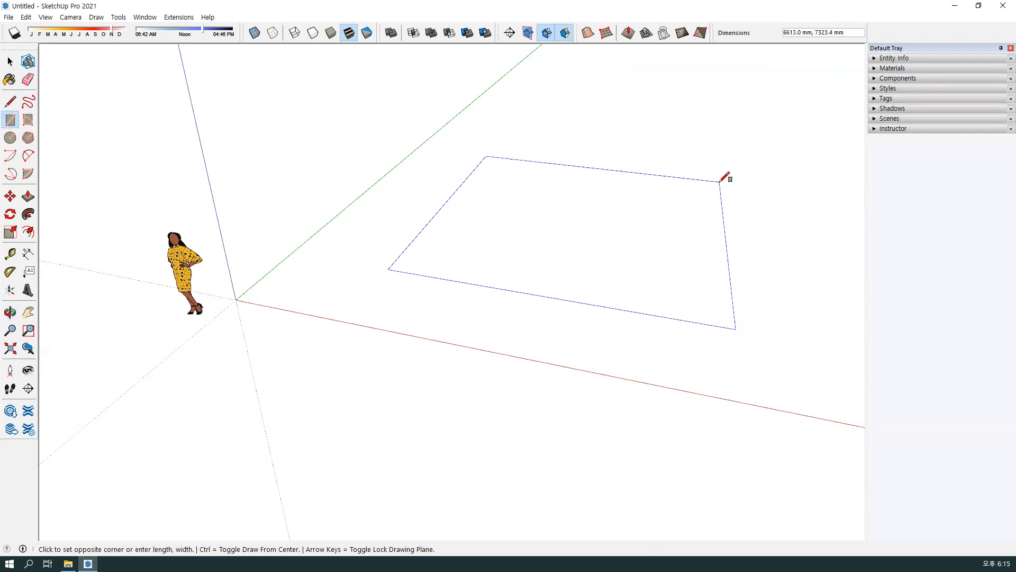
type("2000,100")
key("Return")
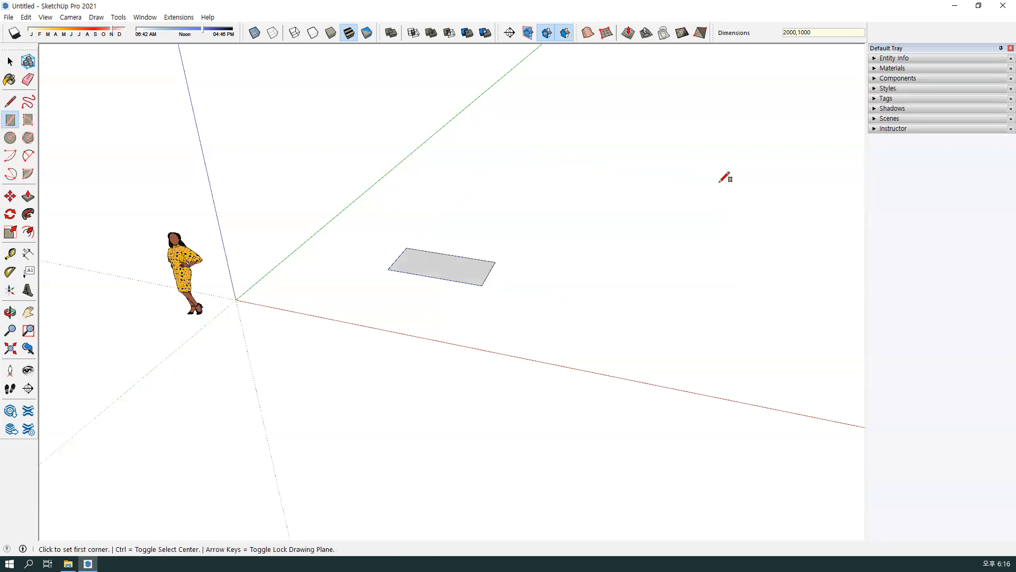
scroll(420, 286, "up", 5)
mouse_move(419, 264)
middle_mouse_down()
mouse_move(390, 306)
mouse_move(386, 238)
middle_mouse_up()
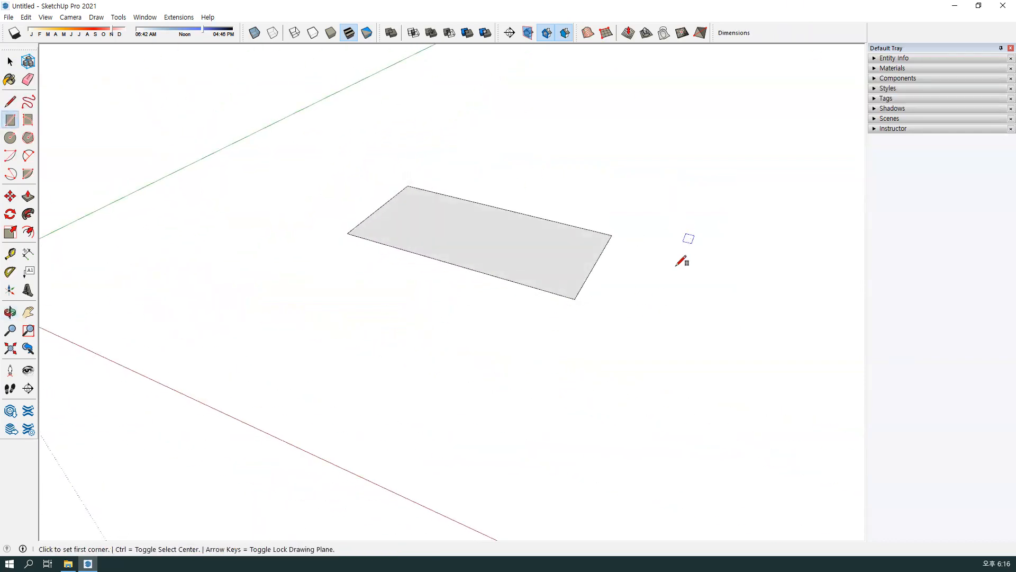
middle_click_drag(676, 266, 675, 247)
middle_click_drag(406, 341, 406, 346)
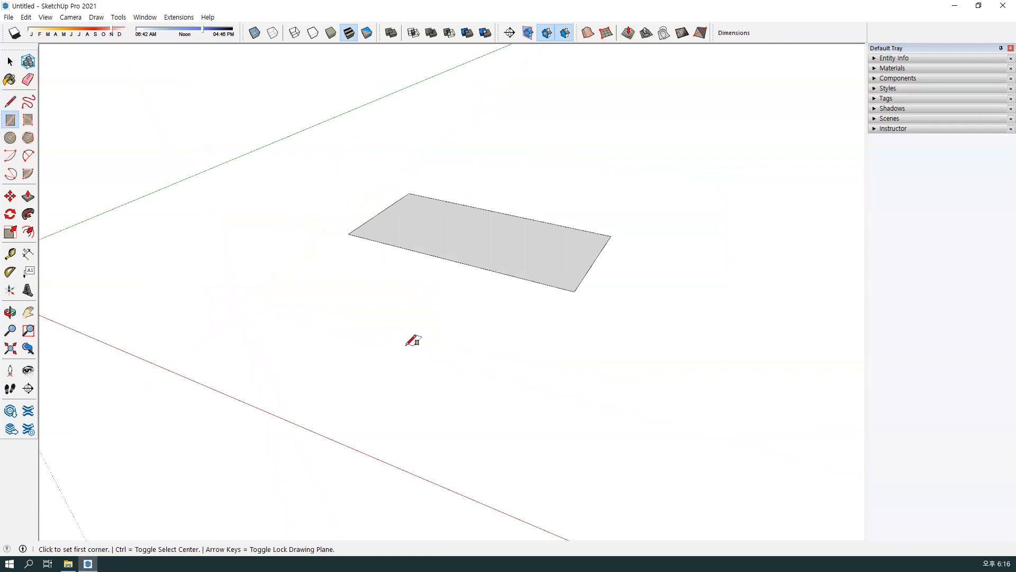
- Delete the 2000 × 1000 mm rectangle together with its edges
middle_click_drag(496, 329, 490, 288)
key("space")
left_click_drag(296, 101, 699, 414)
middle_click_drag(698, 414, 676, 408)
key("Delete")
middle_click_drag(332, 322, 633, 337, "shift")
middle_click_drag(525, 382, 516, 373)
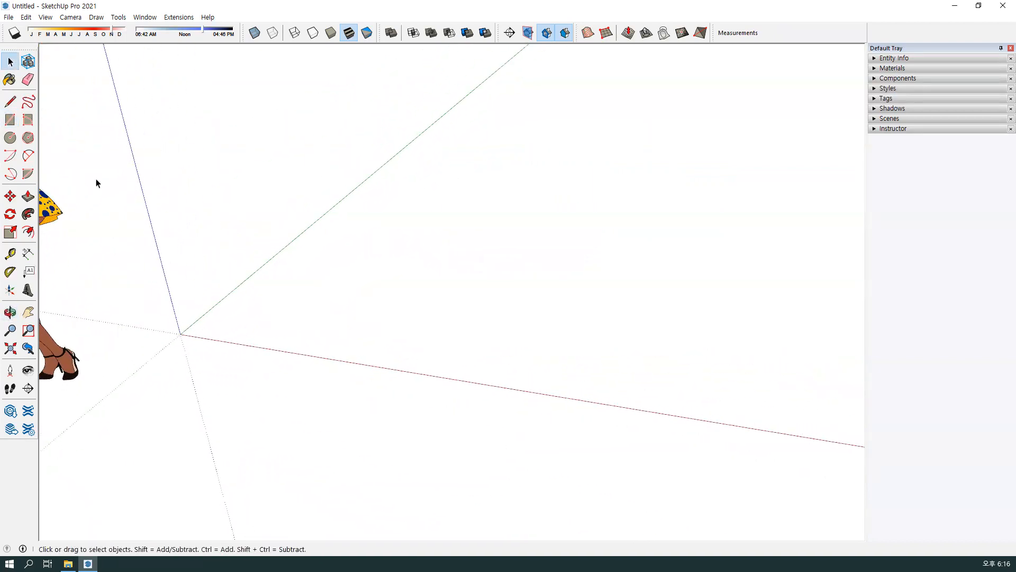
- Draw another 2000 × 1000 mm rectangle on the ground, close to the red axis
left_click(10, 120)
left_click(356, 336)
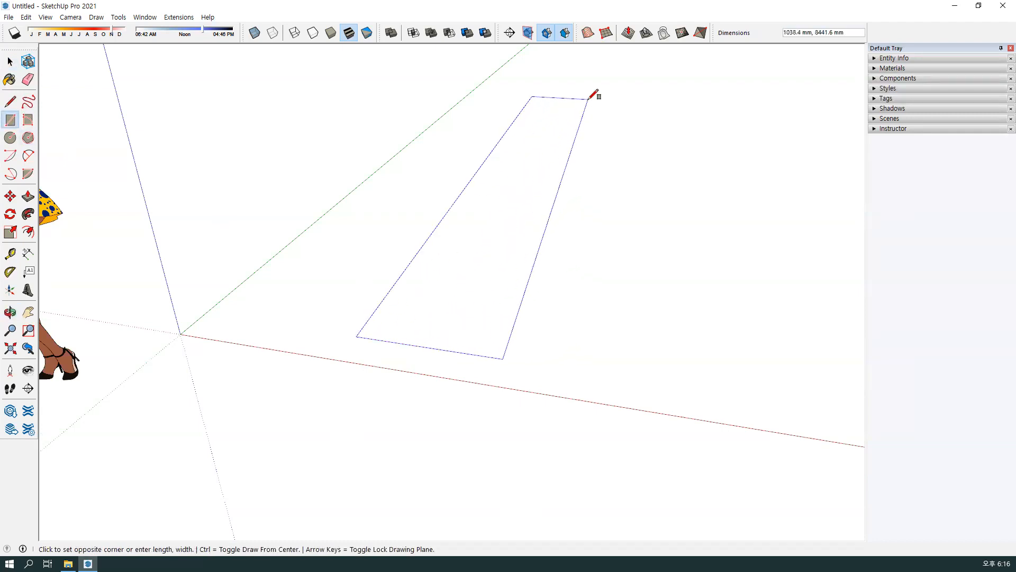
type("2")
key("Return")
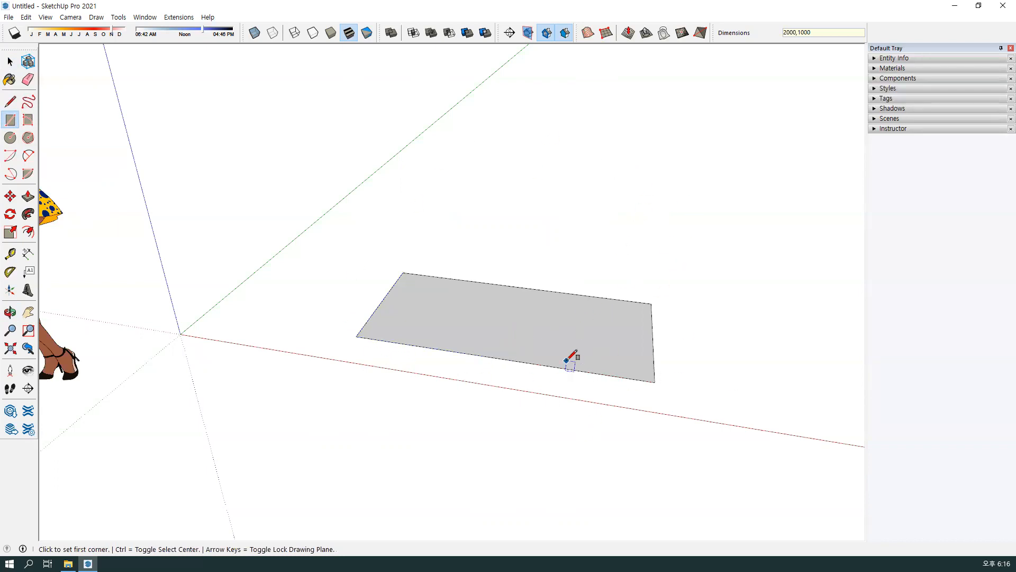
- Delete the second 2000 × 1000 mm rectangle with its face and edges
key("space")
left_click_drag(271, 211, 795, 484)
left_click(183, 314)
left_click_drag(210, 170, 666, 406)
key("Delete")
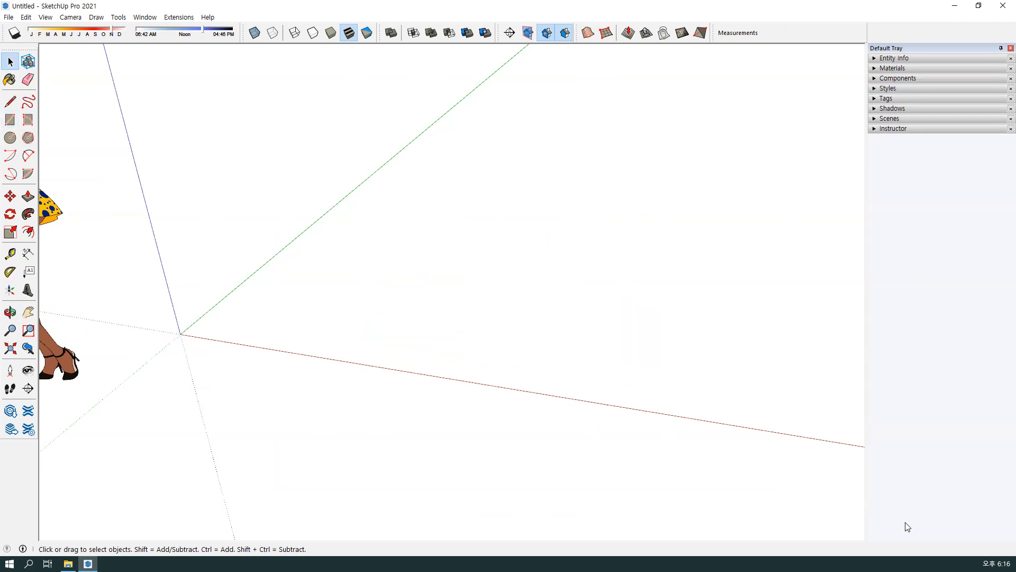
- Draw a Rotated Rectangle of about 2634 × 1628 mm, tilted off the ground with its base edge parallel to the red axis
middle_click_drag(817, 466, 742, 387)
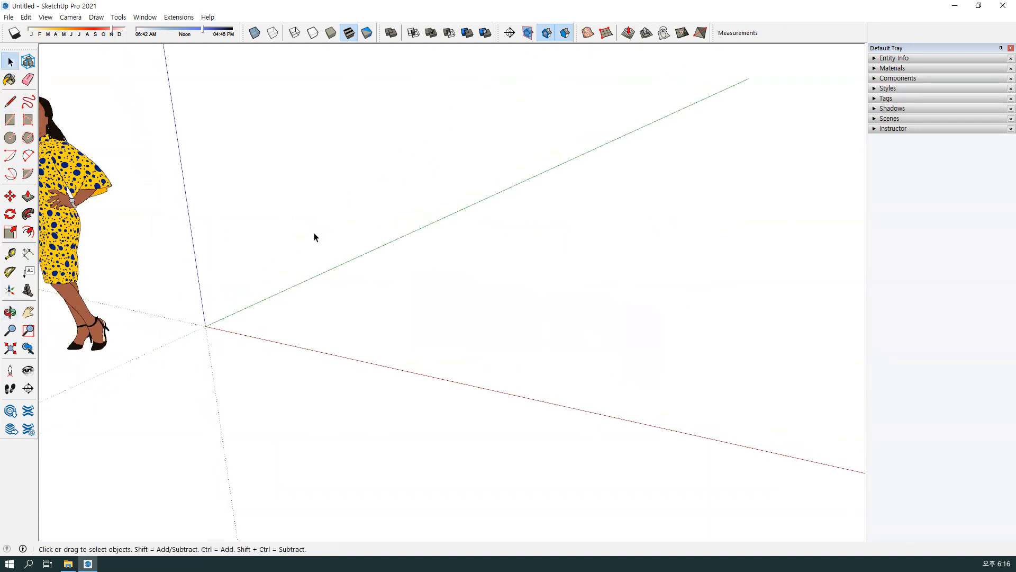
left_click(29, 121)
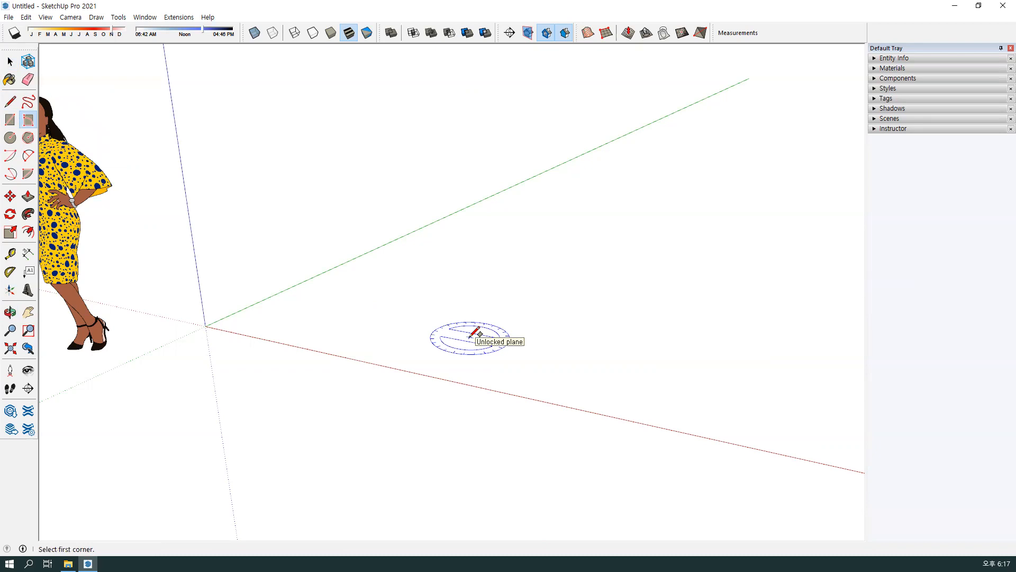
middle_click_drag(476, 336, 430, 290)
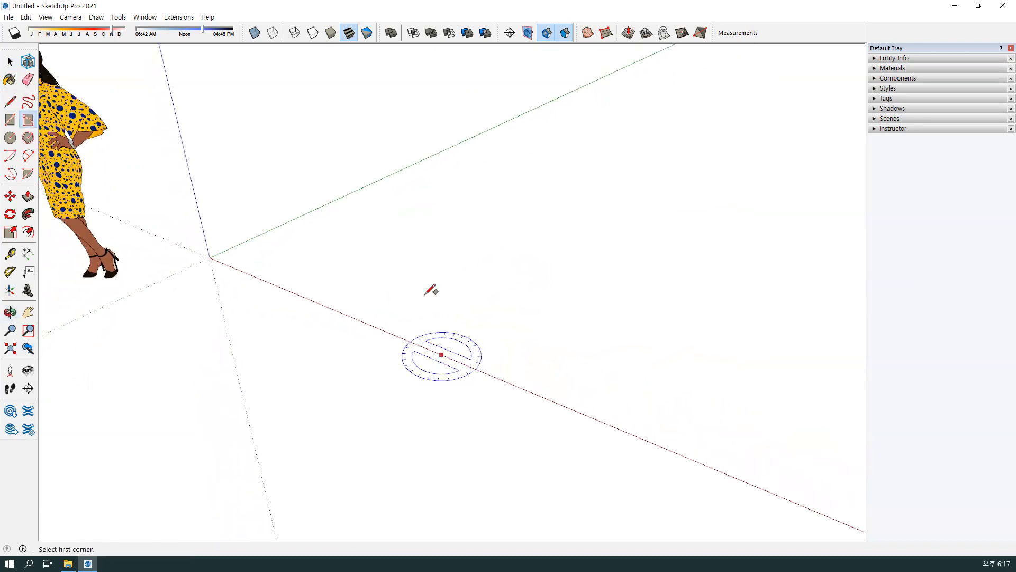
left_click(400, 237)
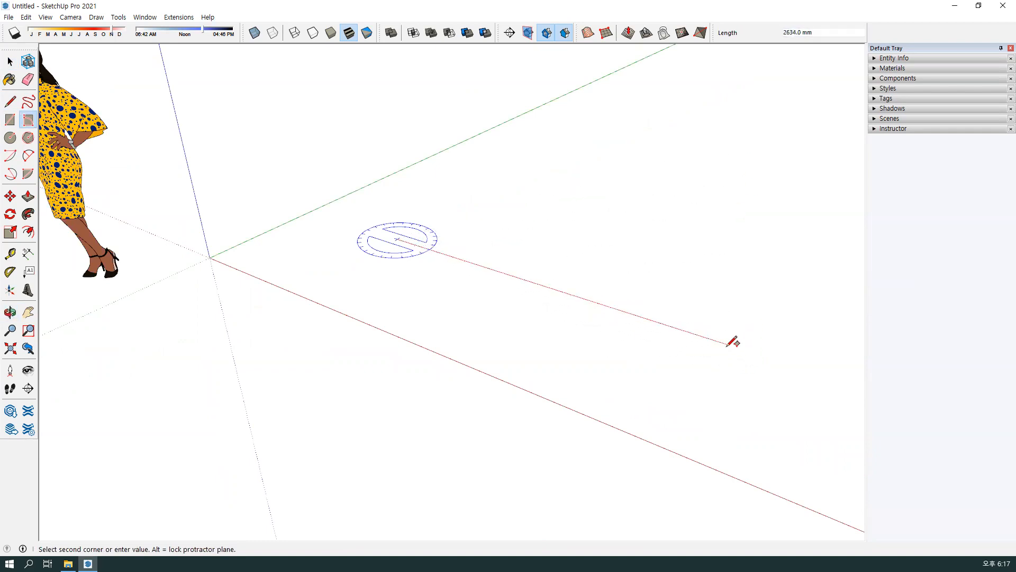
left_click(733, 342)
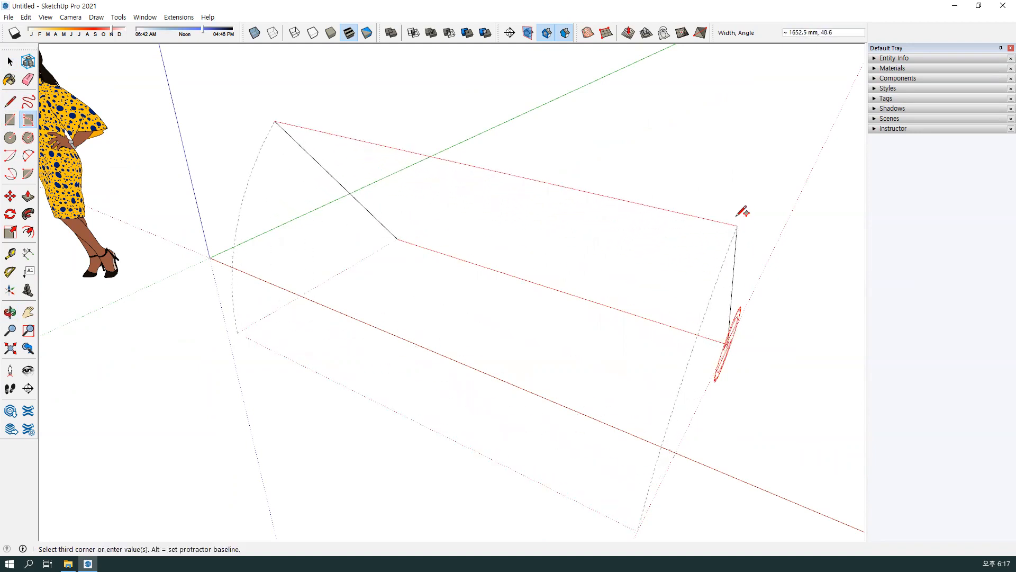
middle_click_drag(728, 205, 545, 177)
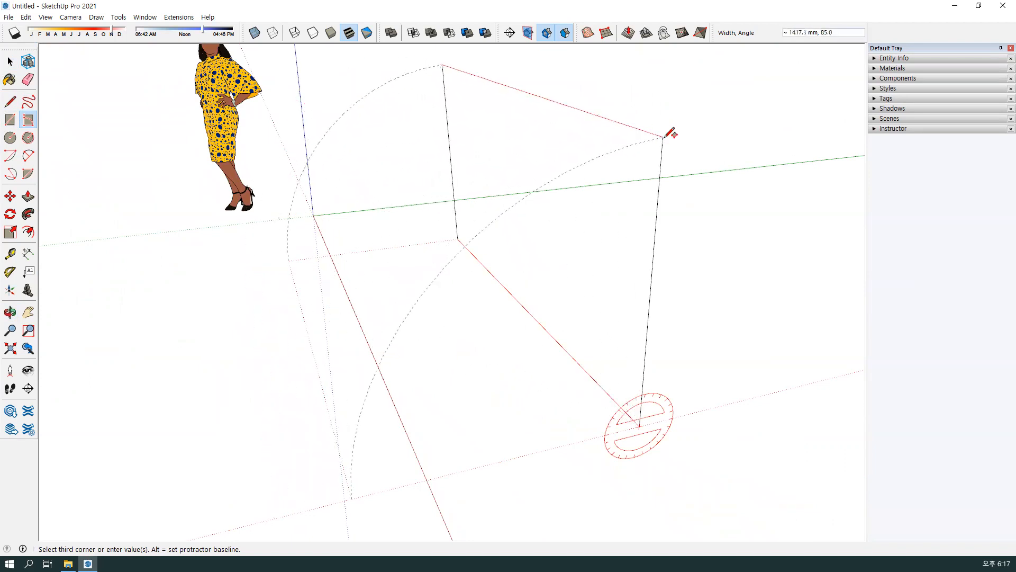
left_click(338, 334)
middle_click_drag(350, 339, 488, 265)
middle_click_drag(438, 297, 422, 311)
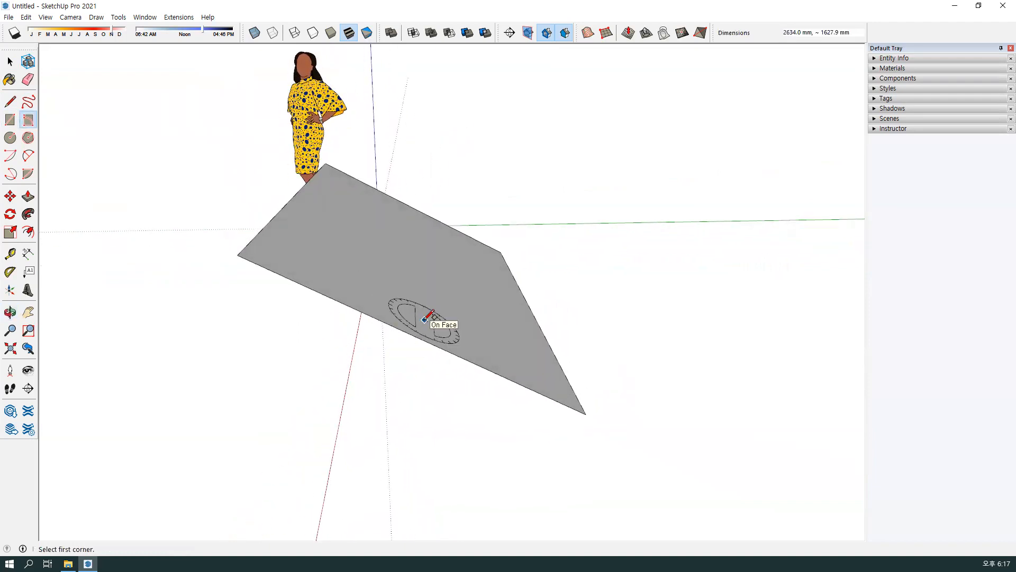
- Delete the tilted rectangle together with its edges
middle_click_drag(426, 319, 571, 354)
key("space")
left_click(370, 209)
key("Delete")
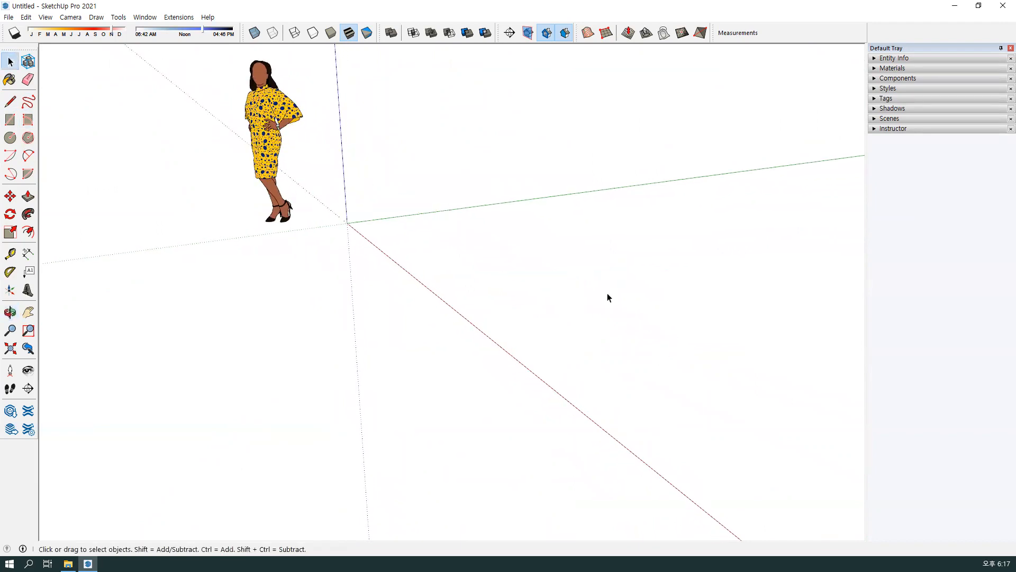
- Draw a circle with a radius of 200 mm on the ground between the red and green axes
left_click(11, 139)
middle_click_drag(99, 184, 461, 275)
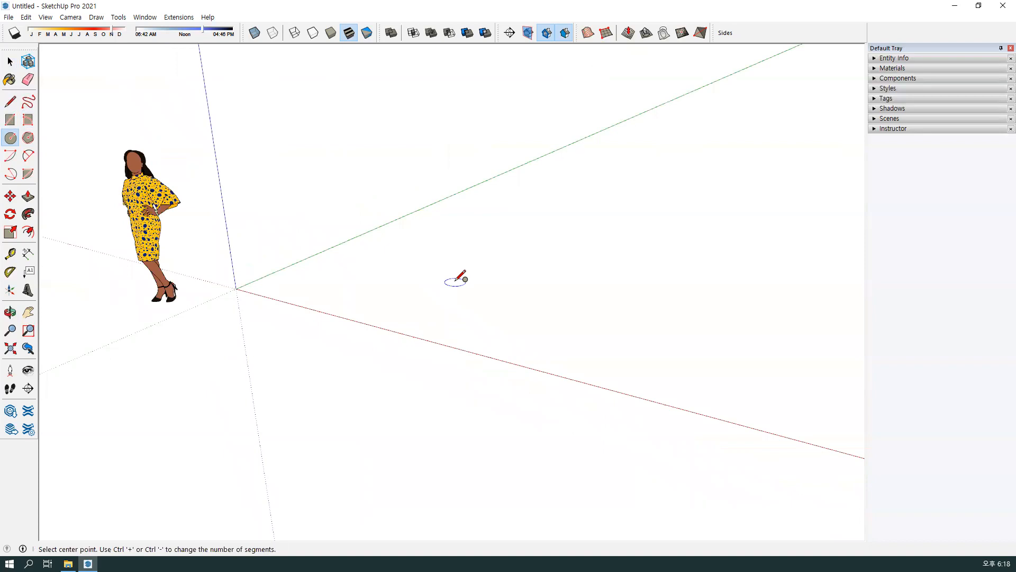
left_click(545, 257)
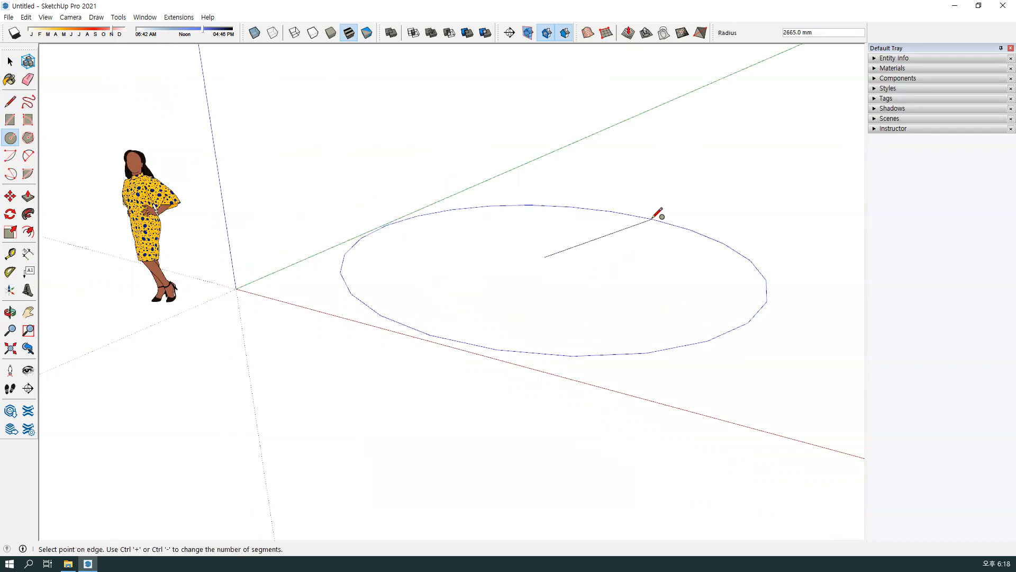
type("200")
key("Return")
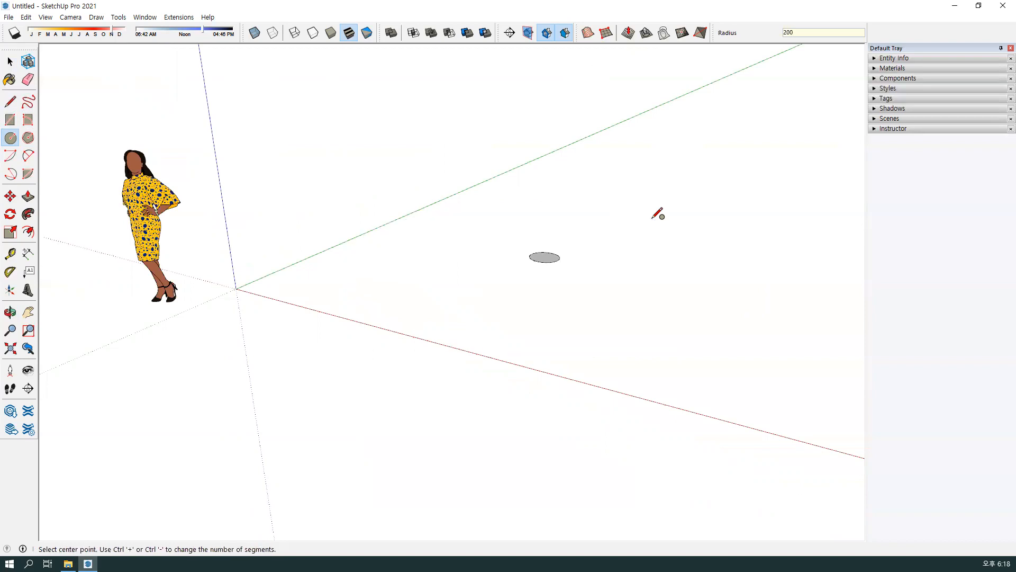
- Draw a second ground circle with a radius of 1000 mm beside the small circle
middle_click_drag(545, 370, 563, 408)
left_click(444, 311)
type("1000")
key("Return")
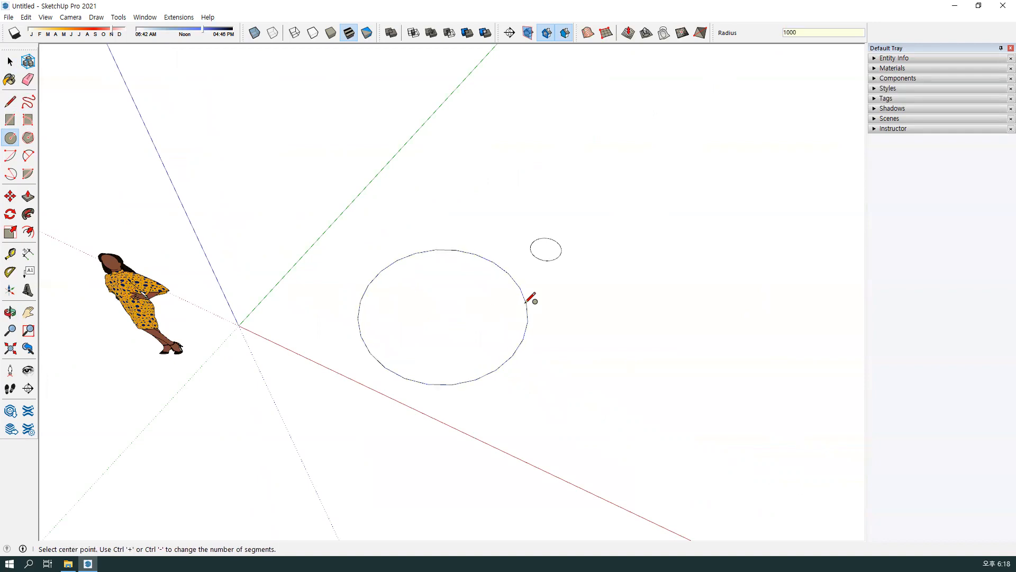
middle_click_drag(599, 348, 604, 306)
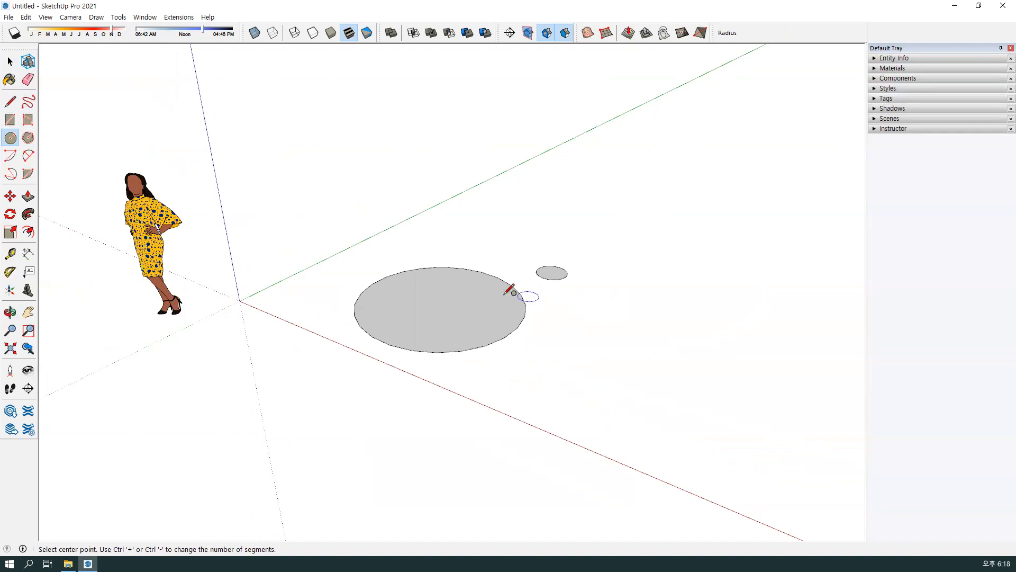
- Select the large circle's outline and examine the straight segments that form its curve
scroll(511, 296, "up", 5)
middle_click_drag(546, 345, 639, 285)
left_click(631, 311)
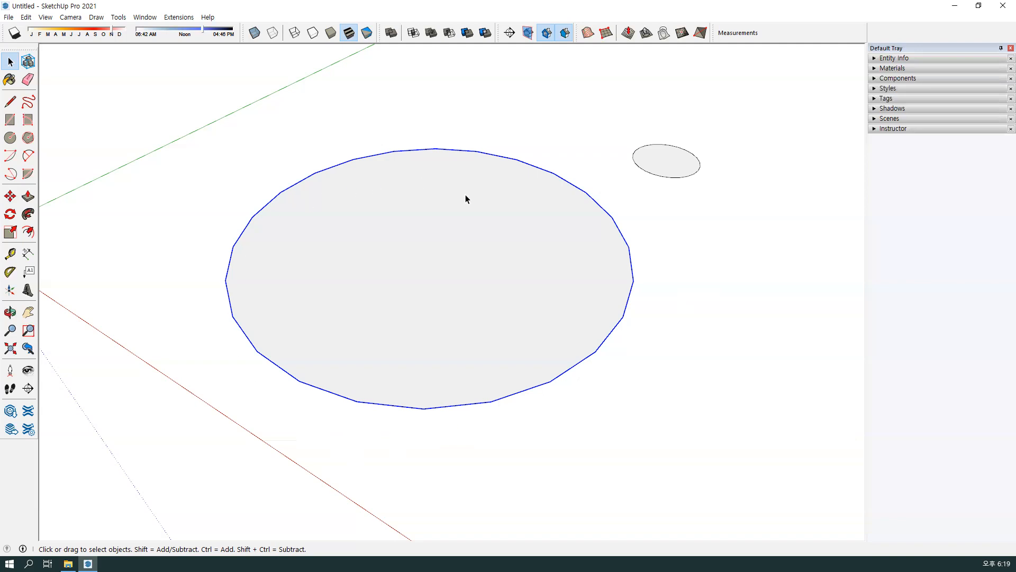
middle_click_drag(463, 259, 547, 351)
scroll(462, 249, "down", 1)
scroll(462, 249, "down", 3)
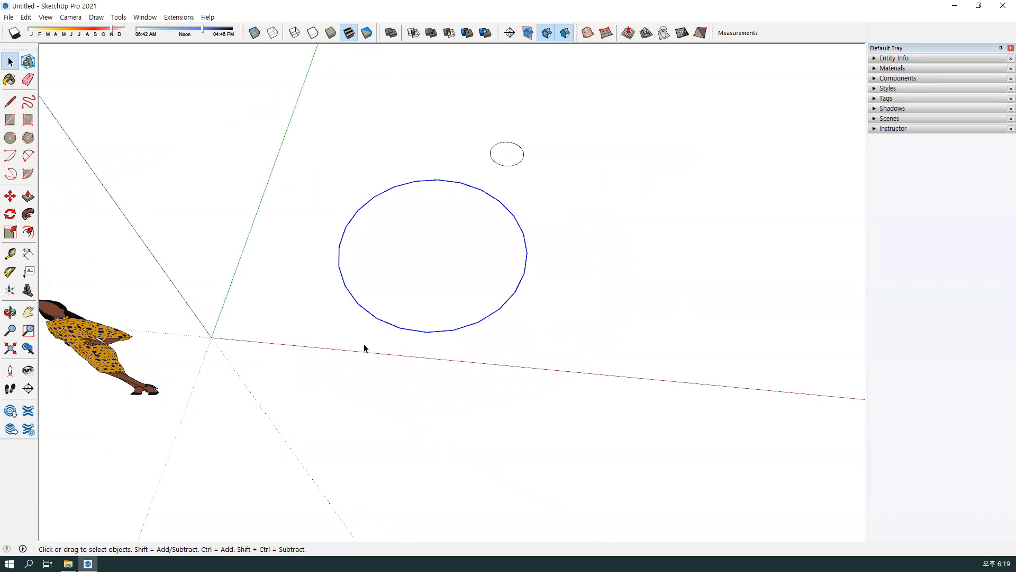
middle_click_drag(534, 360, 531, 319)
left_click(537, 318)
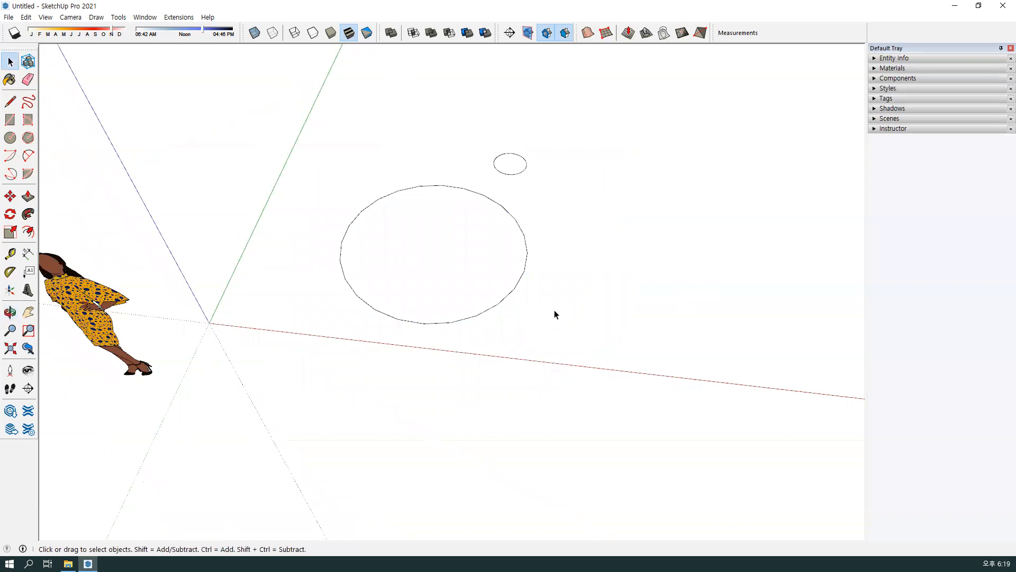
- Set the Circle tool to 50 sides and draw a third ground circle beside the 1000 mm circle
left_click(9, 138)
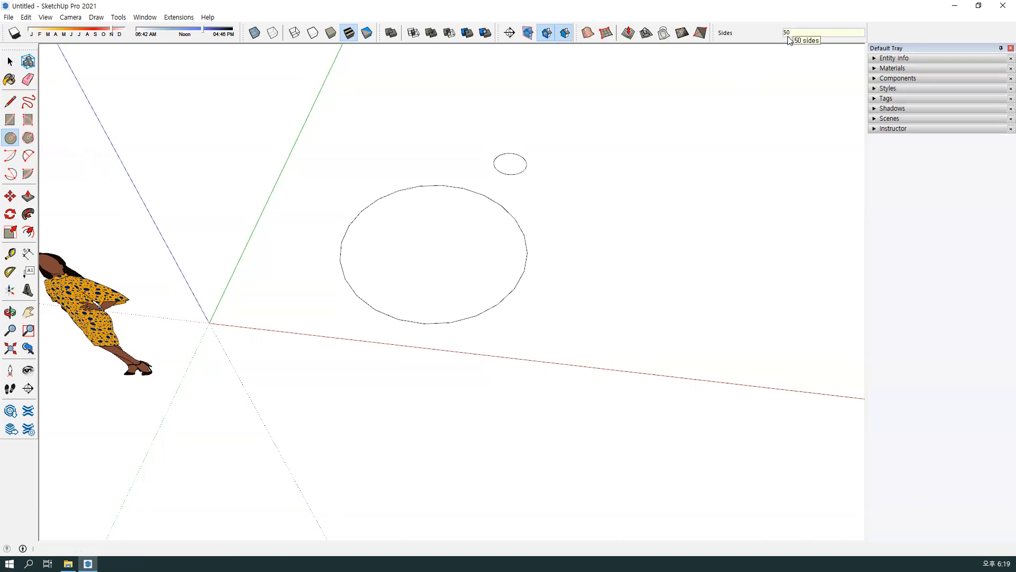
left_click(640, 265)
left_click(696, 302)
middle_click_drag(609, 337, 574, 301)
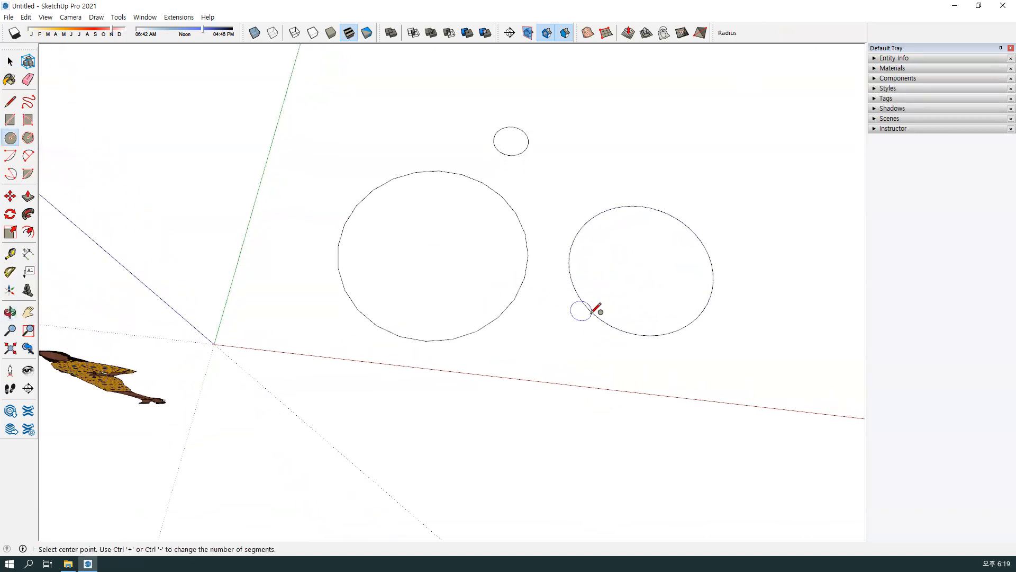
- Select the 50-sided circle's outline and examine its segments up close against the coarser circle
mouse_move(590, 281)
middle_mouse_down()
mouse_move(576, 268)
mouse_move(586, 265)
middle_mouse_up()
scroll(585, 267, "up", 2)
key("space")
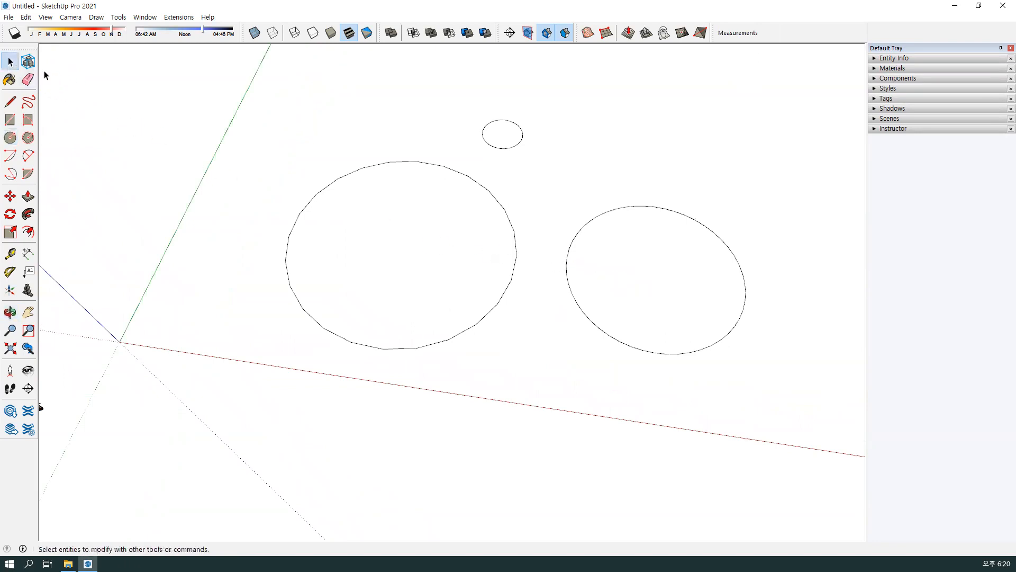
left_click(566, 263)
scroll(568, 262, "up", 5)
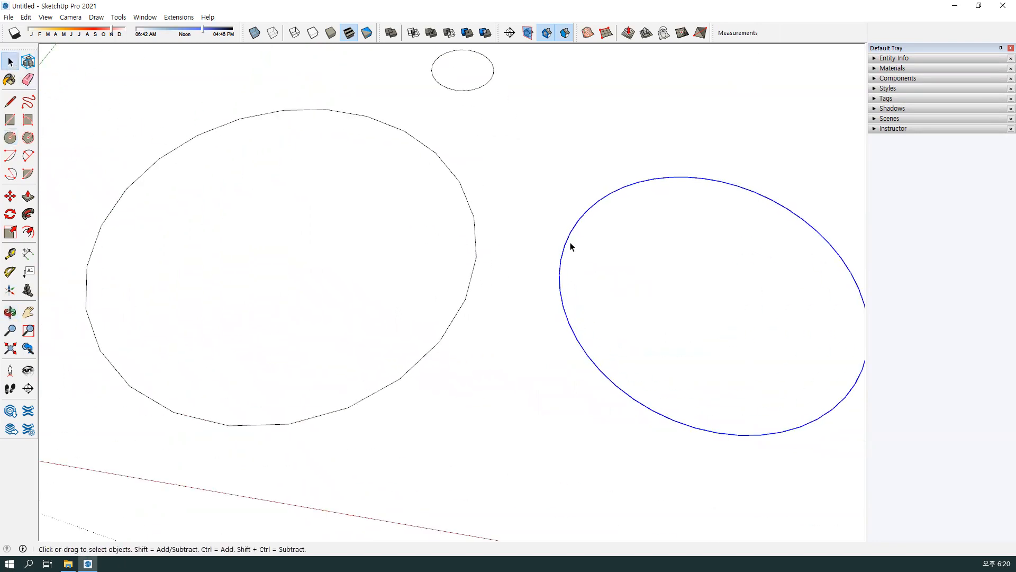
scroll(559, 269, "down", 5)
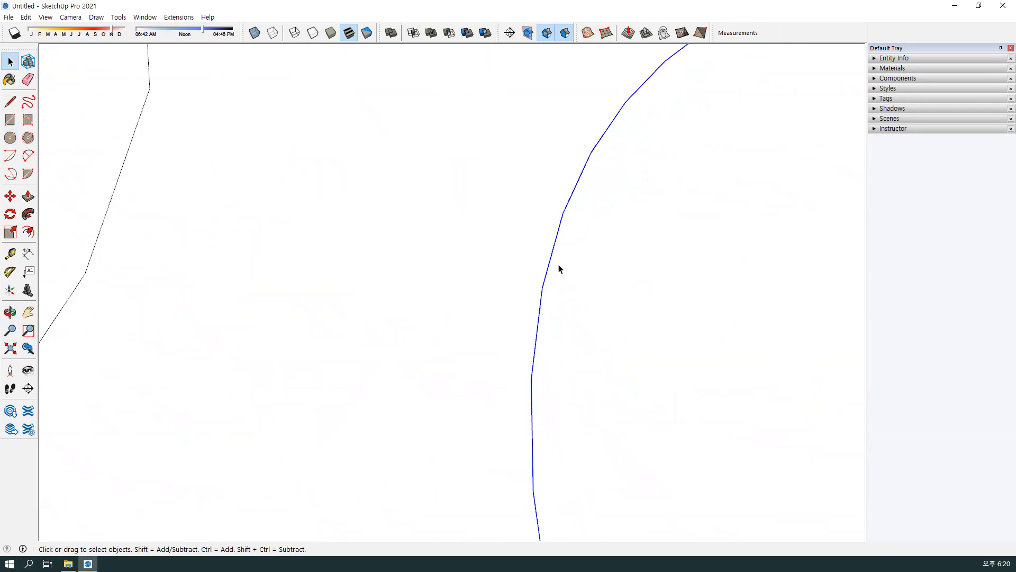
scroll(558, 277, "down", 3)
middle_click_drag(635, 295, 621, 363)
- Select the face and edges of the 1000 mm circle, and those of the 50-sided circle, to compare their smoothness
left_click(541, 407)
double_click(329, 281)
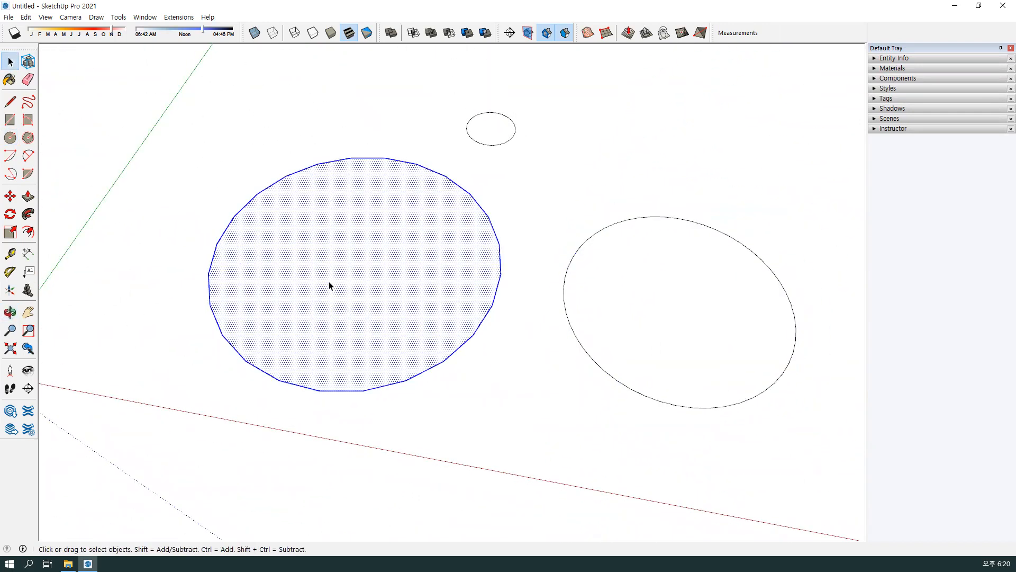
double_click(602, 308)
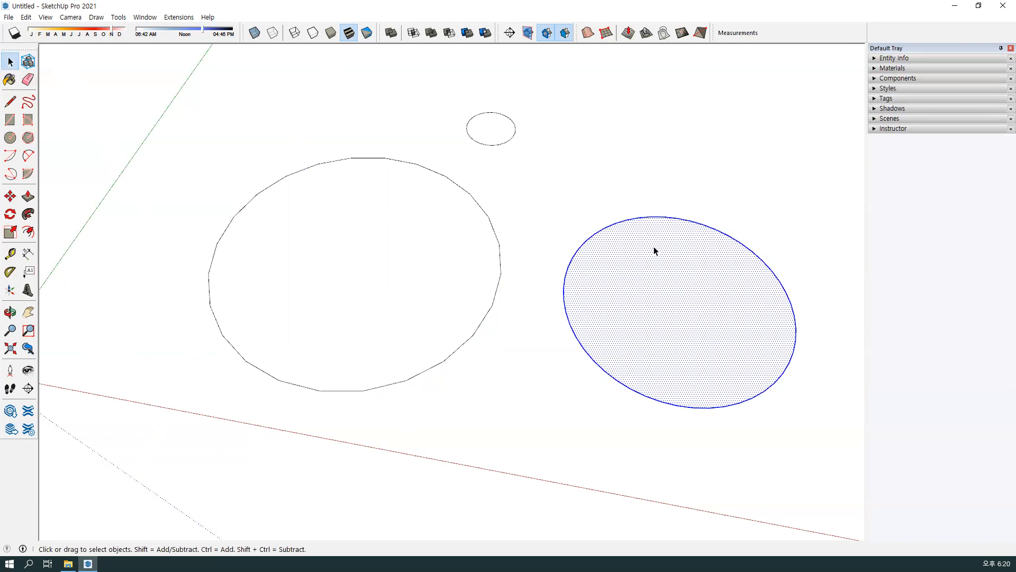
left_click(621, 161)
- Delete all three circles from the ground plane
scroll(621, 162, "down", 2)
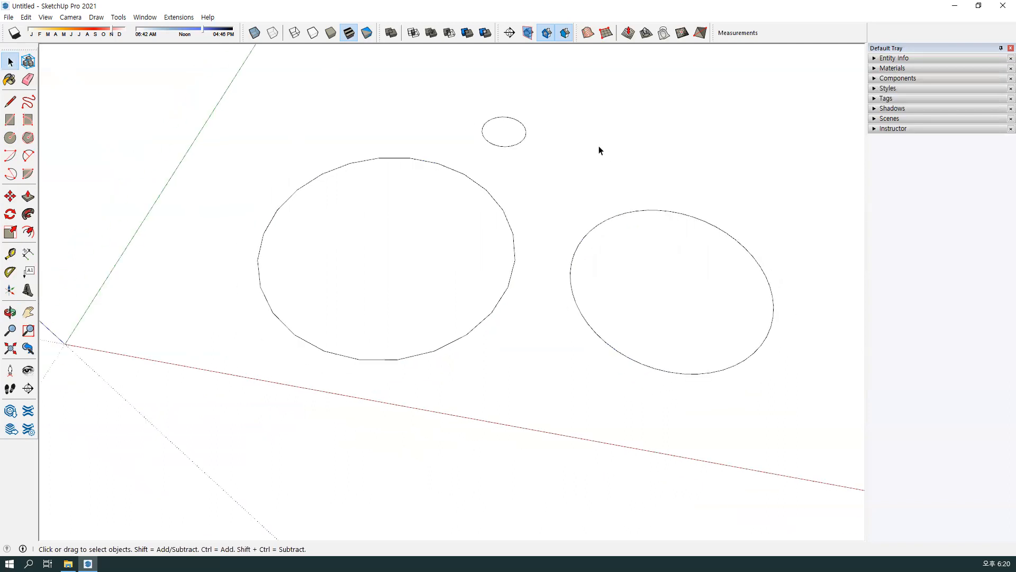
mouse_move(557, 165)
middle_mouse_down()
mouse_move(560, 145)
mouse_move(558, 180)
mouse_move(560, 144)
mouse_move(570, 172)
middle_mouse_up()
left_click_drag(187, 113, 866, 514)
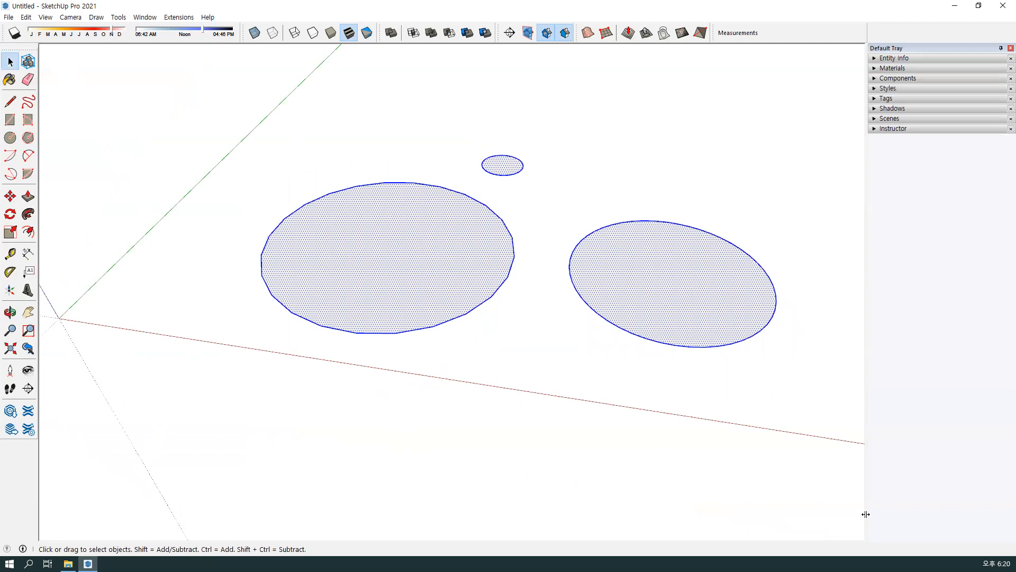
key("Delete")
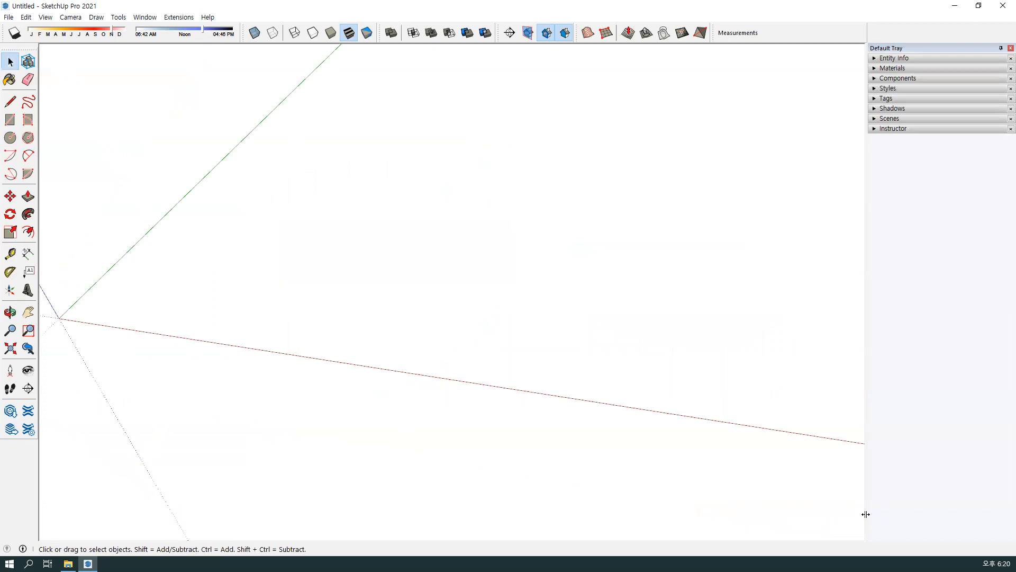
- Draw a six-sided polygon on the ground between the red and green axes with the Polygon tool
left_click(26, 139)
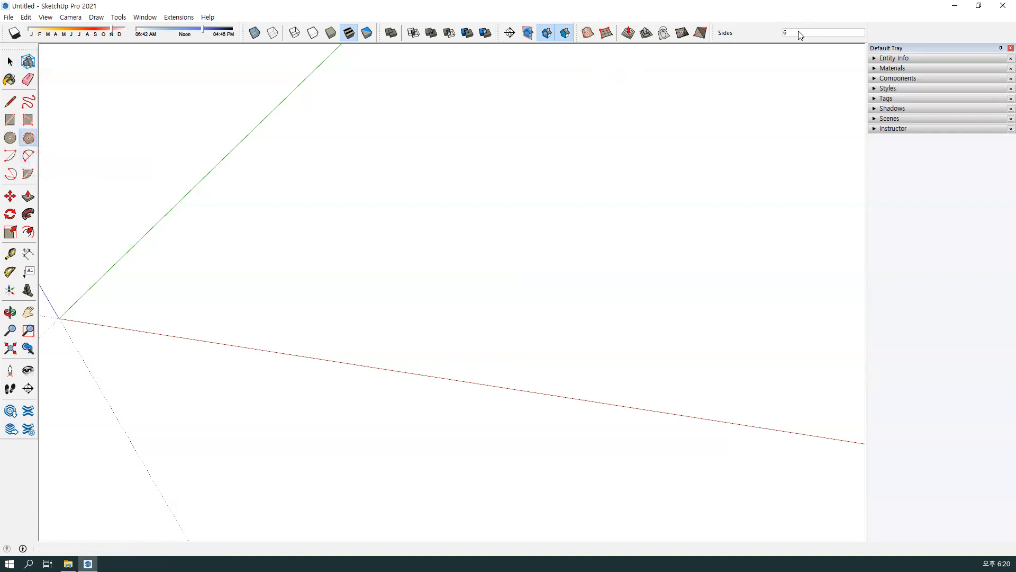
mouse_move(402, 296)
middle_mouse_down()
mouse_move(336, 233)
mouse_move(309, 258)
mouse_move(356, 199)
middle_mouse_up()
left_click(336, 235)
left_click(373, 279)
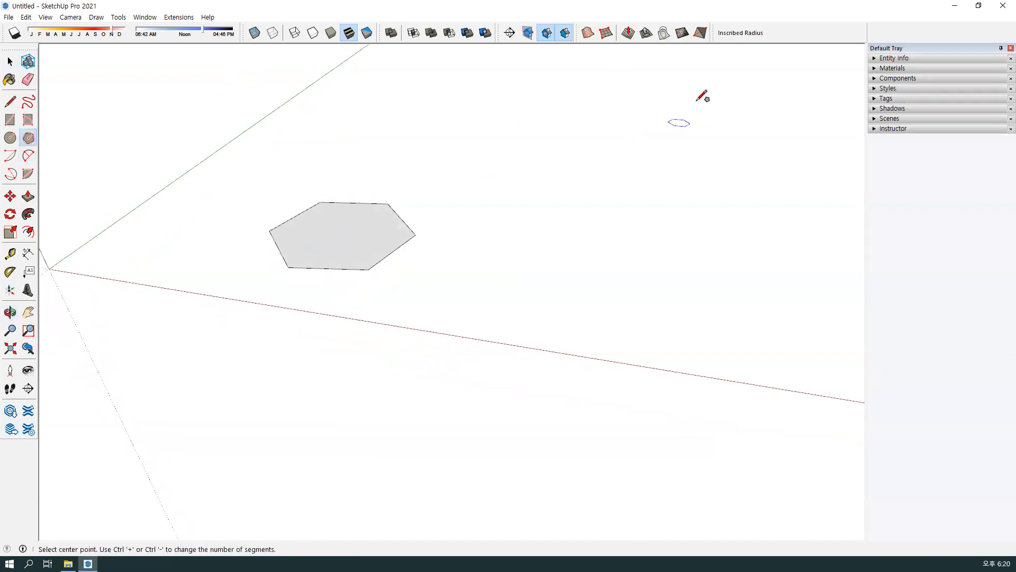
- Set the Polygon tool to 3 sides and draw a triangle beside the hexagon with an inscribed radius of about 478 mm
left_click(28, 137)
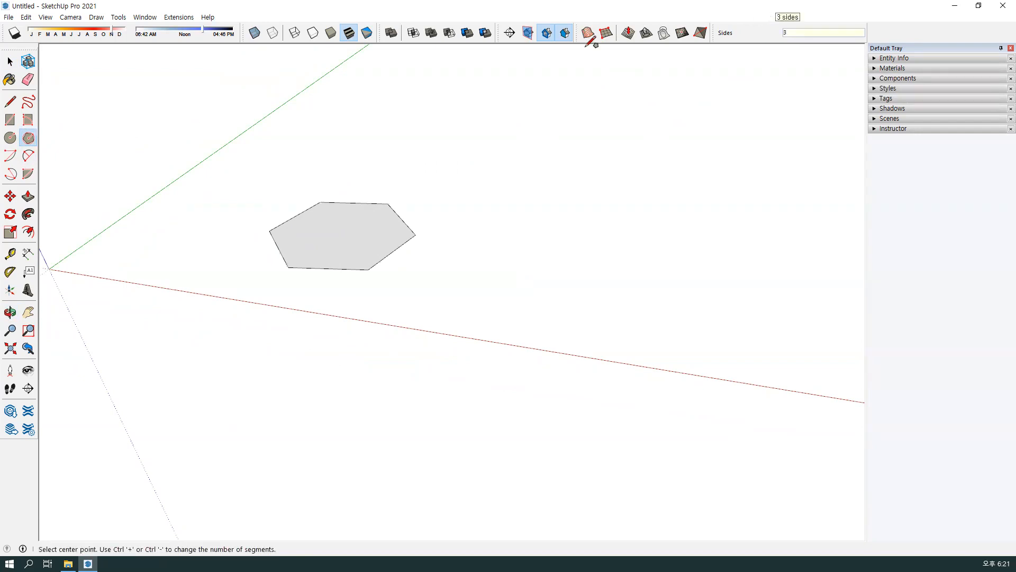
left_click(555, 240)
left_click(602, 268)
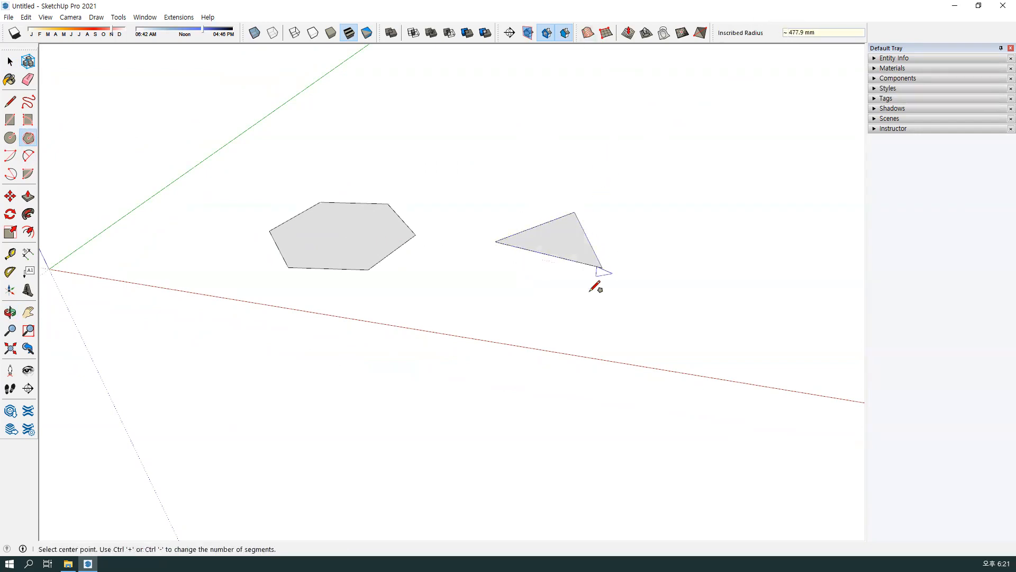
- Draw a centre-based arc spanning about 98 degrees on the ground behind the triangle with the Arc tool
middle_click_drag(579, 296, 488, 194)
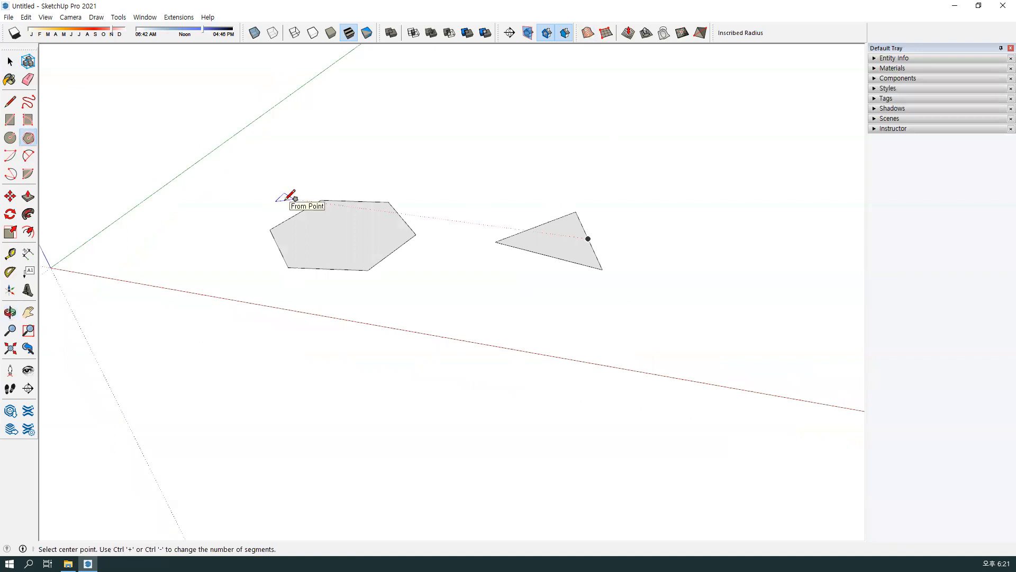
middle_click_drag(298, 225, 275, 220)
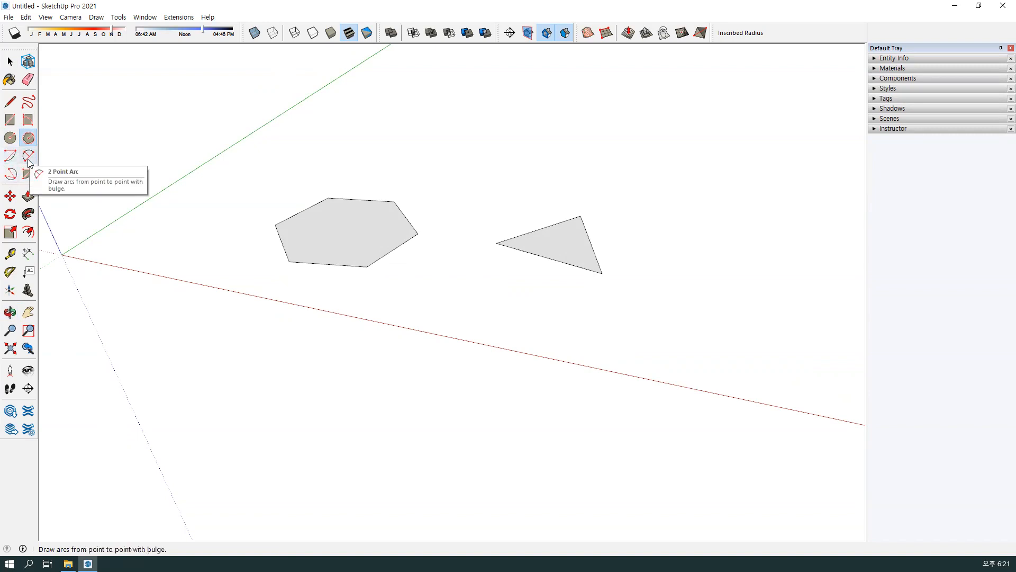
left_click_drag(3, 145, 31, 144)
left_click(10, 158)
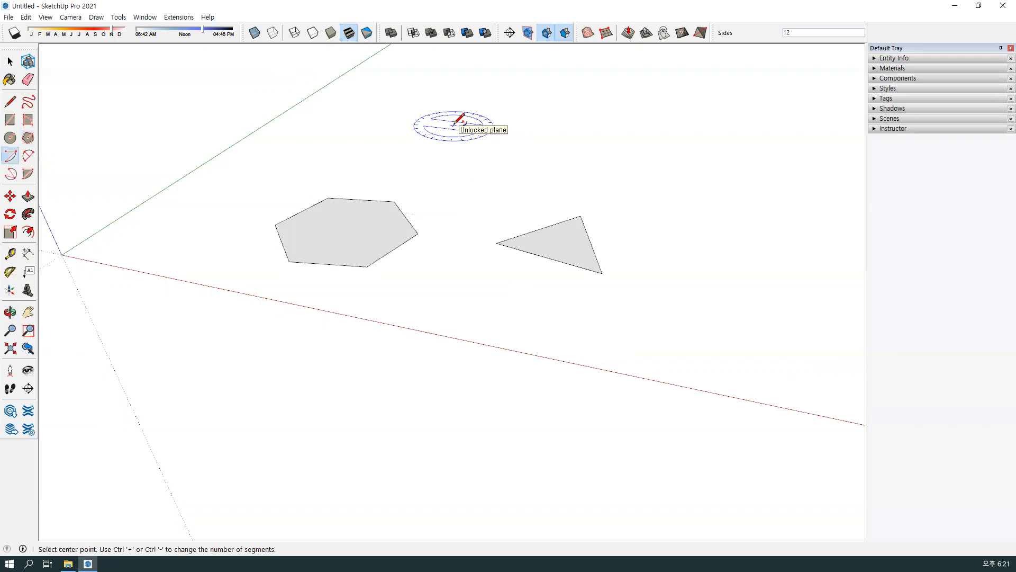
middle_click_drag(454, 125, 442, 259)
scroll(442, 258, "down", 1)
middle_click_drag(533, 214, 420, 202, "shift")
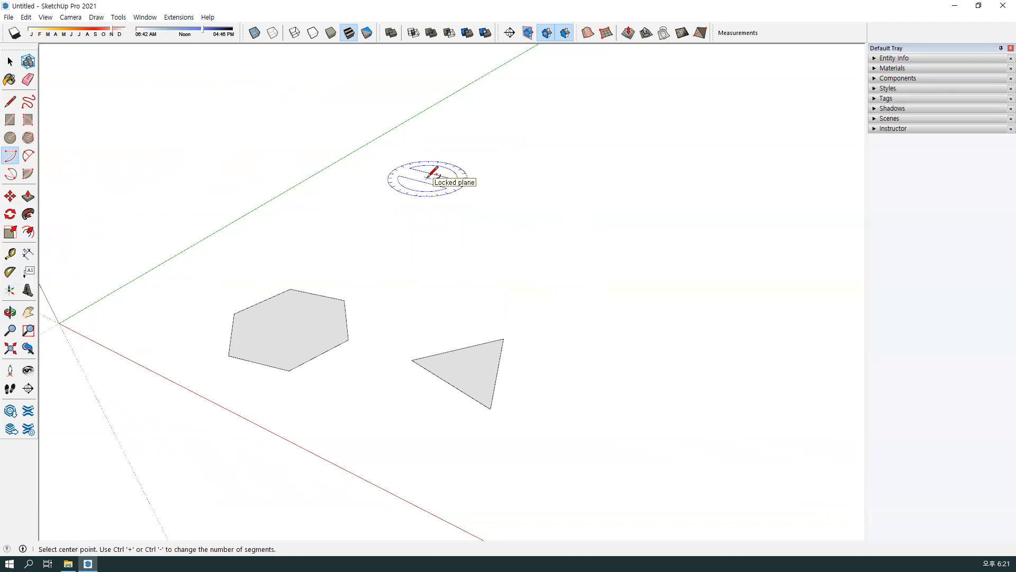
left_click(508, 194)
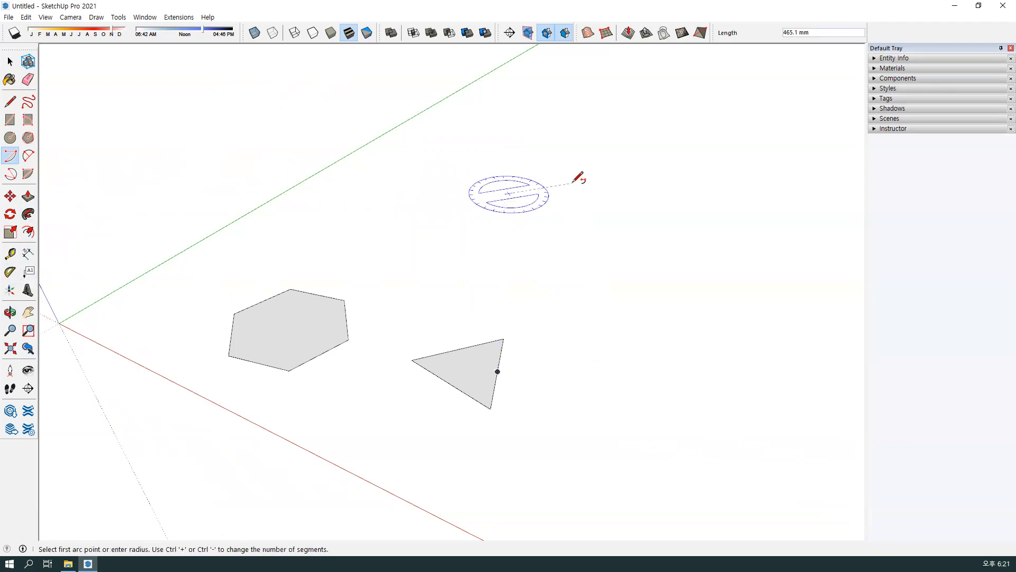
left_click(638, 213)
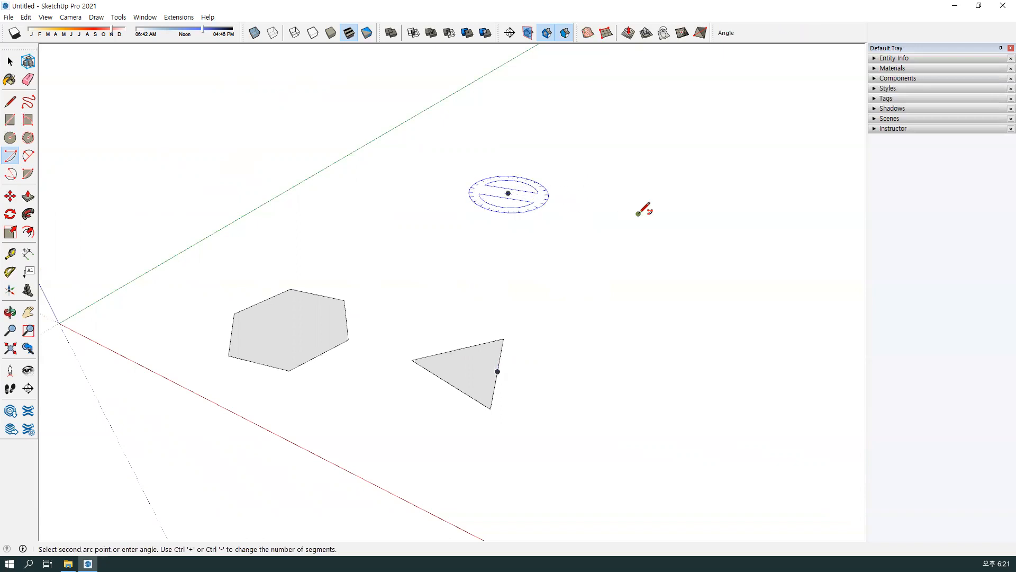
left_click(519, 143)
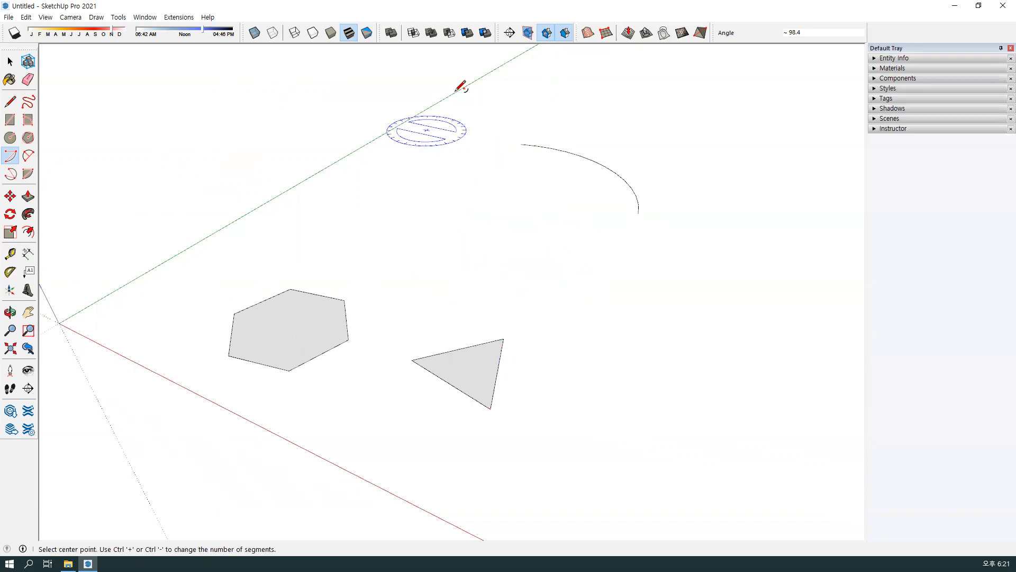
- Draw a 2 Point Arc on the ground behind the hexagon with a bulge of about 598 mm
middle_click_drag(670, 279, 657, 231)
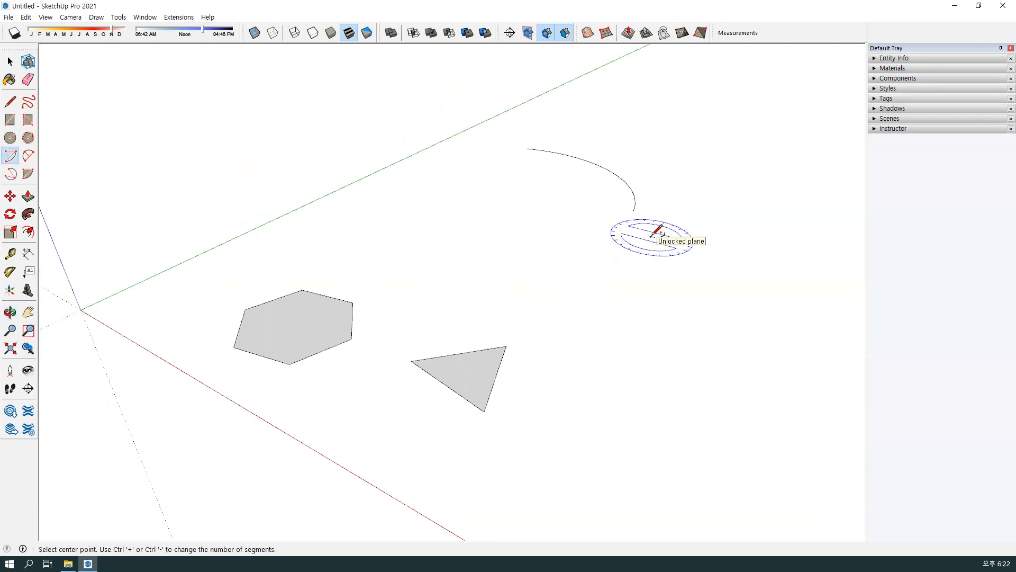
middle_click_drag(656, 231, 634, 233)
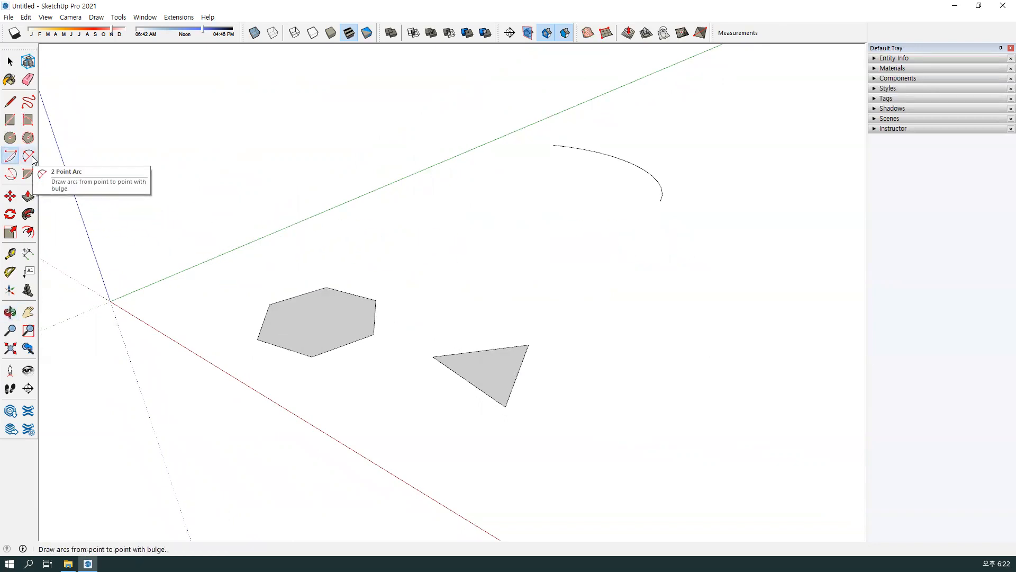
middle_click_drag(490, 236, 563, 295)
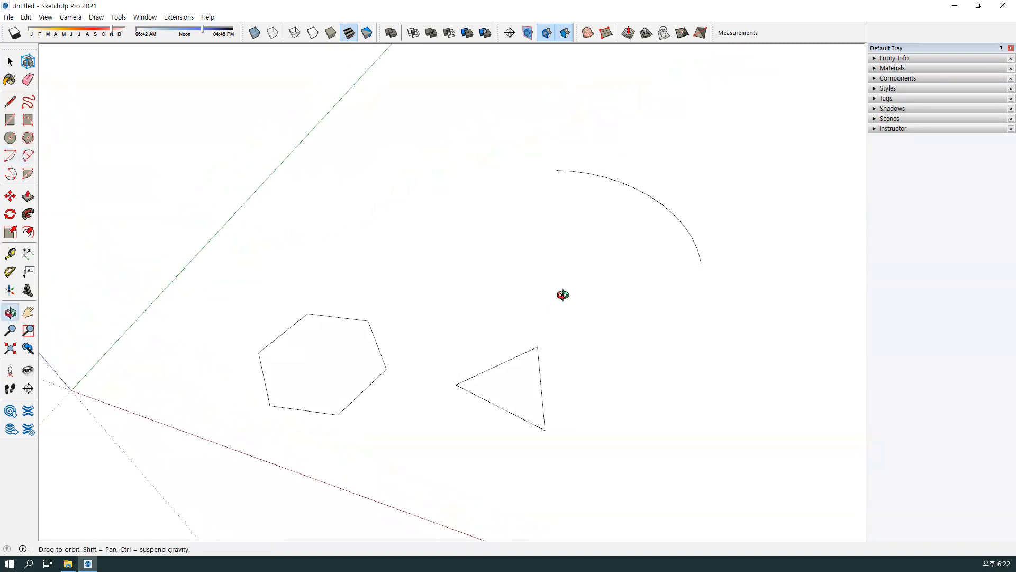
left_click(356, 201)
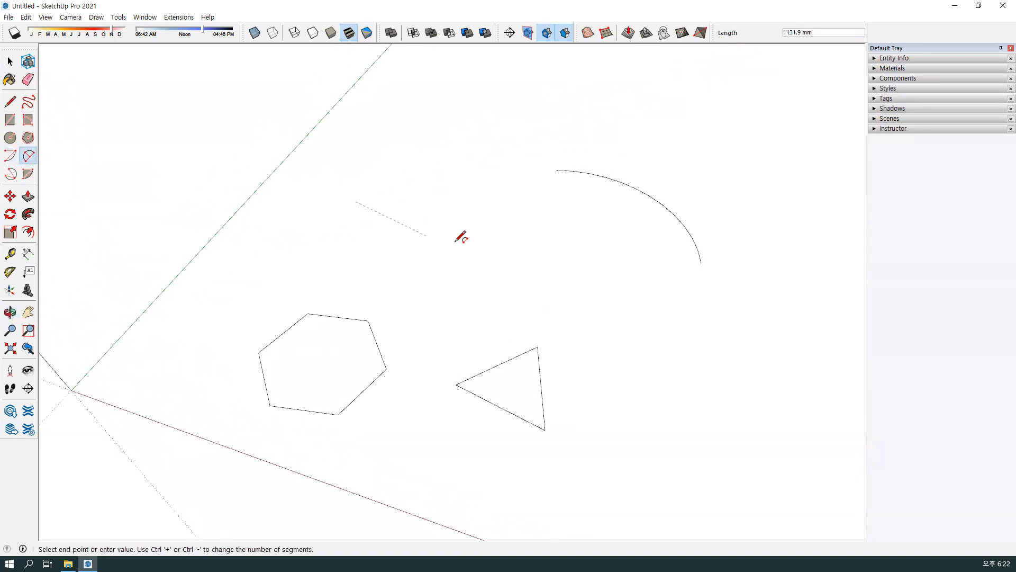
left_click(482, 231)
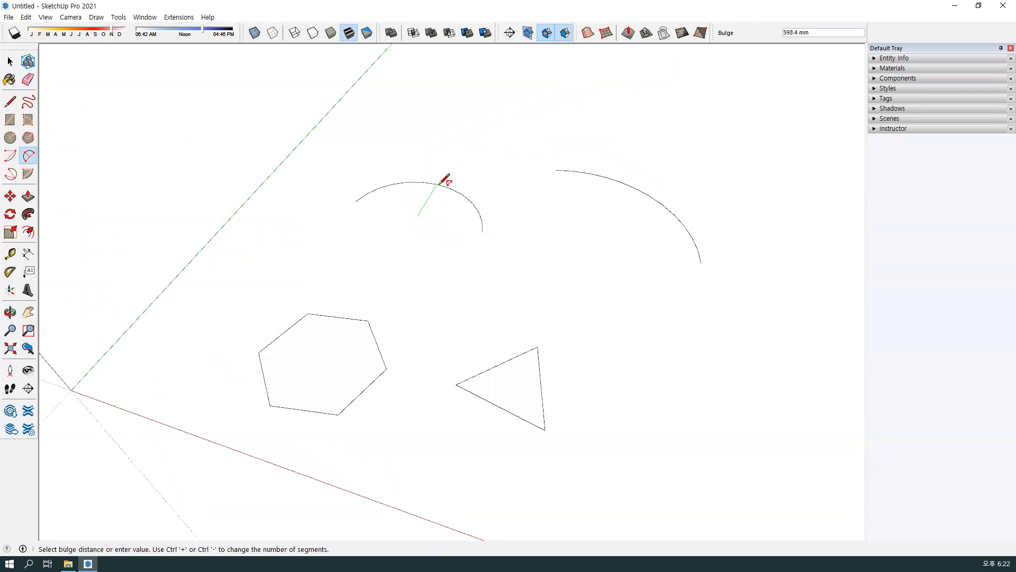
left_click(440, 184)
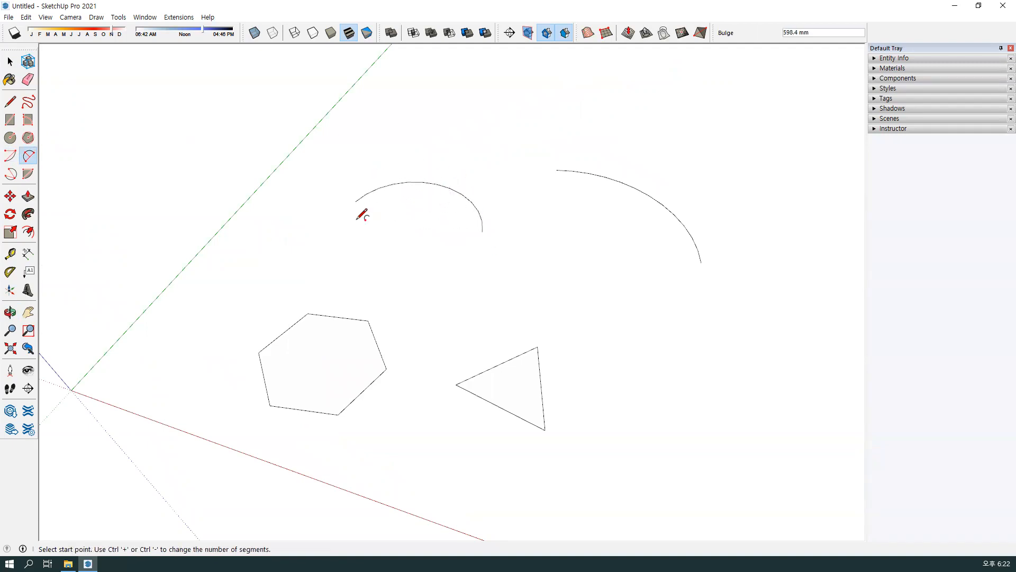
- Draw a 3 Point Arc of about 156 degrees on the ground on the far side of the triangle from the hexagon
middle_click_drag(495, 249, 565, 252)
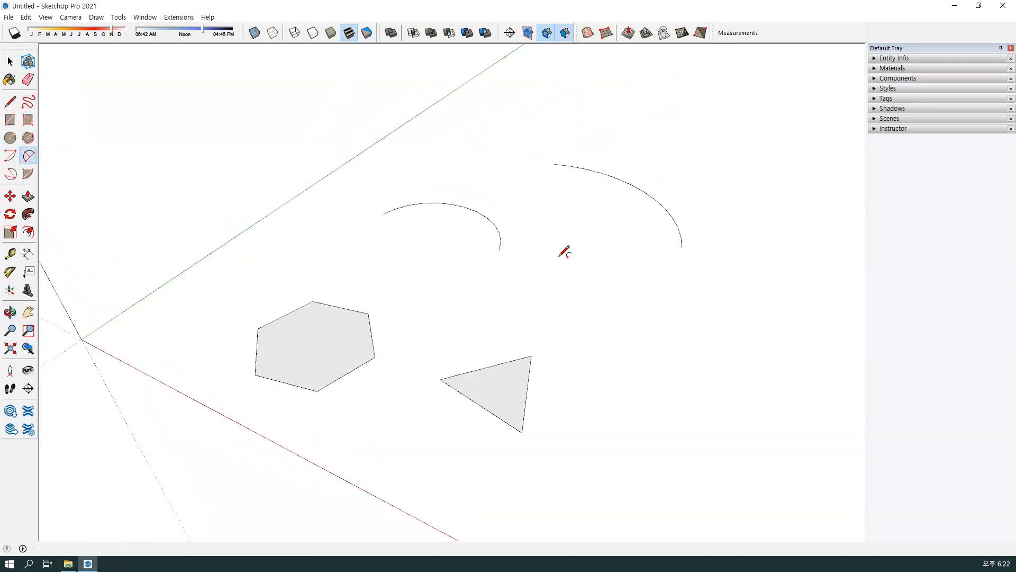
left_click(10, 175)
middle_click_drag(517, 272, 482, 271)
left_click(435, 251)
left_click(528, 249)
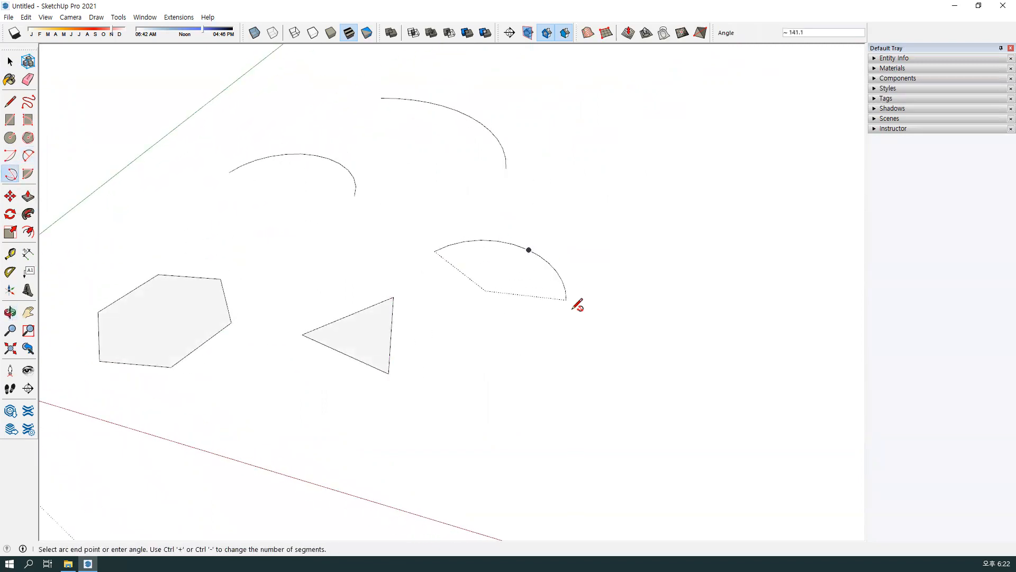
left_click(571, 331)
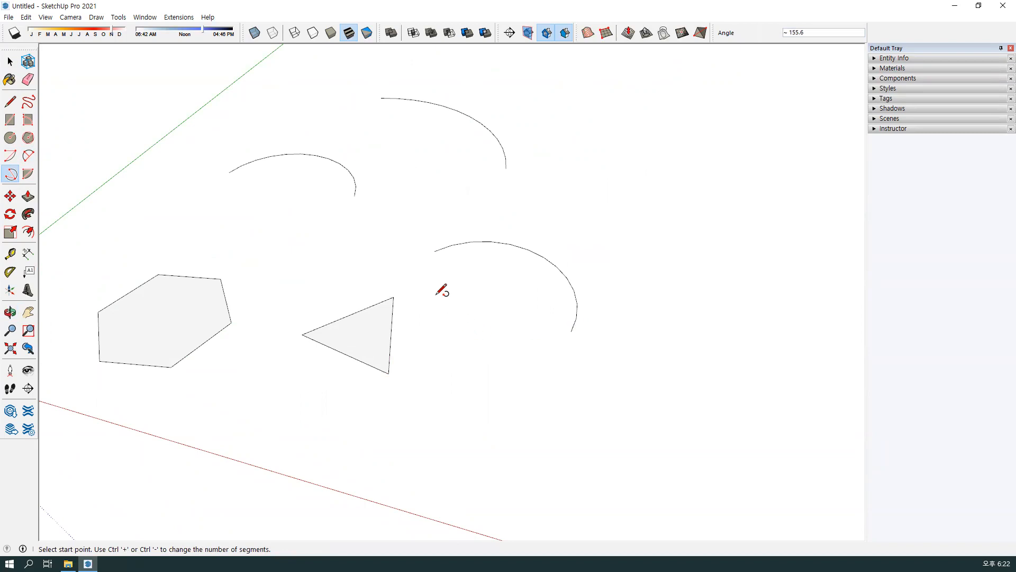
- Delete the triangle and the three arcs, keeping the hexagon
middle_click_drag(394, 220, 382, 222)
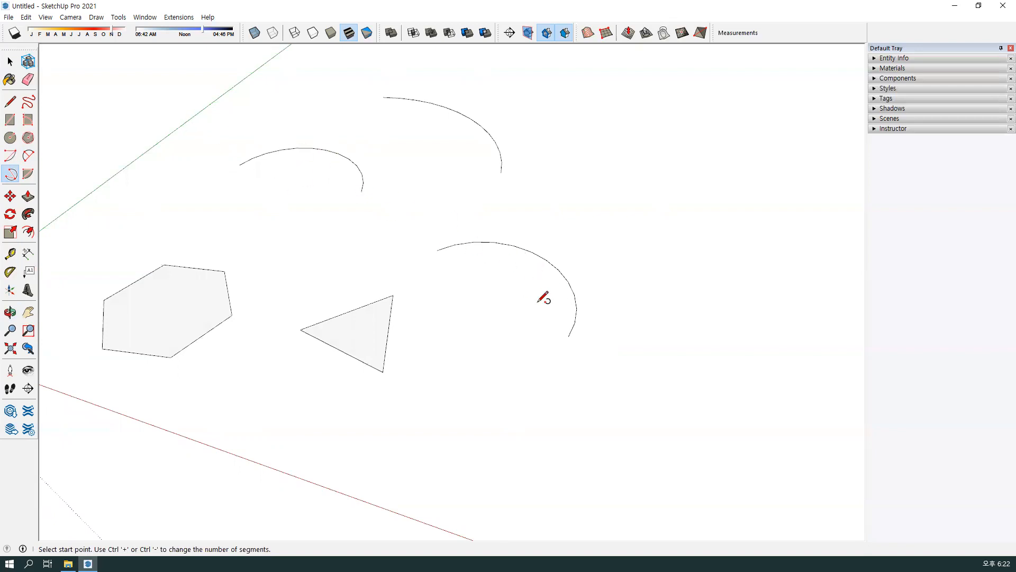
middle_click_drag(543, 298, 493, 224)
key("space")
left_click_drag(263, 81, 703, 417)
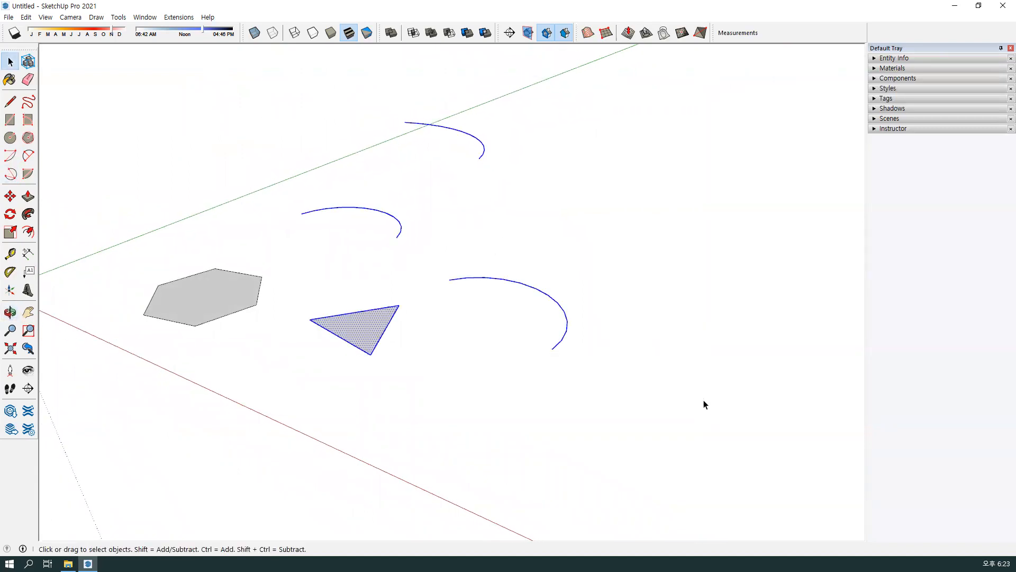
key("Delete")
- Select the hexagon's face and edges, and activate the Pie tool
middle_click_drag(619, 403, 556, 344)
middle_click_drag(403, 352, 392, 349)
left_click_drag(106, 196, 349, 407)
middle_click_drag(331, 370, 369, 375)
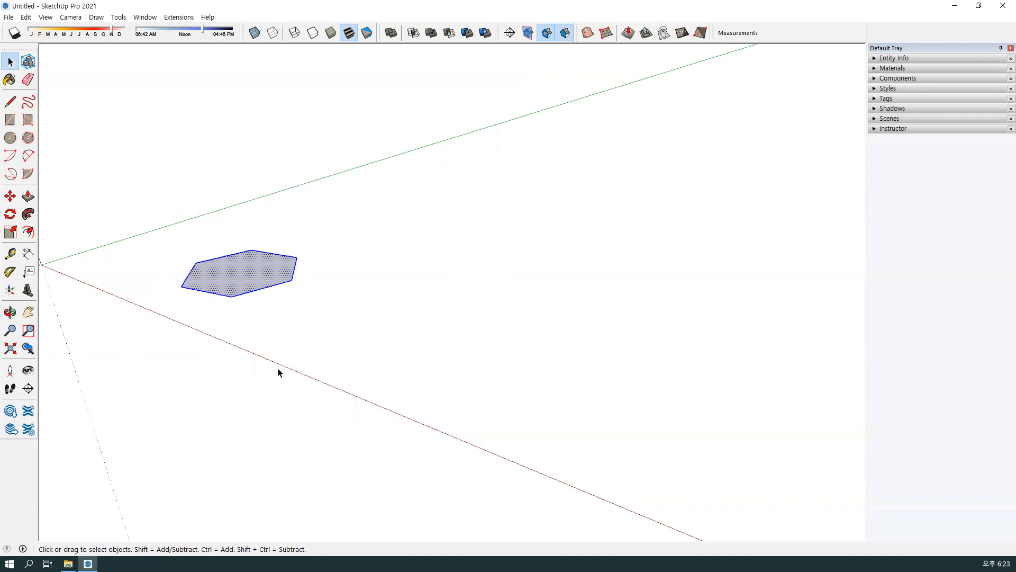
left_click(28, 175)
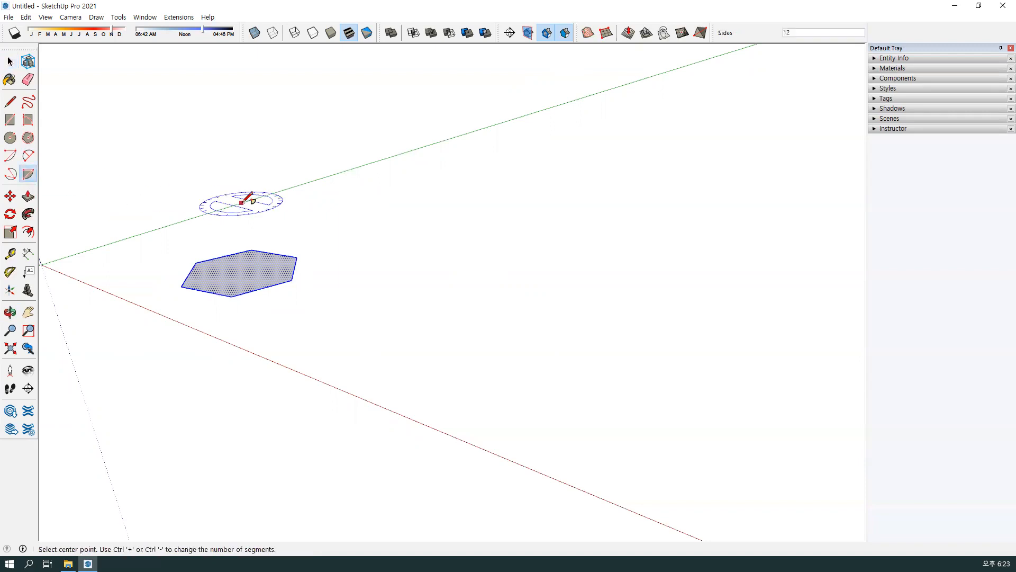
middle_click_drag(239, 291, 465, 363)
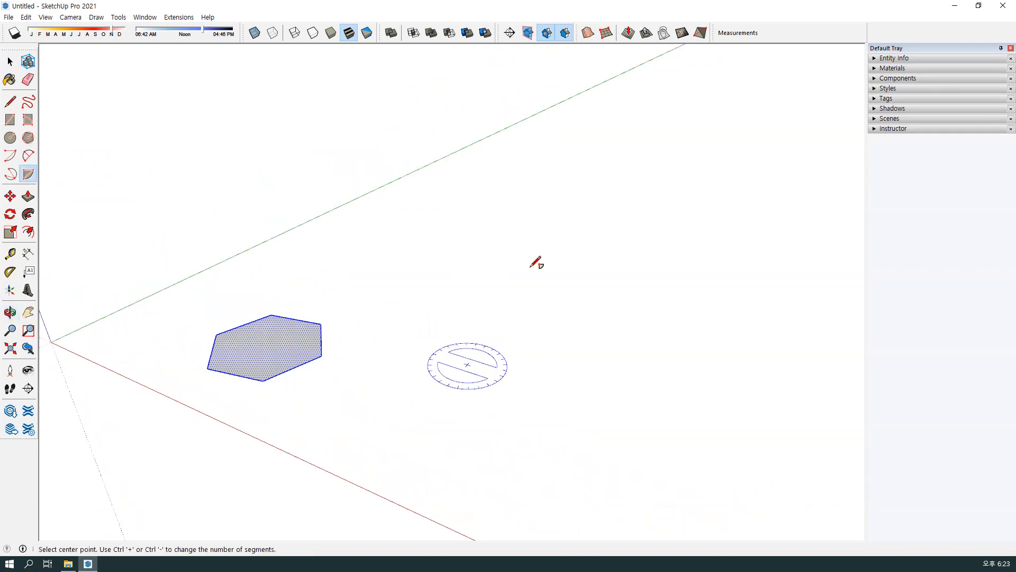
middle_click_drag(477, 290, 451, 288)
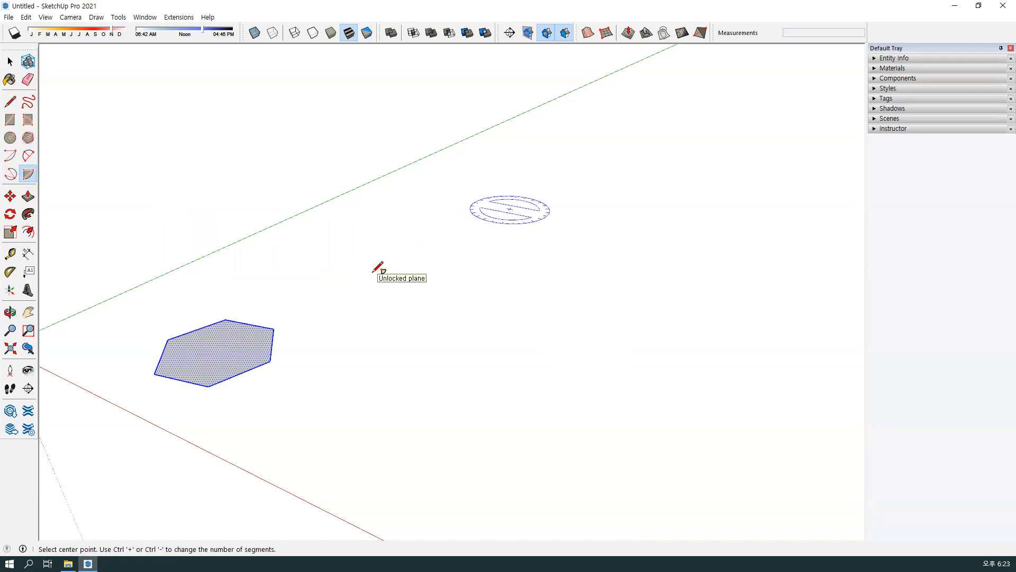
mouse_move(540, 188)
left_mouse_down()
mouse_move(375, 261)
mouse_move(533, 290)
mouse_move(569, 273)
mouse_move(530, 194)
mouse_move(573, 271)
mouse_move(545, 297)
mouse_move(370, 266)
mouse_move(526, 192)
left_mouse_up()
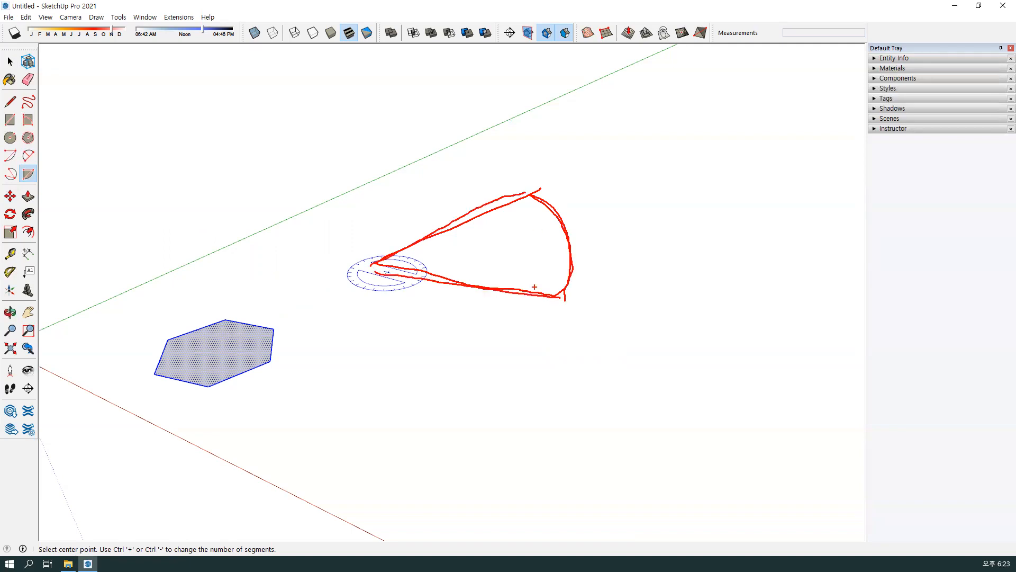
mouse_move(493, 298)
left_mouse_down()
mouse_move(474, 290)
mouse_move(458, 308)
left_mouse_up()
mouse_move(533, 197)
left_mouse_down()
mouse_move(520, 185)
mouse_move(529, 200)
left_mouse_up()
mouse_move(565, 297)
left_mouse_down()
mouse_move(574, 299)
mouse_move(567, 307)
left_mouse_up()
mouse_move(378, 264)
left_mouse_down()
mouse_move(369, 273)
mouse_move(502, 207)
mouse_move(560, 313)
left_mouse_up()
left_click_drag(530, 255, 540, 274)
key("Escape")
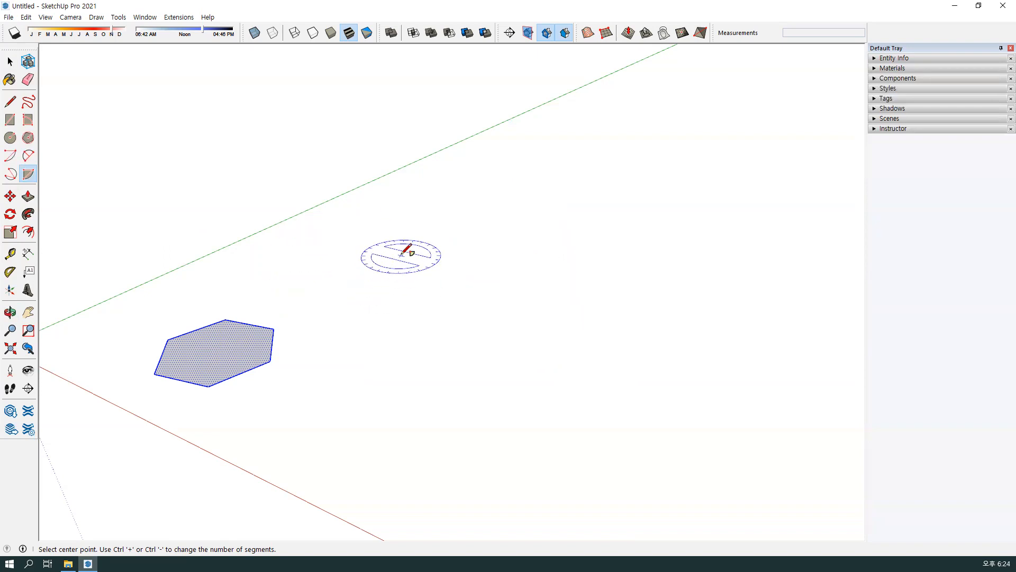
- Draw a closed pie-shaped sector on the ground beside the hexagon by setting its centre, first arc point and second arc point
left_click(402, 256)
left_click(548, 276)
left_click(496, 188)
middle_click_drag(492, 191, 465, 136)
middle_click_drag(513, 159, 460, 121)
middle_click_drag(636, 255, 570, 175)
middle_click_drag(567, 295, 553, 259)
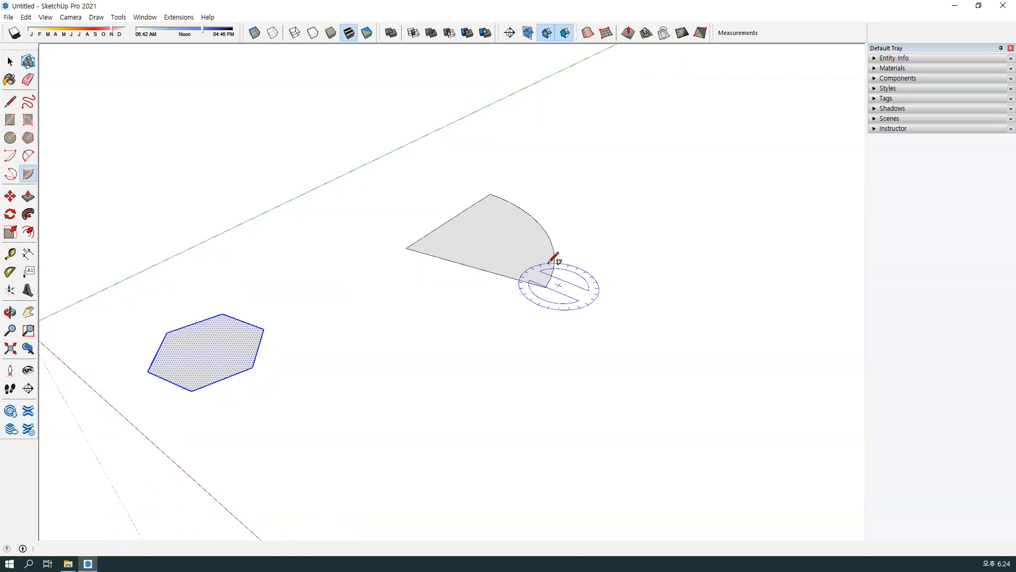
middle_click_drag(549, 276, 537, 266)
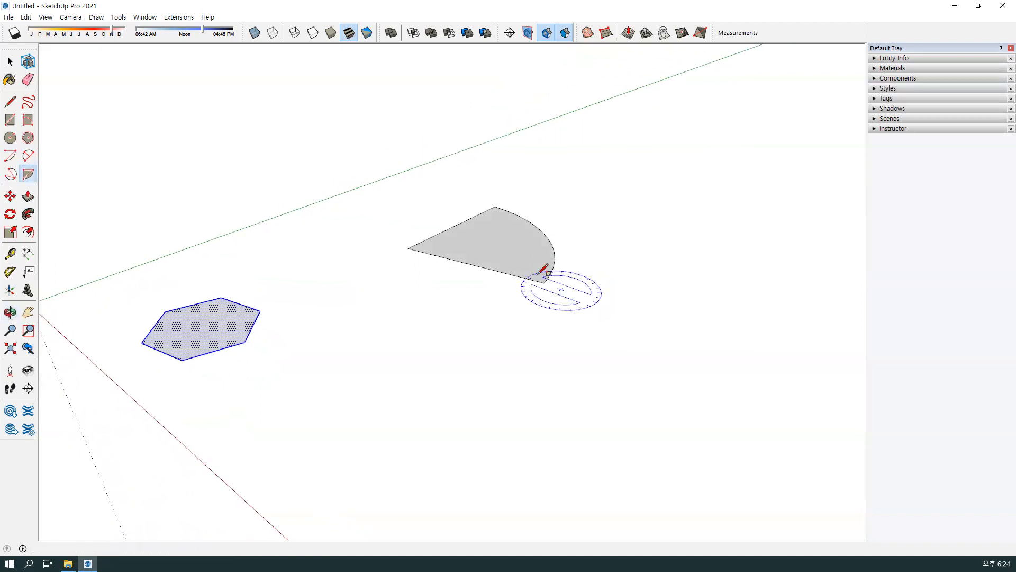
- Select both the hexagon and the pie-shaped sector together
middle_click_drag(504, 344, 553, 298)
key("space")
left_click_drag(132, 123, 686, 454)
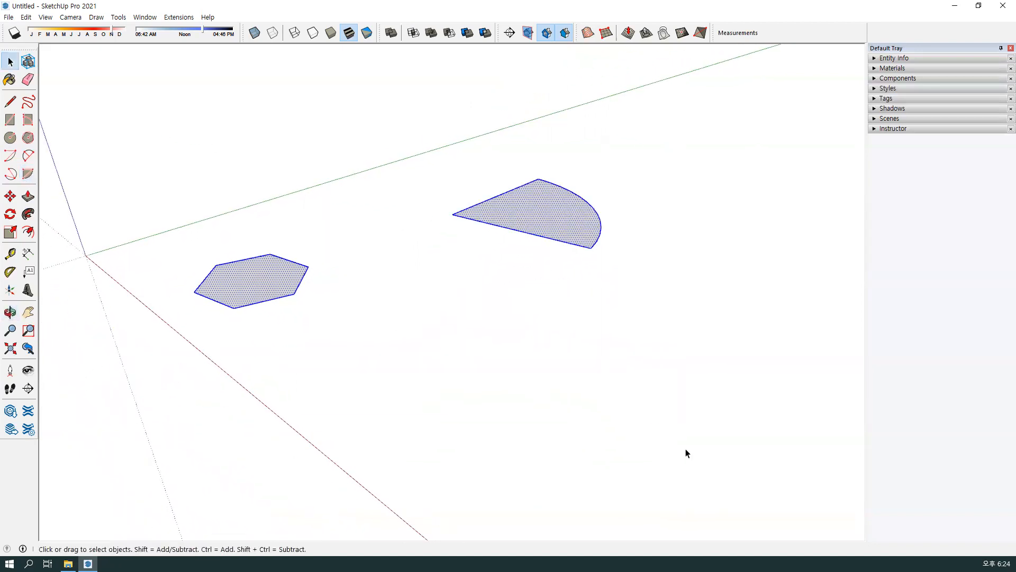
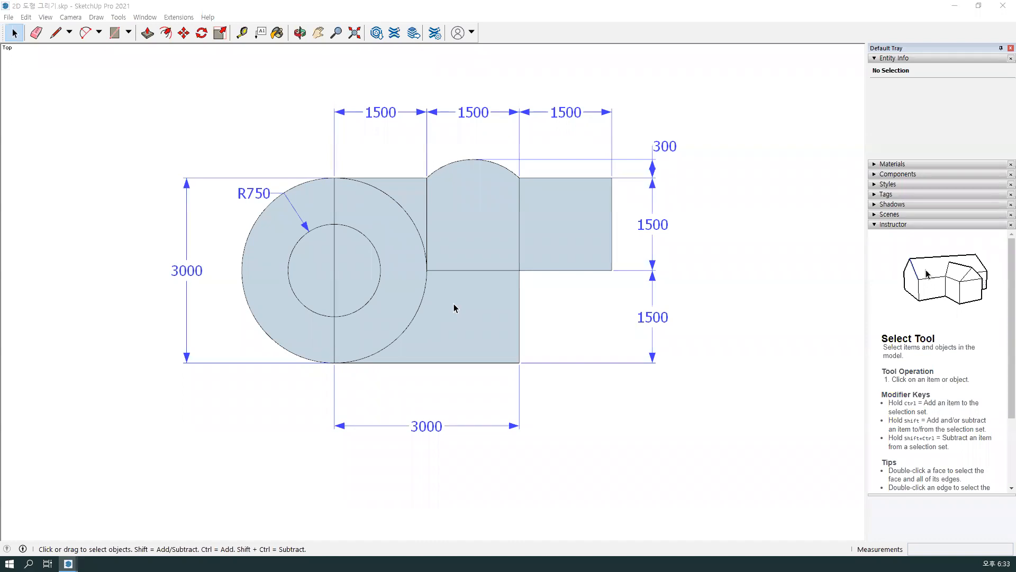
- Examine the reference figure's dimensions, covering the circles, base width, arc height and underlying square
left_click_drag(175, 179, 232, 179)
mouse_move(179, 185)
left_mouse_down()
mouse_move(180, 379)
mouse_move(194, 380)
left_mouse_up()
mouse_move(182, 245)
left_mouse_down()
mouse_move(191, 331)
mouse_move(186, 297)
left_mouse_up()
mouse_move(321, 172)
left_mouse_down()
mouse_move(339, 174)
mouse_move(327, 374)
mouse_move(343, 358)
left_mouse_up()
left_click_drag(259, 214, 248, 232)
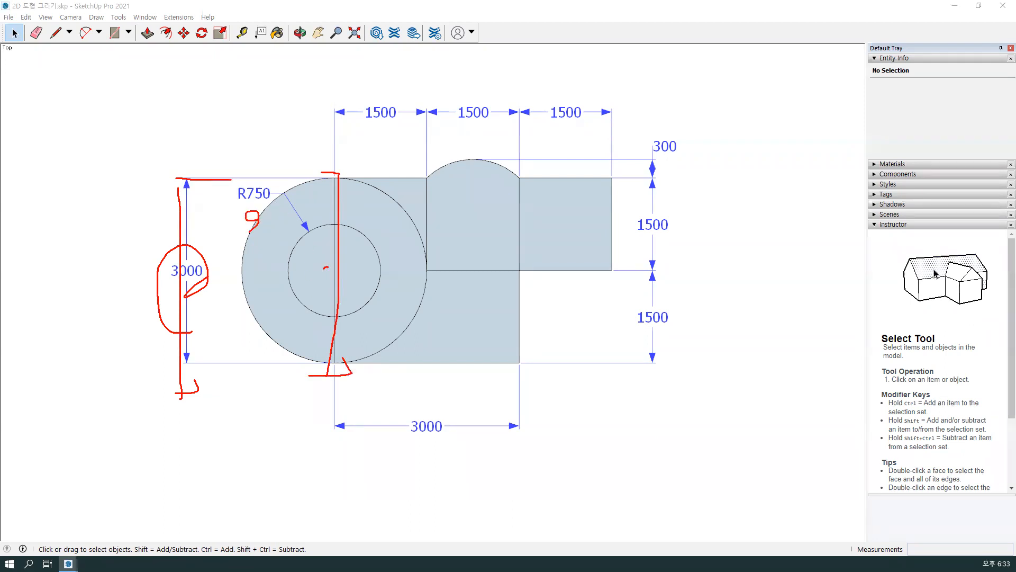
mouse_move(308, 238)
left_mouse_down()
mouse_move(297, 236)
mouse_move(305, 240)
left_mouse_up()
mouse_move(272, 201)
left_mouse_down()
mouse_move(249, 197)
mouse_move(271, 200)
left_mouse_up()
mouse_move(334, 349)
left_mouse_down()
mouse_move(338, 405)
mouse_move(520, 375)
left_mouse_up()
left_click_drag(520, 359, 522, 409)
mouse_move(437, 442)
left_mouse_down()
mouse_move(416, 428)
mouse_move(445, 439)
left_mouse_up()
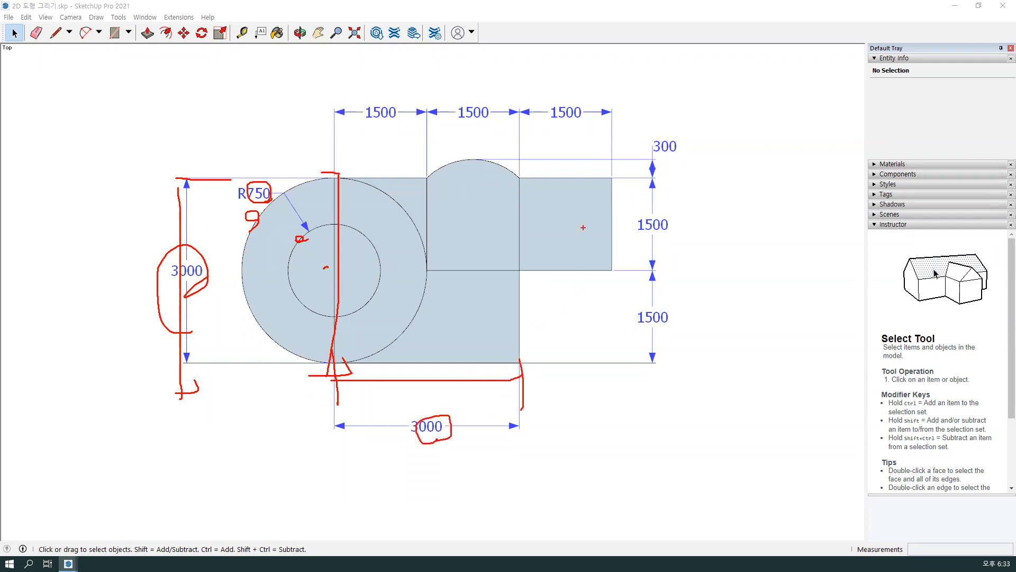
left_click_drag(477, 177, 475, 163)
mouse_move(660, 174)
left_mouse_down()
mouse_move(646, 171)
mouse_move(640, 183)
left_mouse_up()
mouse_move(425, 179)
left_mouse_down()
mouse_move(531, 180)
mouse_move(475, 164)
left_mouse_up()
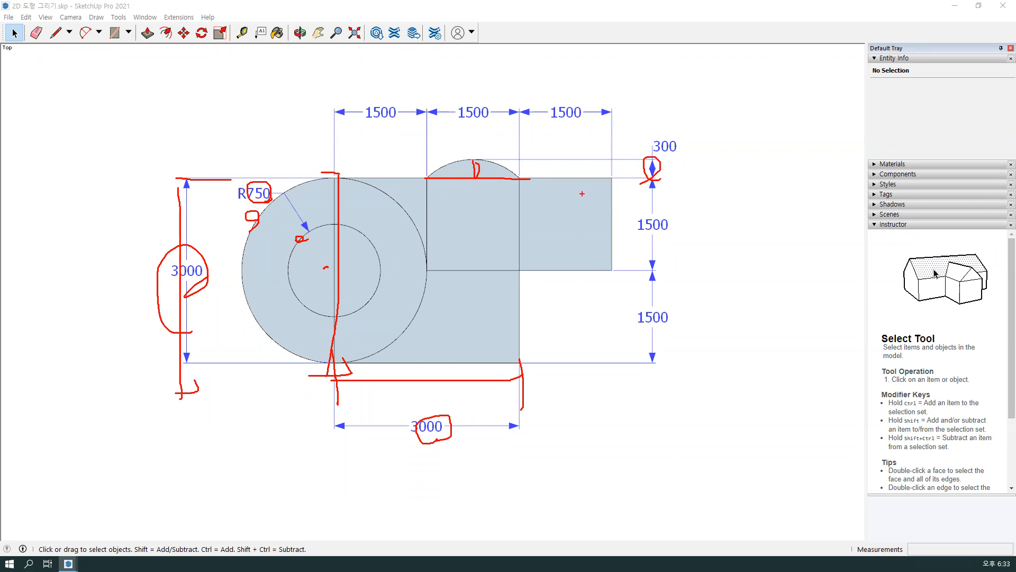
key("Escape")
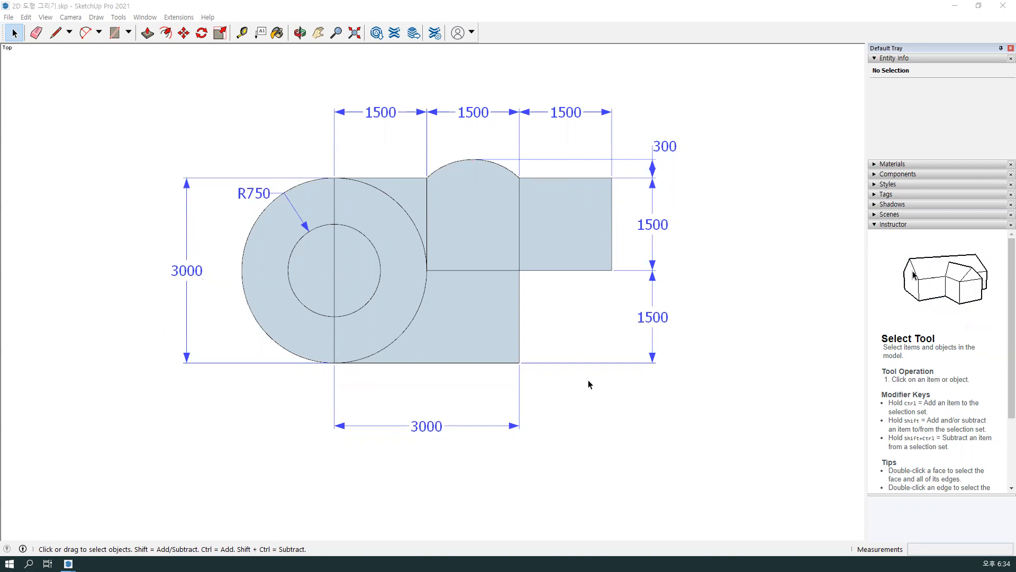
mouse_move(576, 308)
middle_mouse_down("shift")
mouse_move(561, 284)
mouse_move(549, 288)
middle_mouse_up("shift")
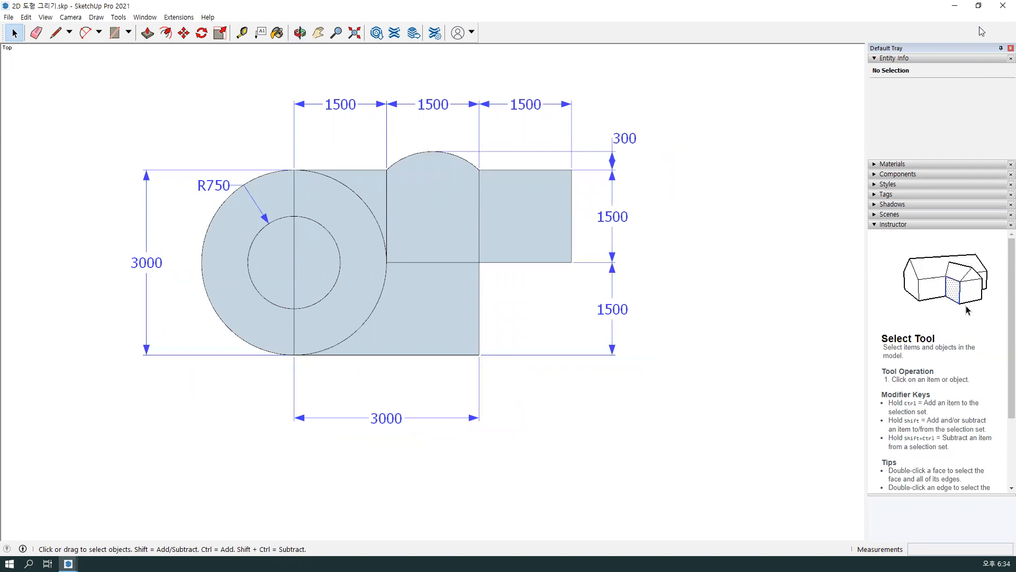
middle_click_drag(582, 346, 558, 336, "shift")
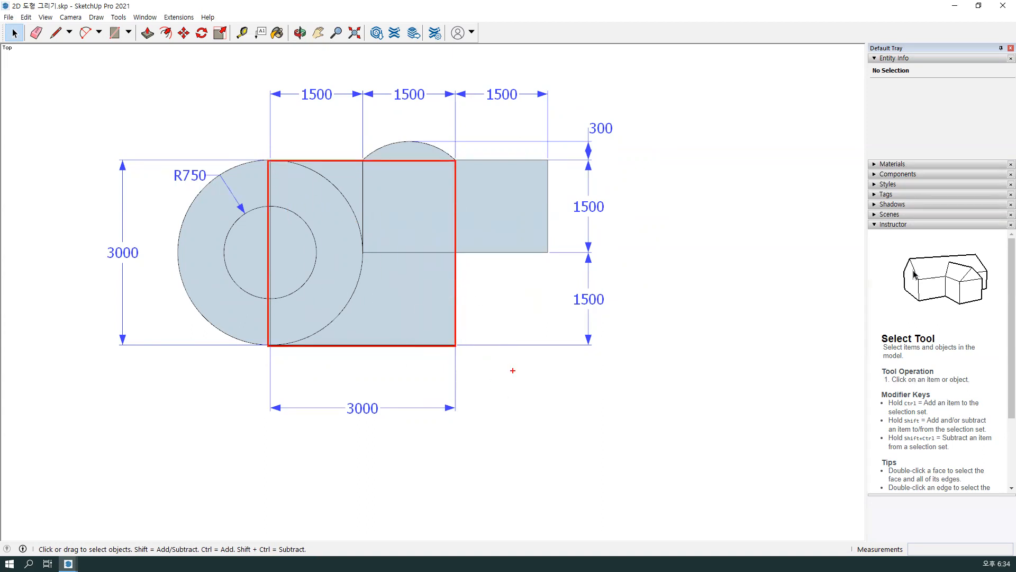
left_click_drag(306, 388, 396, 396)
left_click_drag(302, 192, 301, 313)
key("Escape")
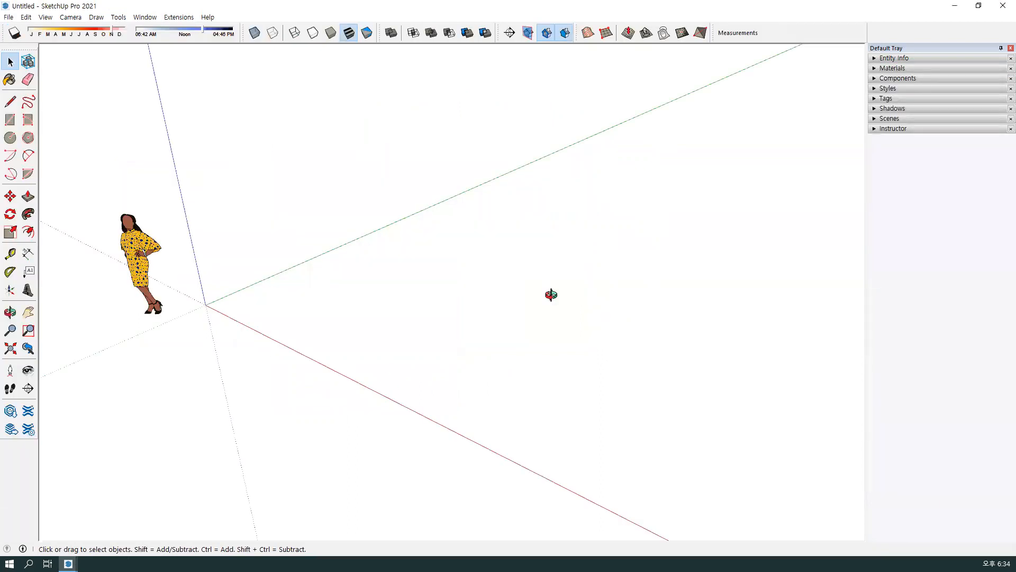
- Switch to the untitled model and draw a 3000 x 3000 mm square on the ground
middle_click_drag(551, 294, 371, 243)
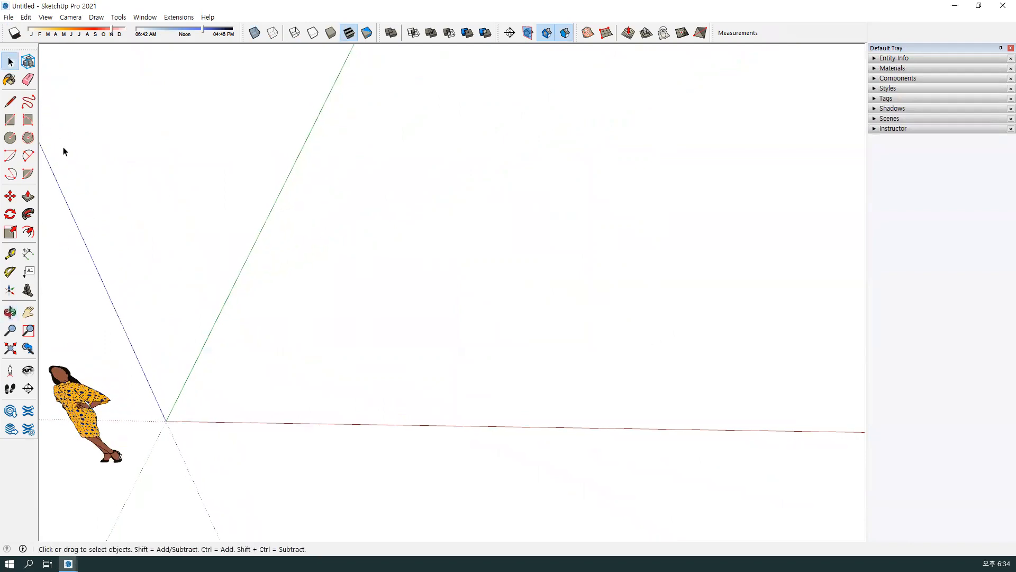
left_click(10, 120)
left_click(332, 383)
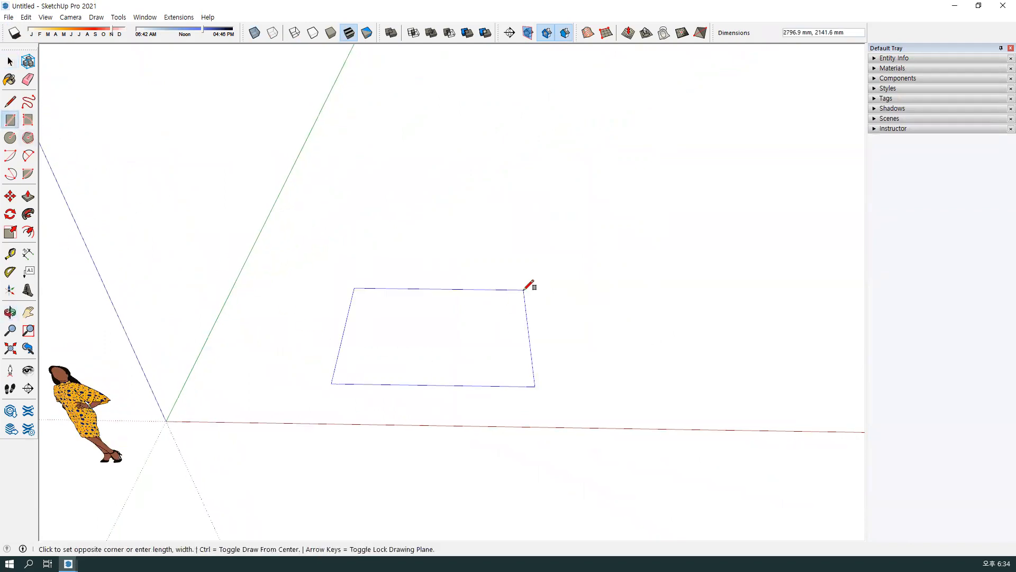
type("3000,3000")
key("Return")
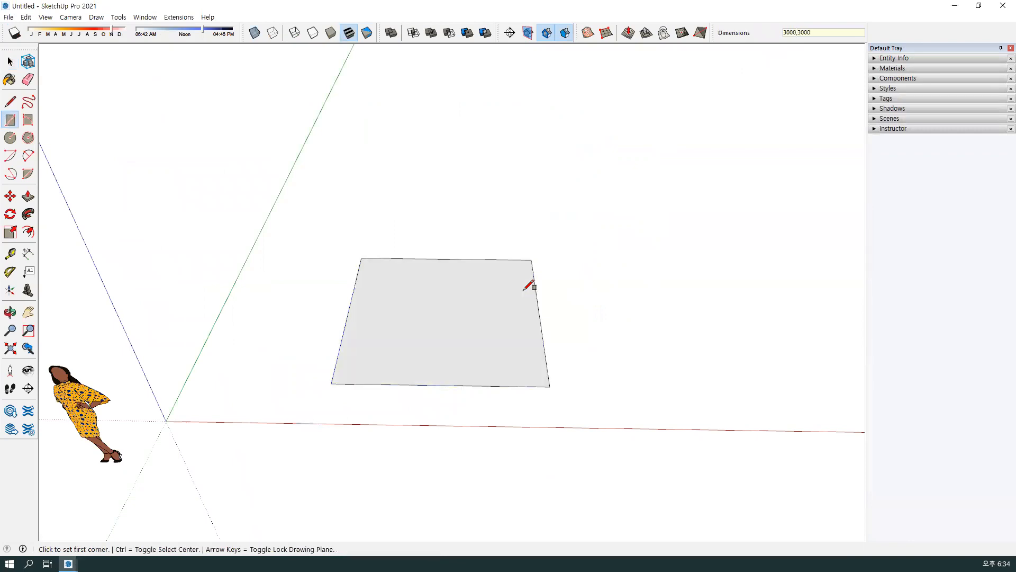
middle_click_drag(504, 345, 614, 349)
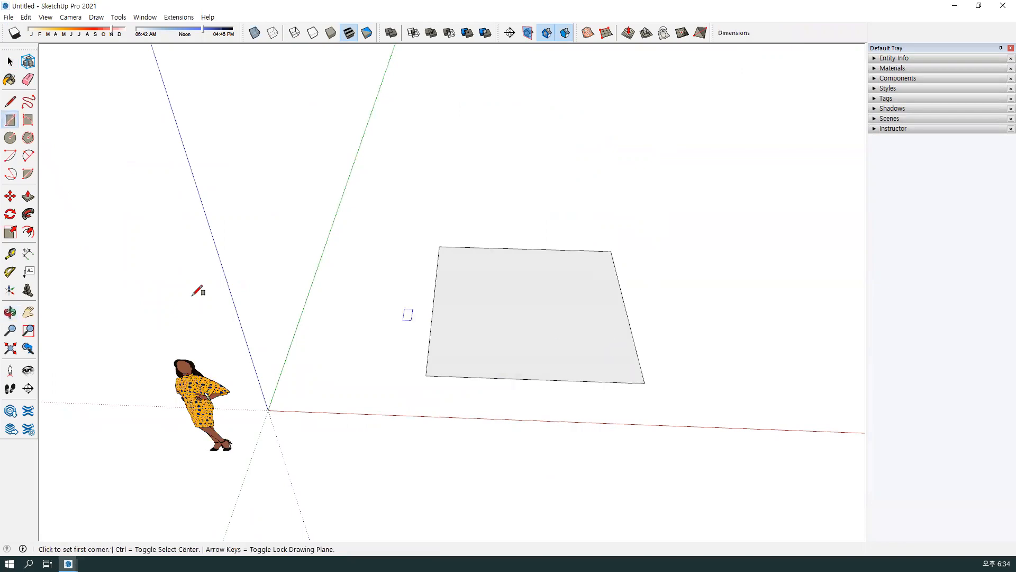
- Draw a 1500 mm radius circle centred on the midpoint of the square's left edge, reaching its corner
left_click(10, 137)
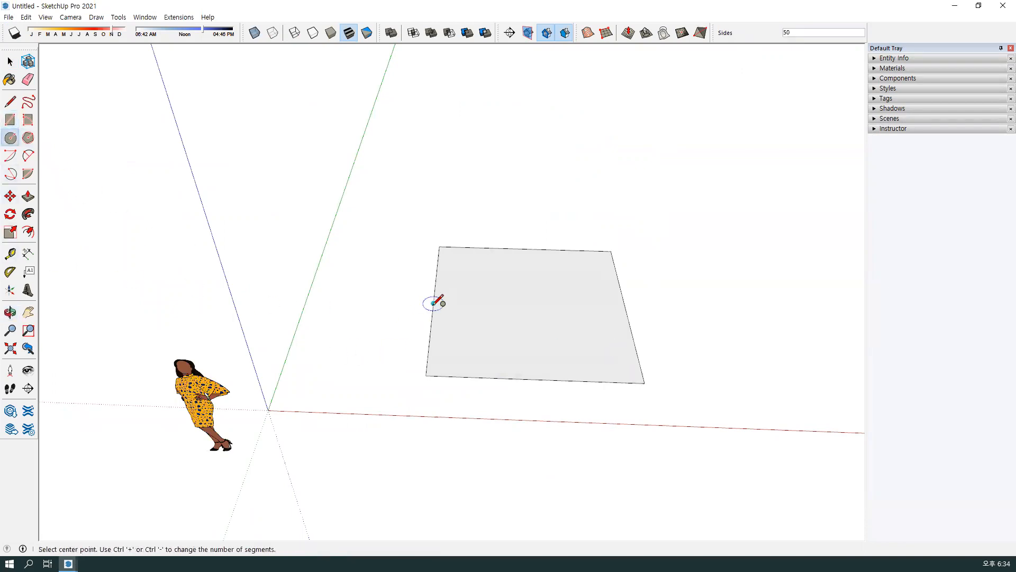
middle_click_drag(481, 349, 567, 311)
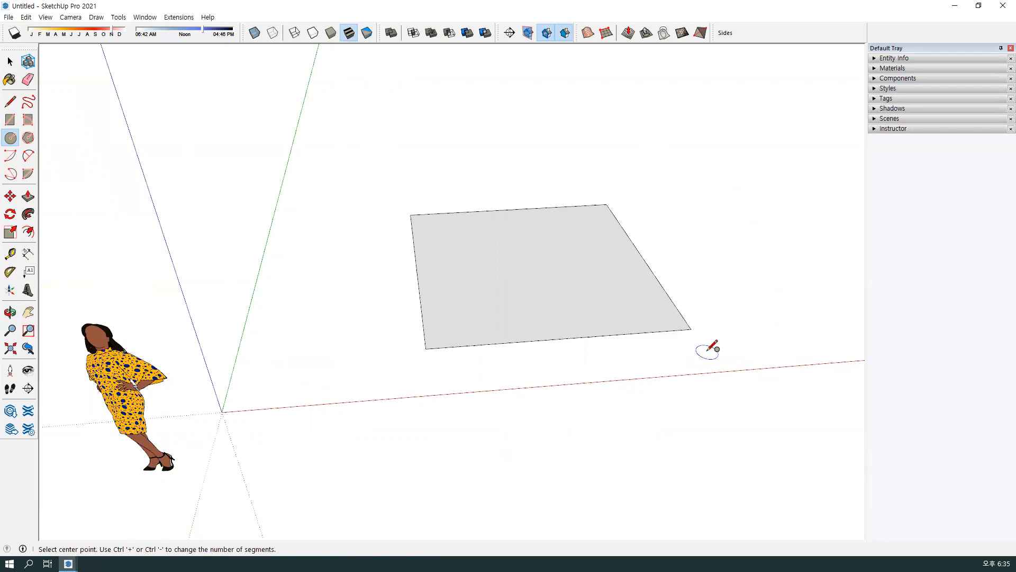
mouse_move(458, 212)
left_mouse_down()
mouse_move(478, 318)
mouse_move(553, 218)
mouse_move(523, 214)
mouse_move(466, 296)
mouse_move(534, 270)
left_mouse_up()
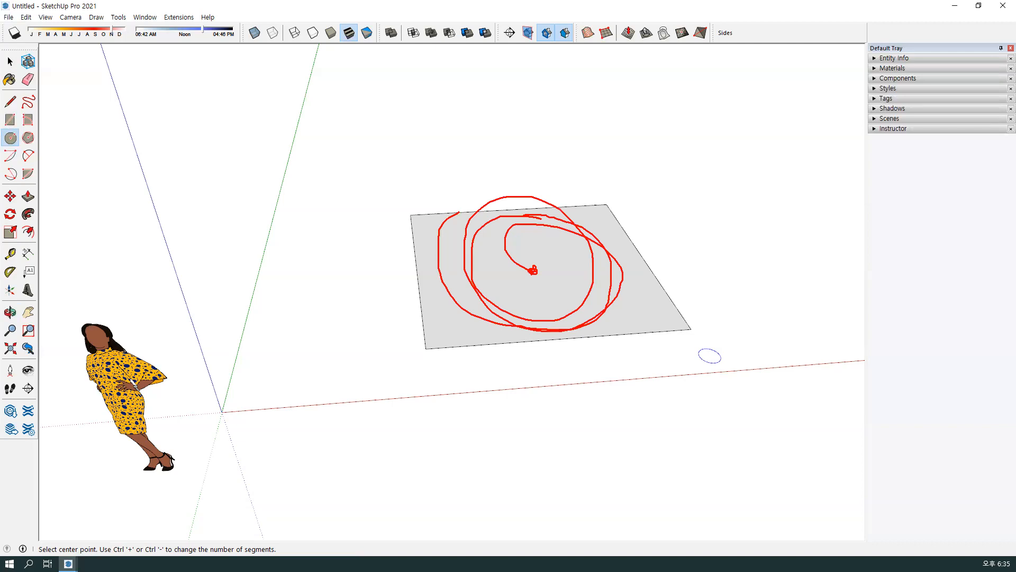
key("Escape")
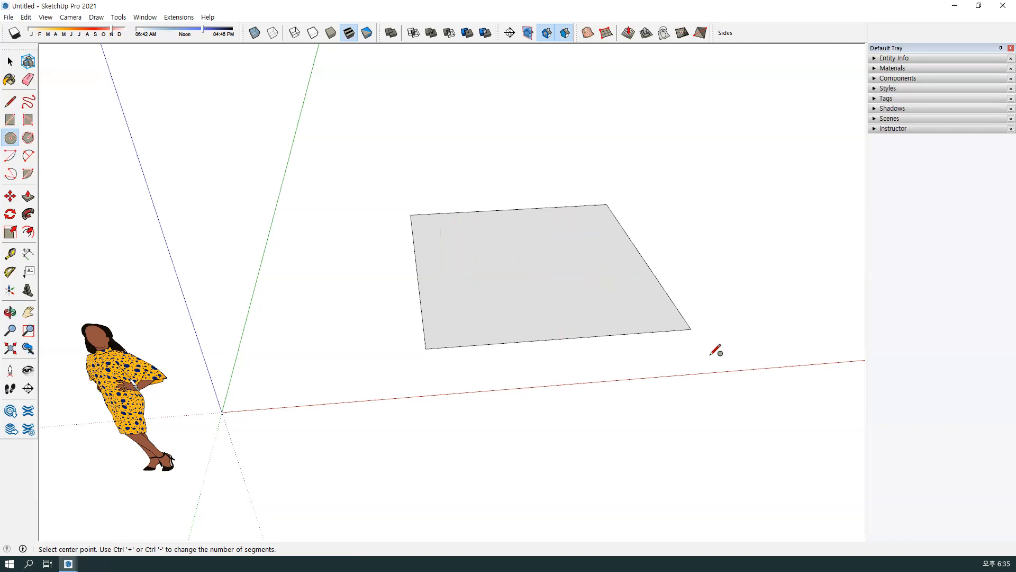
left_click(417, 271)
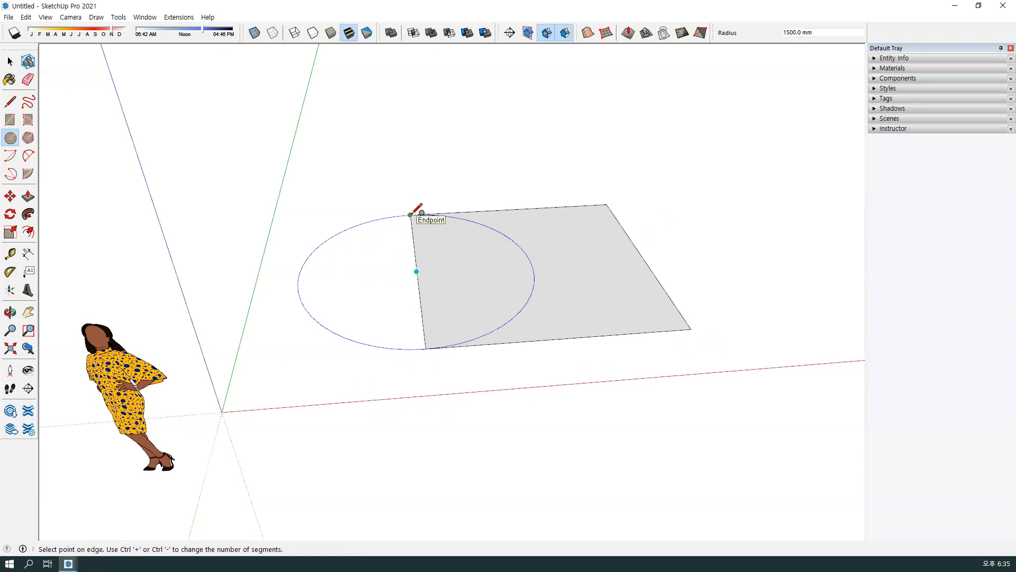
left_click(411, 214)
- Draw a concentric circle with a 750 mm radius inside the large circle
middle_click_drag(462, 316, 366, 396)
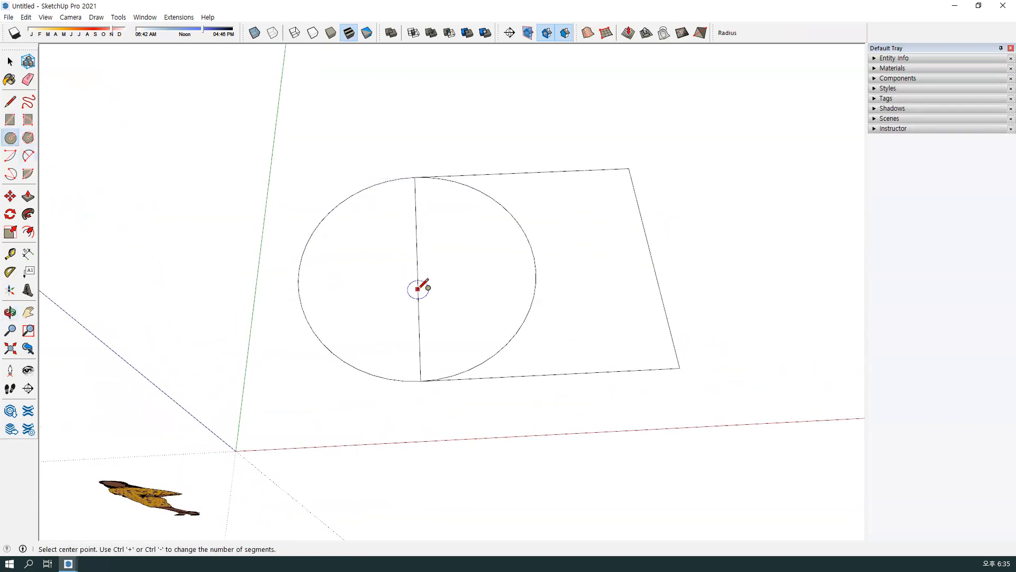
left_click(417, 269)
type("750")
key("Return")
mouse_move(418, 251)
middle_mouse_down()
mouse_move(540, 288)
mouse_move(590, 220)
mouse_move(556, 276)
mouse_move(580, 288)
middle_mouse_up()
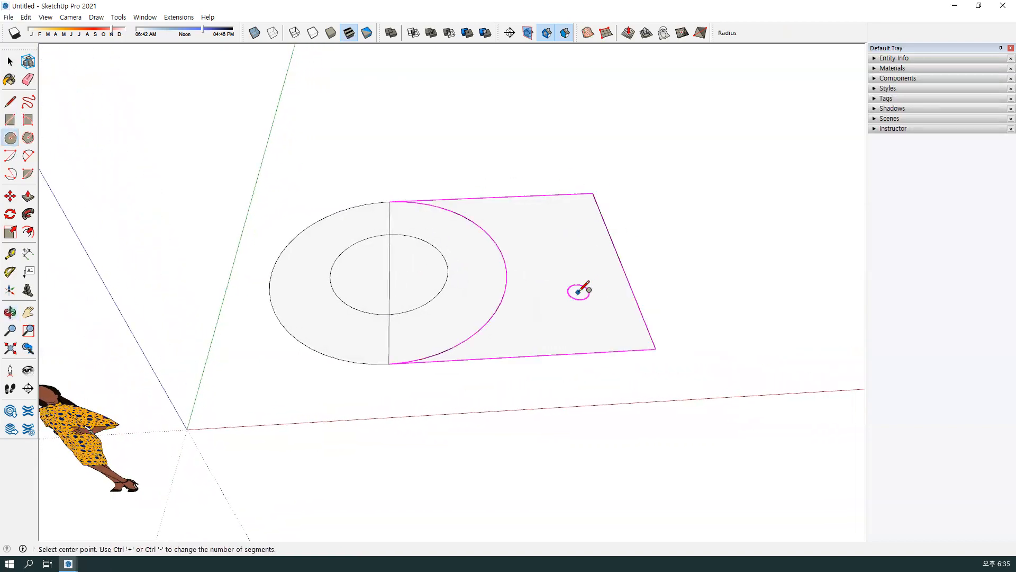
- Consult the reference drawing and select the faces one by one to check how the circles divide the square
mouse_move(67, 563)
left_click(170, 516)
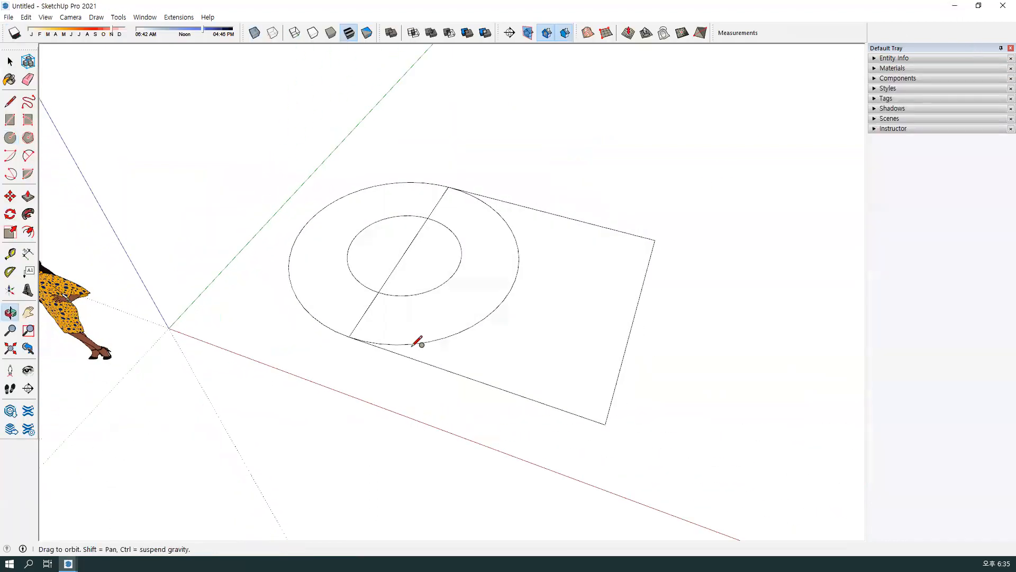
left_click_drag(418, 342, 540, 360)
key("c")
middle_click_drag(540, 359, 517, 311)
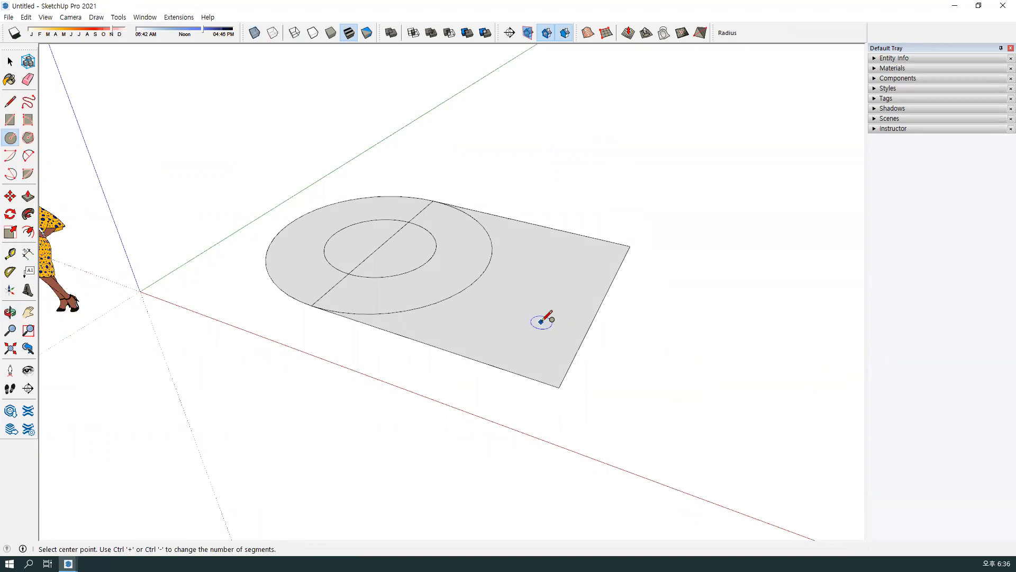
middle_click_drag(544, 317, 519, 326)
key("space")
left_click(506, 326)
left_click(469, 259)
left_click(422, 249)
left_click(382, 230)
left_click(378, 207)
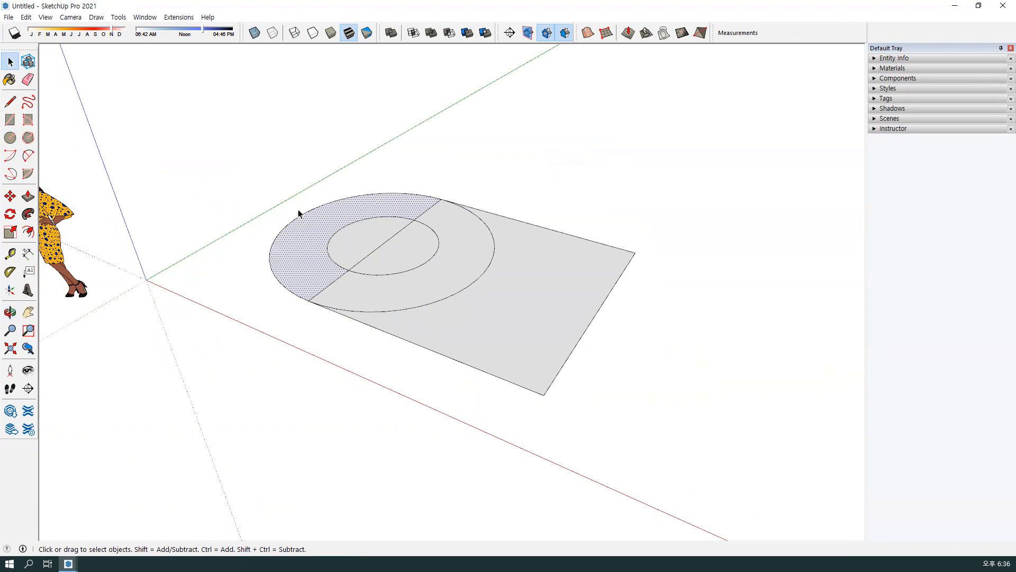
- Draw a line from the circles' centre to the midpoint of the square's opposite edge, and check the split faces
left_click(10, 101)
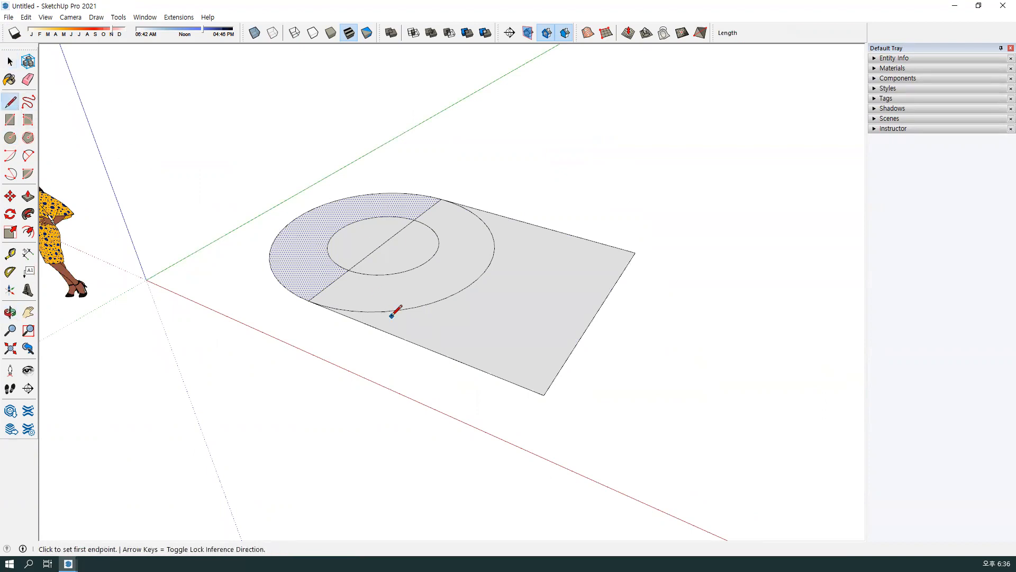
left_click(383, 243)
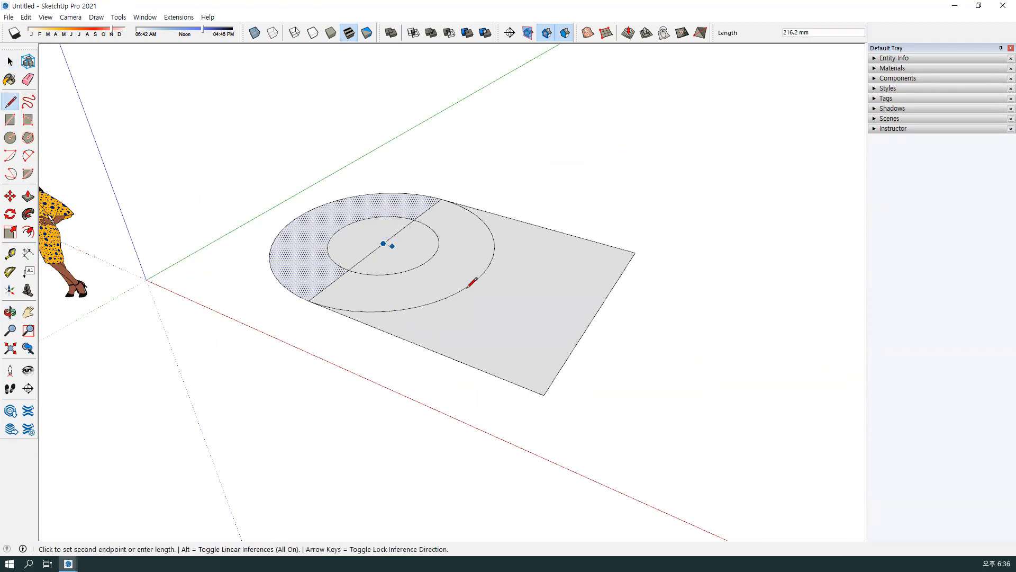
left_click(597, 312)
key("space")
left_click(571, 281)
left_click(549, 324)
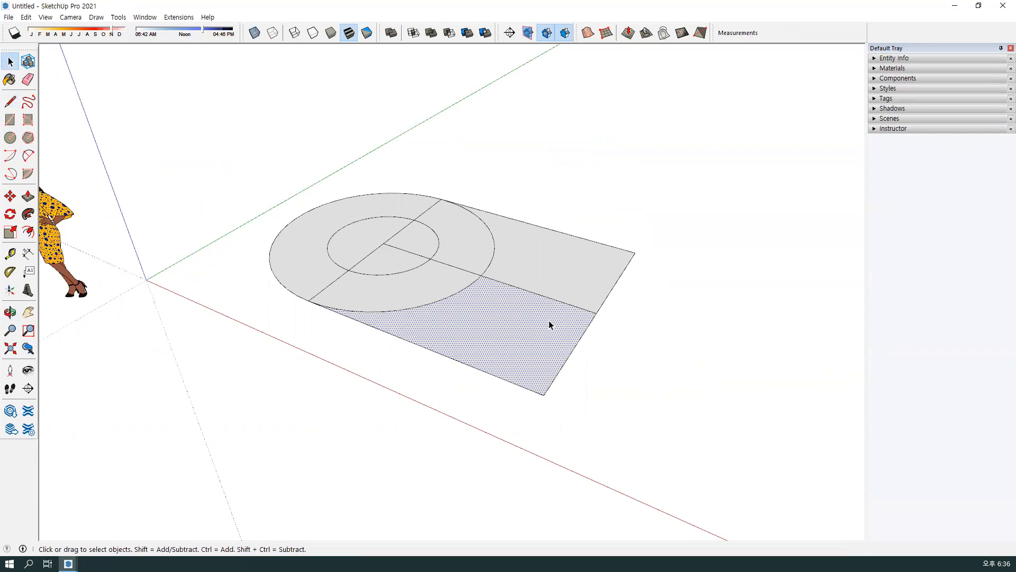
- Draw a line from where the dividing line crosses the large circle to the midpoint of the square's far edge, and check the resulting faces
left_click(10, 101)
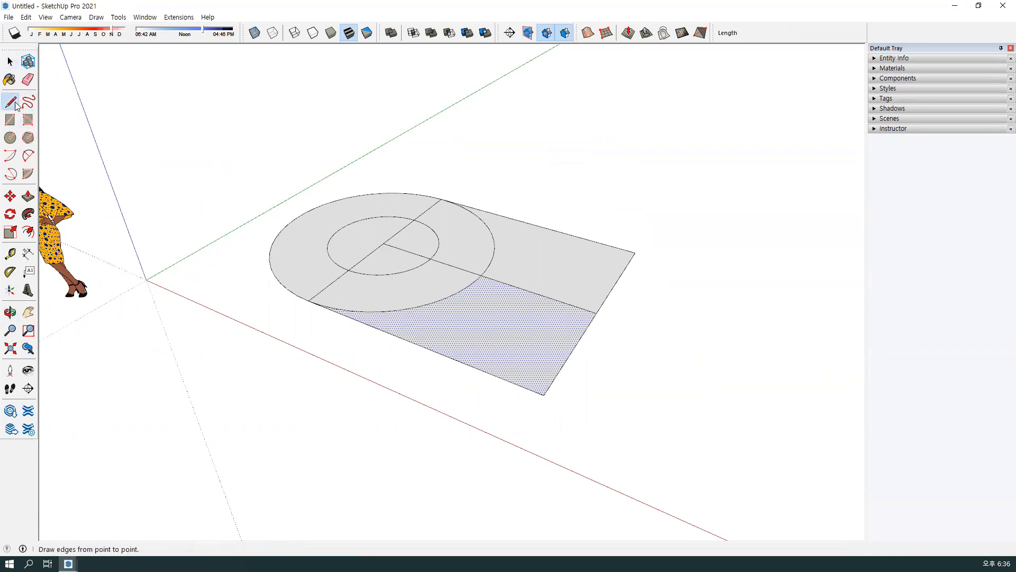
left_click(480, 275)
left_click(531, 223)
key("space")
left_click(563, 266)
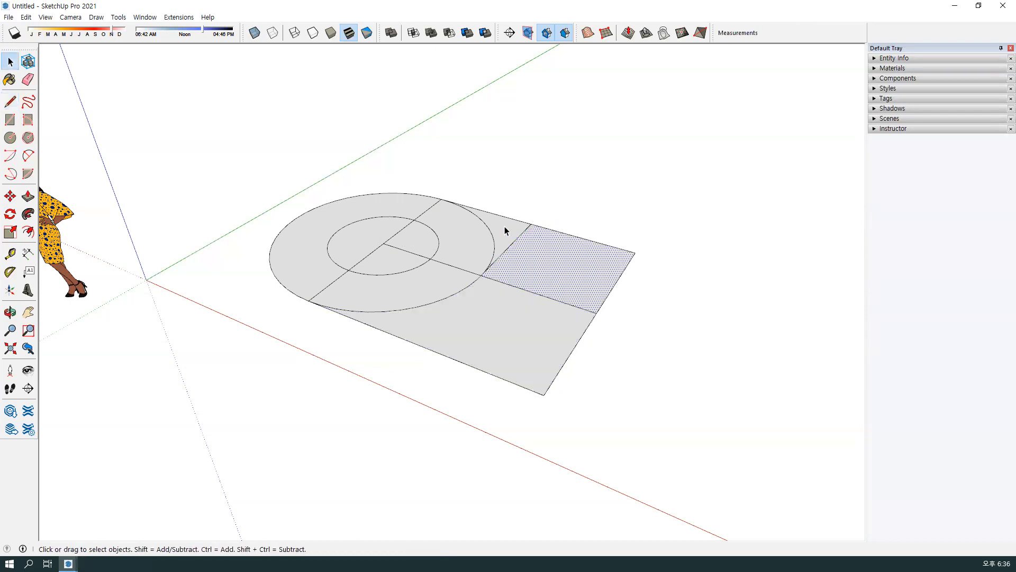
left_click(510, 335)
middle_click_drag(510, 335, 504, 306)
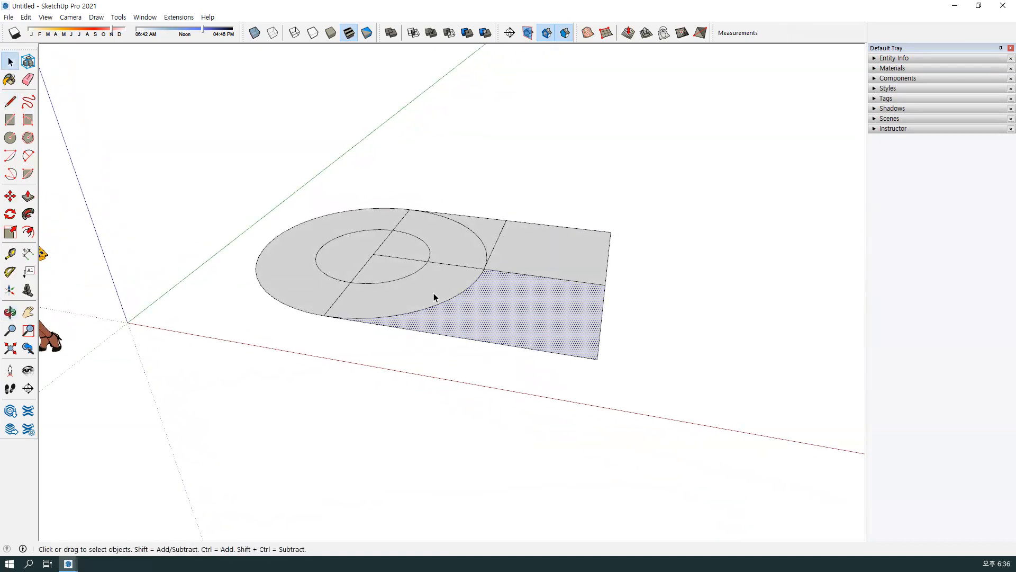
- Delete the two segments of the dividing line that lie inside the large and small circles
left_click(450, 263)
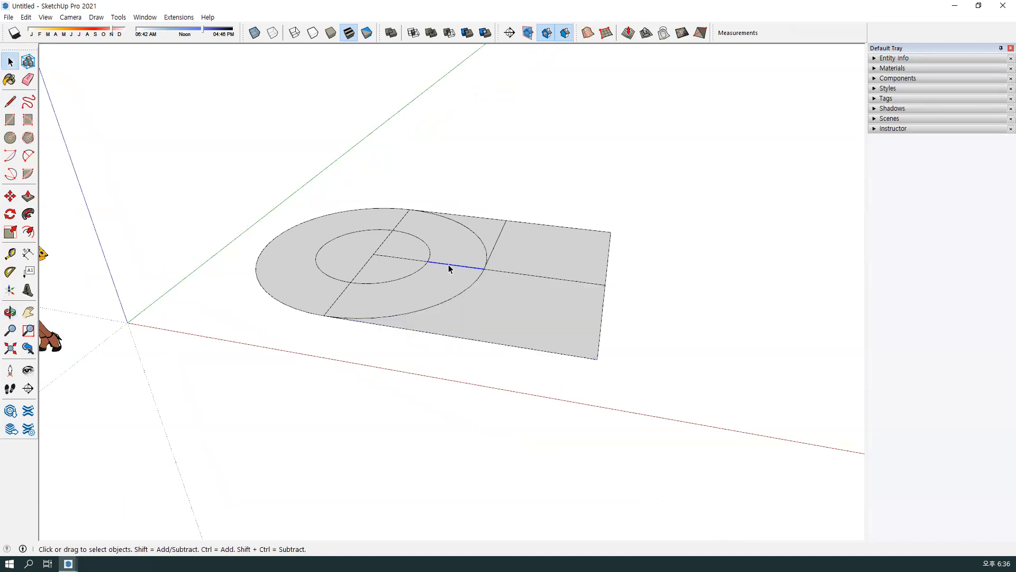
key("Delete")
left_click(444, 269)
middle_click_drag(469, 281, 476, 356)
left_click(406, 259)
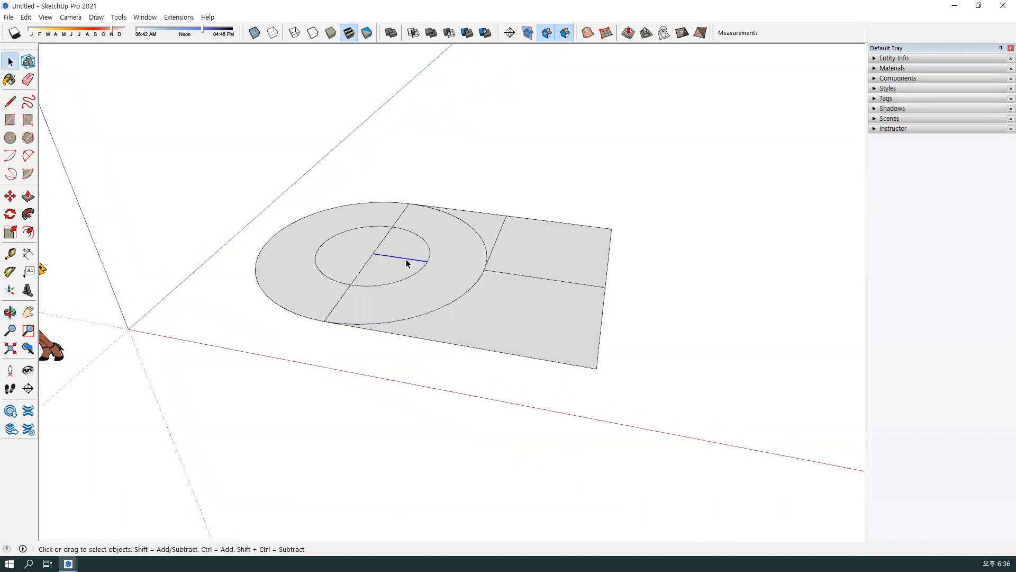
key("Delete")
middle_click(484, 308)
middle_click_drag(484, 308, 488, 310)
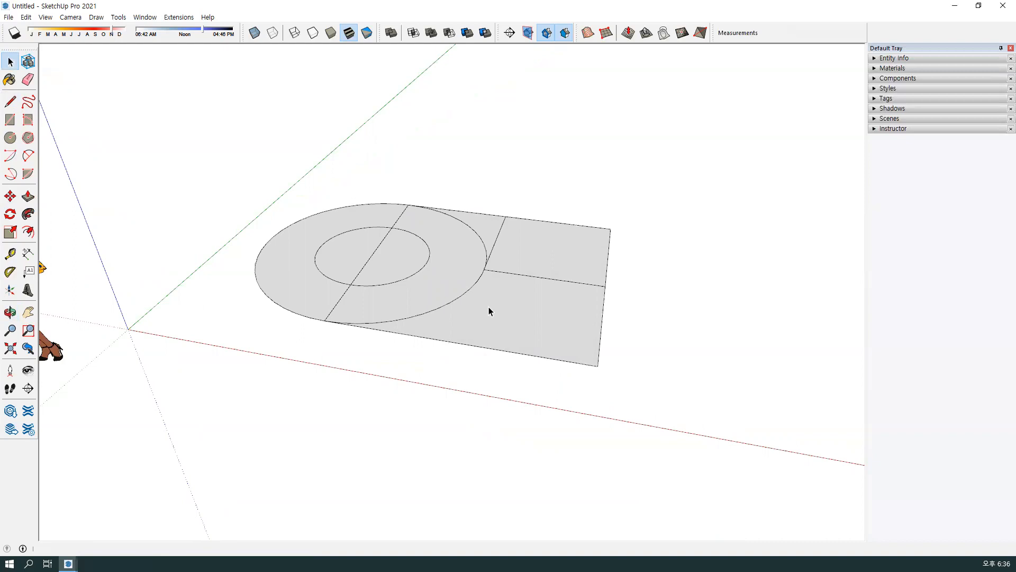
mouse_move(488, 309)
middle_mouse_down()
mouse_move(515, 292)
mouse_move(544, 309)
mouse_move(545, 293)
mouse_move(535, 297)
mouse_move(540, 328)
mouse_move(513, 340)
mouse_move(485, 316)
middle_mouse_up()
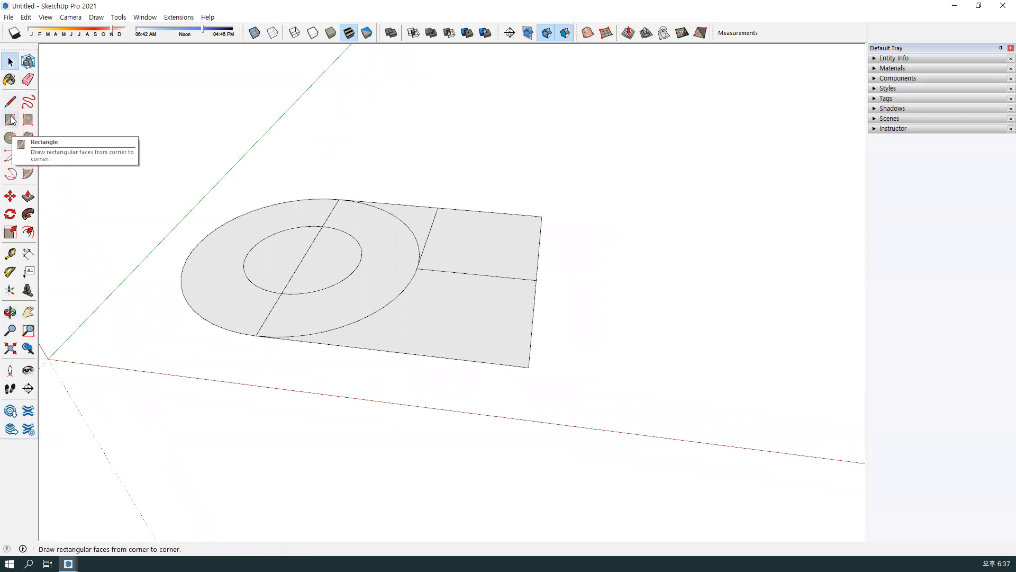
- Draw a large practice rectangle on the ground beside the figure
middle_click_drag(470, 274, 419, 272)
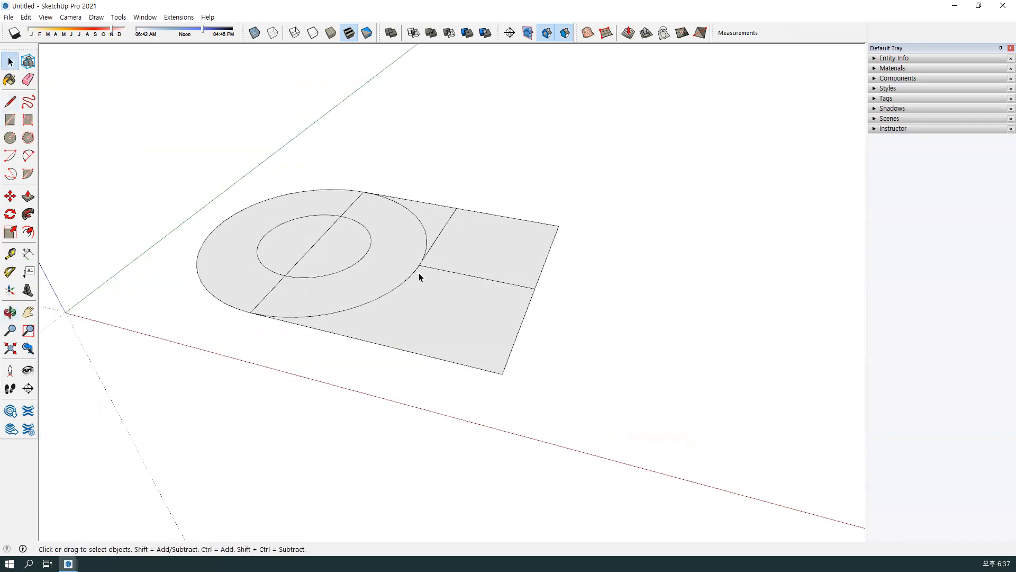
middle_click_drag(578, 281, 491, 311)
key("r")
left_click(491, 312)
left_click(743, 229)
middle_click_drag(743, 229, 604, 286)
key("space")
- Draw a smaller rectangle inside the practice rectangle
left_click(10, 120)
left_click(532, 237)
left_click(635, 295)
middle_click_drag(637, 295, 470, 293)
key("space")
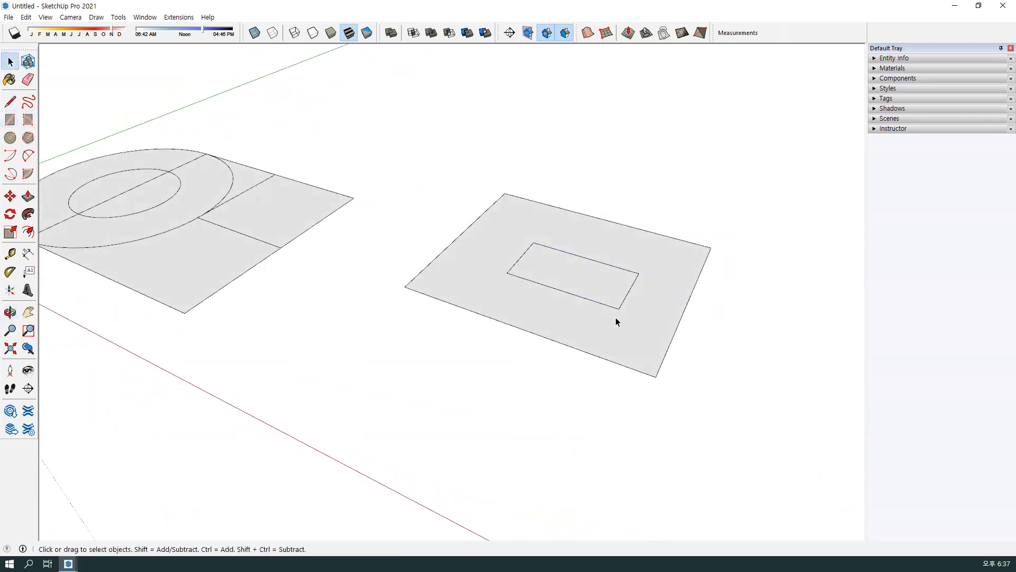
- Delete the inner rectangle's face to cut an opening in the practice rectangle
left_click(573, 272)
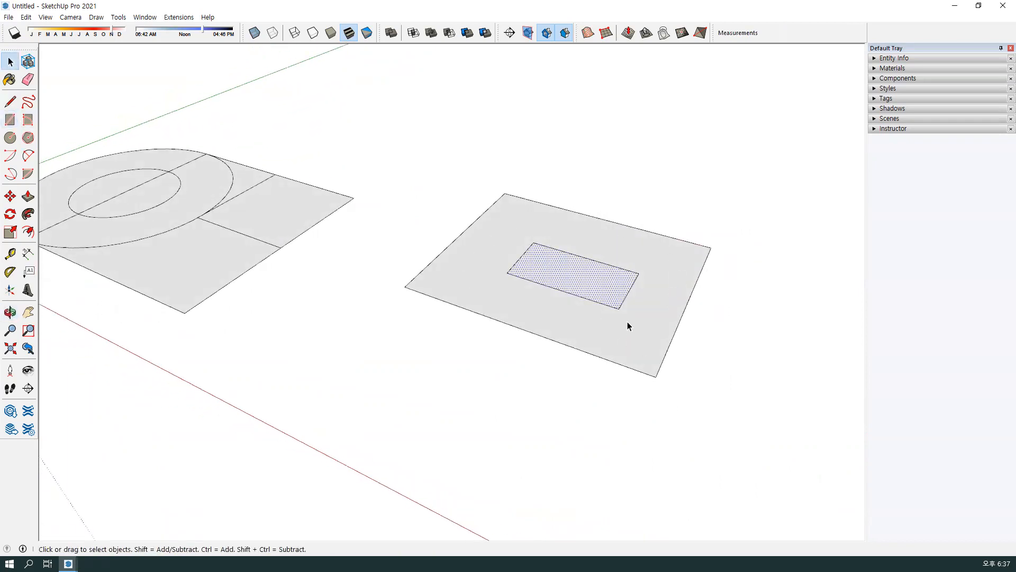
key("Delete")
middle_click_drag(651, 390, 746, 363)
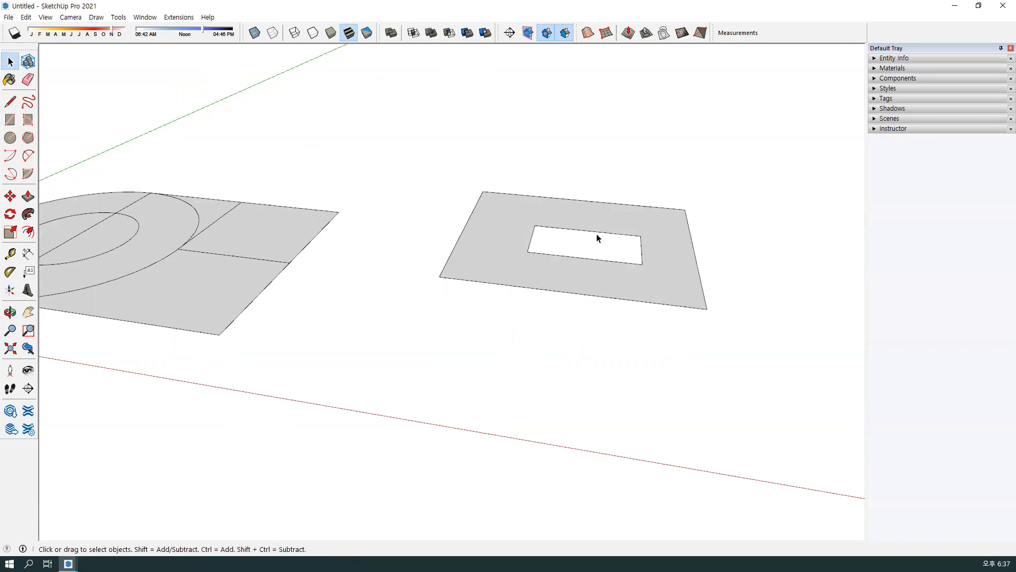
- Fill the practice rectangle's opening by tracing a line along its front edge, and delete the restored inner face again
middle_click_drag(633, 256, 577, 271)
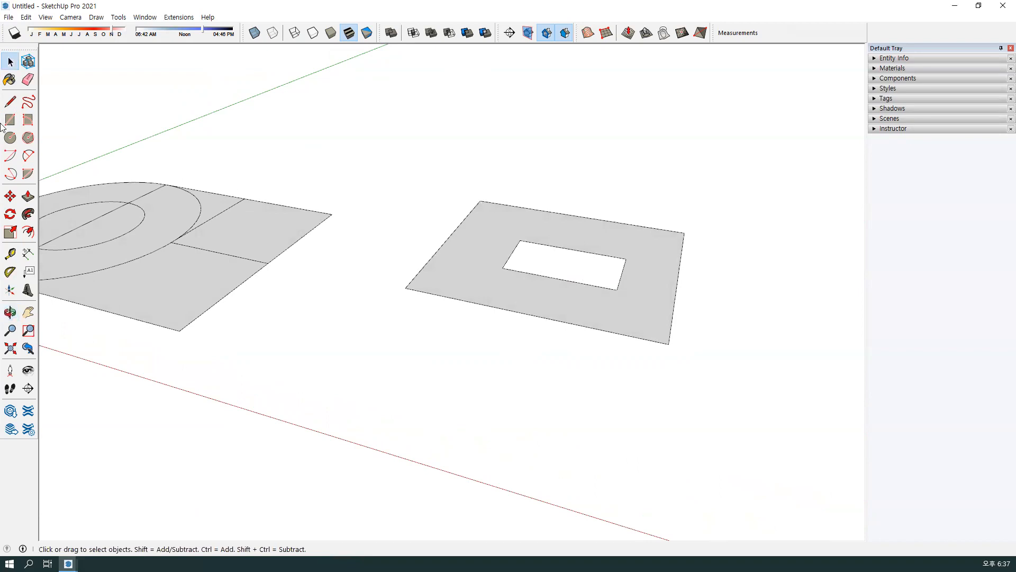
left_click(10, 101)
left_click(501, 268)
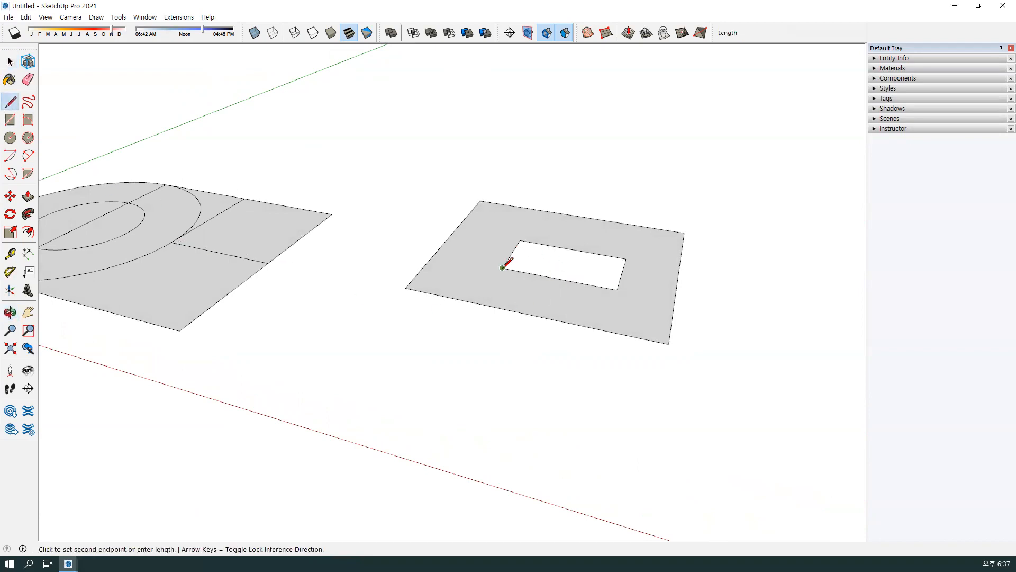
left_click(617, 289)
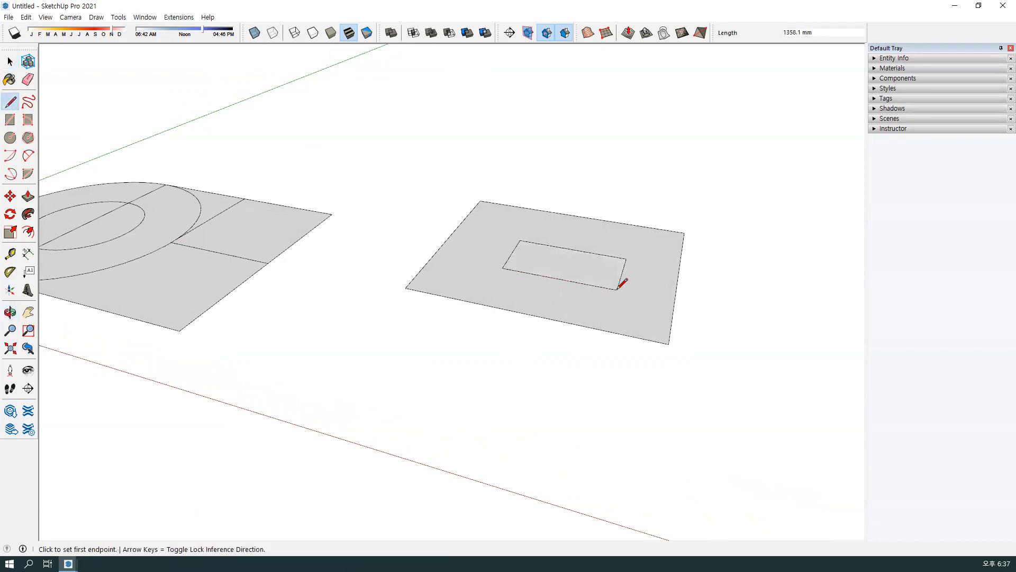
key("space")
left_click(601, 278)
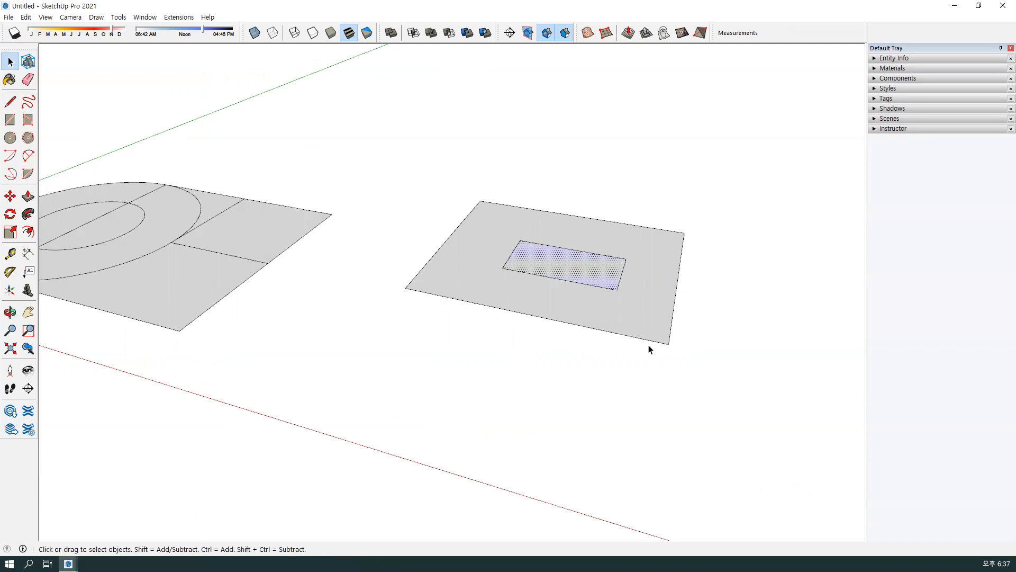
key("Delete")
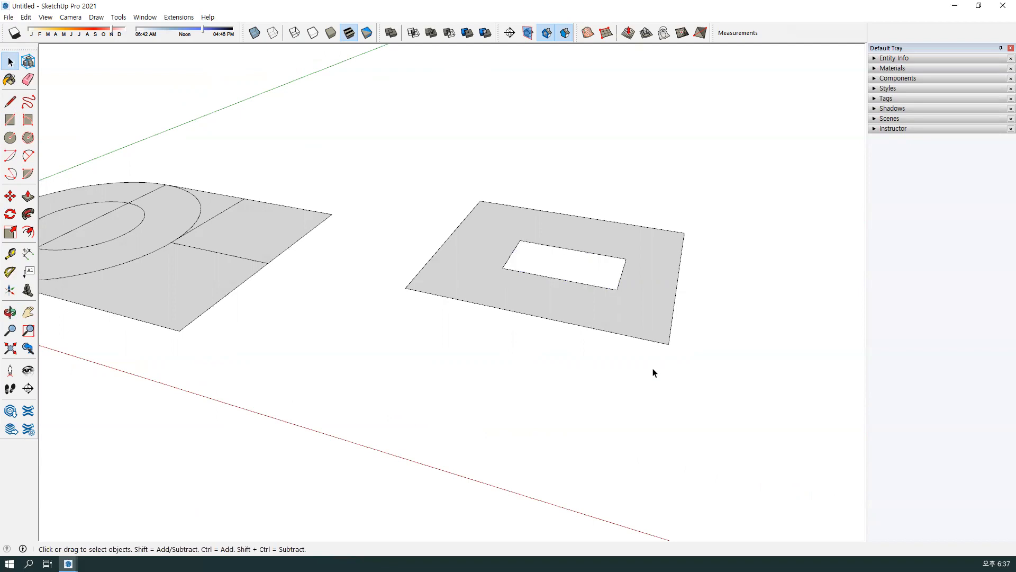
- Delete the inner rectangle's front edge and its three remaining edges to leave the practice rectangle as one face
left_click(591, 286)
key("Delete")
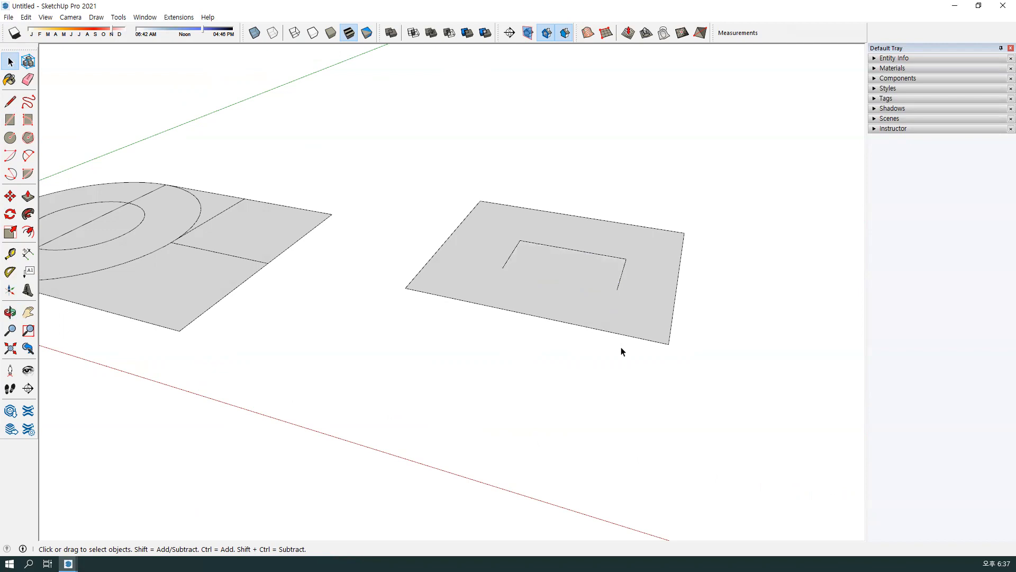
left_click(620, 284)
left_click(604, 256, "ctrl")
left_click(513, 257, "ctrl")
key("Delete")
middle_click_drag(599, 306, 615, 322)
key("l")
left_click(415, 266)
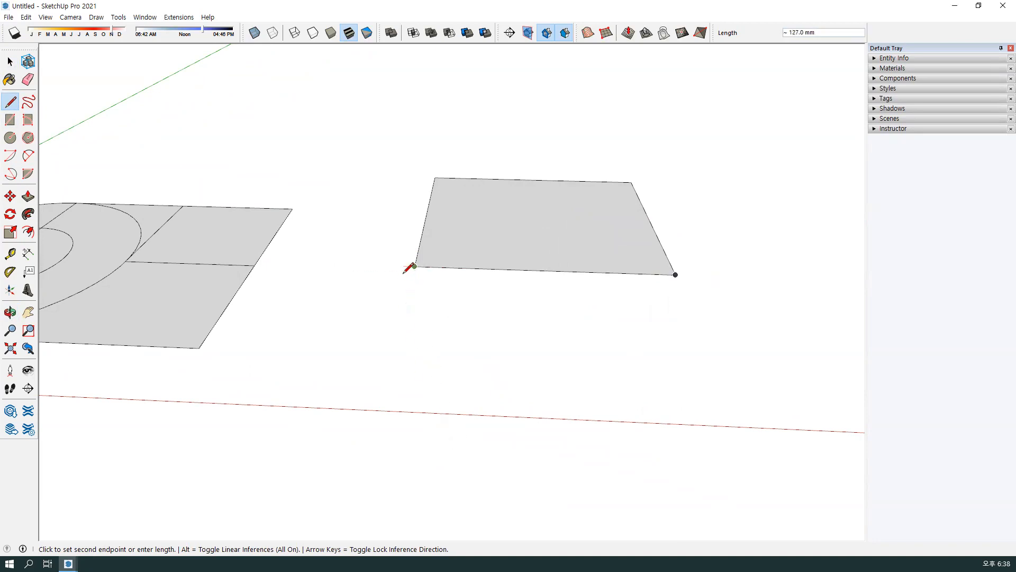
key("Escape")
key("space")
left_click(548, 269)
left_click(548, 271)
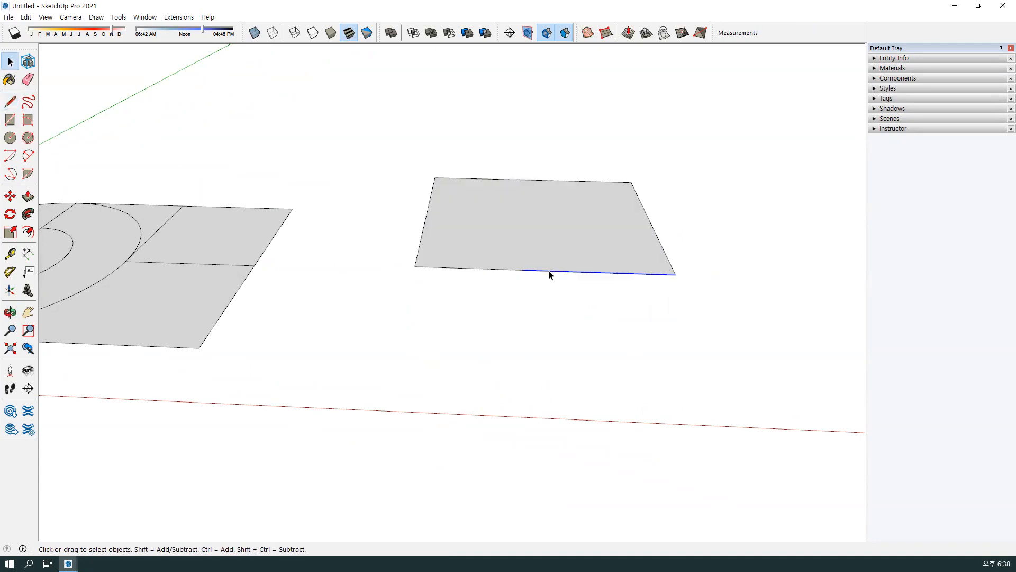
left_click(548, 324)
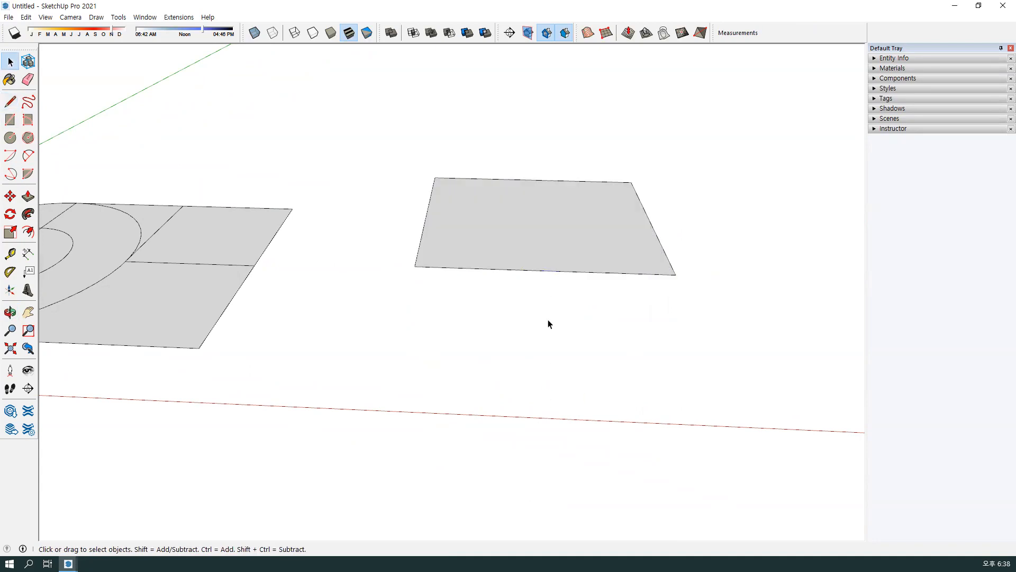
- Trace a line over the practice rectangle's existing front edge from corner to corner and select the edge
left_click(10, 101)
left_click(416, 267)
left_click(675, 274)
key("space")
left_click(505, 269)
left_click(549, 271)
- Delete the practice rectangle's front edge and redraw it between the two front corners to restore the face
key("Delete")
left_click(507, 270)
key("Delete")
key("l")
left_click(414, 267)
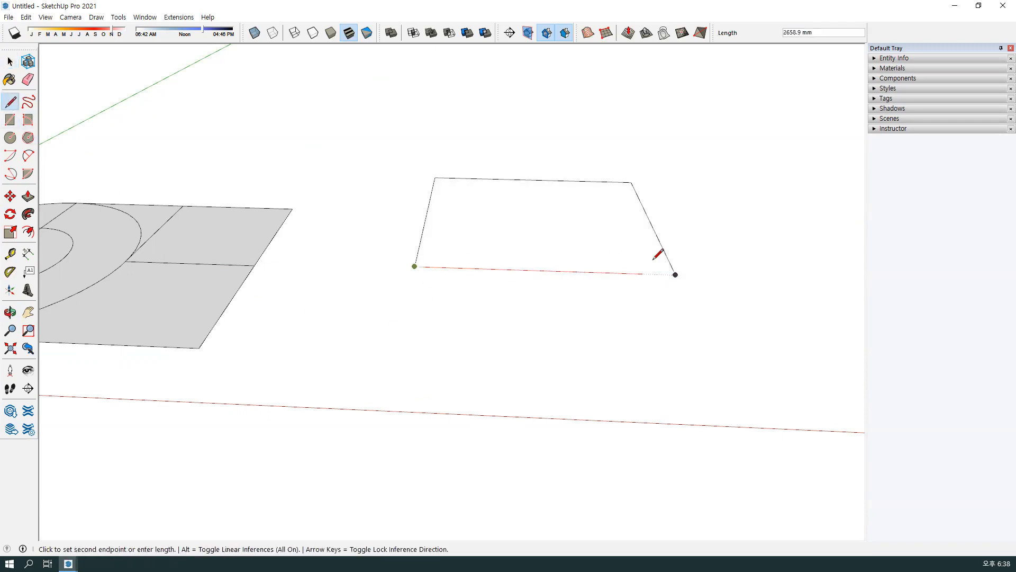
left_click(676, 274)
key("space")
left_click(593, 237)
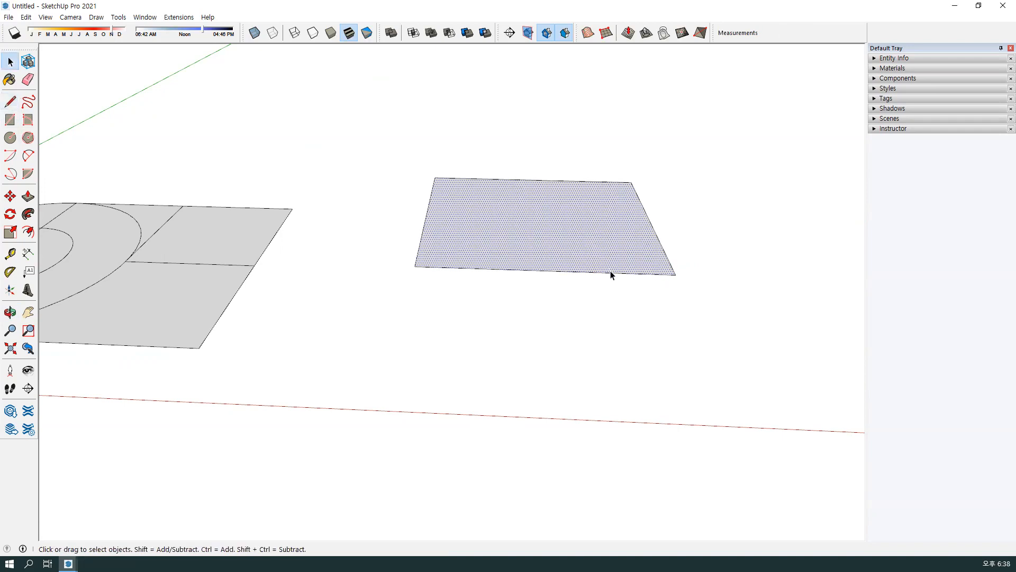
left_click(610, 272)
- Delete the whole practice rectangle, including its face and boundary edges
middle_click_drag(603, 338, 551, 325)
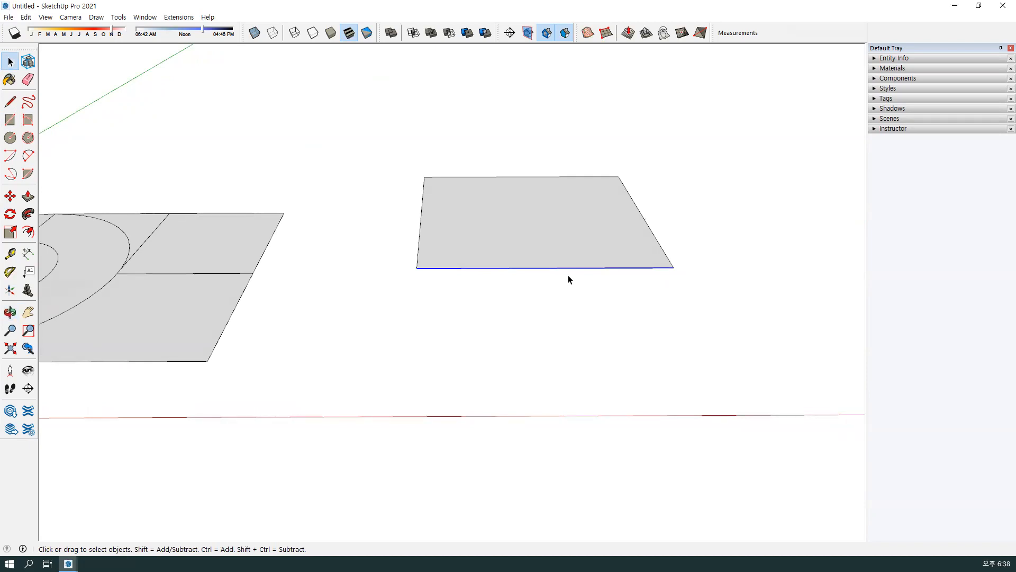
middle_click_drag(568, 279, 367, 177)
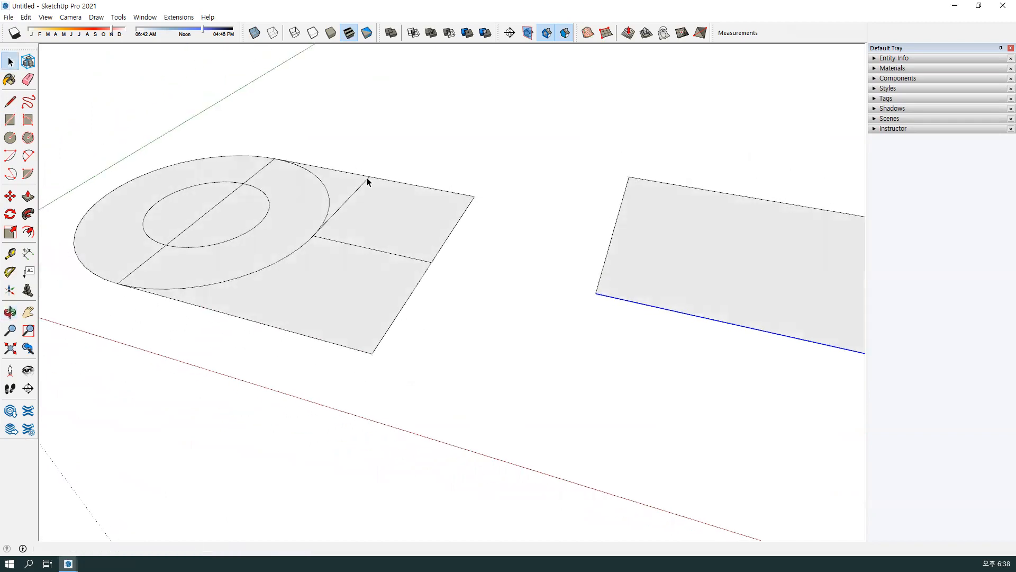
left_click(412, 292)
middle_click_drag(465, 318, 700, 289)
double_click(700, 289)
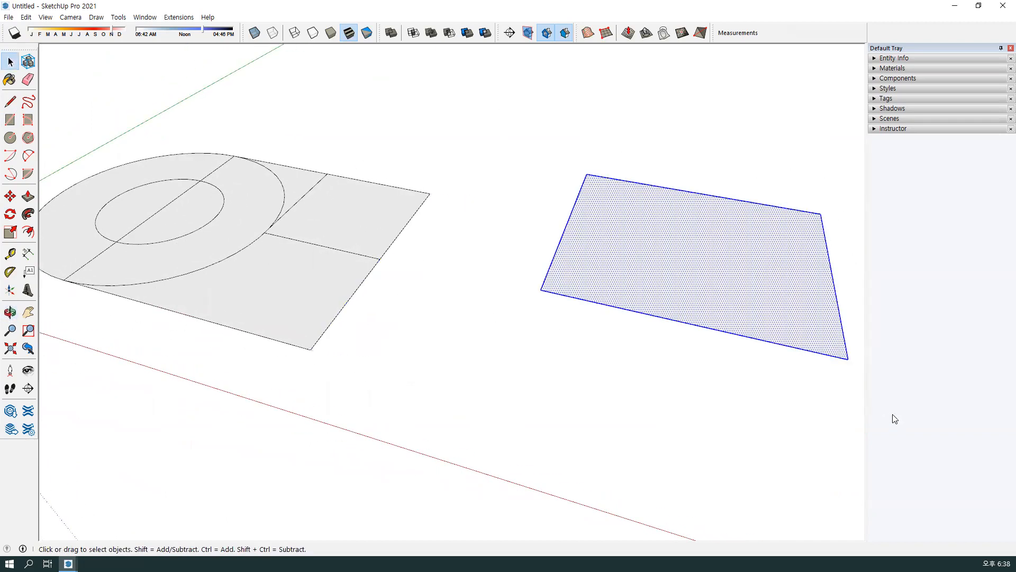
key("Delete")
- Check the reference drawing and draw a 1500 × 1500 mm square outward from the figure's side edge, starting at the horizontal dividing line's end
mouse_move(68, 563)
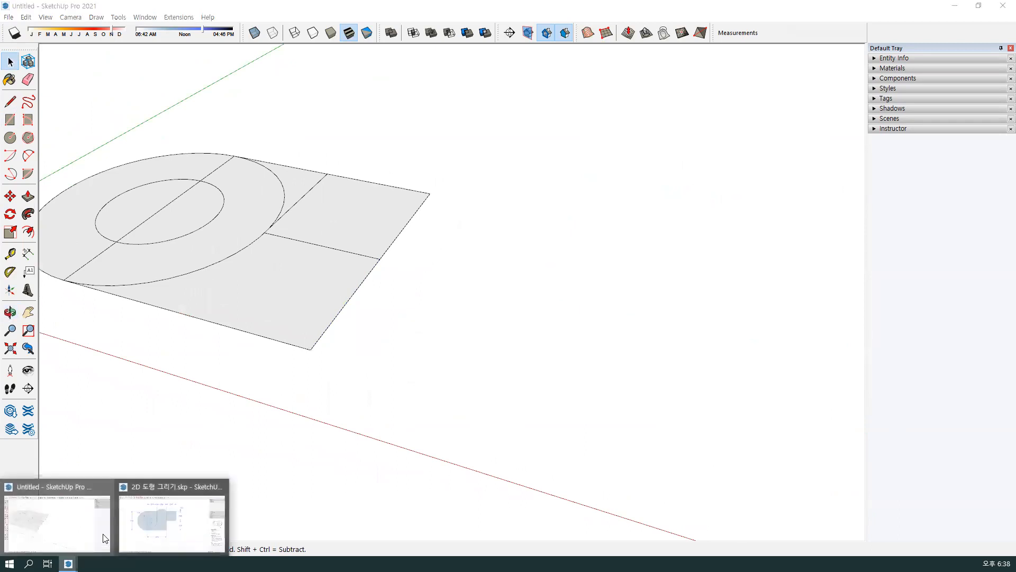
left_click(159, 518)
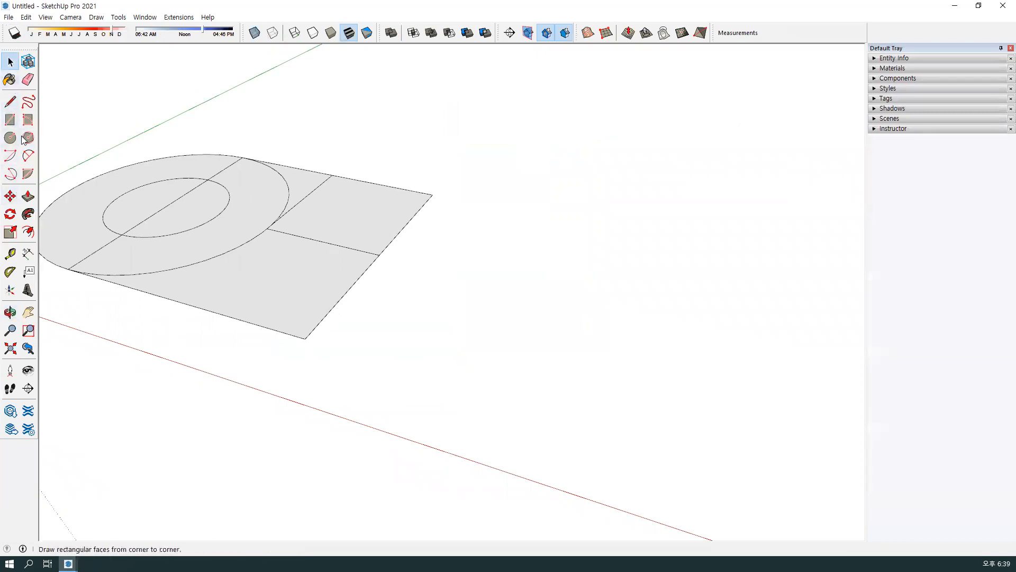
left_click(10, 119)
left_click(379, 255)
type("1500,150")
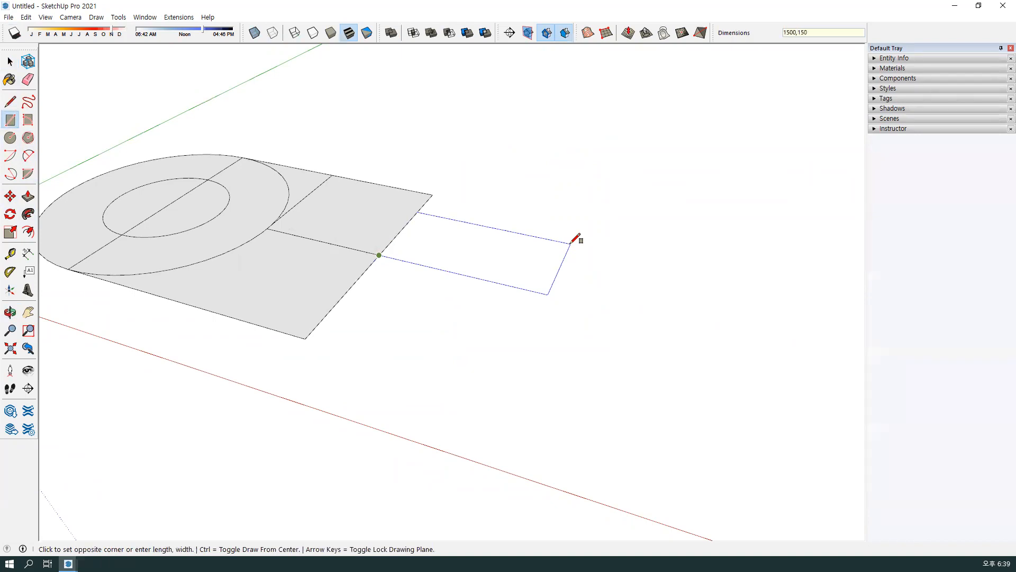
type("0")
key("Return")
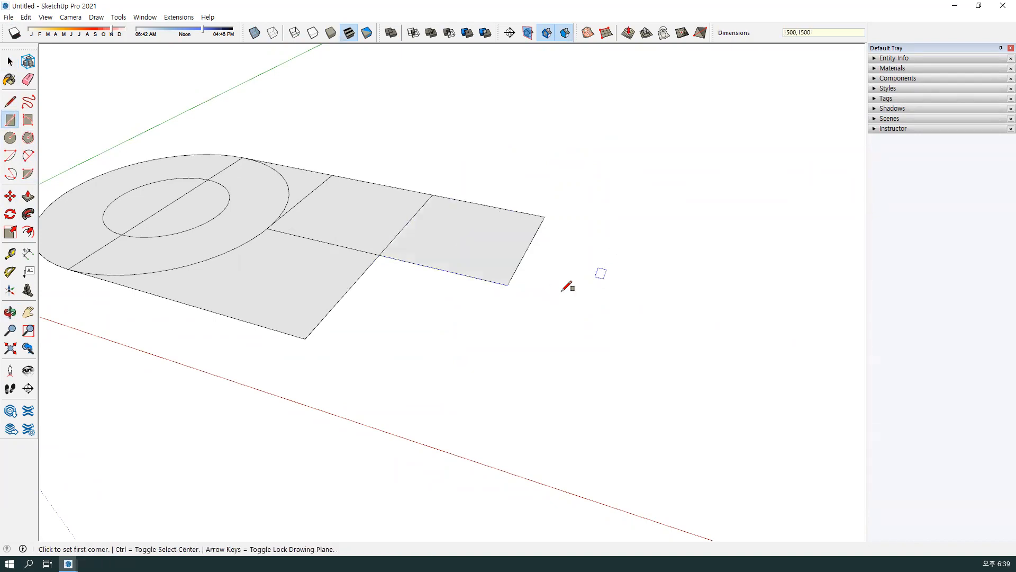
middle_click_drag(567, 284, 414, 218)
key("space")
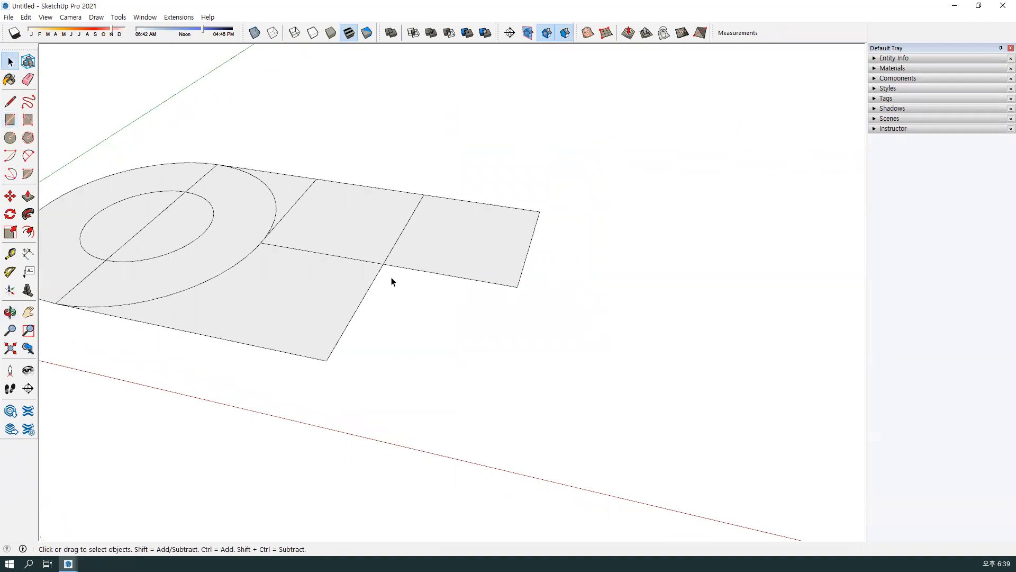
left_click(393, 248)
left_click(390, 322)
- Draw a two-point arc with a 300 mm bulge outward across the rear edge of the middle square
mouse_move(415, 254)
middle_mouse_down()
mouse_move(503, 317)
mouse_move(548, 309)
mouse_move(534, 302)
middle_mouse_up()
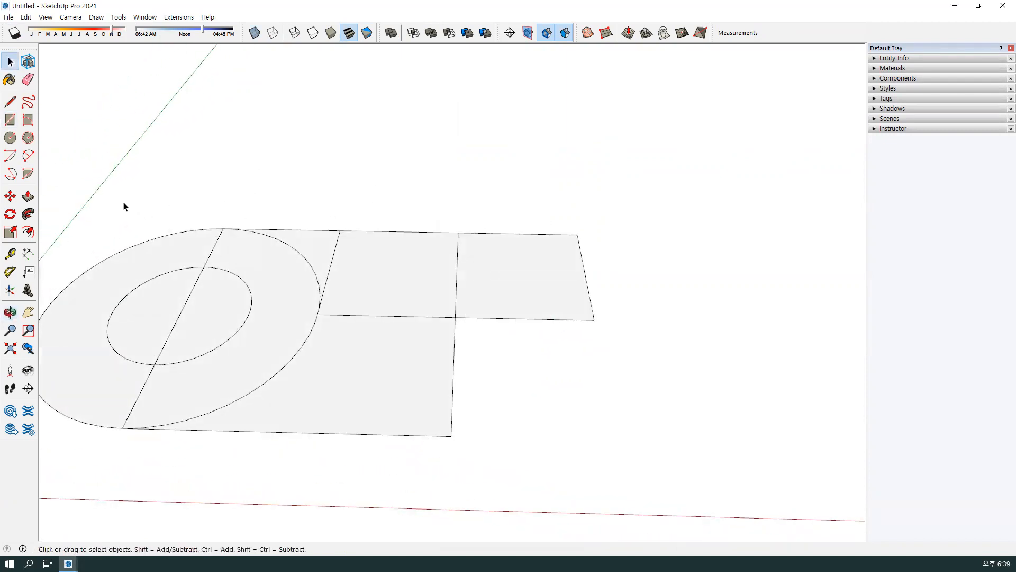
left_click(28, 155)
left_click(339, 231)
left_click(459, 232)
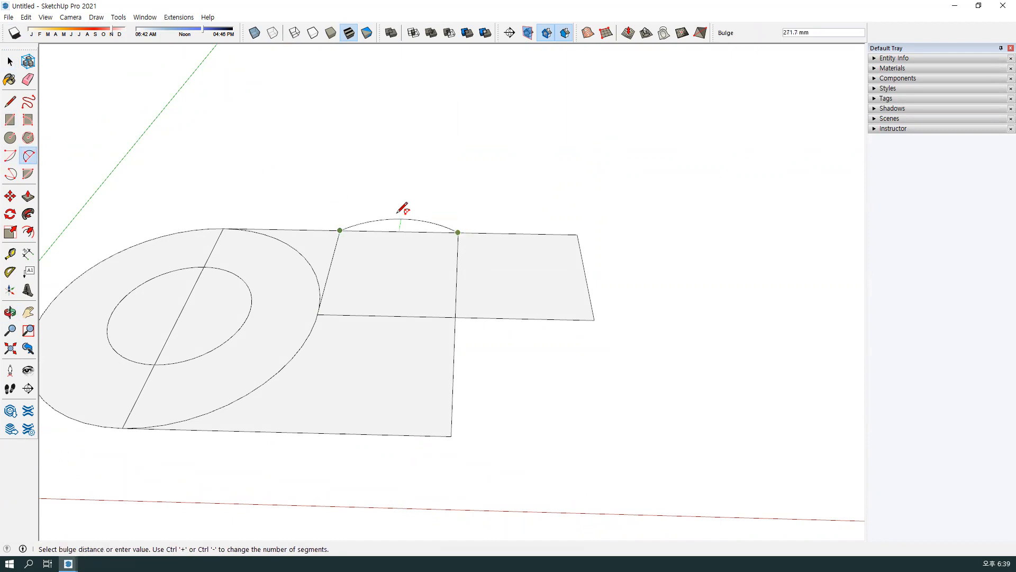
type("300")
key("Return")
mouse_move(411, 202)
middle_mouse_down()
mouse_move(450, 331)
mouse_move(439, 354)
mouse_move(422, 220)
middle_mouse_up()
key("space")
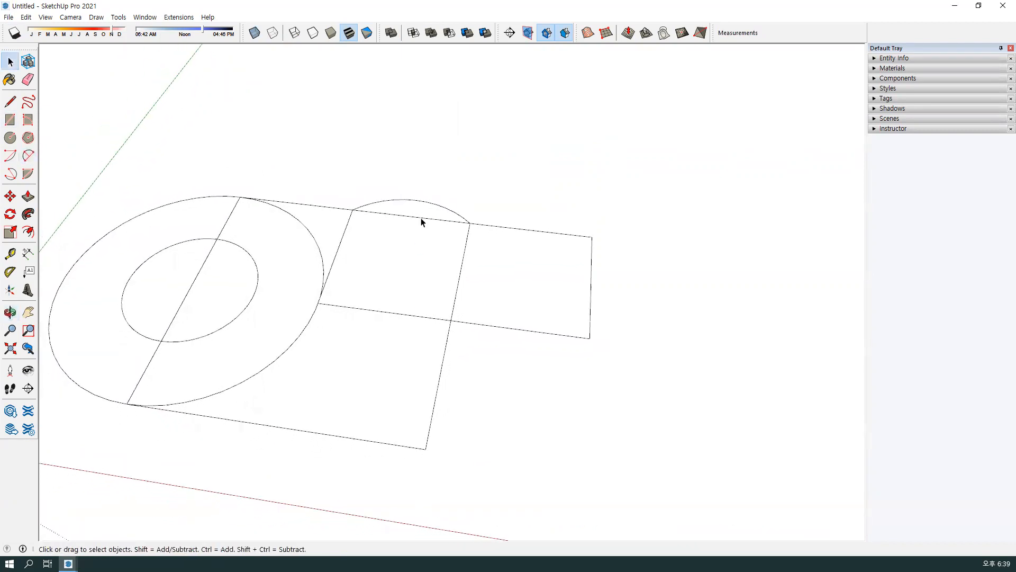
- Compare the completed figure with the dimensioned reference drawing
middle_click_drag(443, 261, 454, 179)
mouse_move(602, 357)
middle_mouse_down()
mouse_move(291, 351)
mouse_move(560, 367)
mouse_move(573, 363)
mouse_move(583, 316)
mouse_move(594, 343)
middle_mouse_up()
scroll(582, 315, "down", 1)
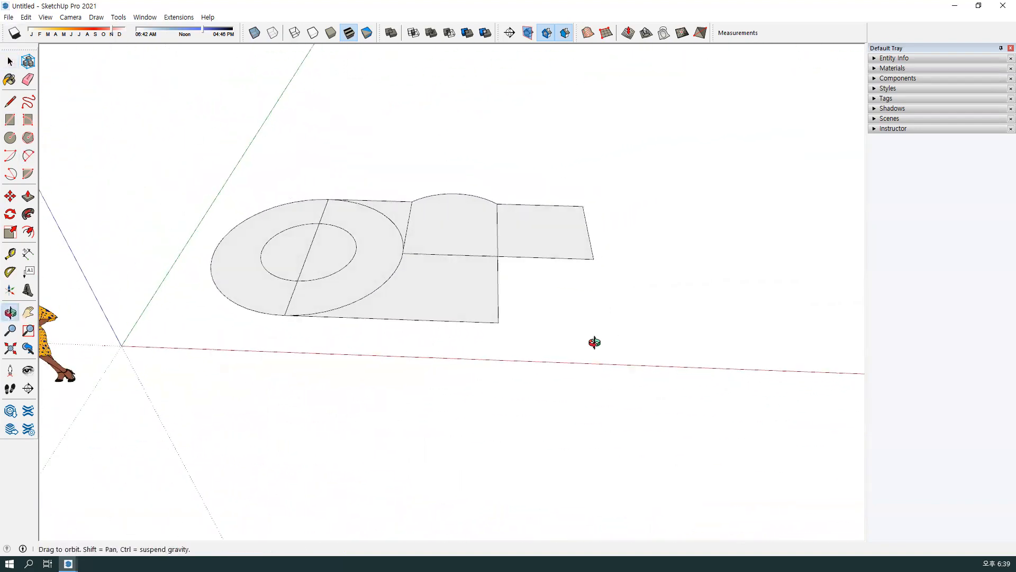
mouse_move(68, 563)
left_click(175, 535)
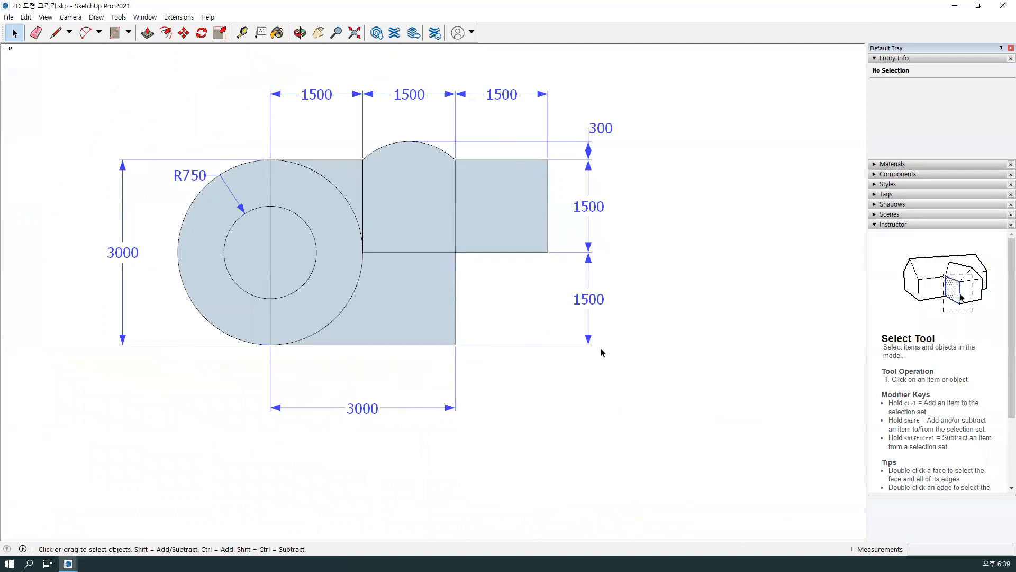
key("alt+Tab")
mouse_move(617, 219)
left_mouse_down()
mouse_move(613, 325)
mouse_move(617, 257)
mouse_move(485, 352)
mouse_move(461, 317)
mouse_move(527, 378)
left_mouse_up()
key("space")
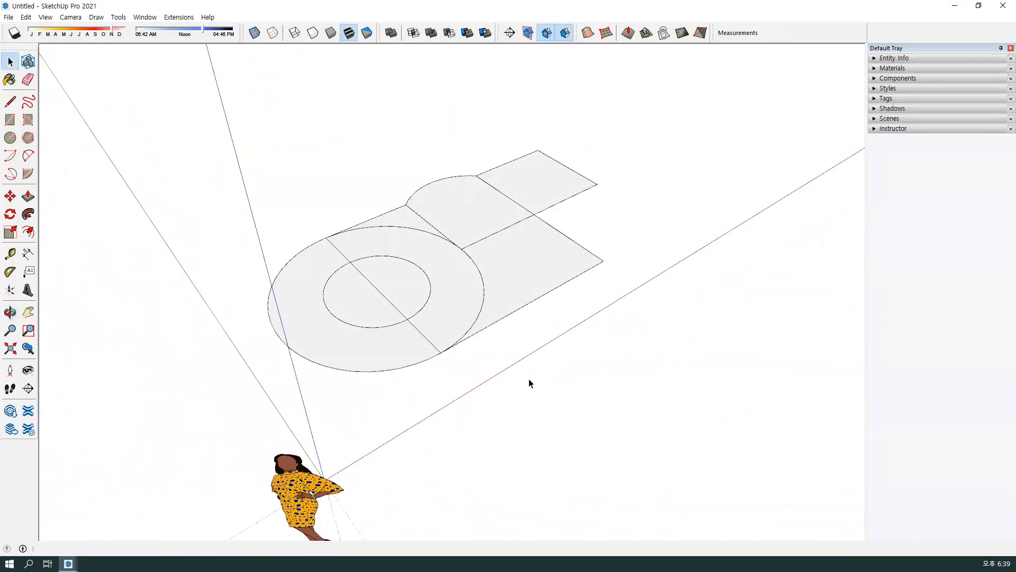
middle_click_drag(554, 361, 445, 358)
middle_click_drag(622, 304, 253, 284)
left_click(10, 102)
middle_click_drag(551, 355, 533, 368)
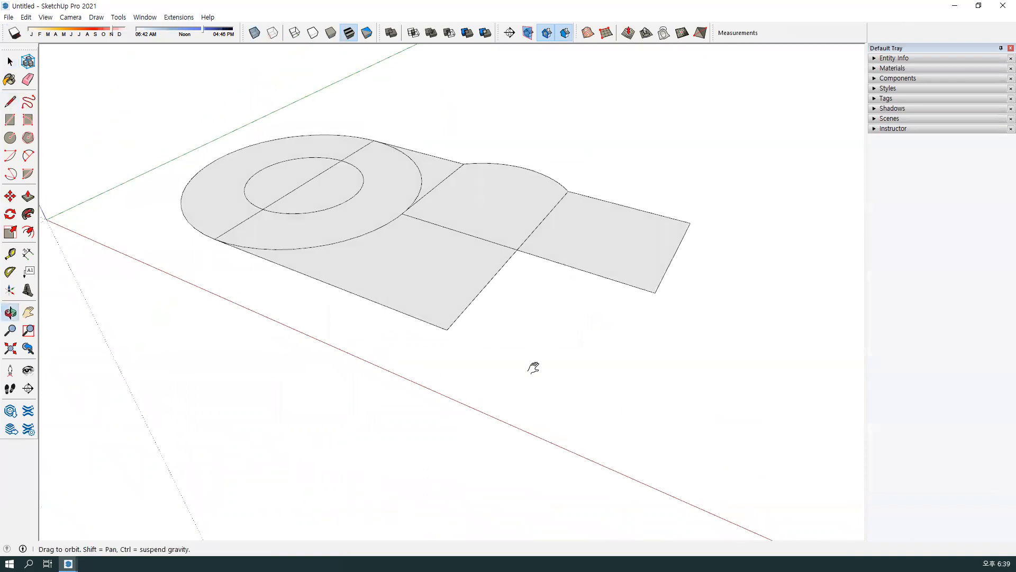
middle_click_drag(552, 329, 529, 329)
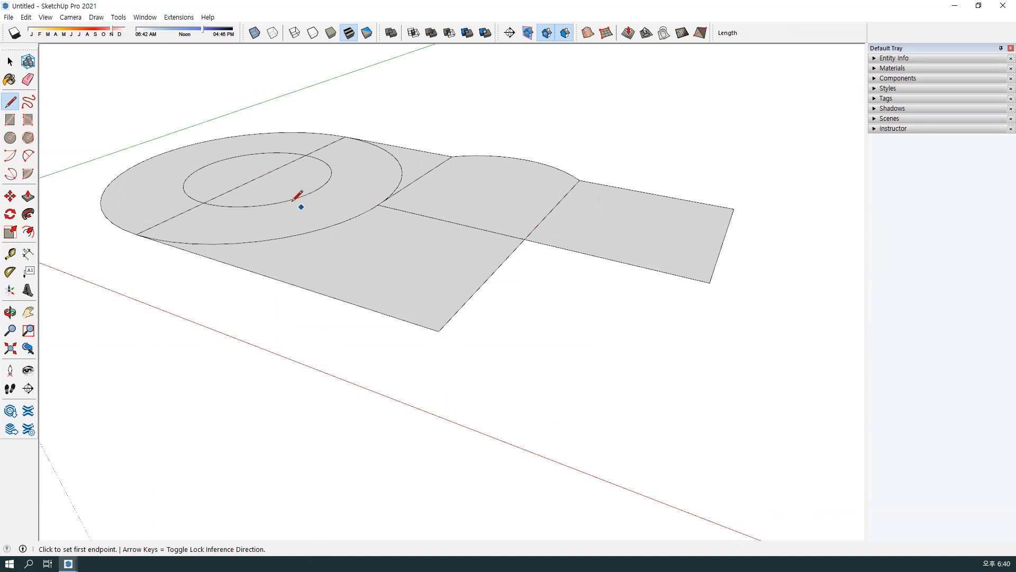
- Delete the dividing line's segment inside the small circle
middle_click_drag(260, 176, 237, 198)
key("space")
left_click(233, 195)
key("Delete")
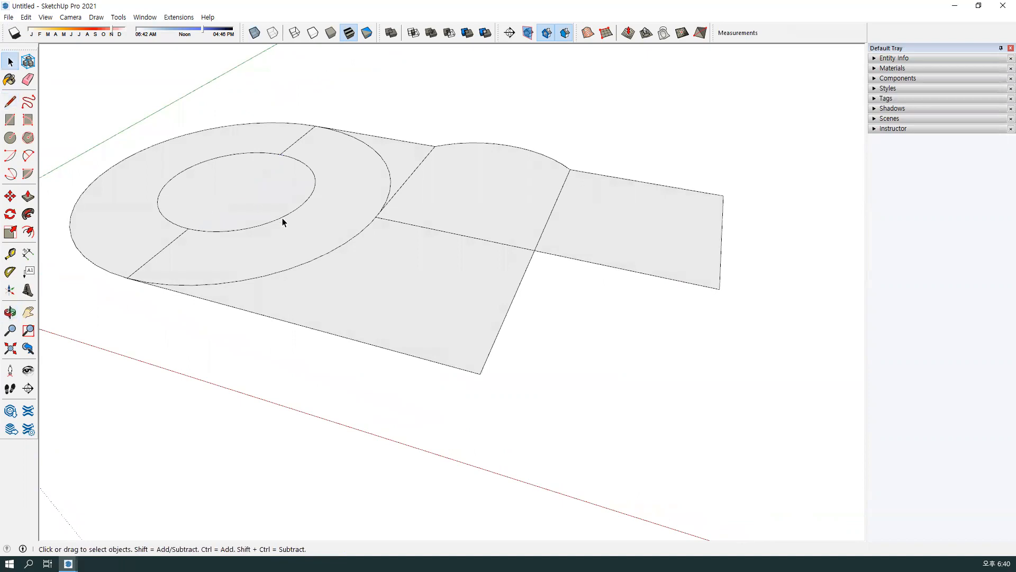
- Draw a diagonal line across the outer square from the arc's endpoint to the opposite corner
left_click(10, 101)
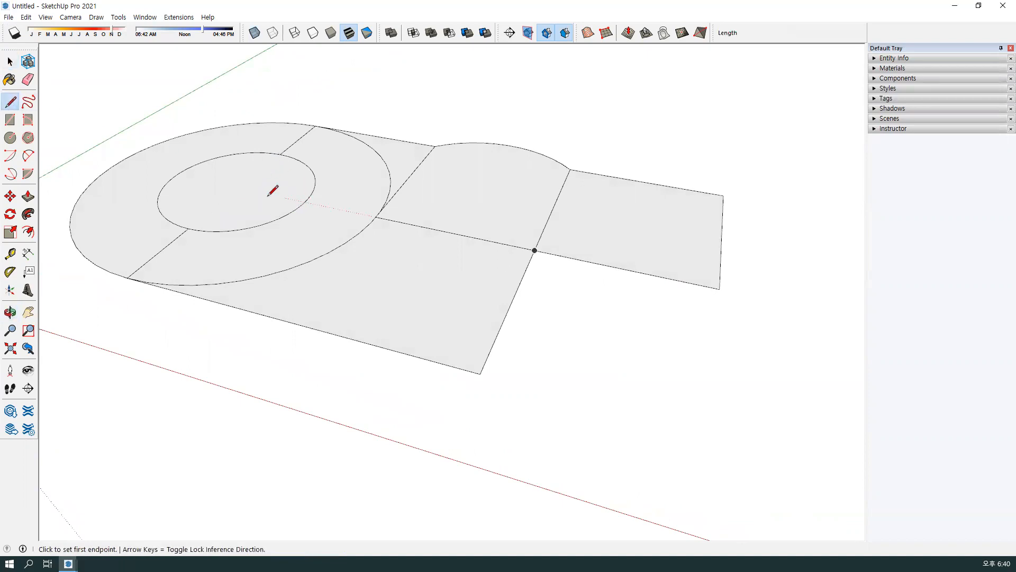
middle_click_drag(241, 185, 674, 197)
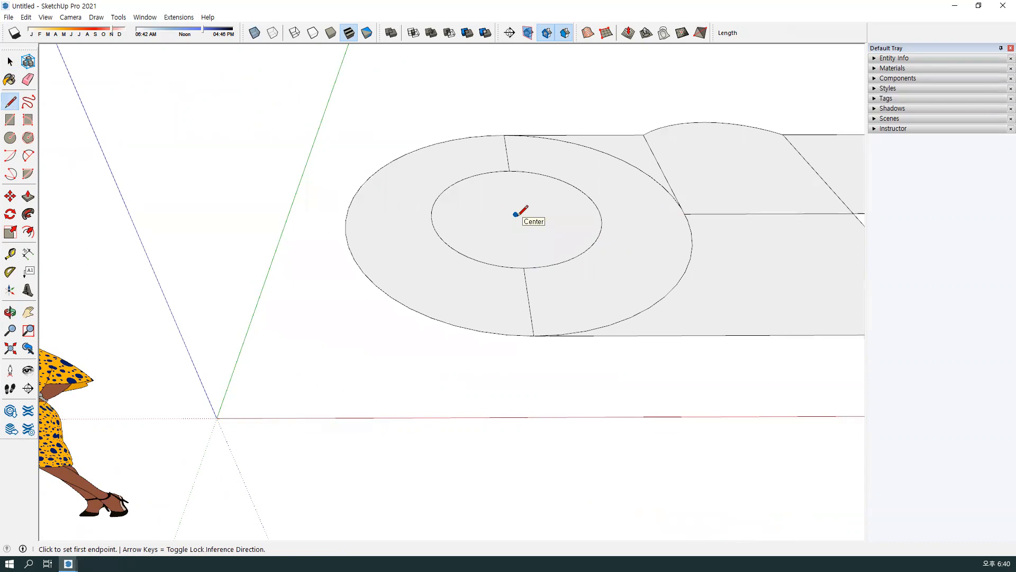
middle_click_drag(774, 291, 564, 309, "shift")
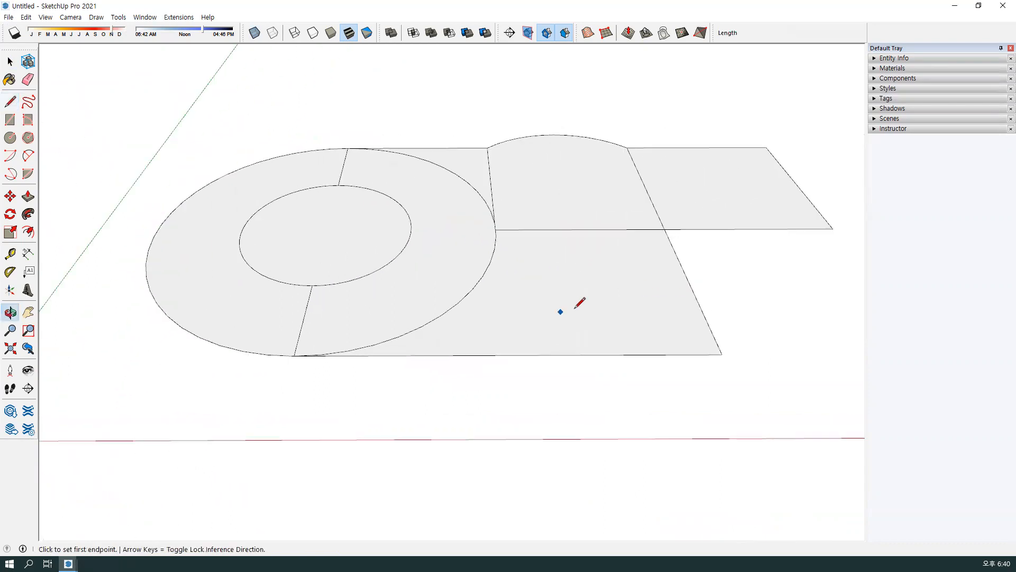
middle_click_drag(769, 198, 674, 344)
middle_click_drag(704, 235, 567, 192)
left_click(505, 160)
left_click(626, 298)
key("space")
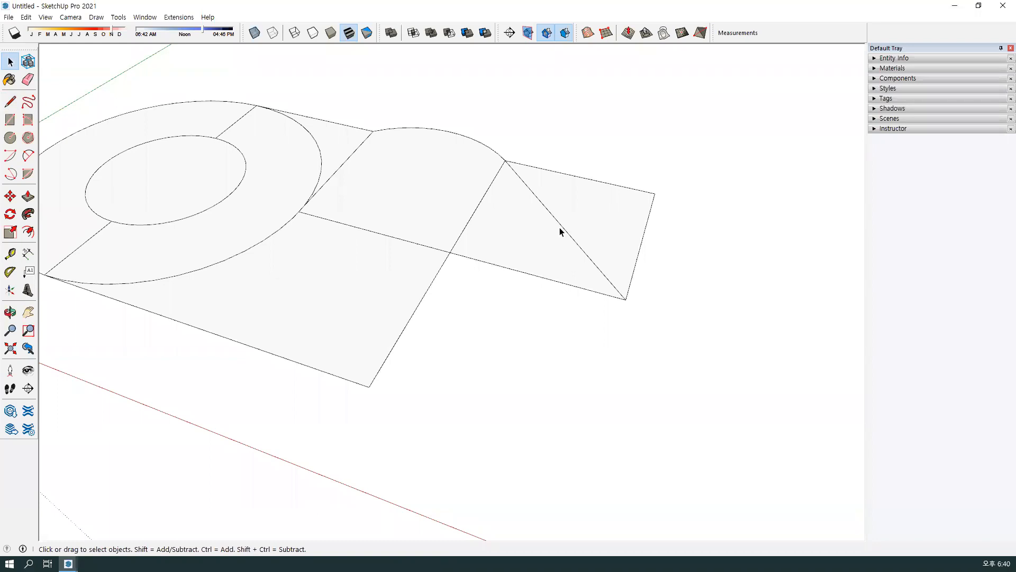
- Select the entire figure with all its edges and faces and delete it
middle_click_drag(560, 231, 359, 208)
left_click_drag(138, 113, 722, 426)
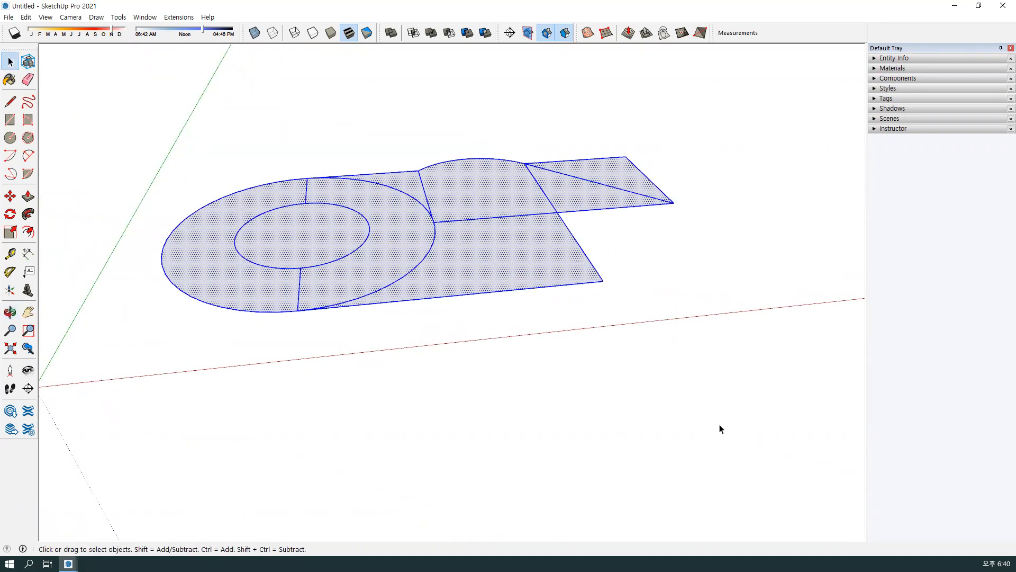
middle_click_drag(721, 427, 685, 377)
middle_click_drag(714, 352, 489, 265)
key("Delete")
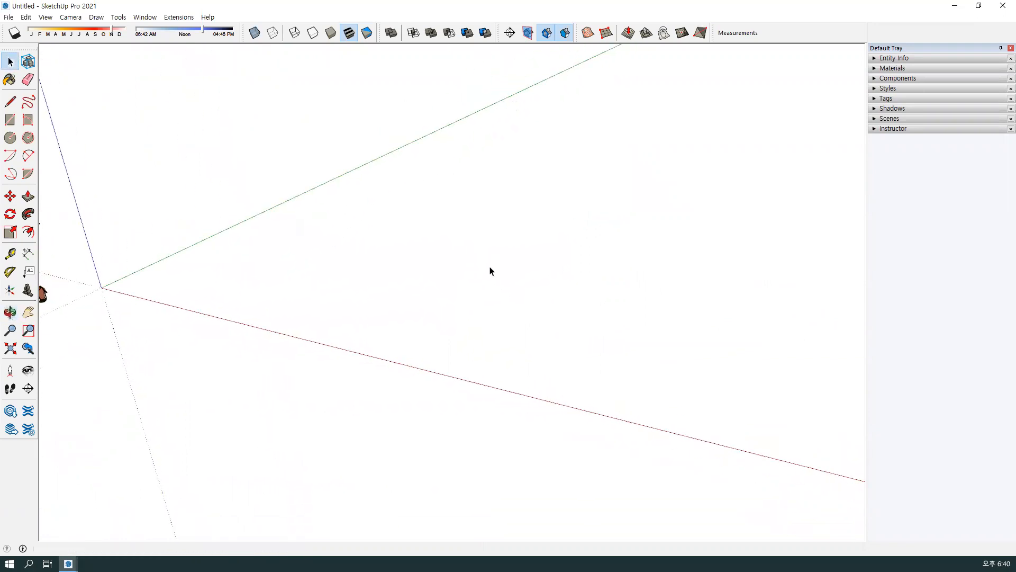
- Draw a closed, irregular seven-sided outline of straight lines beside the axes, narrowing at a waist between two inner corners
left_click(10, 120)
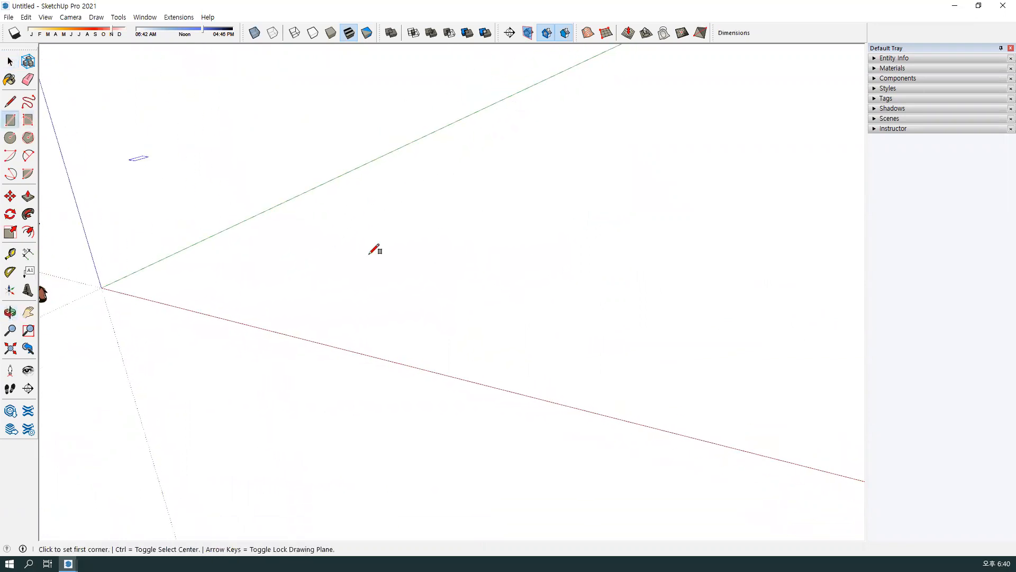
key("l")
mouse_move(508, 265)
middle_mouse_down()
mouse_move(642, 293)
mouse_move(675, 255)
mouse_move(780, 279)
middle_mouse_up()
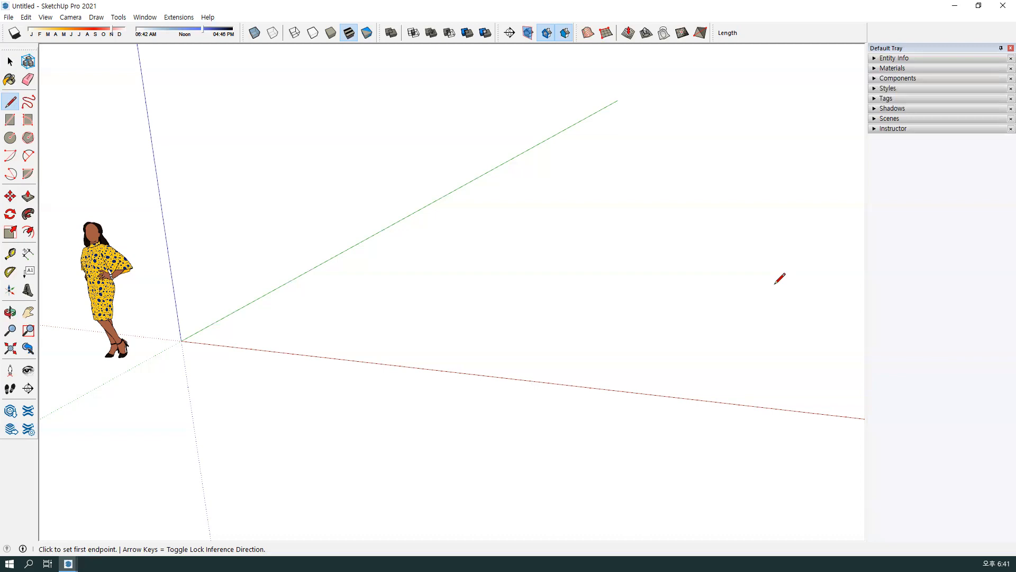
middle_click_drag(658, 268, 714, 327)
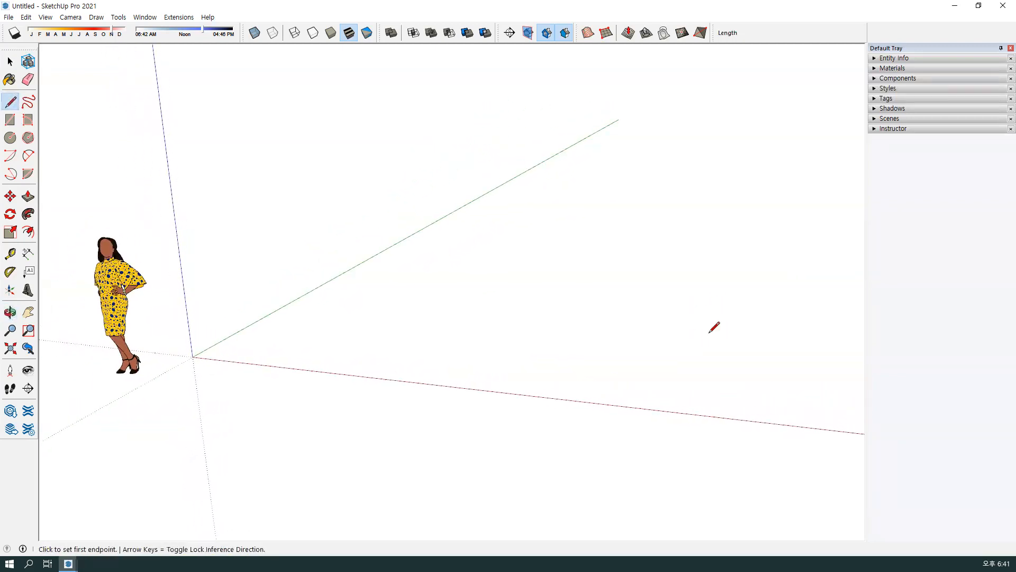
left_click(426, 331)
left_click(635, 375)
left_click(694, 248)
left_click(592, 242)
left_click(669, 154)
left_click(456, 96)
left_click(525, 222)
left_click(426, 331)
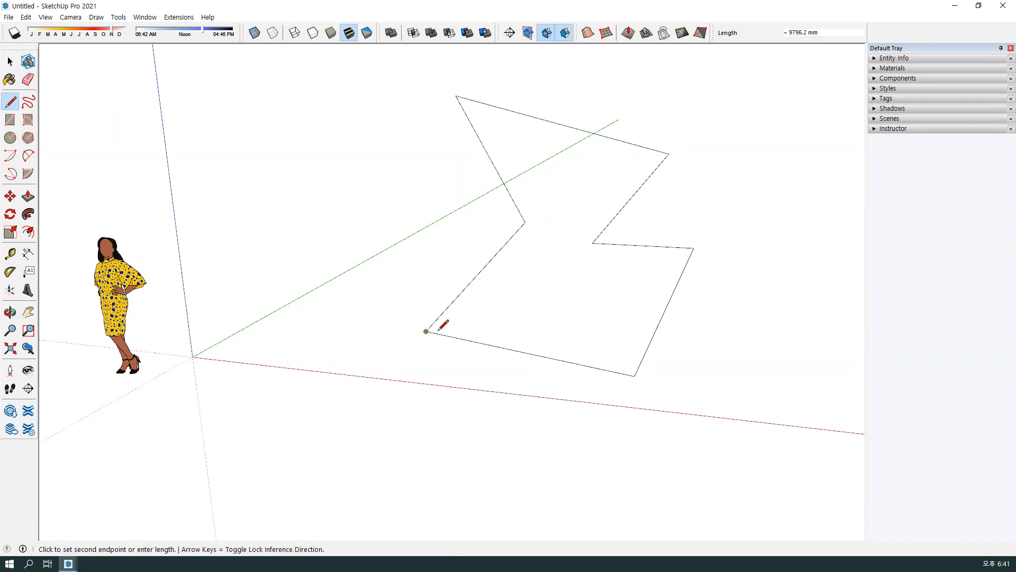
key("space")
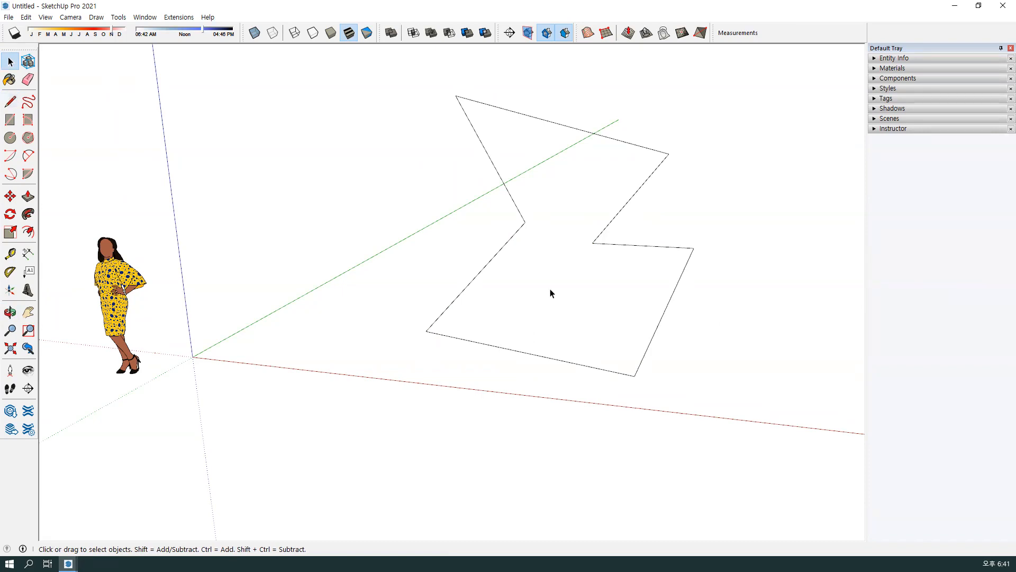
- Draw a line about 3352 mm long across the outline's narrow waist, connecting its two inner corners
left_click(11, 312)
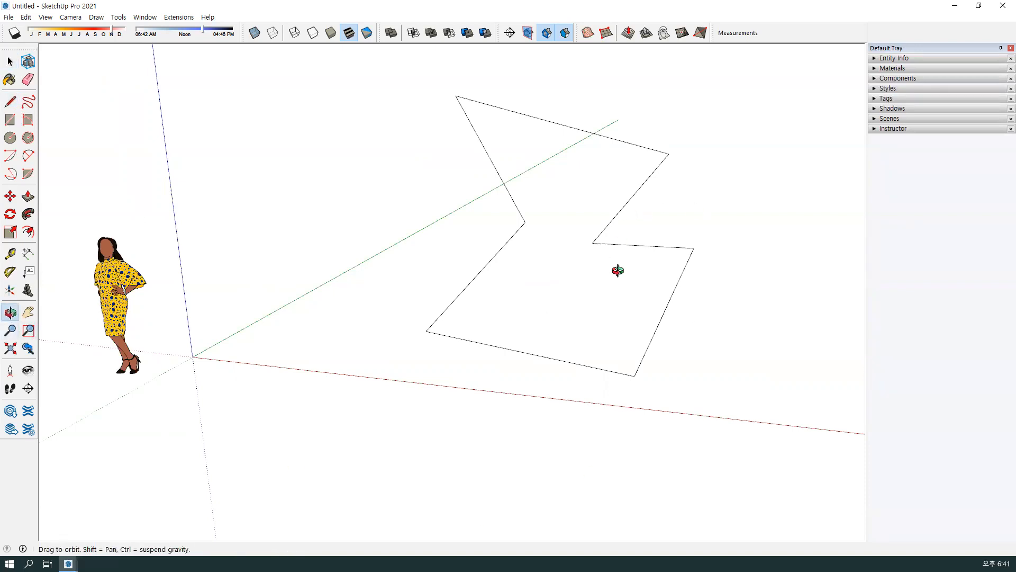
left_click_drag(620, 274, 576, 302)
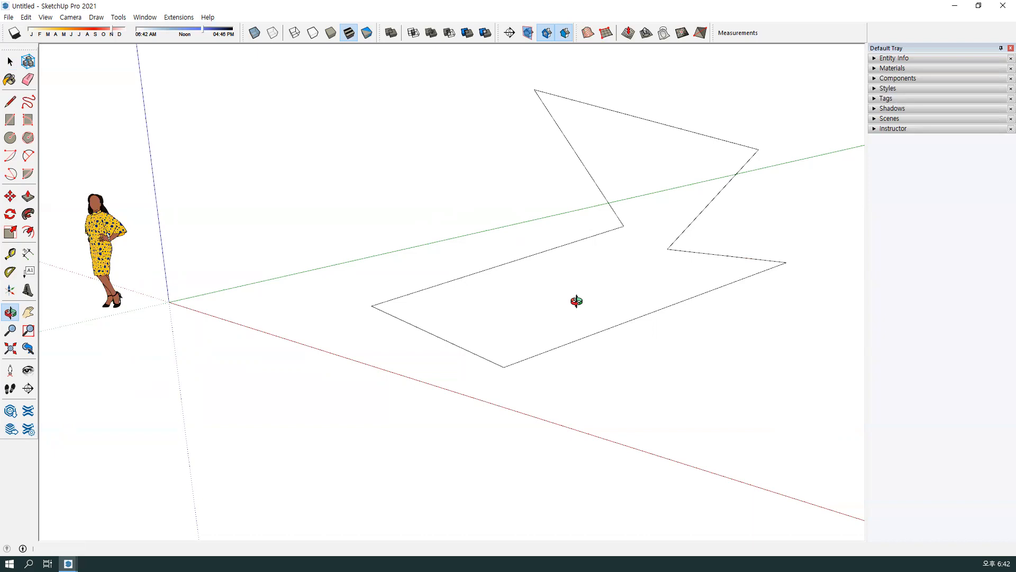
left_click_drag(613, 252, 605, 396)
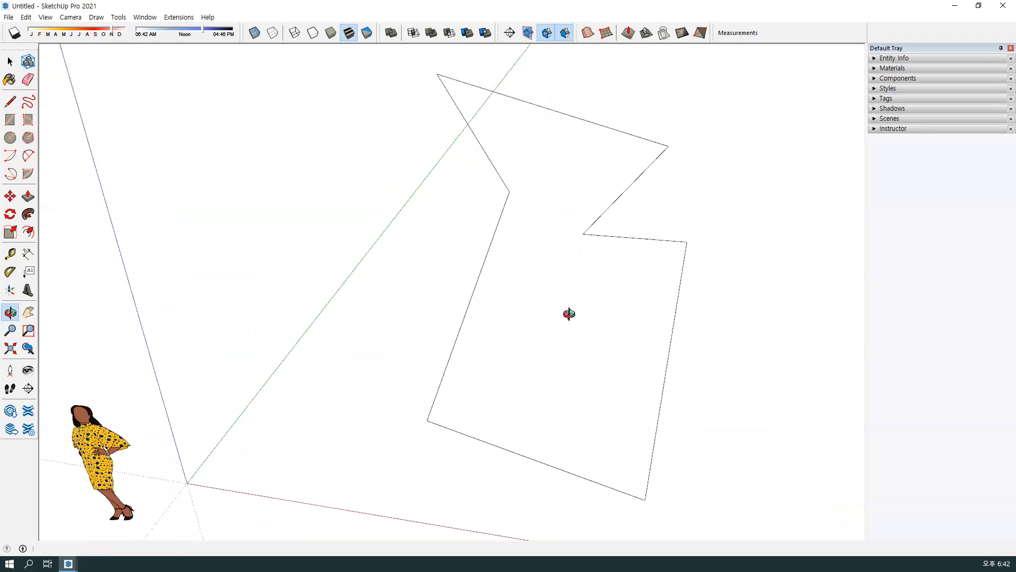
mouse_move(589, 342)
left_mouse_down()
mouse_move(506, 302)
mouse_move(598, 286)
left_mouse_up()
left_click(10, 102)
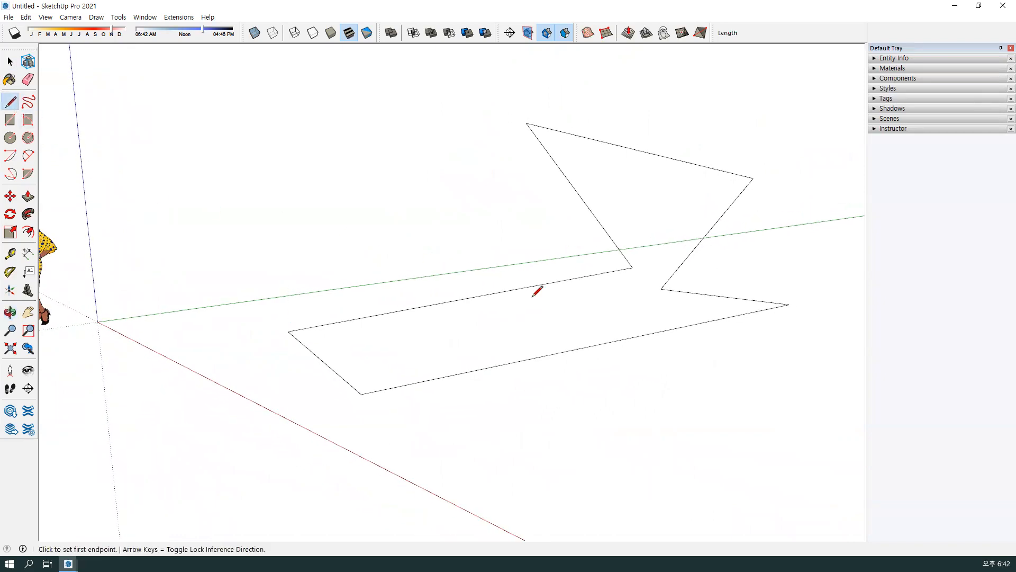
left_click(633, 267)
left_click(661, 289)
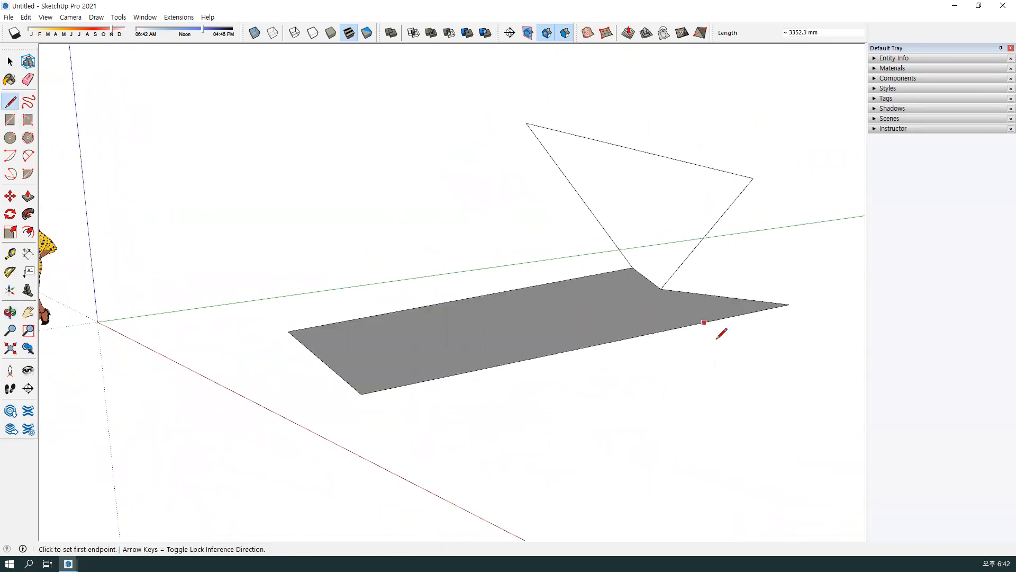
- Draw a diagonal line from the waist's inner corner across the open upper part to the far corner, splitting it into two triangles
mouse_move(674, 319)
middle_mouse_down()
mouse_move(640, 256)
mouse_move(715, 358)
mouse_move(651, 318)
mouse_move(574, 370)
mouse_move(752, 351)
mouse_move(549, 231)
mouse_move(601, 331)
mouse_move(736, 341)
mouse_move(484, 317)
middle_mouse_up()
left_click(597, 286)
left_click(721, 185)
key("space")
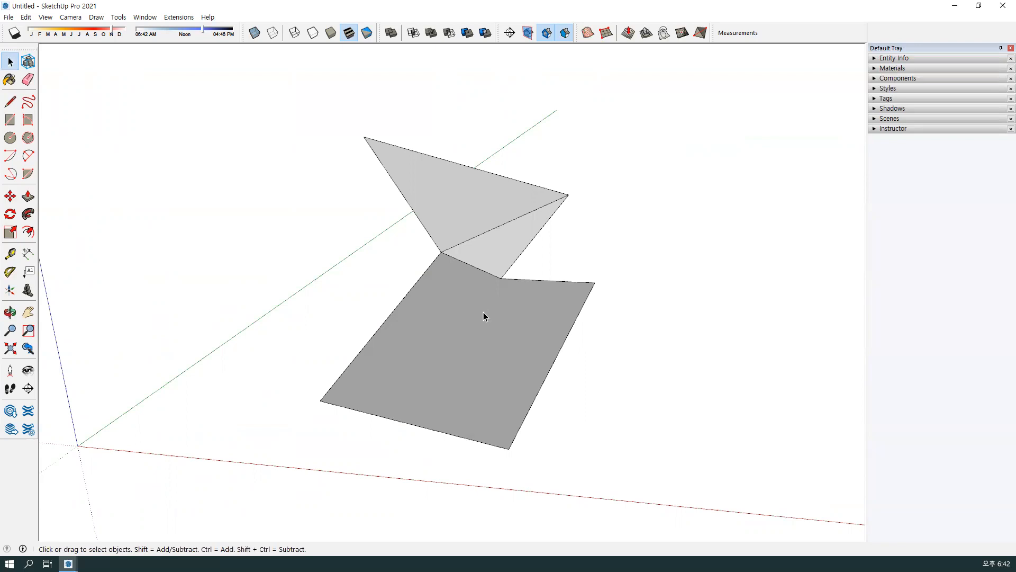
- Examine the planes of the folded figure from several angles, selecting the large face and the whole figure
middle_click_drag(545, 370, 378, 376)
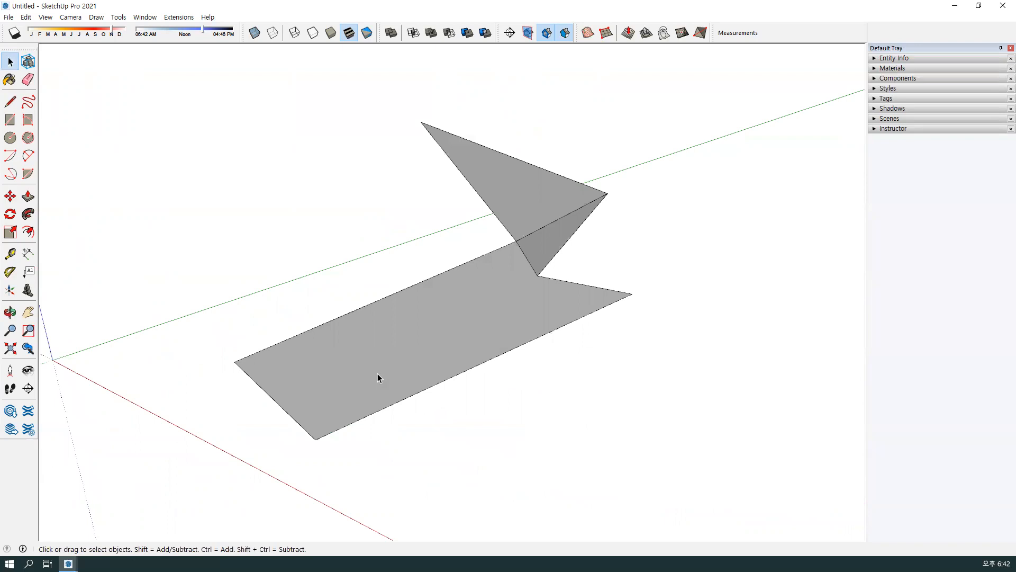
mouse_move(380, 373)
middle_mouse_down()
mouse_move(411, 388)
mouse_move(519, 379)
mouse_move(705, 417)
mouse_move(805, 399)
mouse_move(519, 319)
mouse_move(675, 331)
mouse_move(563, 329)
mouse_move(587, 386)
mouse_move(563, 364)
mouse_move(548, 428)
mouse_move(540, 360)
middle_mouse_up()
left_click(532, 288)
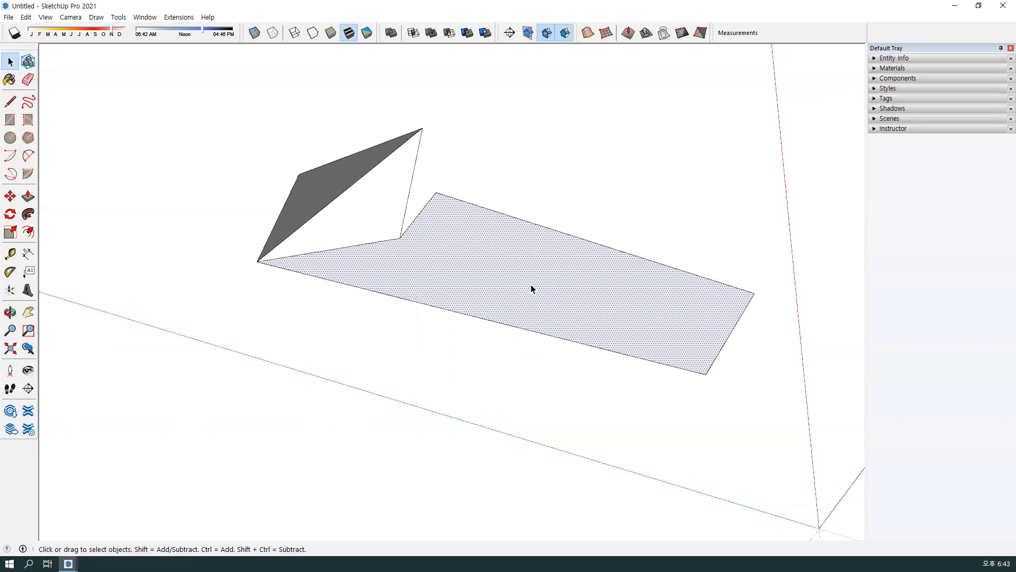
middle_click_drag(535, 285, 547, 408)
left_click_drag(295, 89, 767, 535)
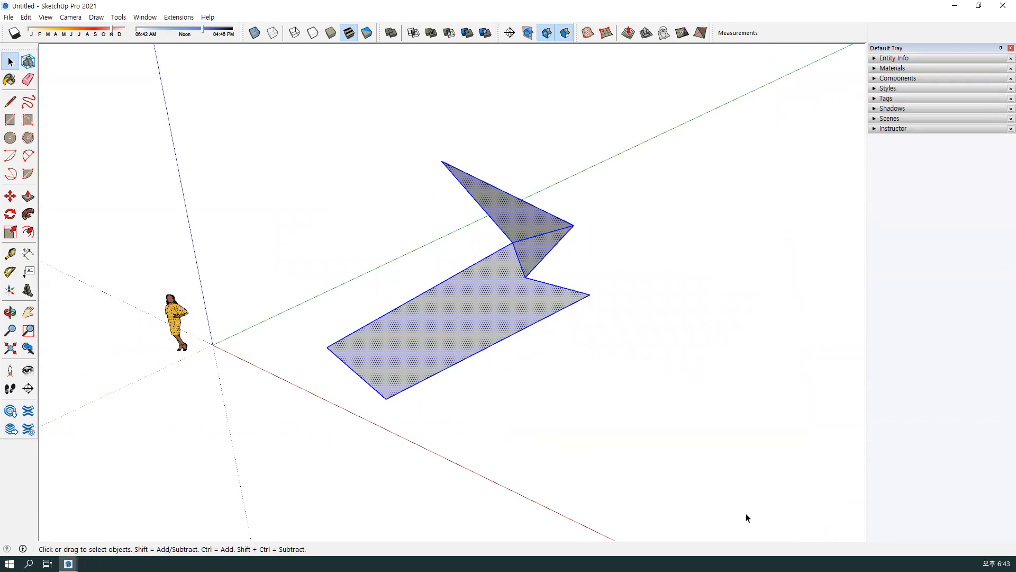
middle_click_drag(705, 478, 662, 391)
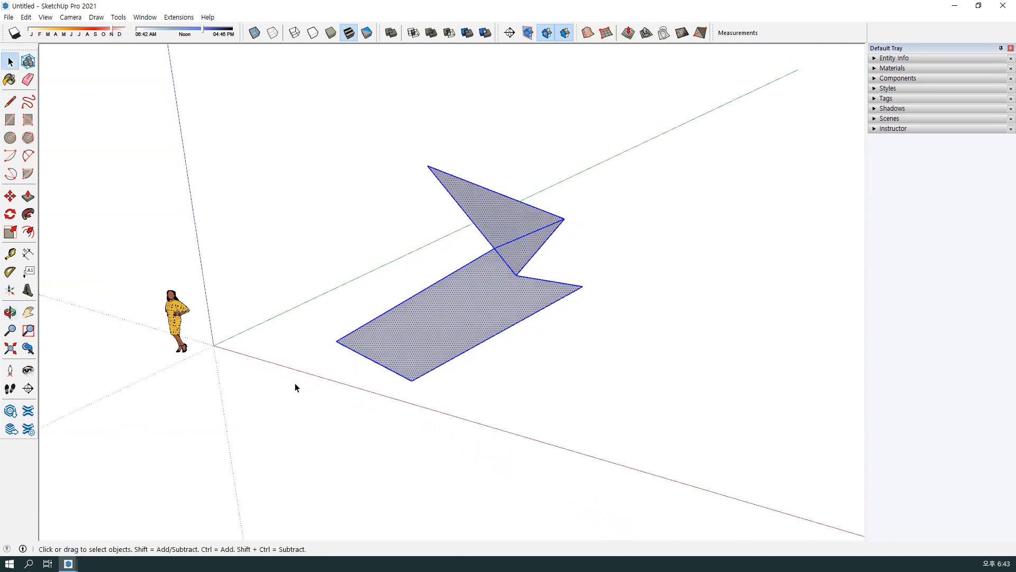
middle_click_drag(583, 329, 544, 402)
scroll(511, 356, "up", 2)
left_click(545, 401)
- Try a circle with a radius of about 525 mm over the large lower face and delete it
left_click(10, 137)
left_click(423, 290)
left_click(458, 301)
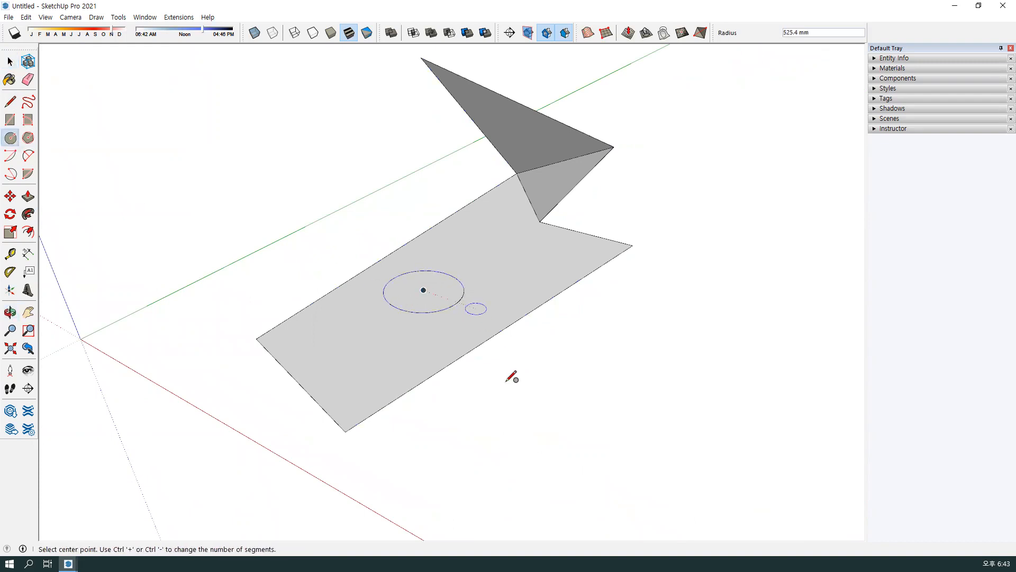
key("space")
left_click(430, 294)
left_click(490, 387)
middle_click_drag(490, 386, 356, 218)
left_click_drag(357, 218, 477, 292)
key("Delete")
- Draw a circle in the middle of the large lower face and delete its inner face to cut a hole
middle_click_drag(453, 354, 561, 381)
left_click(10, 138)
left_click(496, 330)
left_click(536, 331)
key("space")
left_click(503, 339)
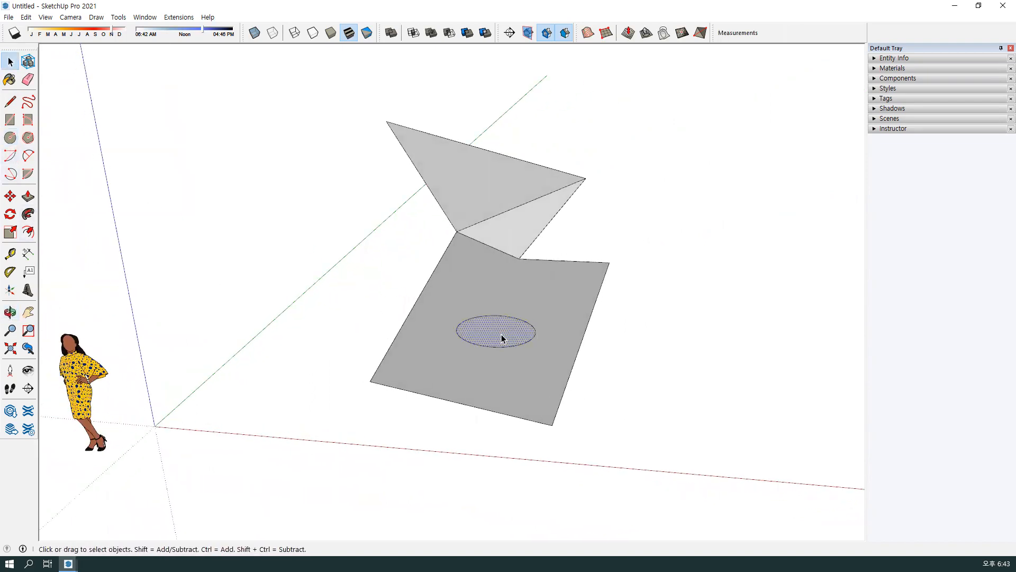
key("Delete")
- Examine the figure with the circular hole from several angles
middle_click_drag(604, 379, 248, 357)
left_click_drag(441, 275, 417, 347)
key("space")
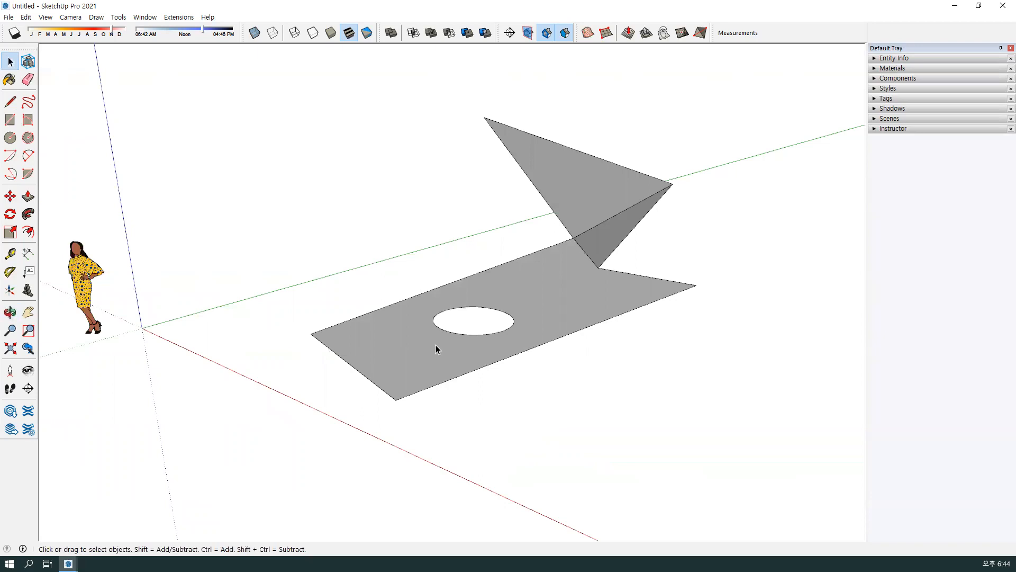
middle_click_drag(537, 379, 523, 312)
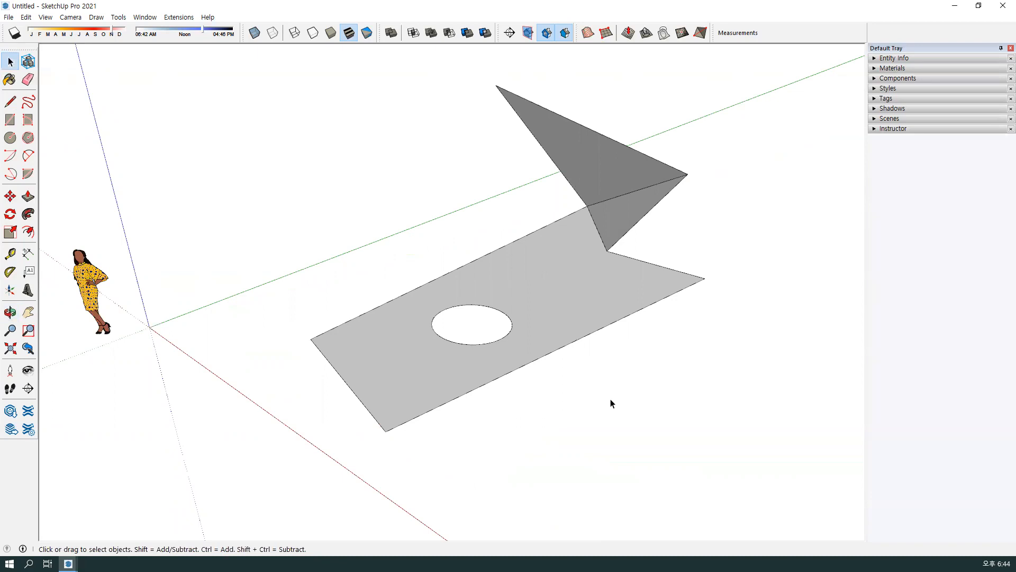
middle_click_drag(610, 403, 637, 384)
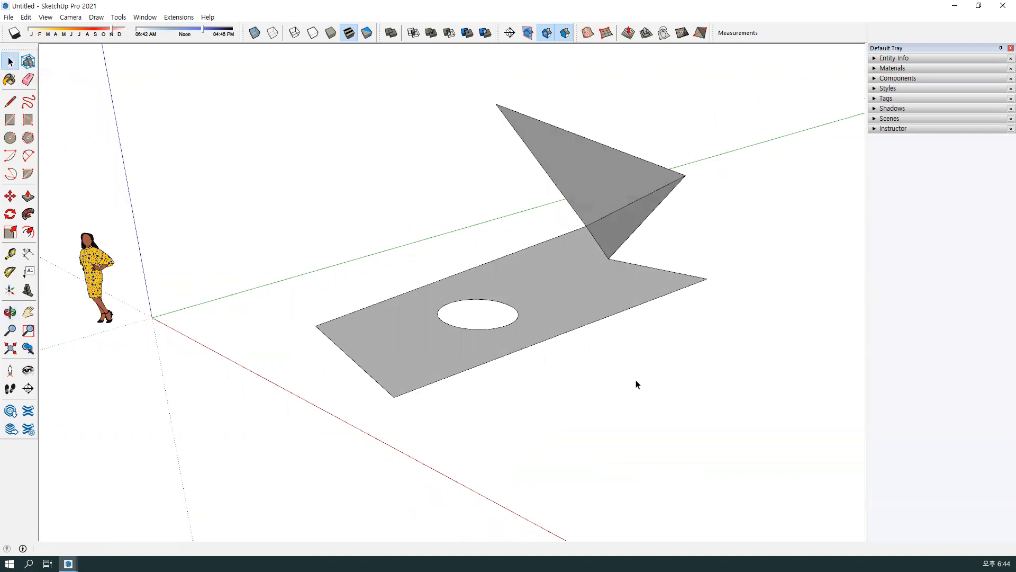
scroll(636, 384, "down", 2)
scroll(633, 383, "up", 2)
mouse_move(618, 393)
middle_mouse_down()
mouse_move(695, 394)
mouse_move(594, 415)
mouse_move(603, 398)
middle_mouse_up()
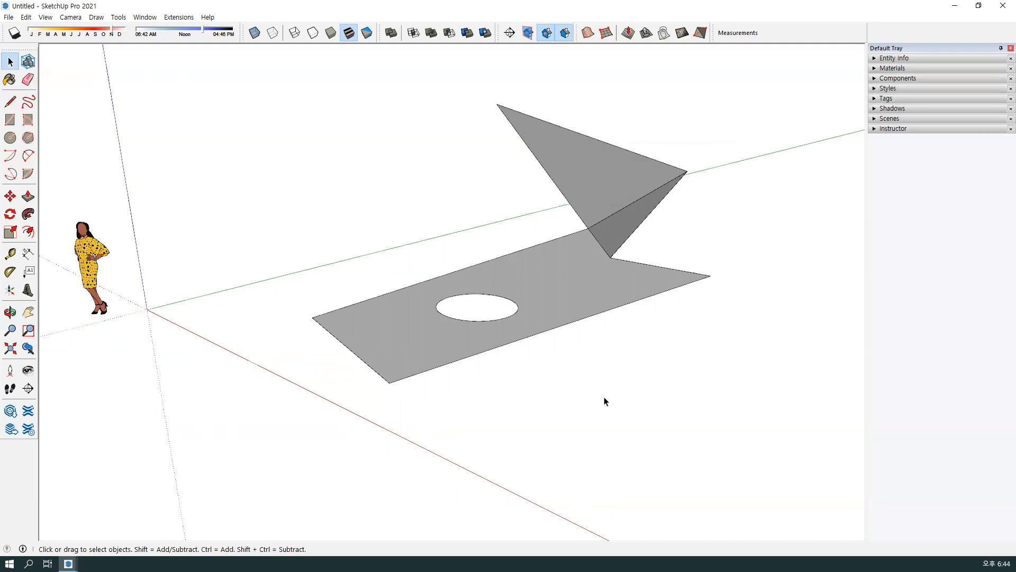
mouse_move(597, 401)
middle_mouse_down()
mouse_move(574, 376)
mouse_move(596, 372)
mouse_move(613, 398)
middle_mouse_up()
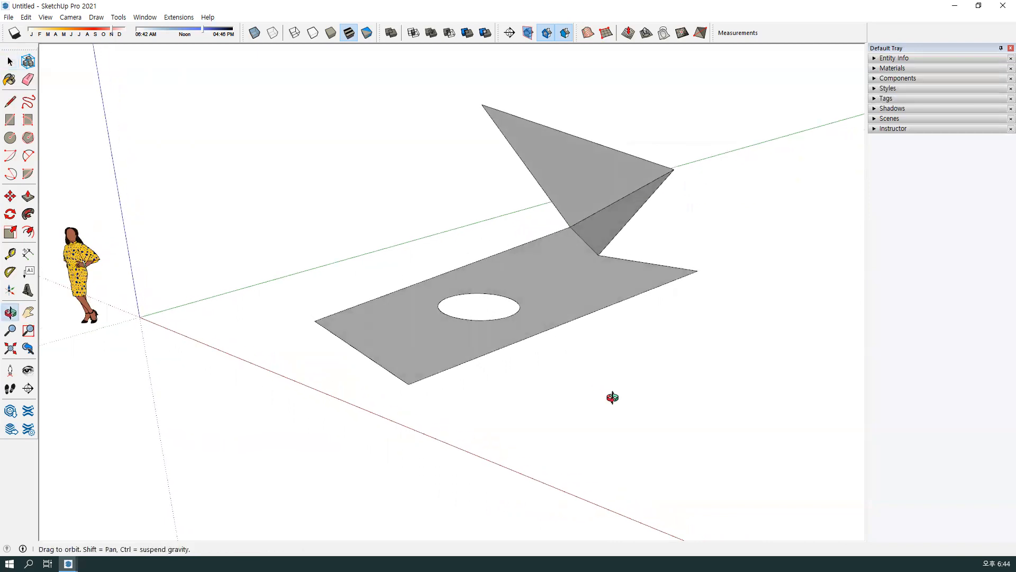
- Select the whole figure to review the edges and faces it consists of, and clear the selection
left_click_drag(252, 97, 837, 469)
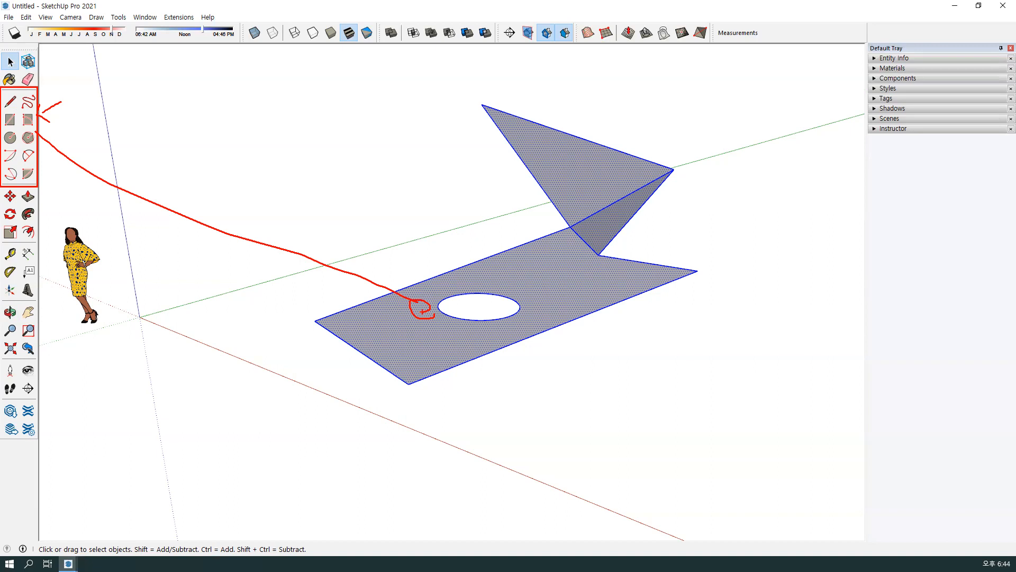
key("Escape")
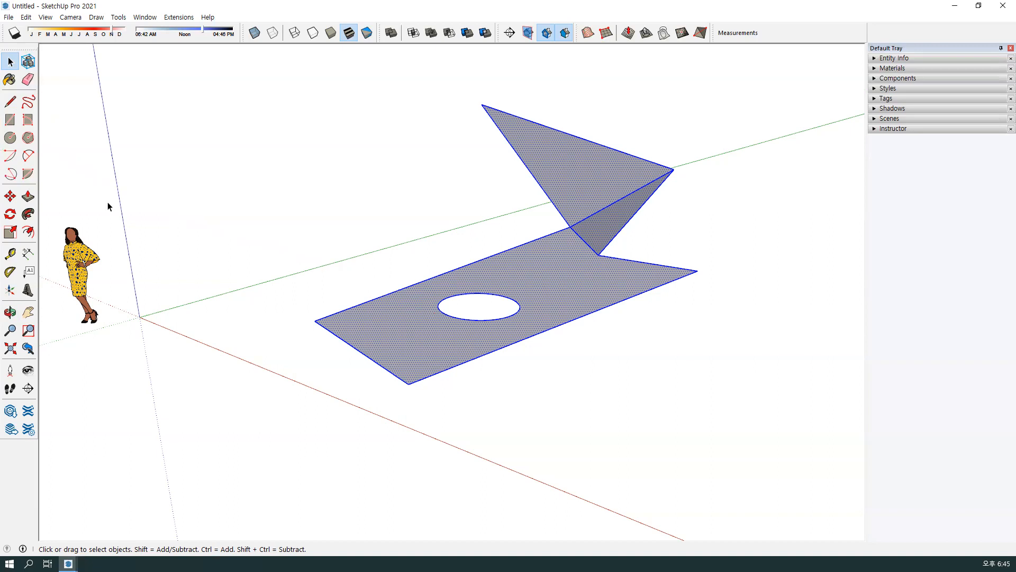
left_click(567, 357)
middle_click_drag(567, 359, 573, 357)
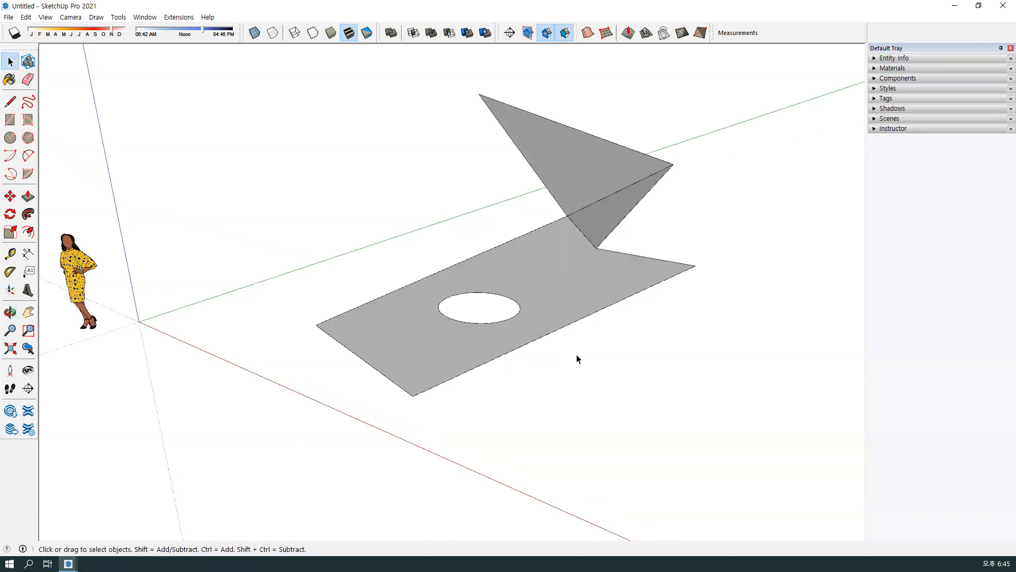
mouse_move(604, 375)
middle_mouse_down()
mouse_move(599, 358)
mouse_move(609, 365)
middle_mouse_up()
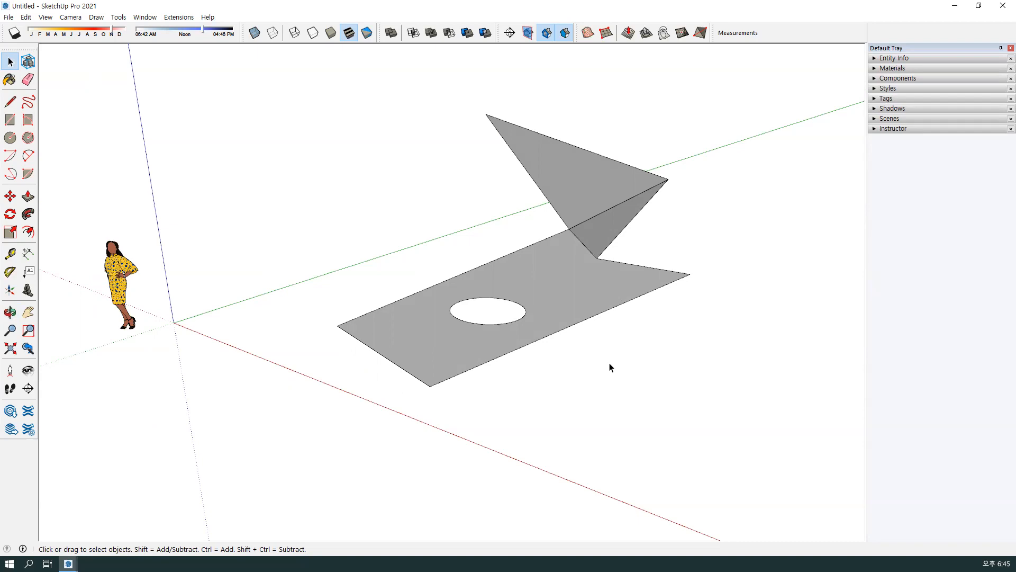
middle_click_drag(615, 365, 642, 342)
middle_click_drag(640, 382, 683, 381)
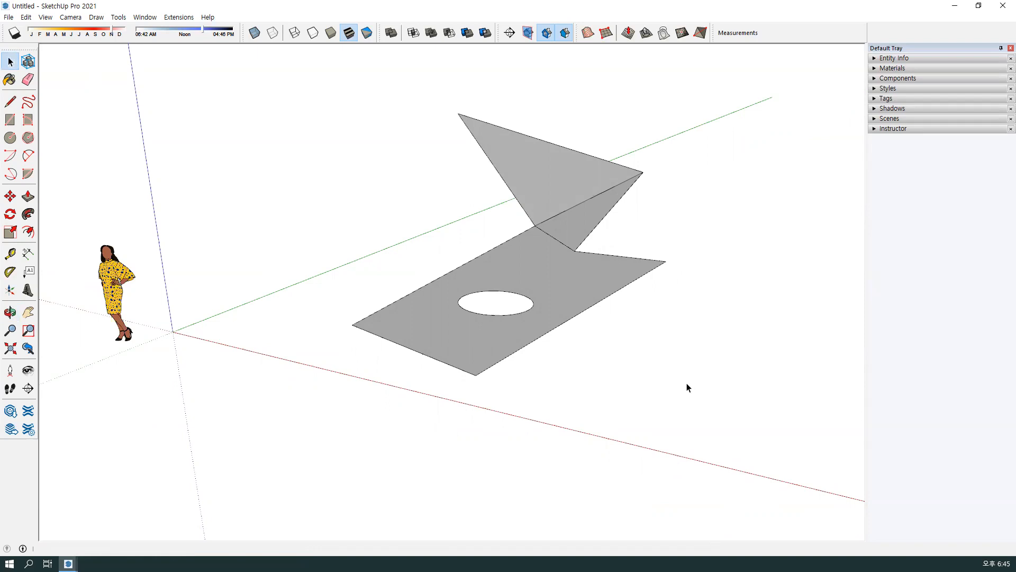
- Select the whole folded figure, including the edge of its circular hole, and delete it
left_click_drag(337, 95, 785, 457)
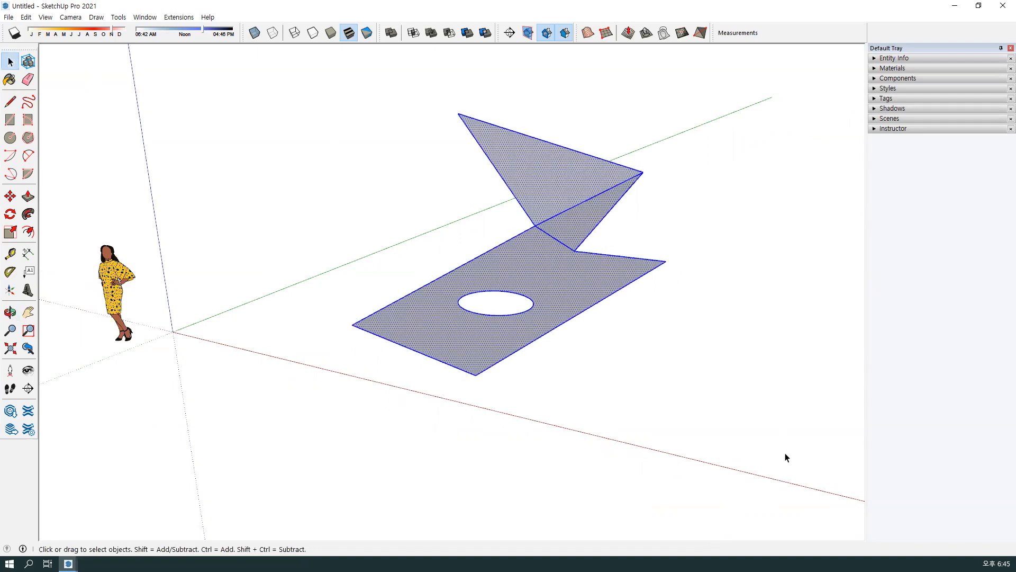
key("o")
mouse_move(685, 411)
left_mouse_down()
mouse_move(658, 392)
mouse_move(653, 404)
mouse_move(703, 409)
left_mouse_up()
key("space")
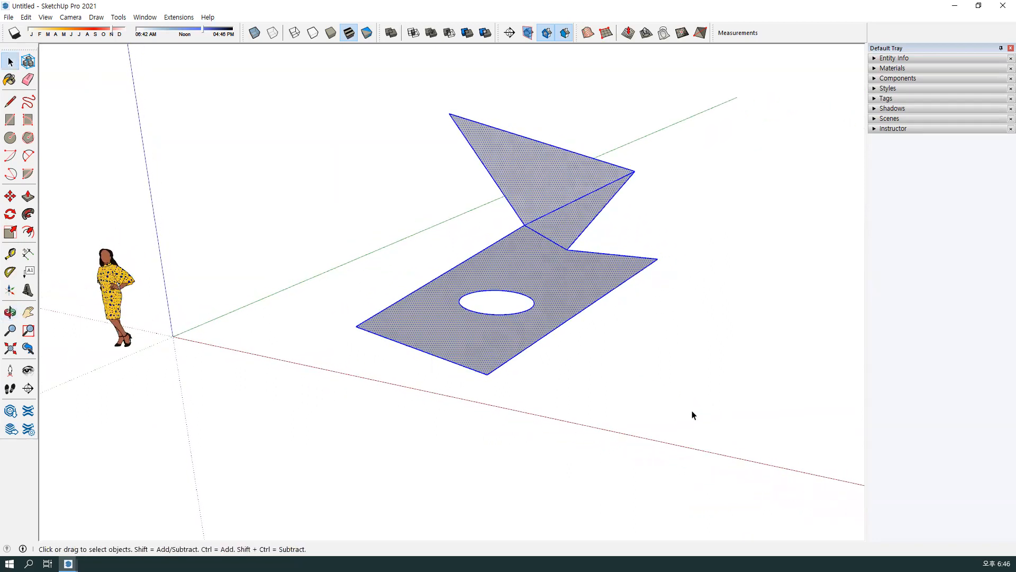
key("Delete")
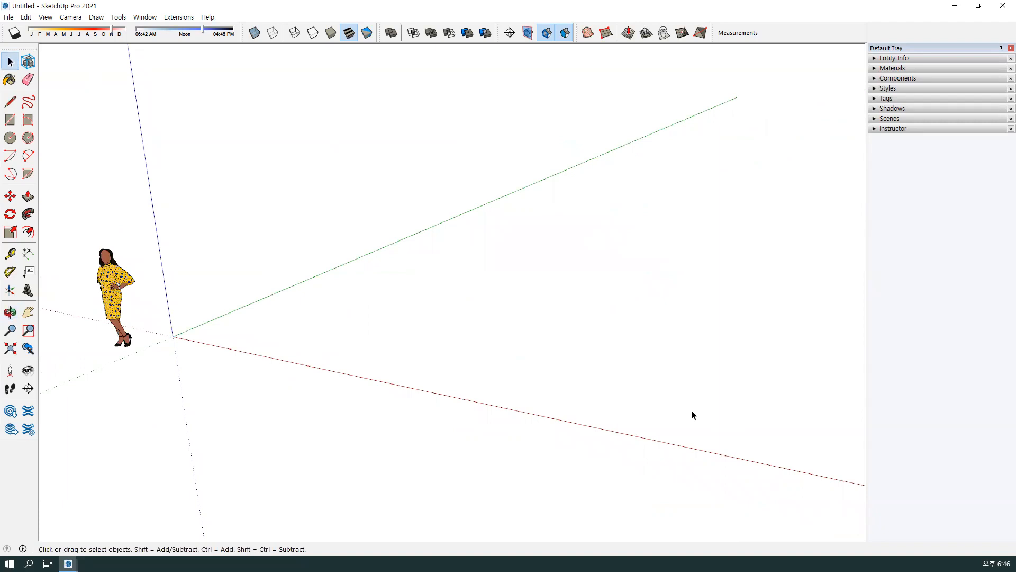
key("o")
left_click_drag(533, 338, 532, 317)
key("space")
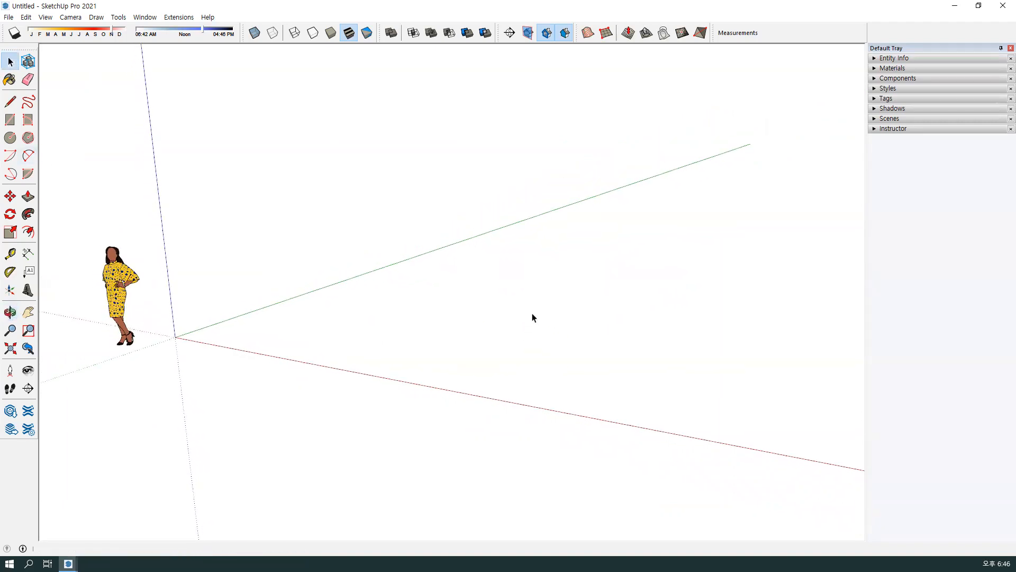